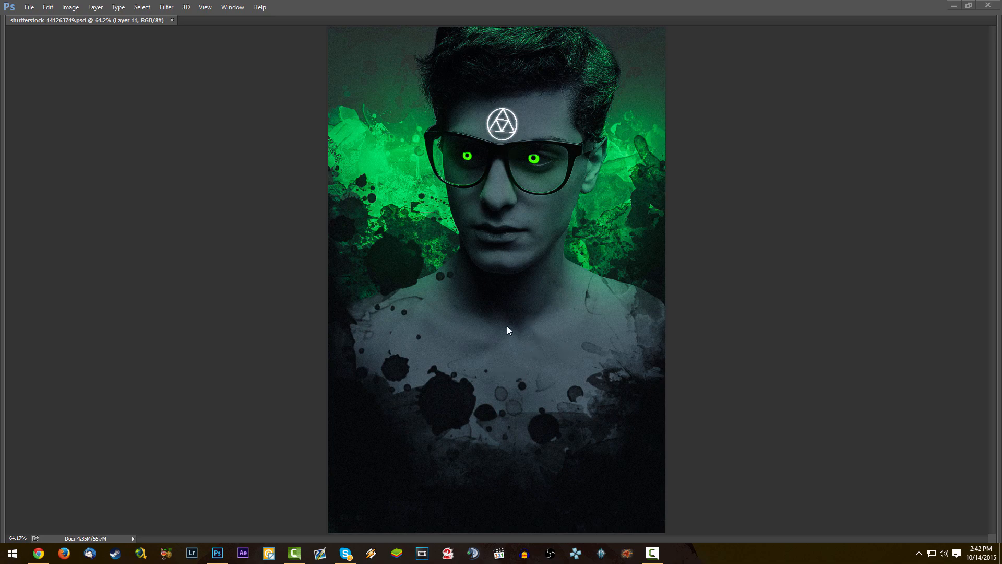
- Examine the finished green splatter portrait up close, including the glowing eyes and the forehead symbol
{"action": "scroll", "coordinate": [488, 331], "scroll_direction": "down", "scroll_amount": 2}
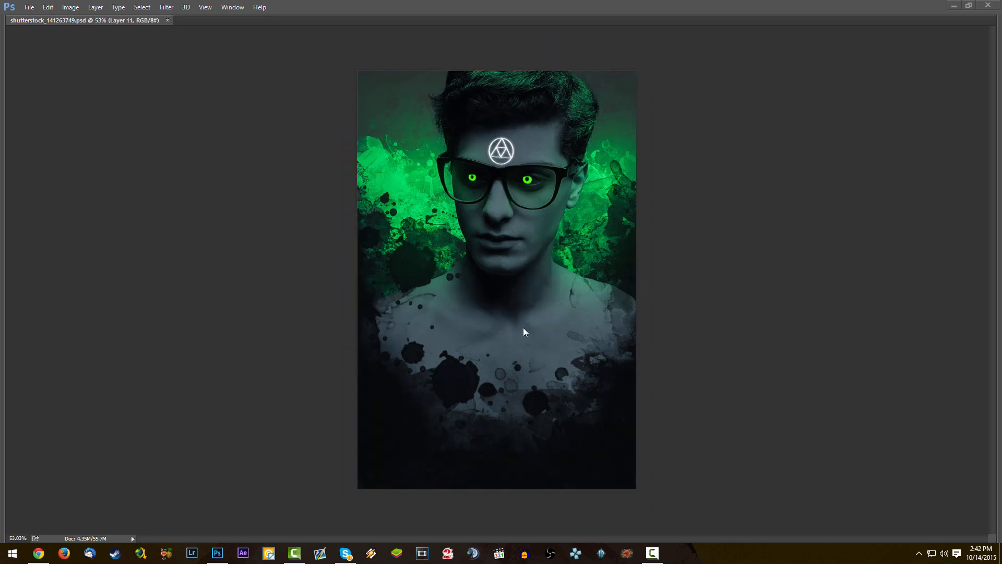
{"action": "scroll", "coordinate": [488, 294], "scroll_direction": "up", "scroll_amount": 1}
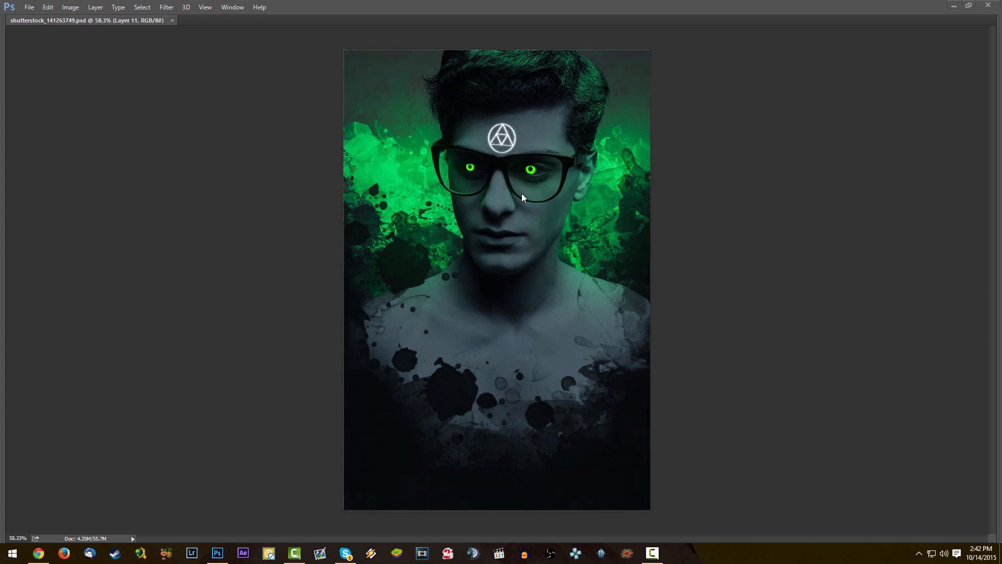
{"action": "scroll", "coordinate": [522, 195], "scroll_direction": "up", "scroll_amount": 4}
{"action": "scroll", "coordinate": [437, 192], "scroll_direction": "up", "scroll_amount": 2}
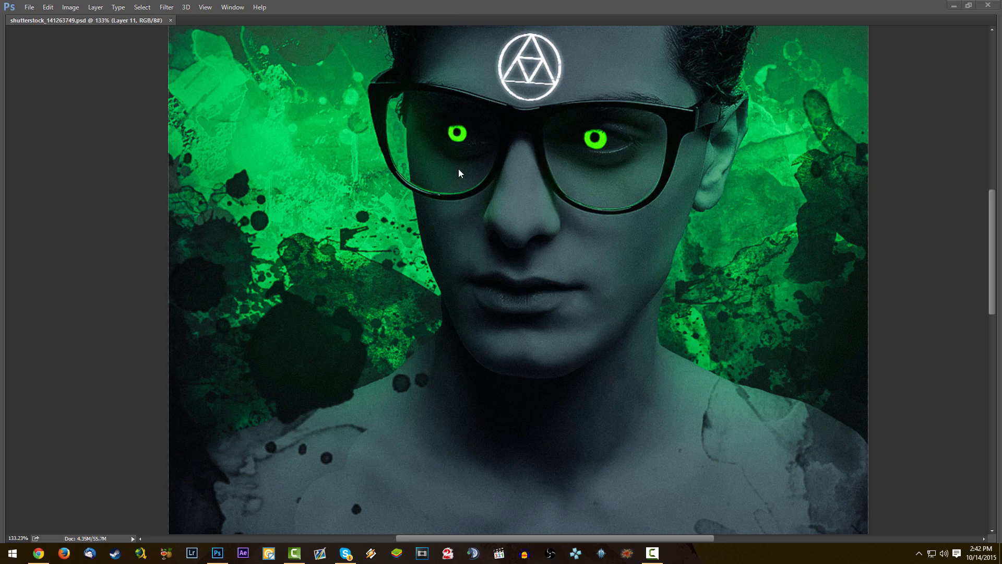
{"action": "scroll", "coordinate": [459, 173], "scroll_direction": "down", "scroll_amount": 4}
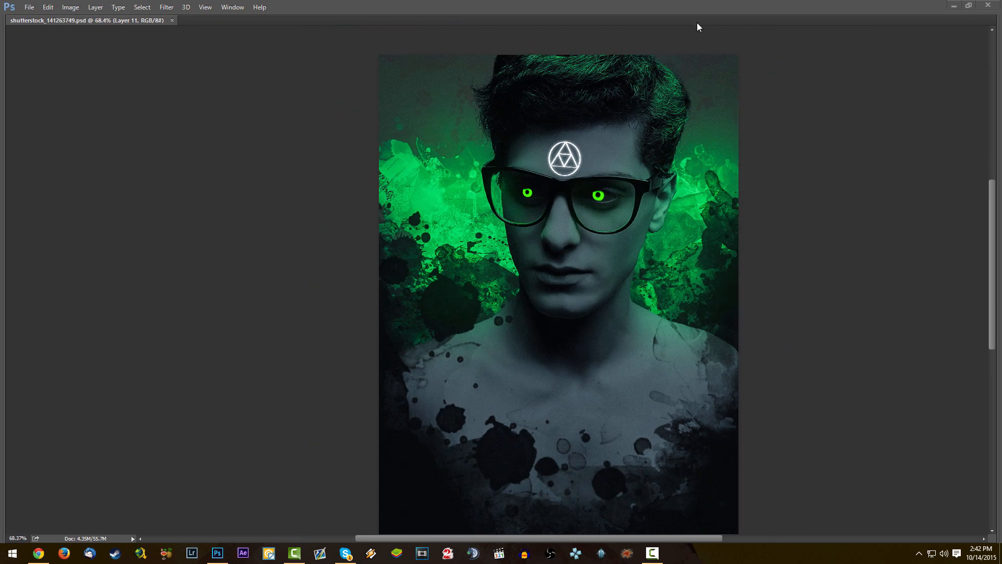
{"action": "scroll", "coordinate": [672, 107], "scroll_direction": "up", "scroll_amount": 4}
{"action": "scroll", "coordinate": [512, 183], "scroll_direction": "down", "scroll_amount": 4}
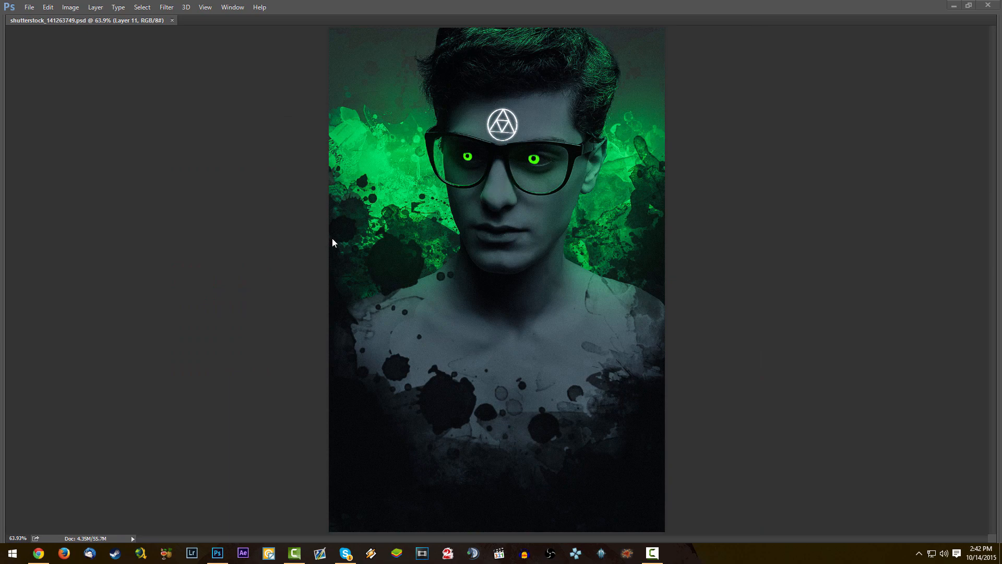
- Show the hidden panels and group all layers from Layer 11 down to Layer 1
{"action": "key", "text": "Tab"}
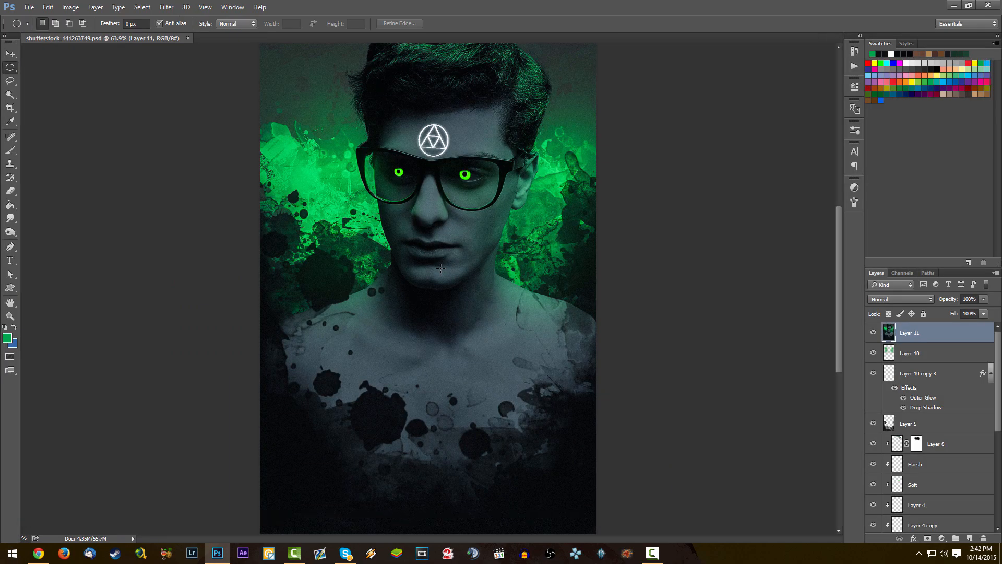
{"action": "scroll", "coordinate": [943, 339], "scroll_direction": "down", "scroll_amount": 5}
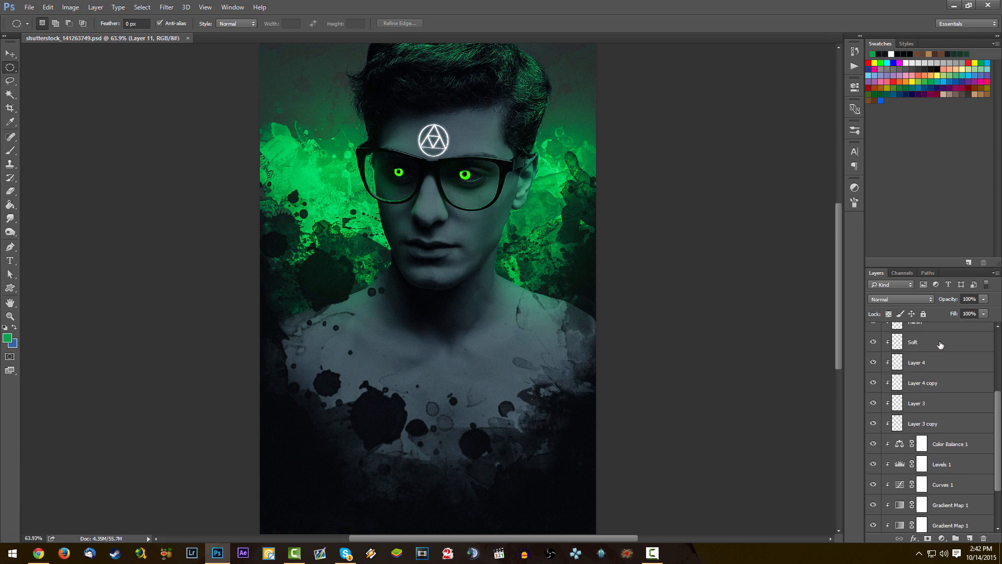
{"action": "left_click", "coordinate": [955, 501], "text": "shift"}
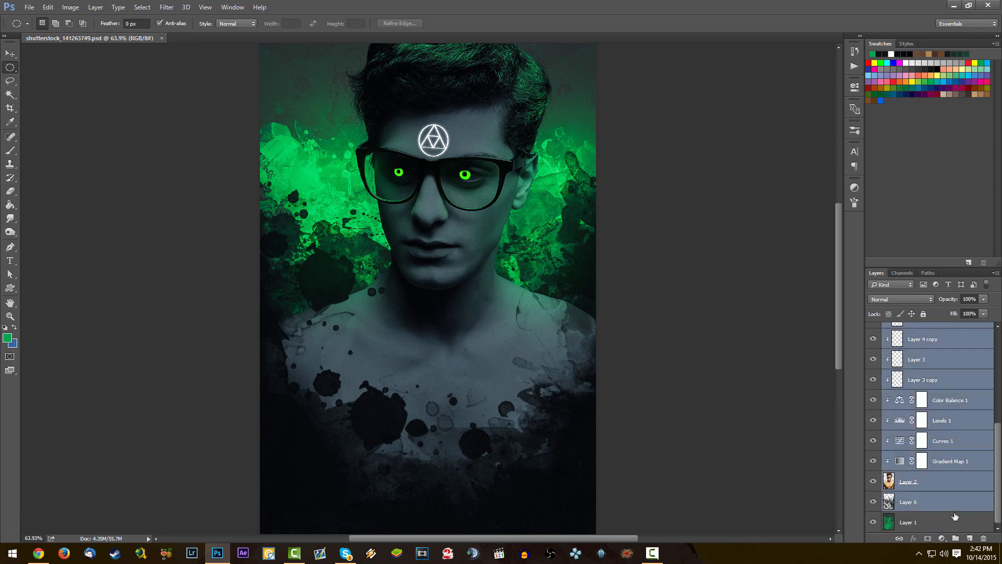
{"action": "left_click", "coordinate": [955, 528], "text": "shift"}
{"action": "key", "text": "ctrl+g"}
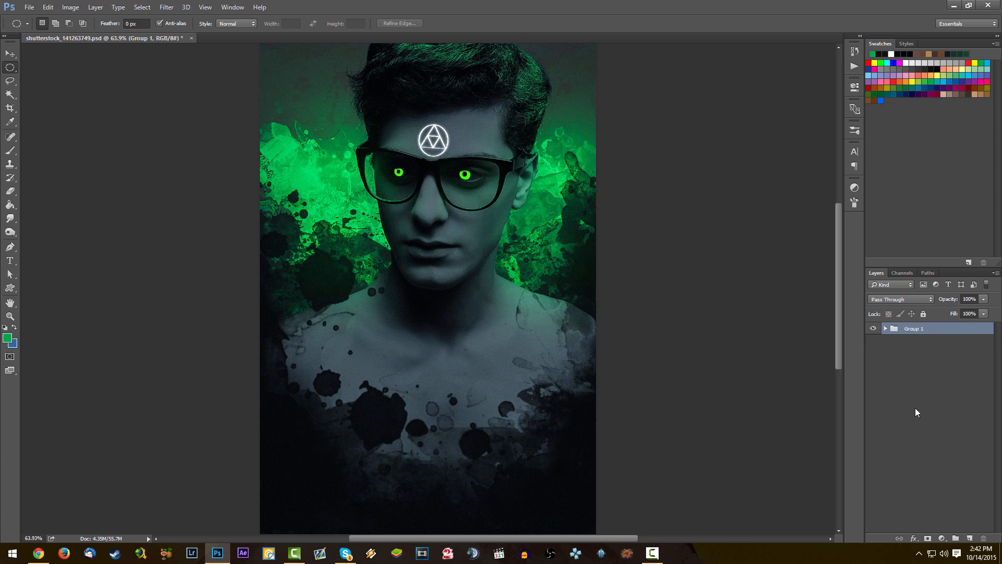
- Copy the whole original portrait from Layer 2 and paste it as a new layer above Group 1
{"action": "left_click", "coordinate": [943, 481]}
{"action": "key", "text": "ctrl+a"}
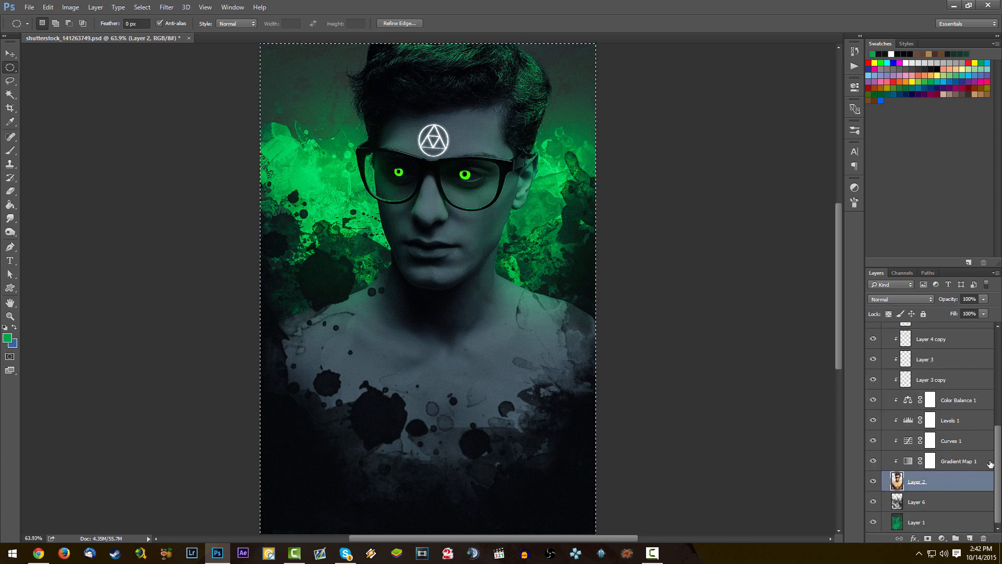
{"action": "key", "text": "ctrl+d"}
{"action": "scroll", "coordinate": [935, 418], "scroll_direction": "up", "scroll_amount": 8}
{"action": "left_click", "coordinate": [929, 330]}
{"action": "key", "text": "ctrl+v"}
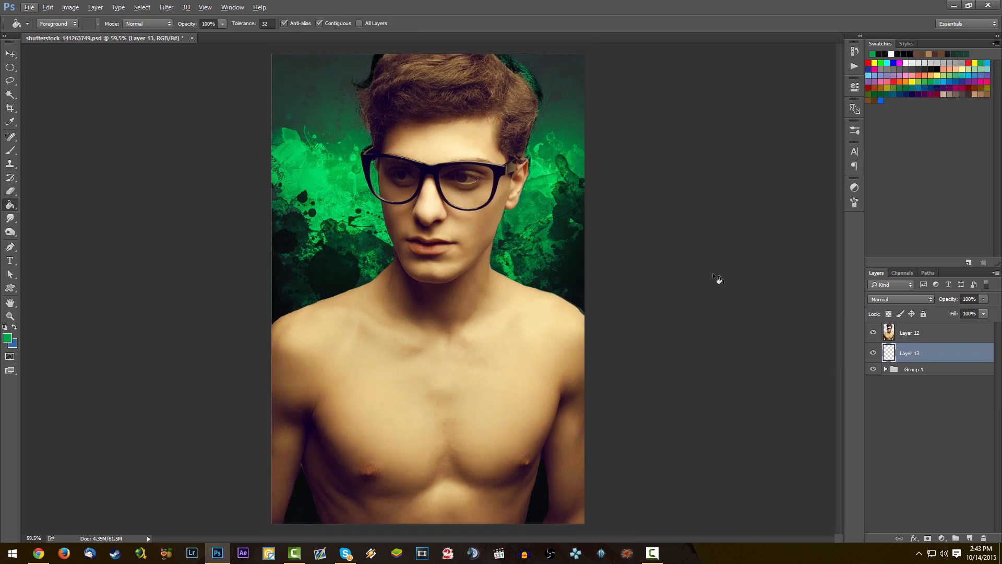
- Fill the empty layer between the portrait and Group 1 with dark gray, and reselect the portrait layer
{"action": "left_click", "coordinate": [924, 64]}
{"action": "left_click", "coordinate": [540, 254]}
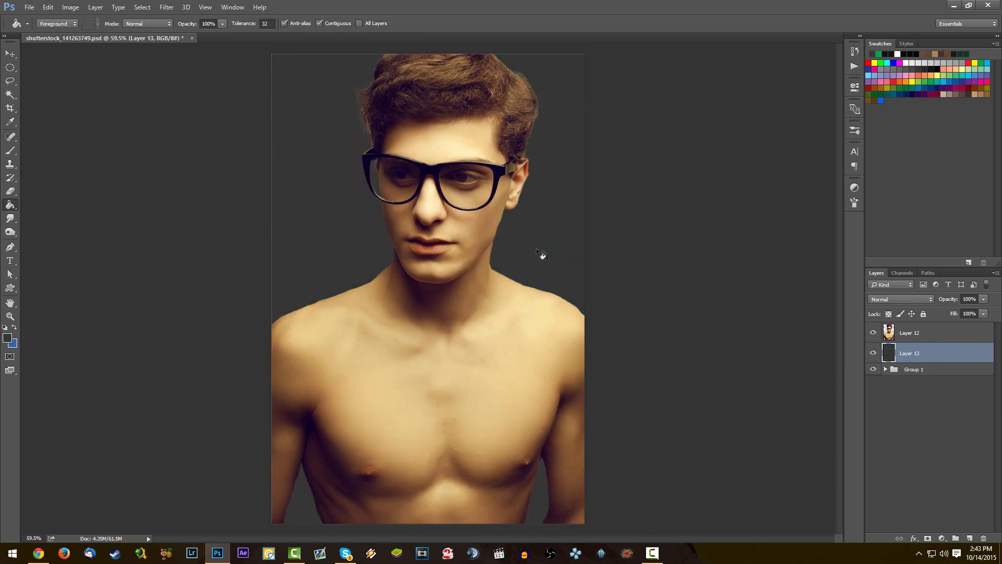
{"action": "left_click", "coordinate": [925, 337]}
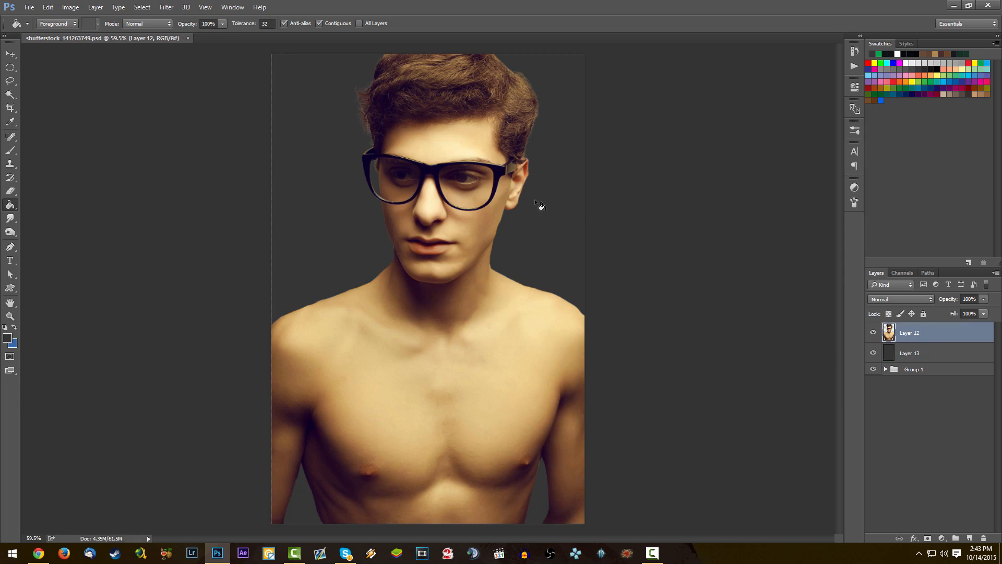
{"action": "scroll", "coordinate": [483, 219], "scroll_direction": "up", "scroll_amount": 2}
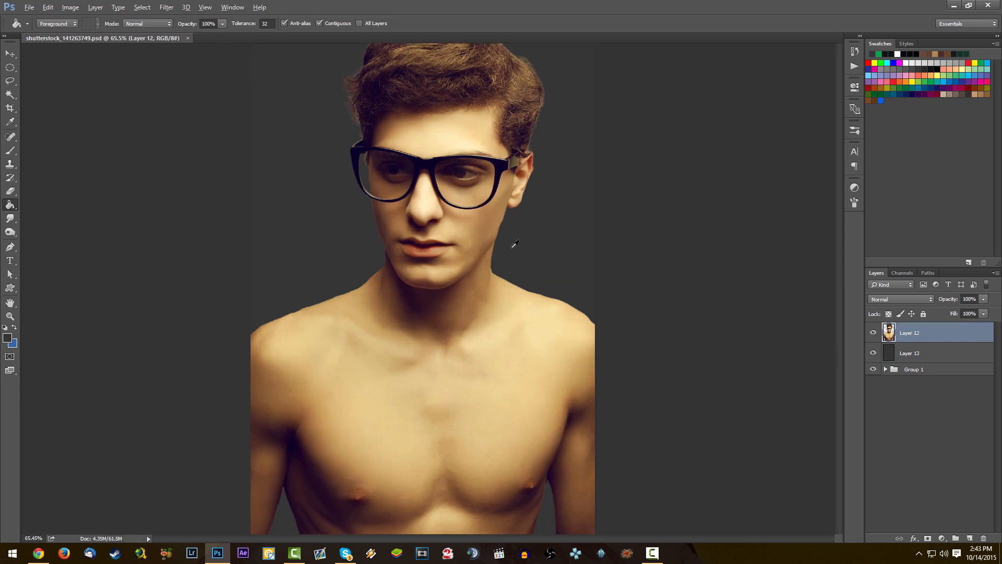
{"action": "scroll", "coordinate": [491, 308], "scroll_direction": "down", "scroll_amount": 3}
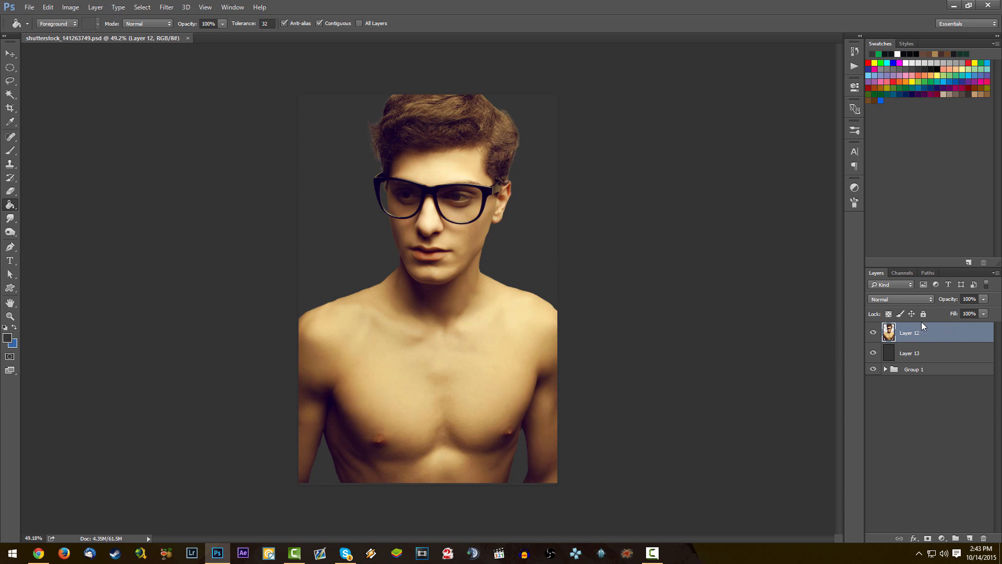
- Select the dark gray layer and load the 2485 px splatter preset for the Brush tool
{"action": "left_click", "coordinate": [933, 351]}
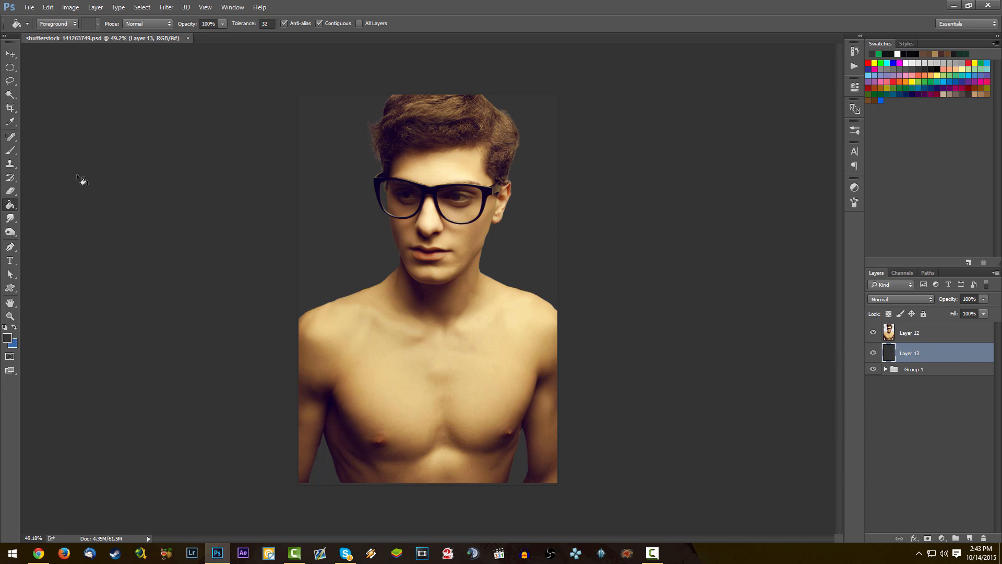
{"action": "left_click", "coordinate": [12, 152]}
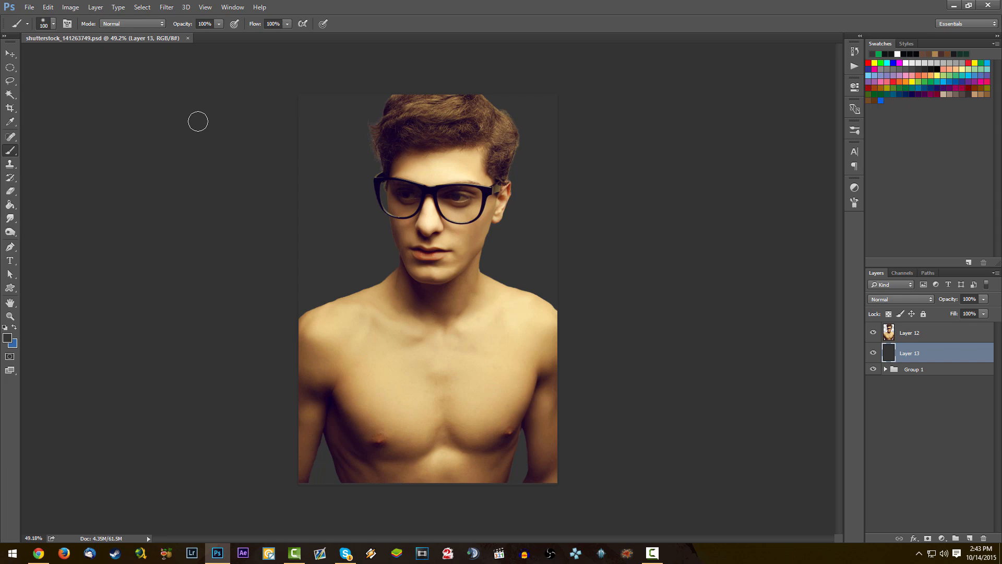
{"action": "left_click", "coordinate": [49, 25]}
{"action": "left_click_drag", "start_coordinate": [376, 245], "coordinate": [364, 452]}
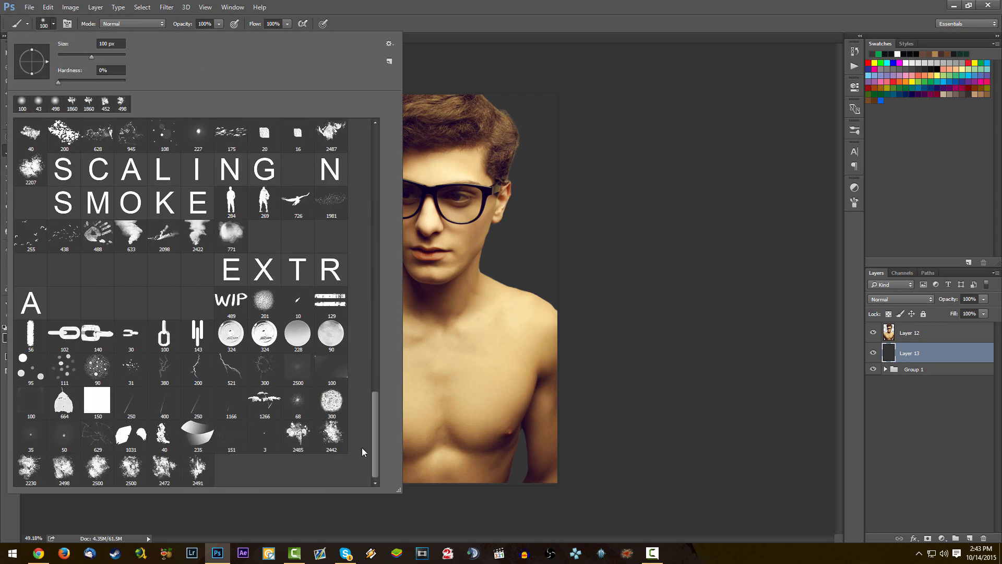
{"action": "left_click", "coordinate": [300, 438]}
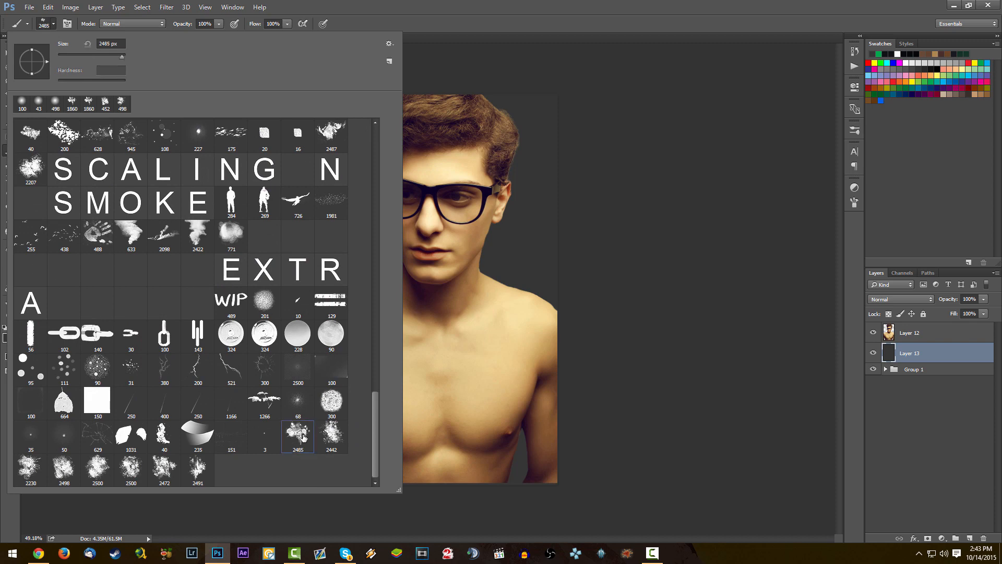
{"action": "left_click", "coordinate": [540, 432]}
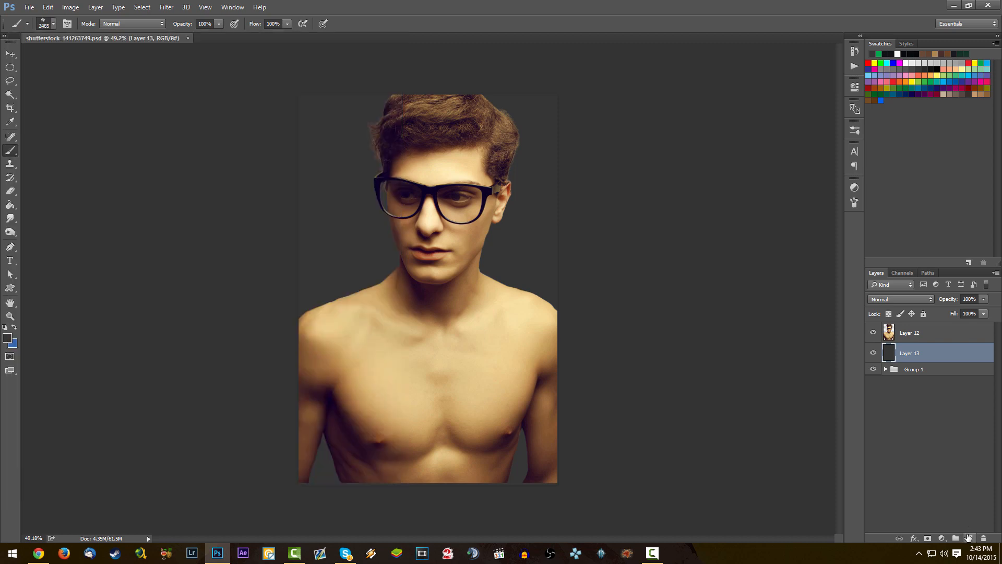
- Rename the dark gray layer as Background
{"action": "double_click", "coordinate": [914, 354]}
{"action": "type", "text": "Background"}
{"action": "key", "text": "Return"}
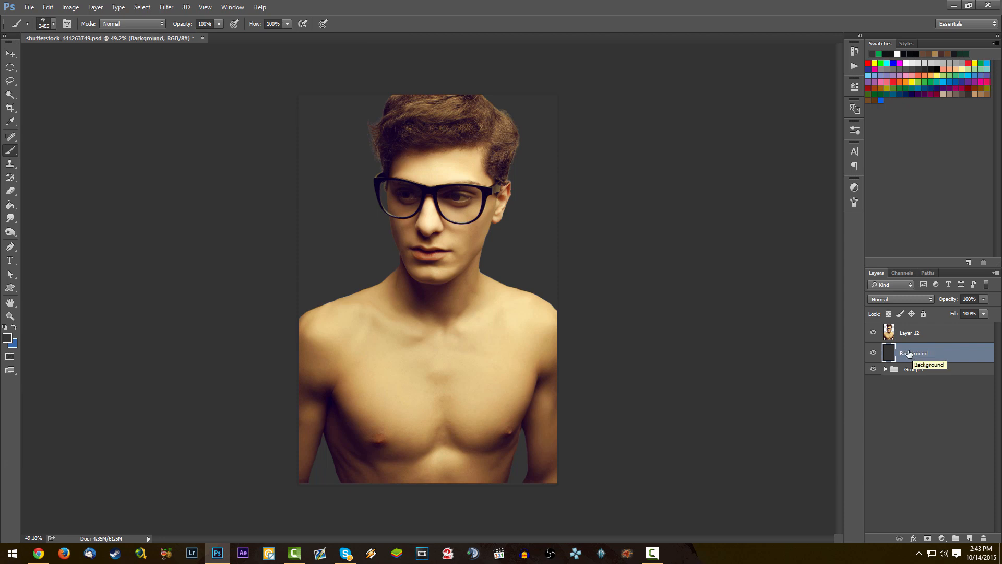
- Rename the portrait layer as Guy
{"action": "double_click", "coordinate": [913, 334]}
{"action": "type", "text": "GHu"}
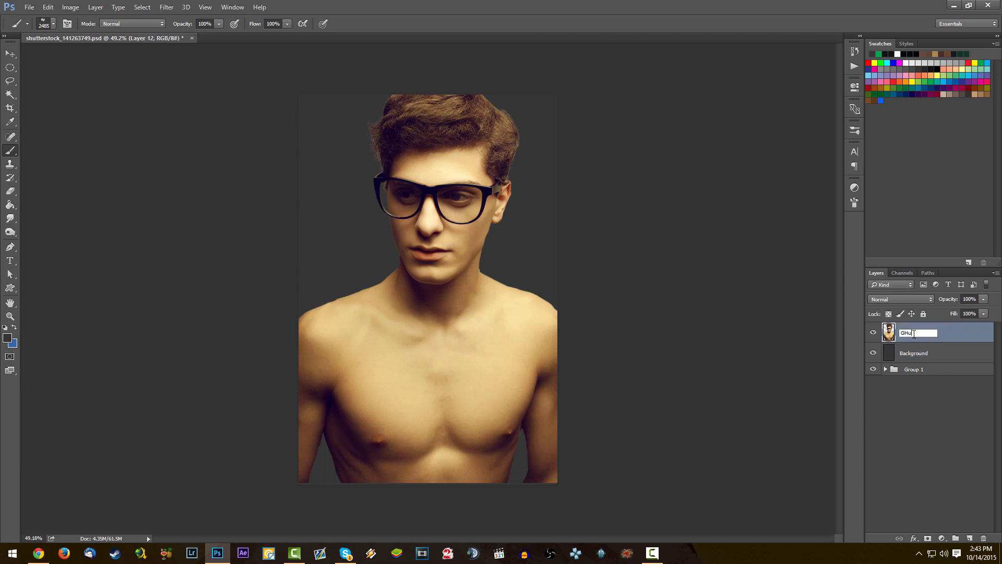
{"action": "key", "text": "BackSpace"}
{"action": "key", "text": "BackSpace"}
{"action": "type", "text": "uy"}
{"action": "key", "text": "Return"}
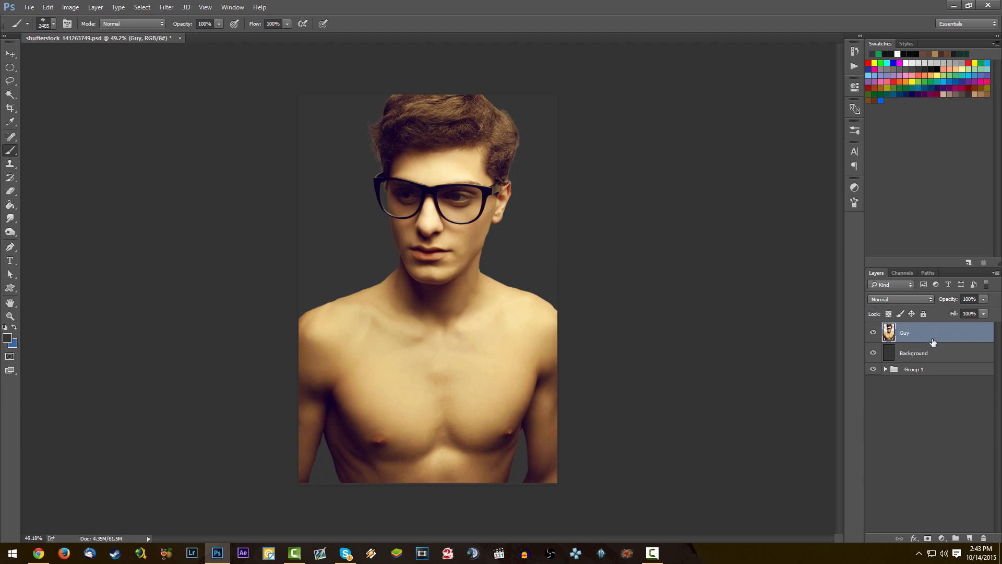
- Add a new layer directly above the Background layer and name it splatter
{"action": "left_click", "coordinate": [918, 359]}
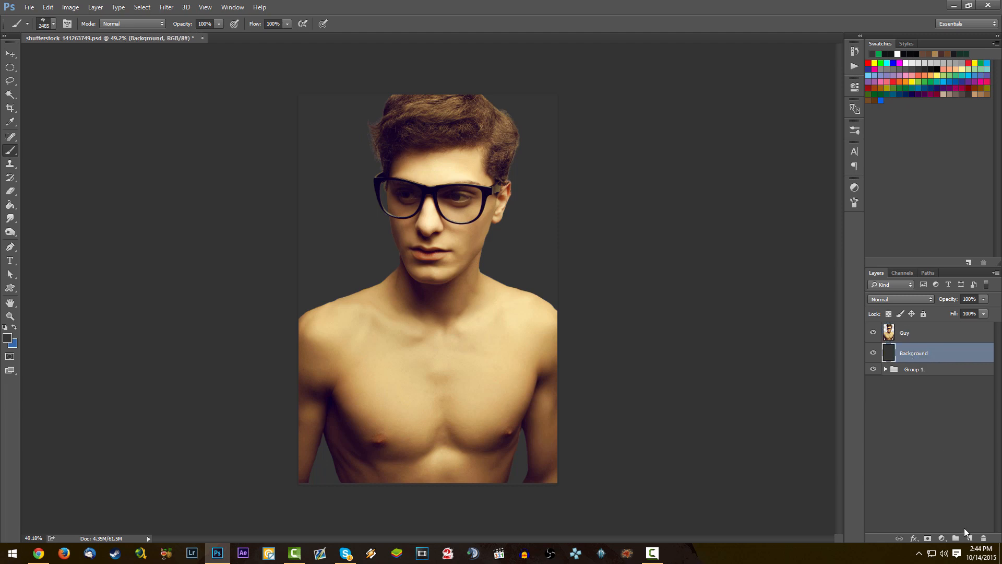
{"action": "left_click", "coordinate": [969, 538]}
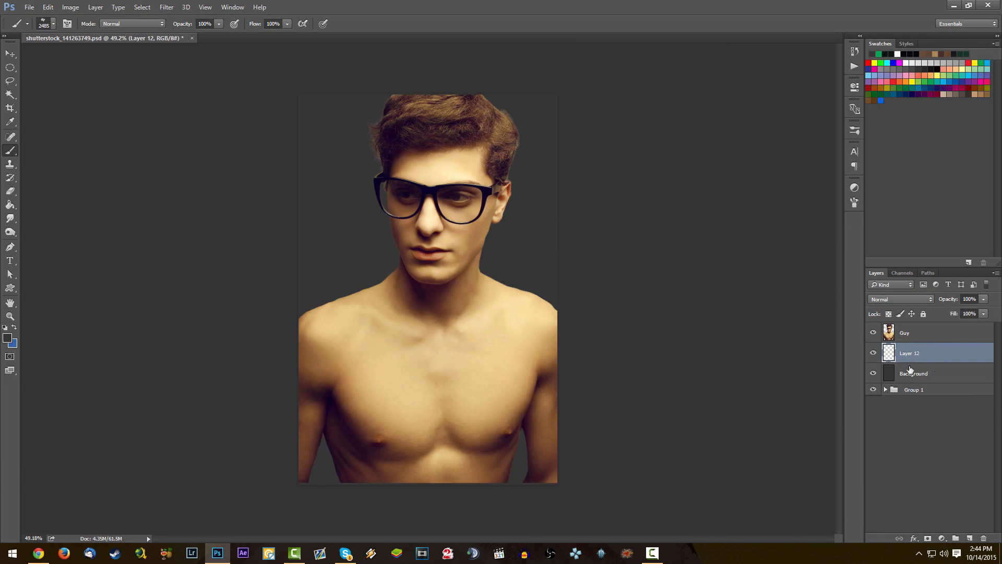
{"action": "left_click", "coordinate": [939, 374]}
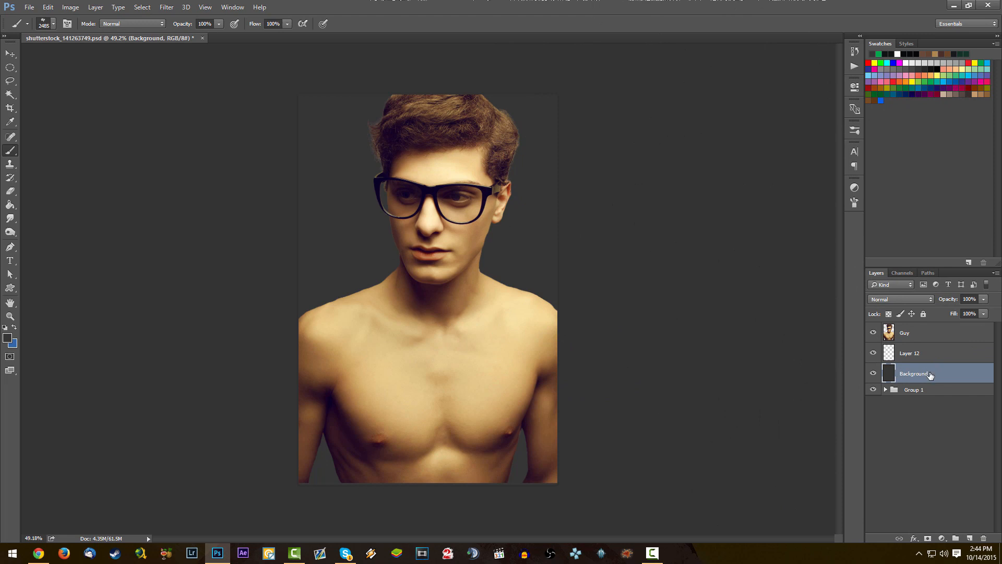
{"action": "left_click", "coordinate": [937, 360]}
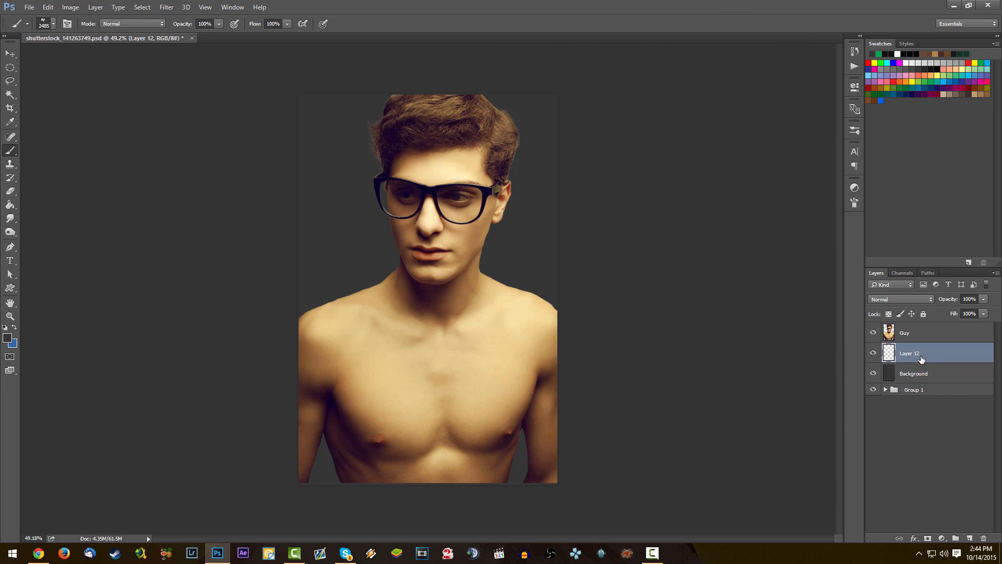
{"action": "double_click", "coordinate": [913, 354]}
{"action": "type", "text": "splatter"}
{"action": "key", "text": "Return"}
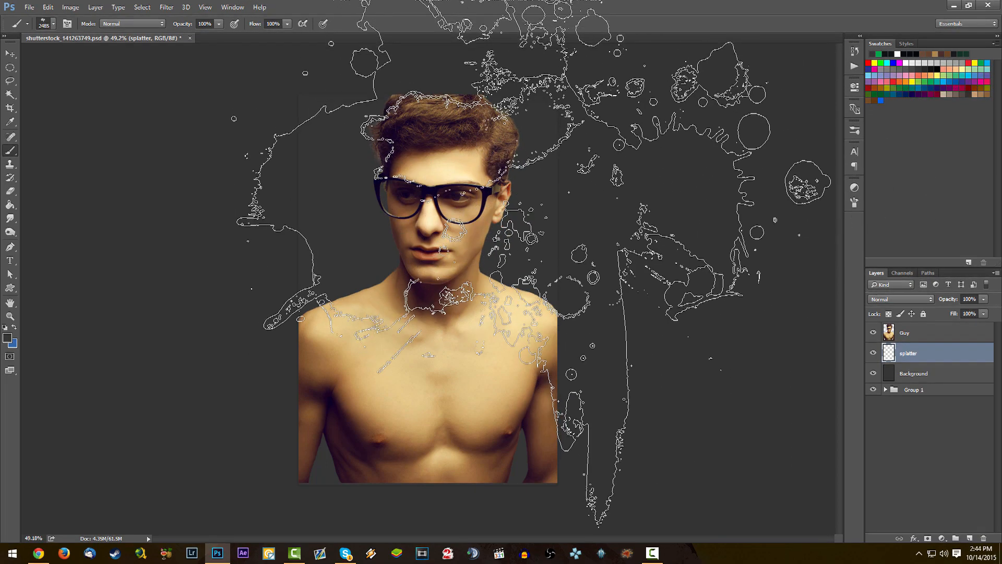
- Stamp a large green splatter with the 2485 px brush on the splatter layer, behind the man's body
{"action": "left_click", "coordinate": [982, 62]}
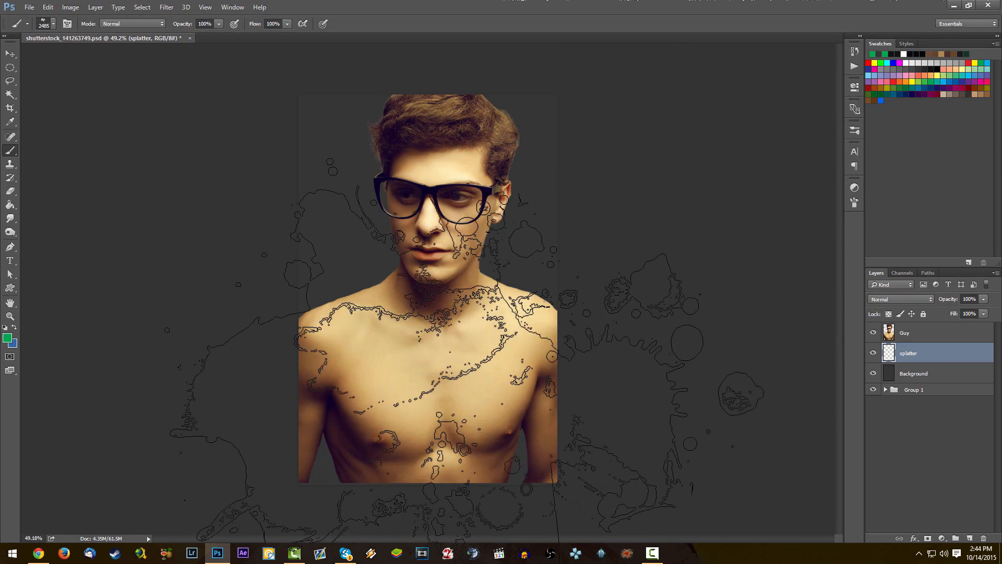
{"action": "scroll", "coordinate": [432, 288], "scroll_direction": "down", "scroll_amount": 2}
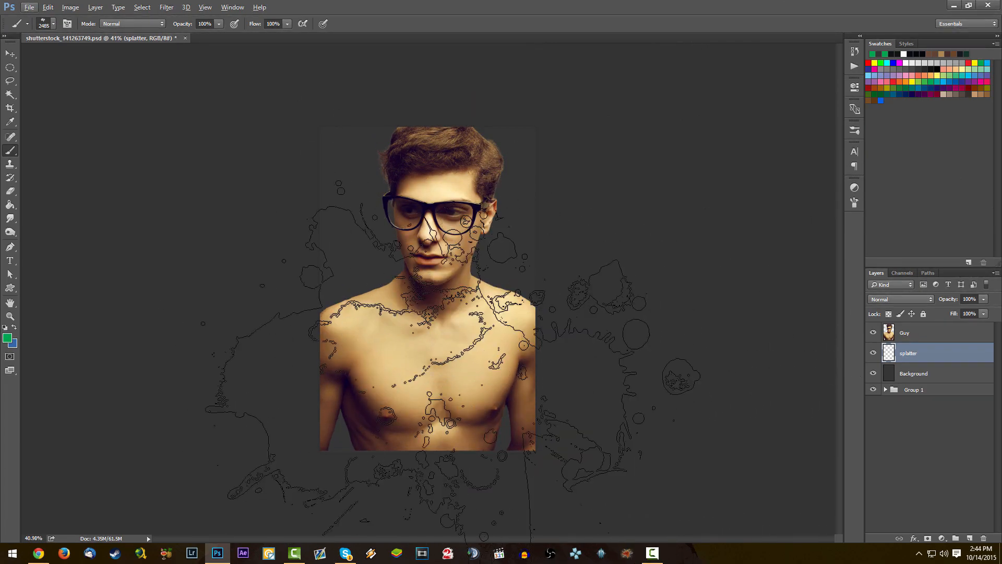
{"action": "left_click", "coordinate": [417, 381]}
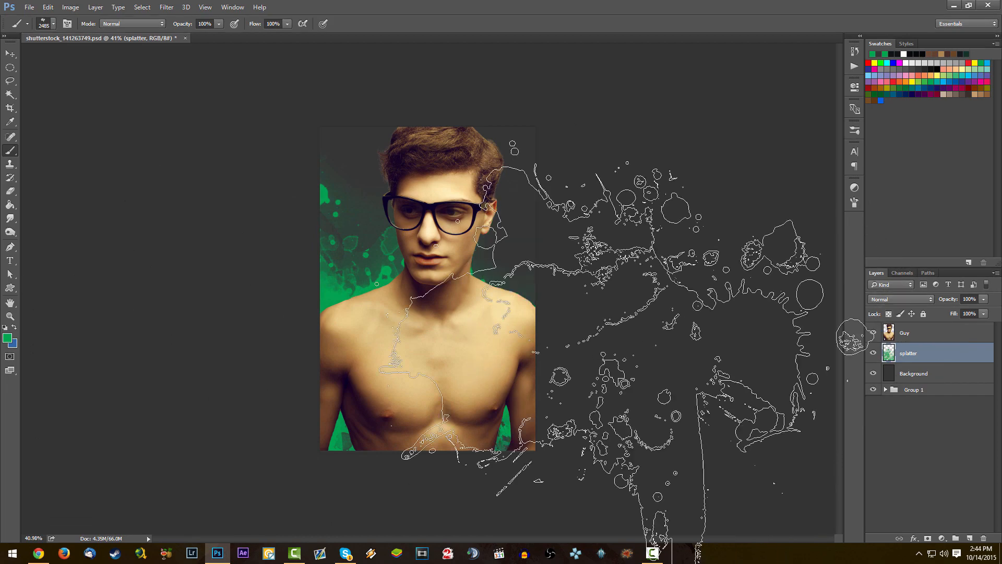
- Reduce the splatter brush to 1512 px and stamp more green behind the area beside the man's visible ear
{"action": "right_click", "coordinate": [540, 103]}
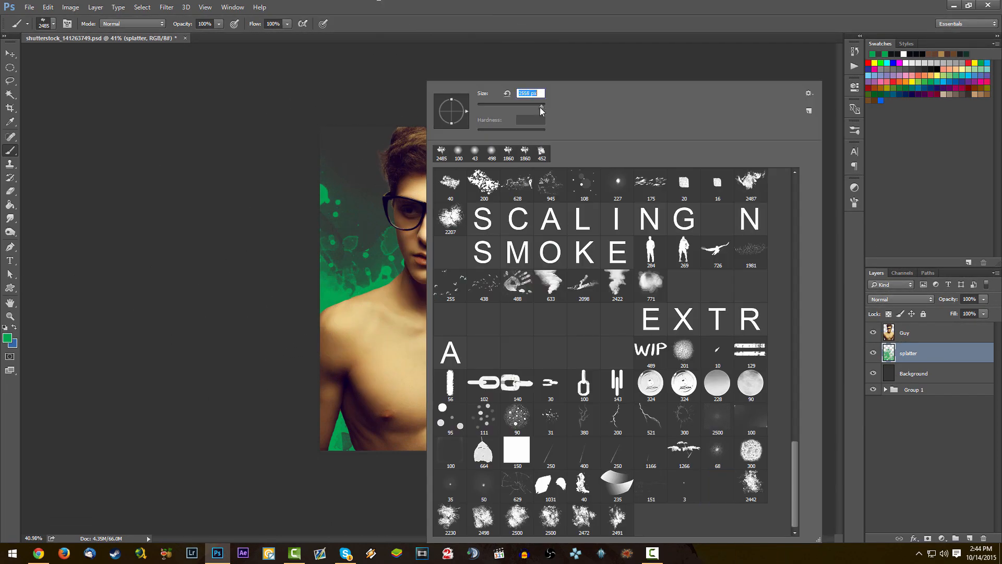
{"action": "left_click_drag", "start_coordinate": [540, 108], "coordinate": [534, 111]}
{"action": "key", "text": "Return"}
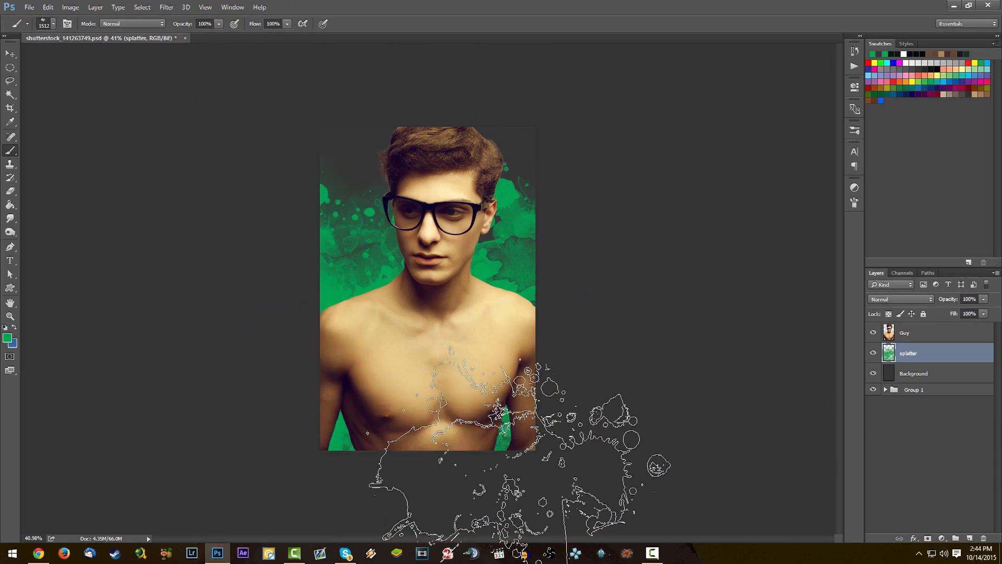
{"action": "key", "text": "ctrl+plus"}
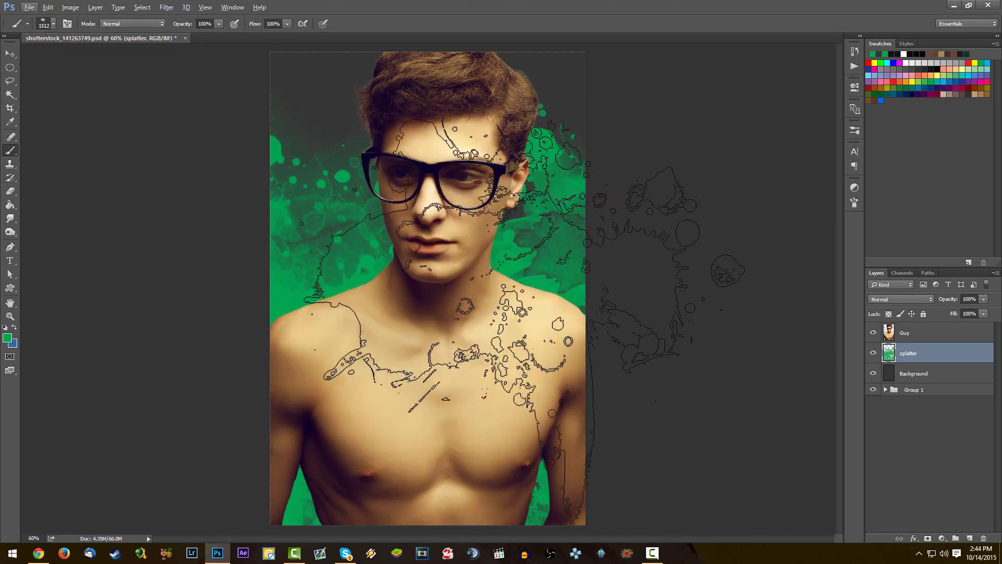
{"action": "scroll", "coordinate": [470, 329], "scroll_direction": "down", "scroll_amount": 2}
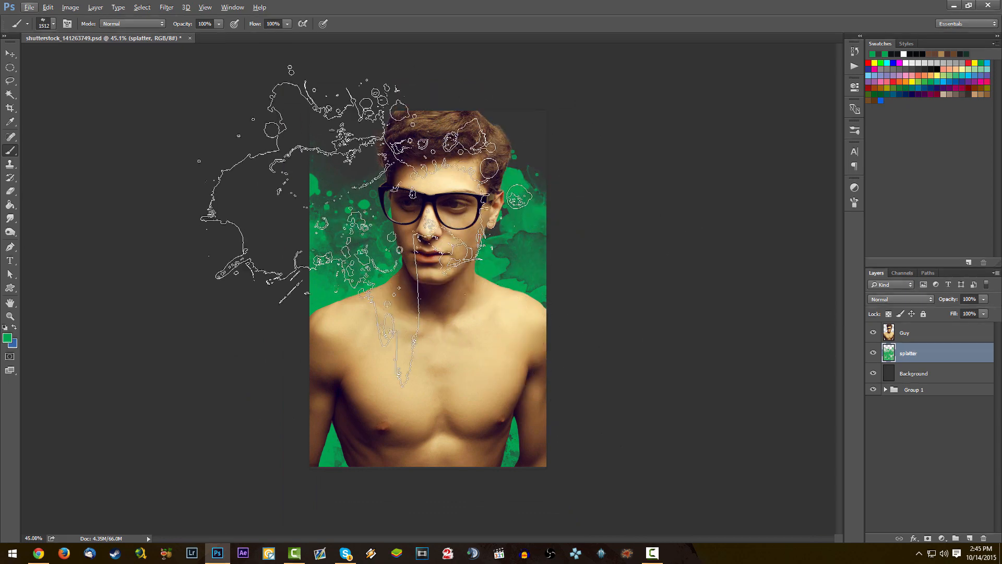
- Sample a muted dark green from the faded area beside the glasses and stamp darker splatter over the green behind the man
{"action": "scroll", "coordinate": [407, 165], "scroll_direction": "up", "scroll_amount": 5}
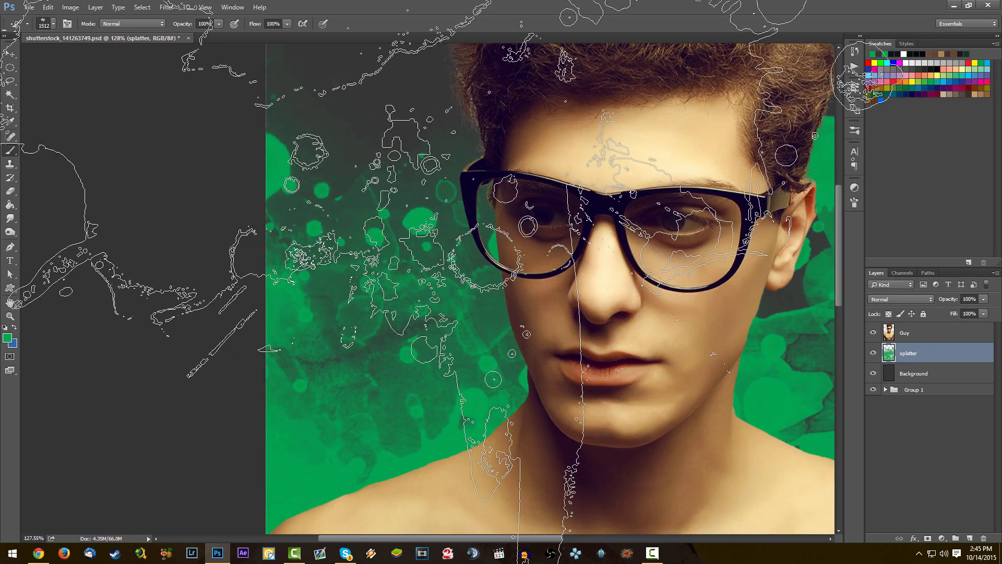
{"action": "left_click", "coordinate": [422, 167], "text": "alt"}
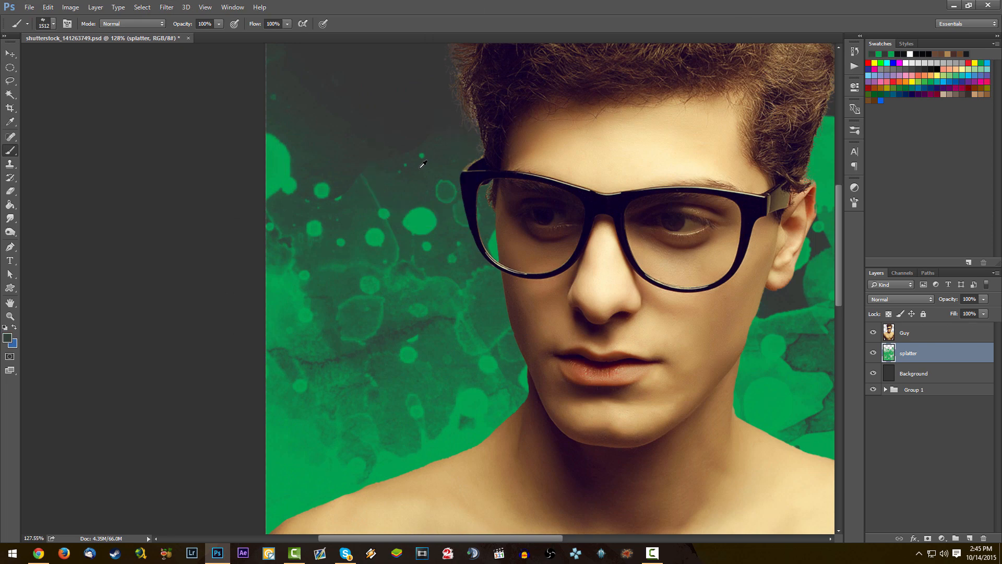
{"action": "left_click", "coordinate": [419, 168], "text": "alt"}
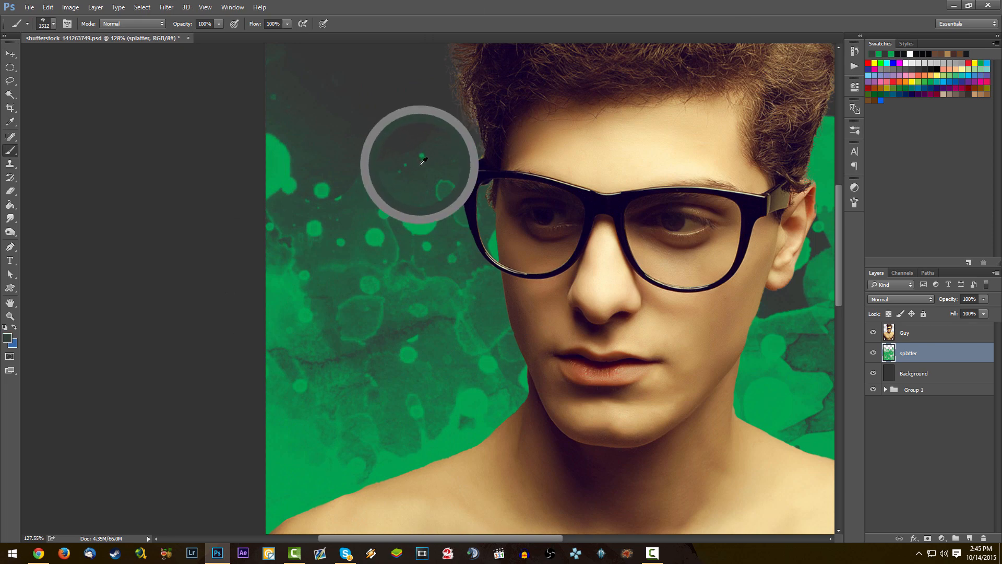
{"action": "scroll", "coordinate": [538, 327], "scroll_direction": "down", "scroll_amount": 4}
{"action": "scroll", "coordinate": [541, 324], "scroll_direction": "down", "scroll_amount": 4}
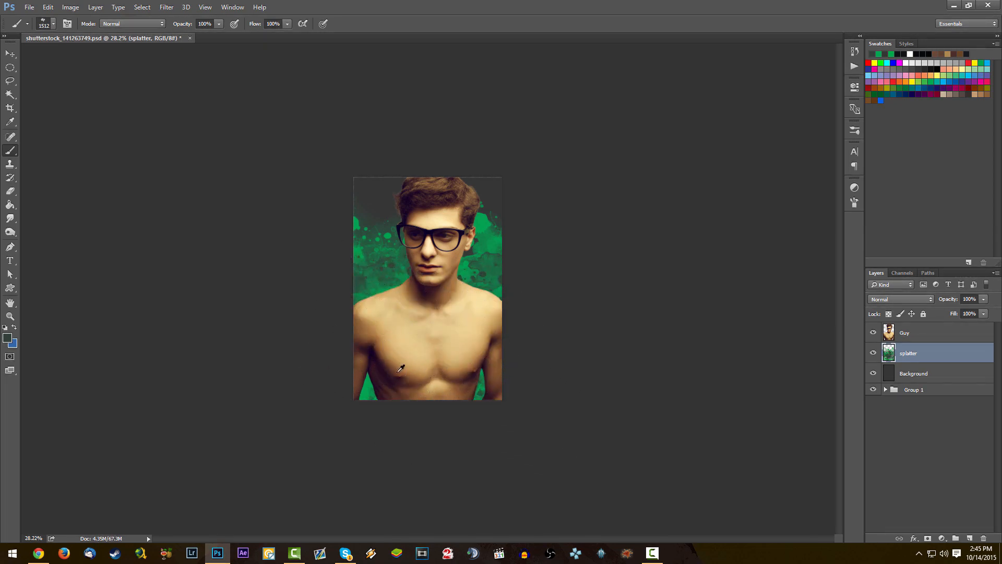
{"action": "scroll", "coordinate": [385, 323], "scroll_direction": "up", "scroll_amount": 4}
{"action": "scroll", "coordinate": [360, 328], "scroll_direction": "up", "scroll_amount": 1}
{"action": "scroll", "coordinate": [361, 329], "scroll_direction": "down", "scroll_amount": 3}
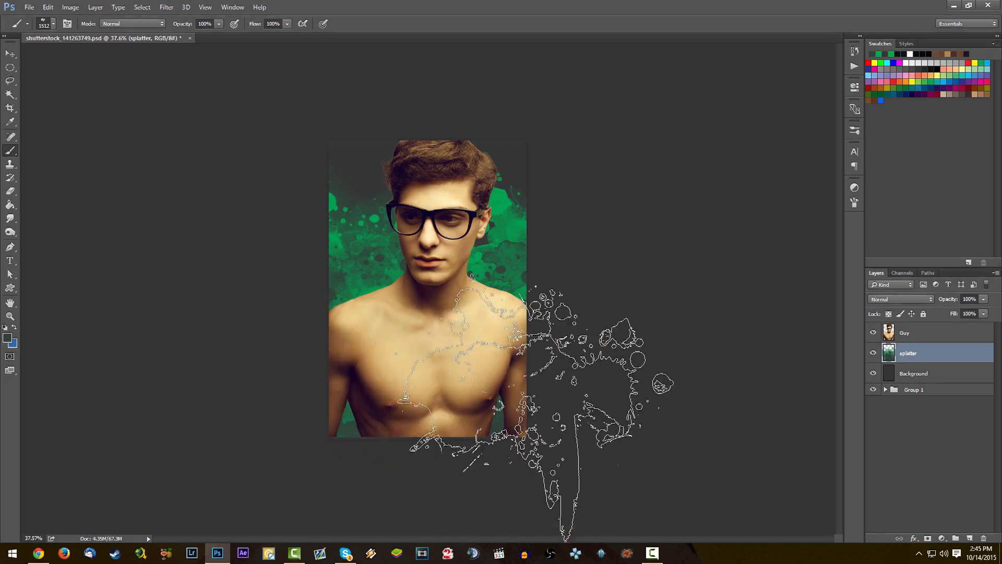
{"action": "scroll", "coordinate": [386, 298], "scroll_direction": "up", "scroll_amount": 2}
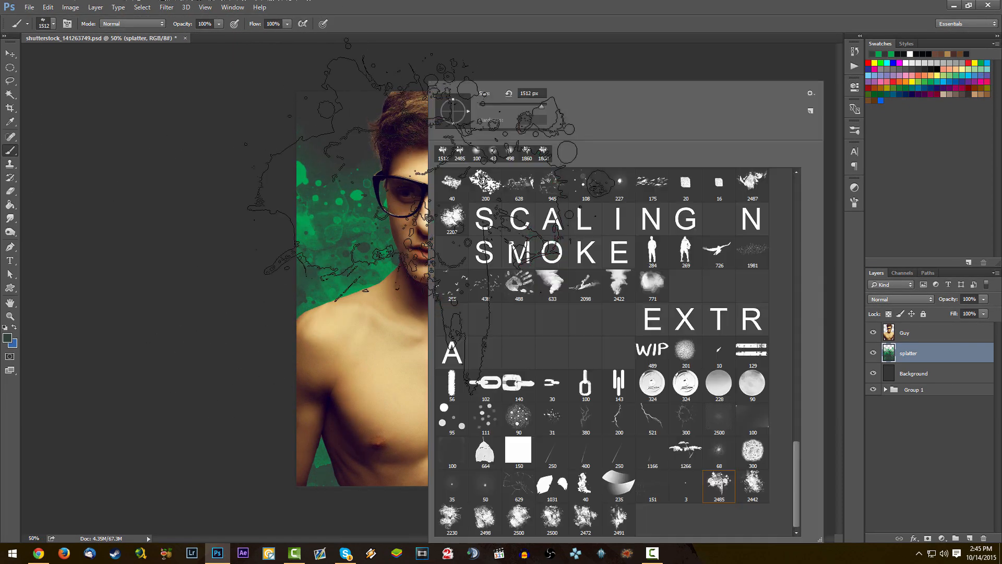
- Choose the 2442 px splatter brush, reduce its size to 1512 px, and stamp muted dark green behind the man's body
{"action": "right_click", "coordinate": [454, 323]}
{"action": "left_click", "coordinate": [754, 490]}
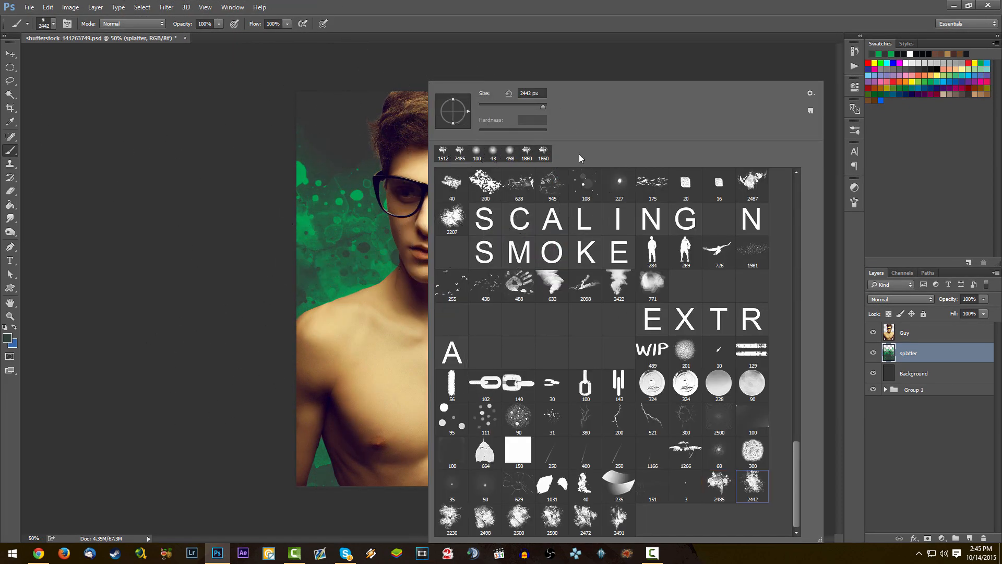
{"action": "left_click_drag", "start_coordinate": [543, 106], "coordinate": [541, 106]}
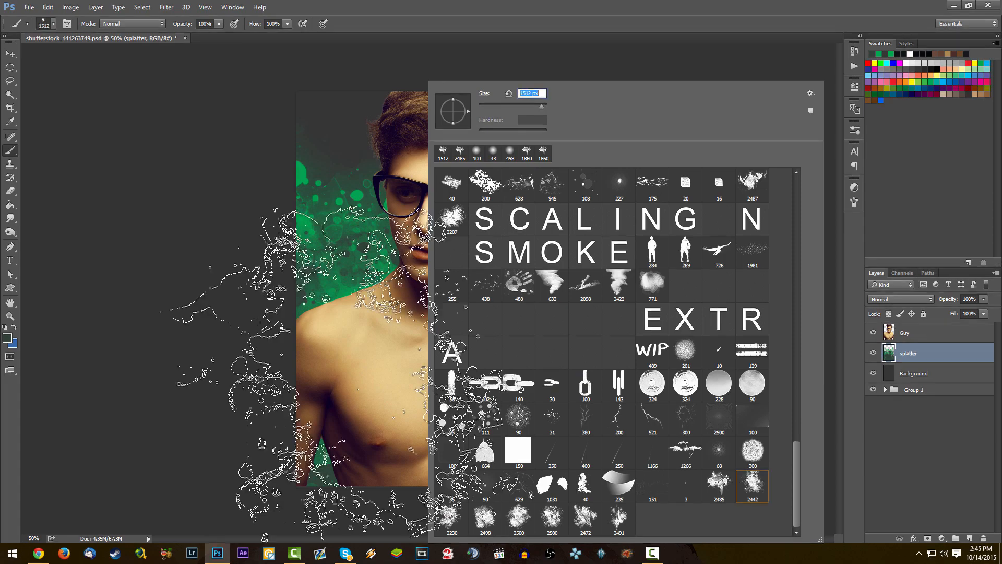
{"action": "left_click", "coordinate": [287, 410]}
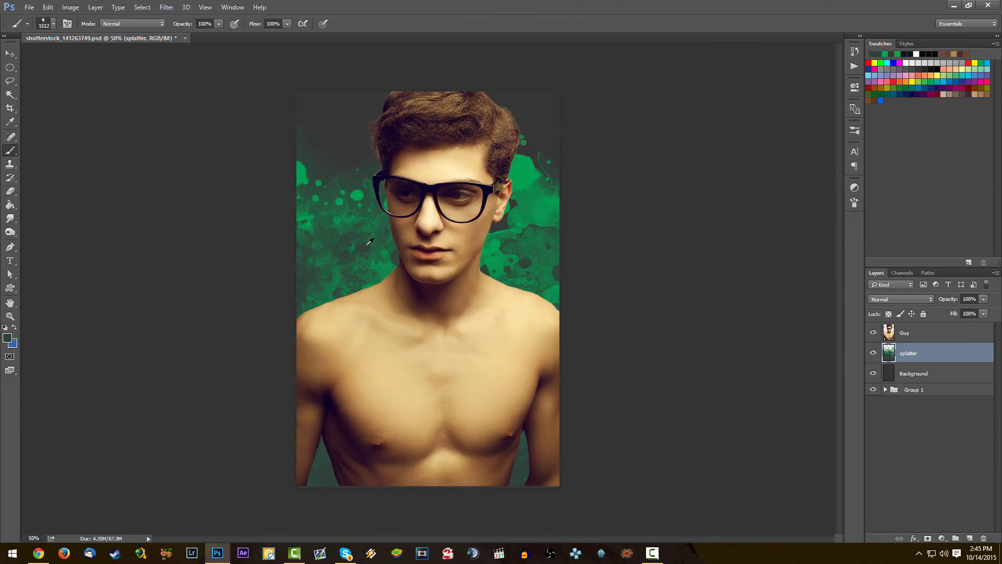
{"action": "scroll", "coordinate": [368, 242], "scroll_direction": "up", "scroll_amount": 3}
{"action": "scroll", "coordinate": [354, 236], "scroll_direction": "down", "scroll_amount": 3}
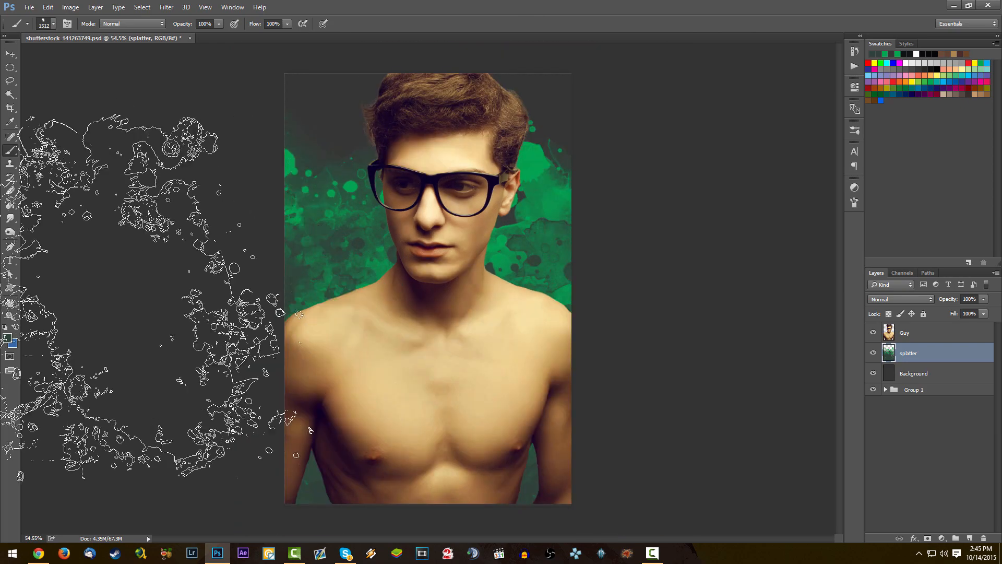
- Set the foreground color to the very dark green #1f2b25 and stamp darker splatter patches behind the man's neck and shoulders
{"action": "key", "text": "i"}
{"action": "left_click", "coordinate": [8, 338]}
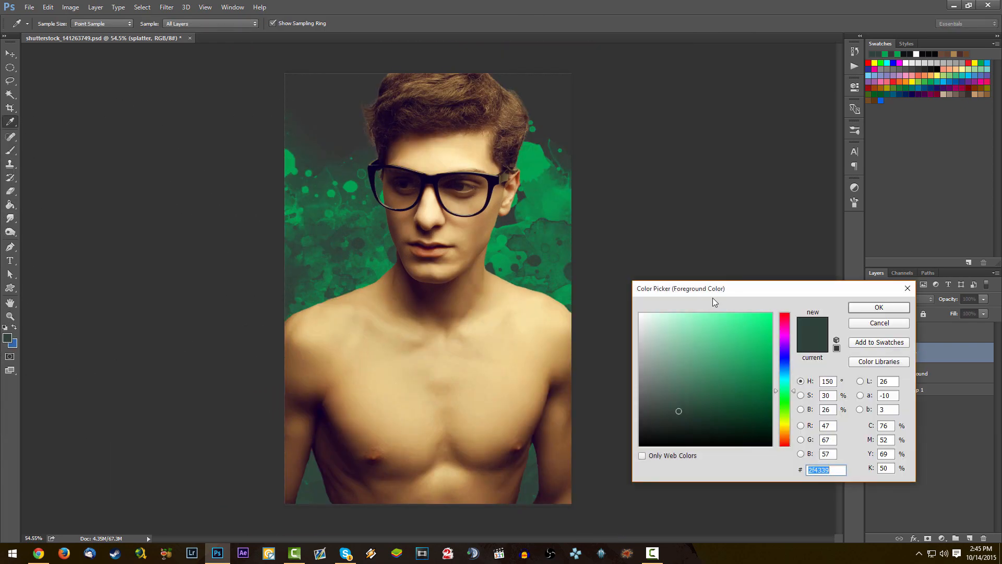
{"action": "left_click_drag", "start_coordinate": [723, 290], "coordinate": [717, 259]}
{"action": "left_click", "coordinate": [672, 390]}
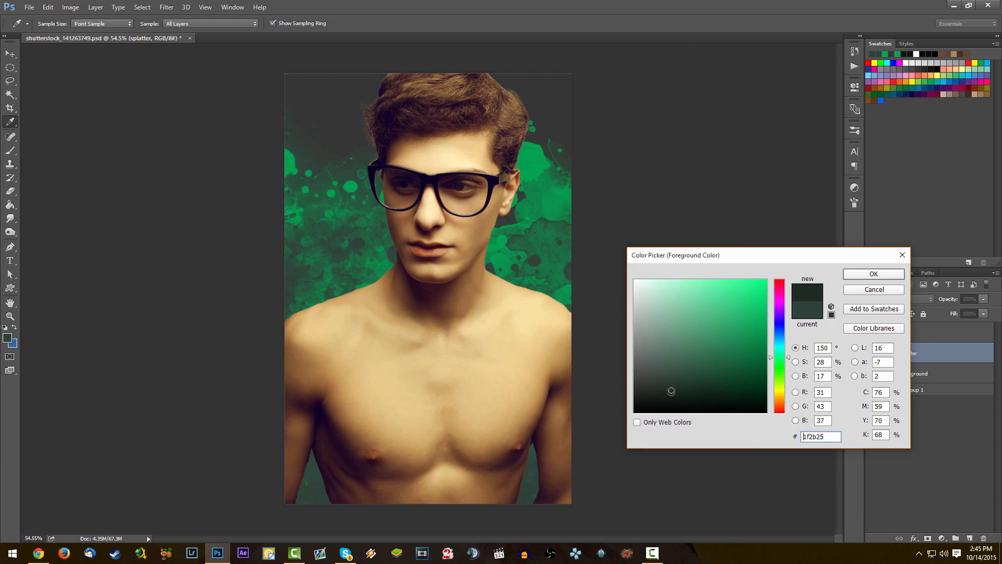
{"action": "left_click", "coordinate": [873, 273]}
{"action": "key", "text": "b"}
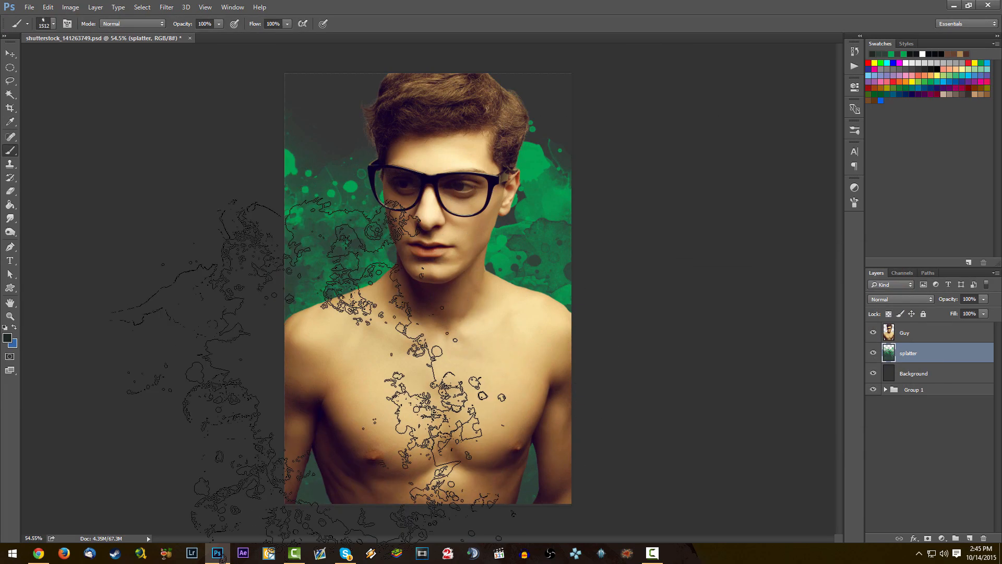
{"action": "scroll", "coordinate": [475, 368], "scroll_direction": "down", "scroll_amount": 3}
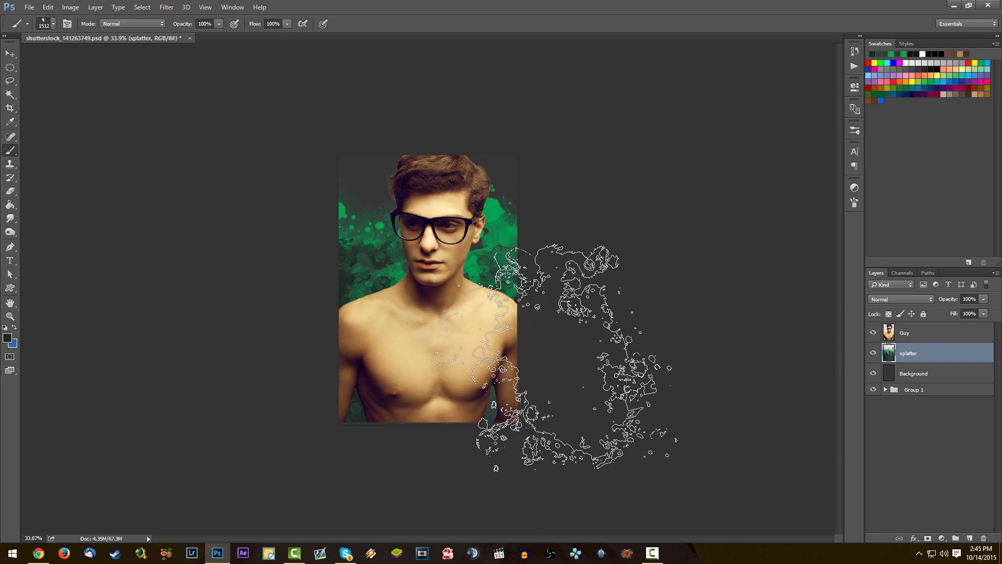
{"action": "scroll", "coordinate": [459, 233], "scroll_direction": "up", "scroll_amount": 3}
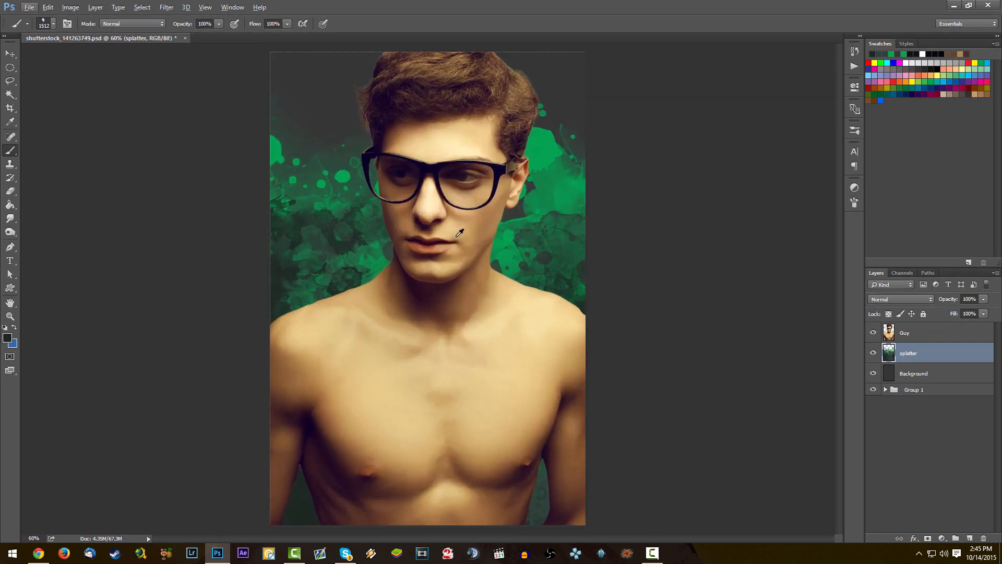
{"action": "scroll", "coordinate": [684, 202], "scroll_direction": "down", "scroll_amount": 2}
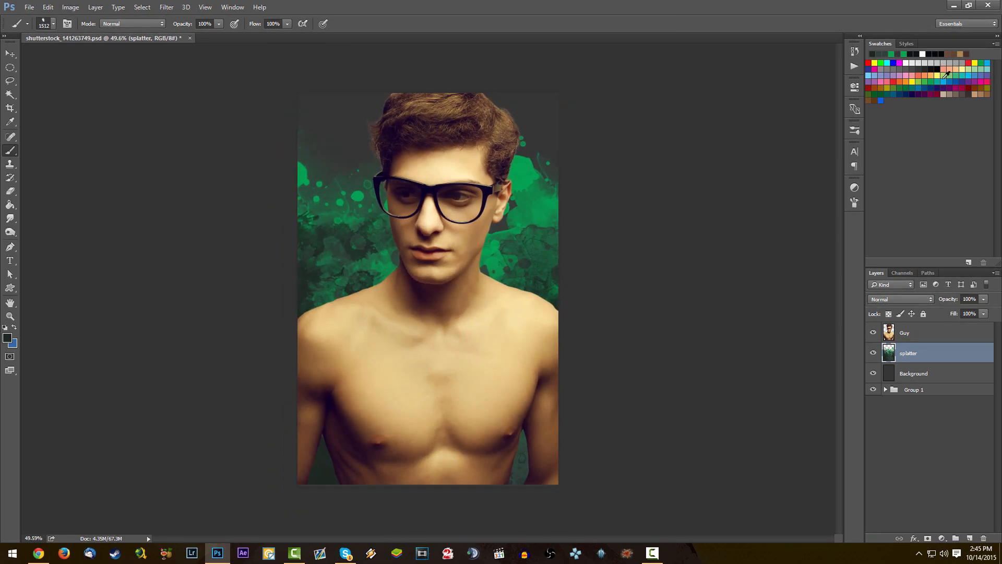
- Sample the bright green of the splatter and set the foreground color to the more vivid green #08c639 for the brush
{"action": "left_click", "coordinate": [303, 173], "text": "alt"}
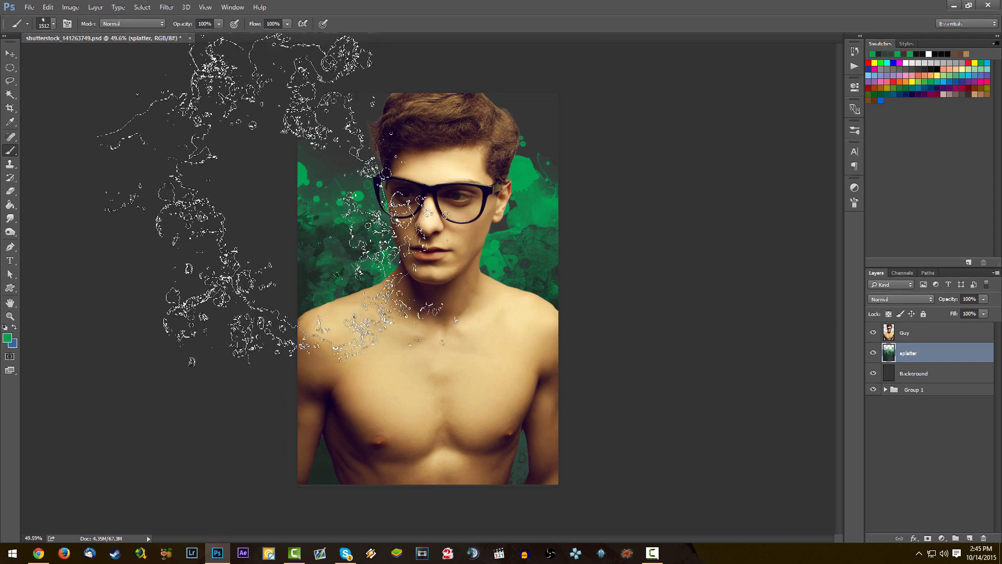
{"action": "left_click", "coordinate": [8, 338]}
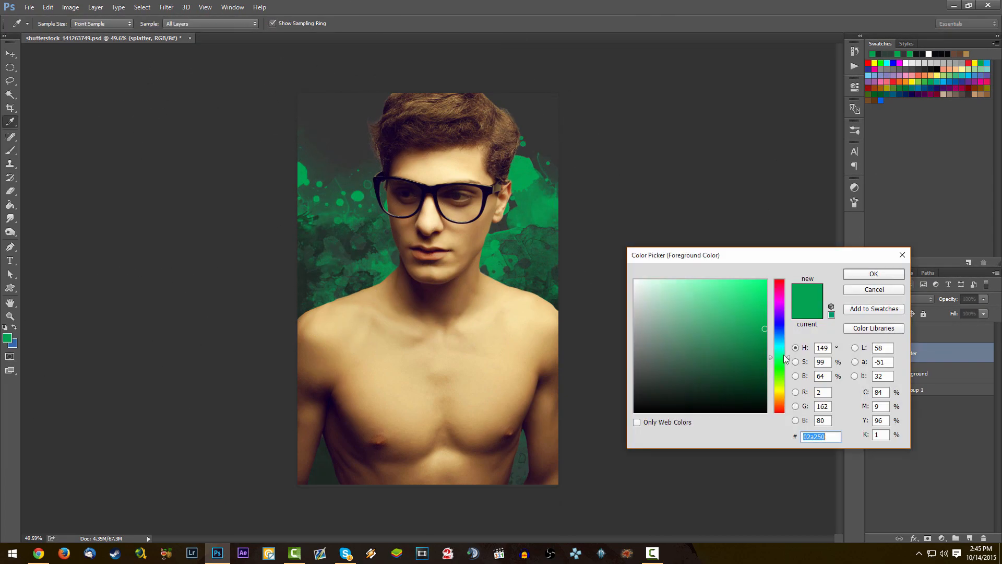
{"action": "left_click_drag", "start_coordinate": [783, 358], "coordinate": [785, 356]}
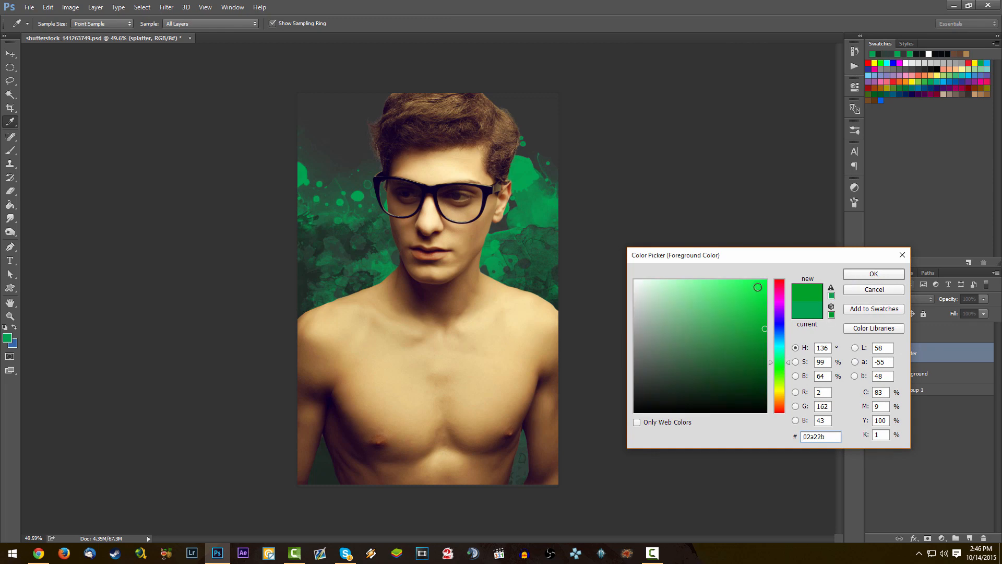
{"action": "left_click_drag", "start_coordinate": [757, 310], "coordinate": [762, 310]}
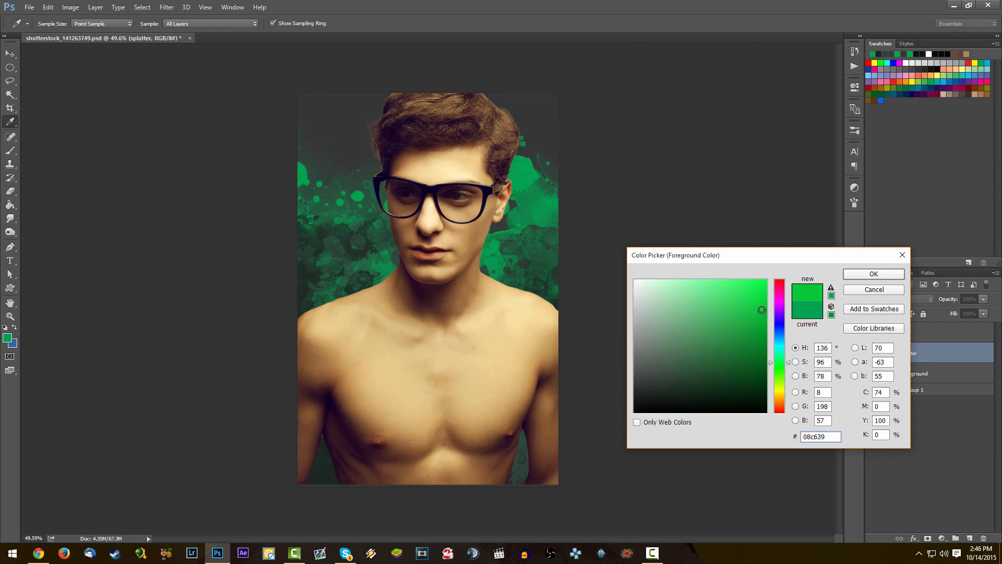
{"action": "left_click", "coordinate": [874, 273]}
{"action": "key", "text": "b"}
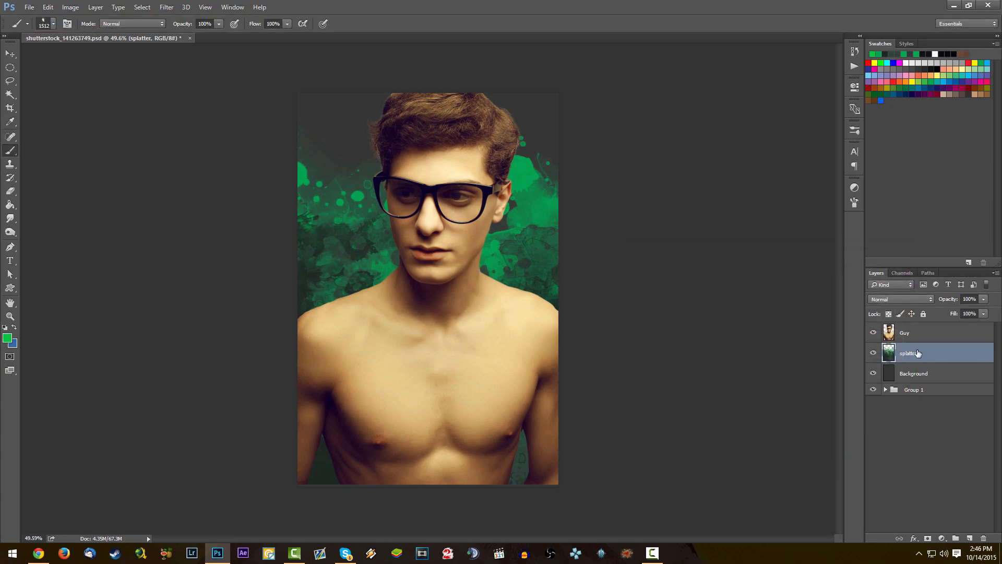
{"action": "left_click", "coordinate": [605, 413]}
{"action": "key", "text": "ctrl+z"}
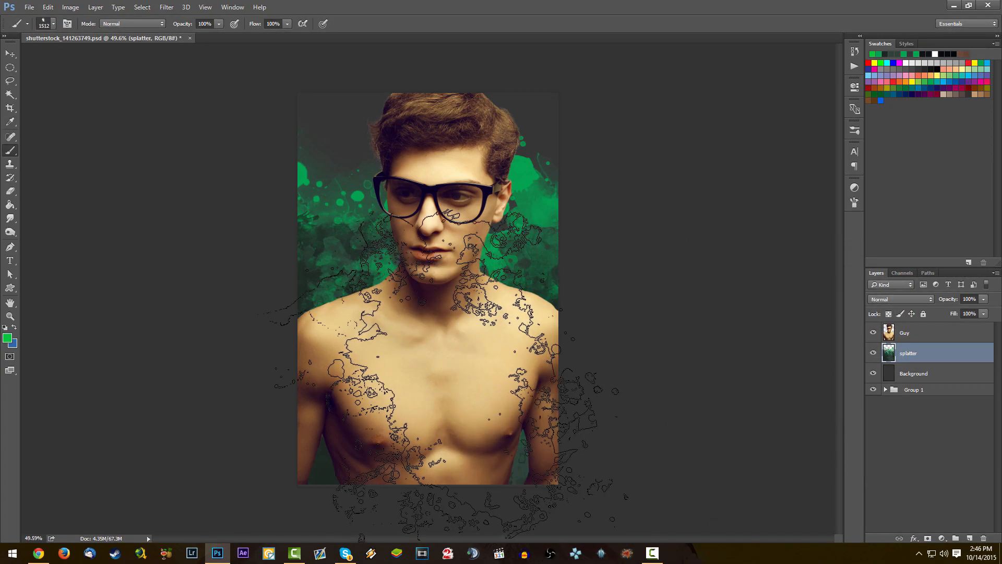
{"action": "left_click", "coordinate": [449, 375]}
{"action": "key", "text": "ctrl+z"}
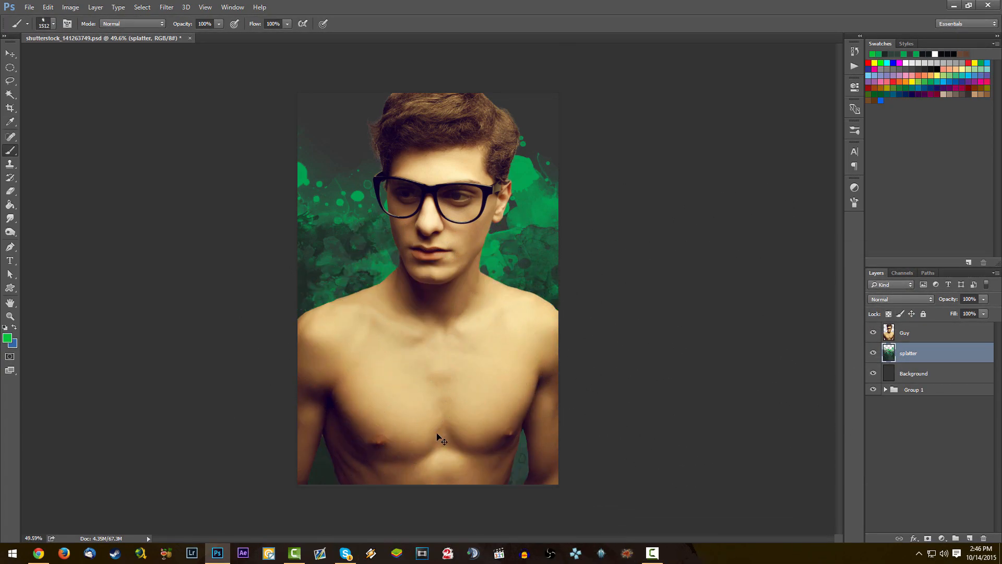
- Stamp vivid green splatter behind the man's shoulders and arms, and add darker patches in a sampled dark green
{"action": "left_click", "coordinate": [220, 325]}
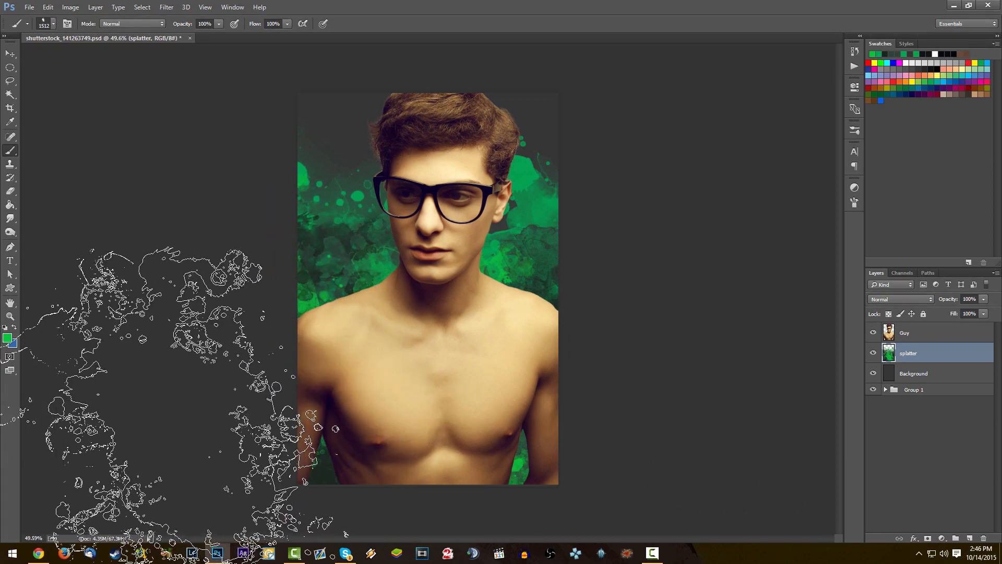
{"action": "key", "text": "alt"}
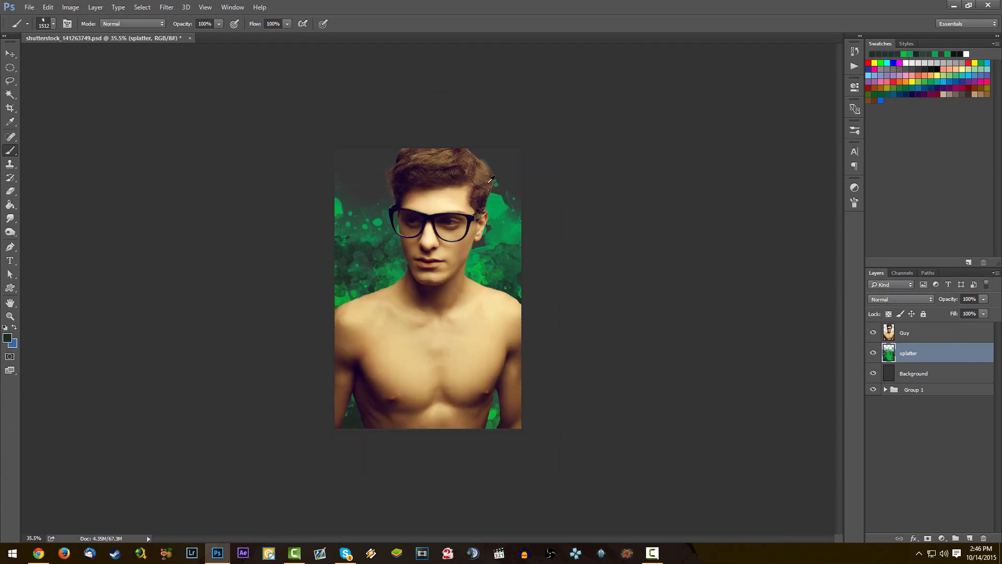
{"action": "scroll", "coordinate": [428, 289], "scroll_direction": "up", "scroll_amount": 3}
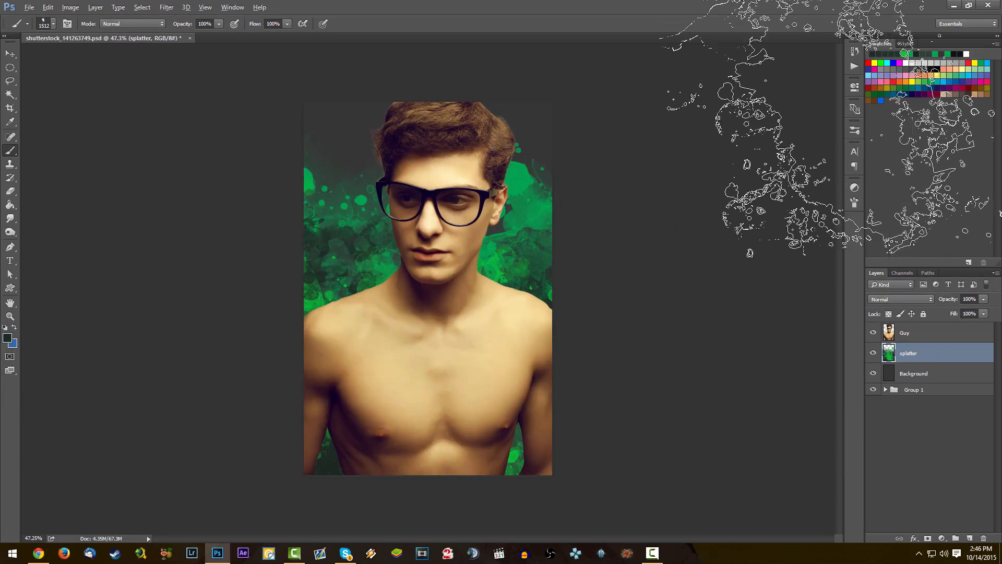
- Fill the Background layer with a darker gray swatch using the Paint Bucket tool
{"action": "left_click", "coordinate": [923, 64]}
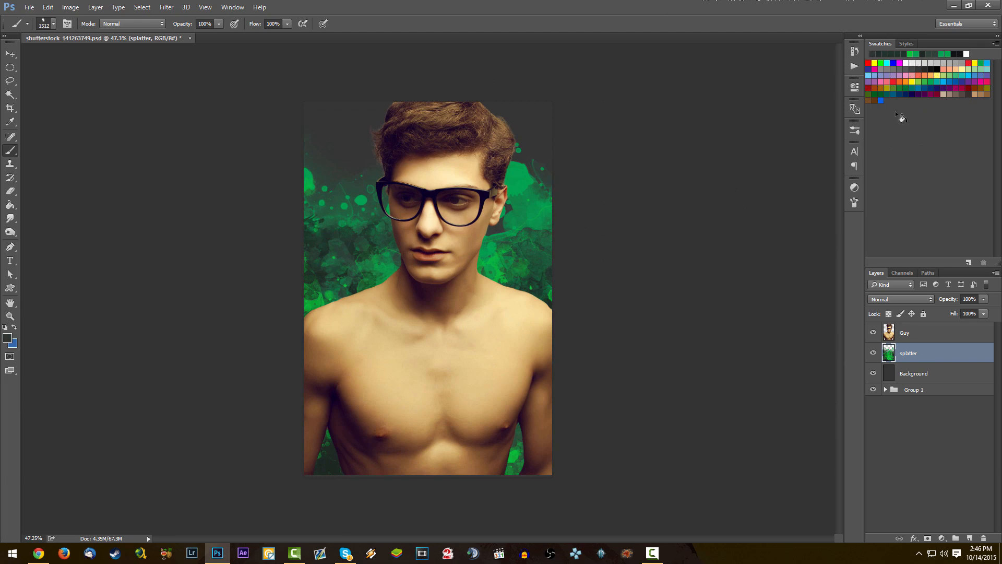
{"action": "left_click", "coordinate": [952, 376]}
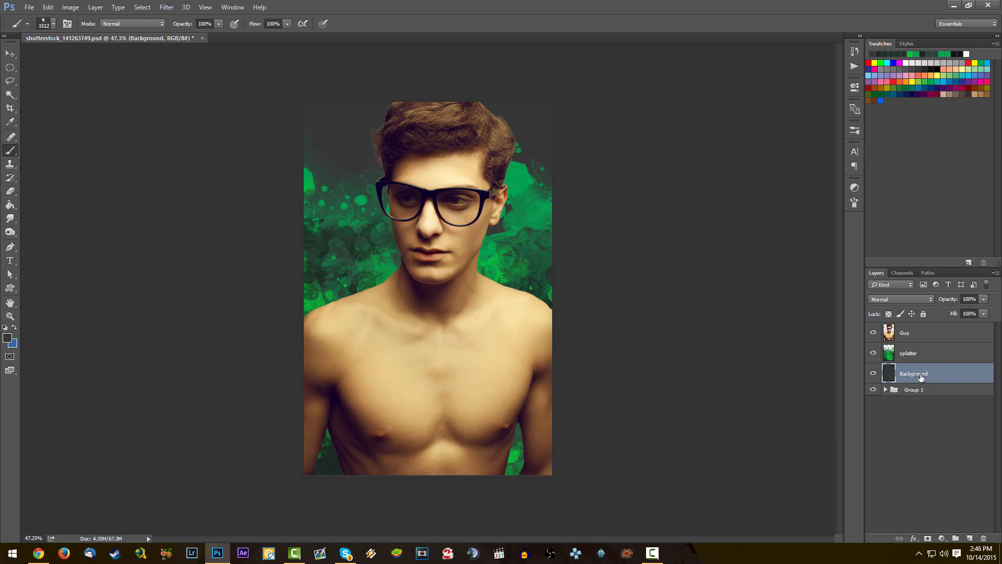
{"action": "left_click", "coordinate": [10, 205]}
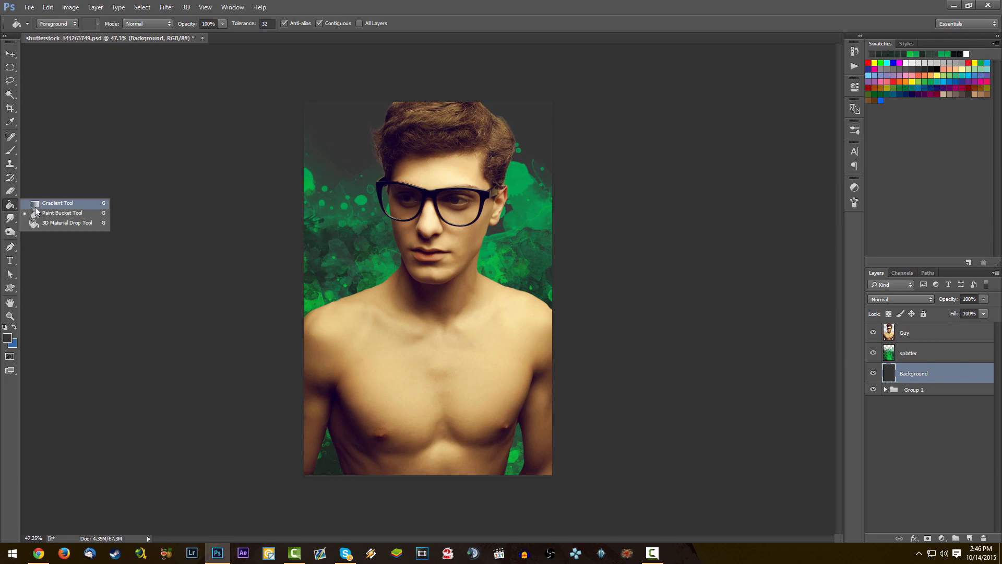
{"action": "left_click", "coordinate": [47, 212]}
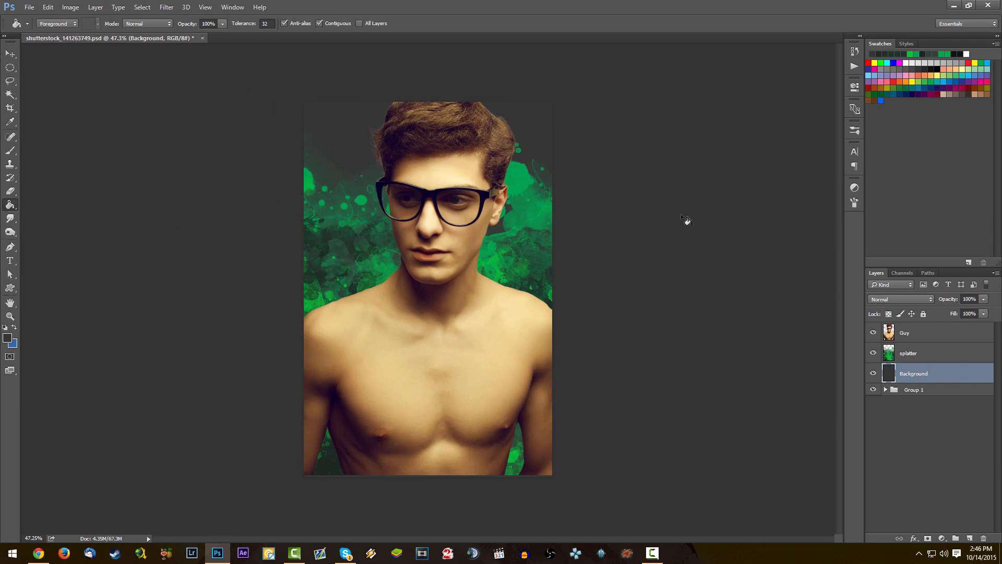
{"action": "left_click", "coordinate": [930, 65]}
{"action": "left_click", "coordinate": [509, 194]}
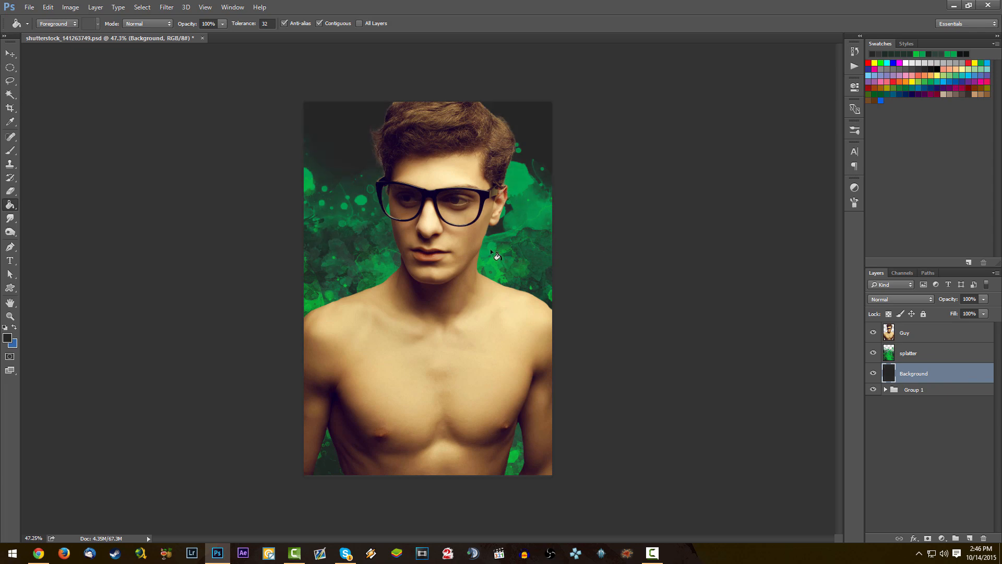
- Add a Gradient Map adjustment layer above the Guy layer and clip it to that layer
{"action": "left_click", "coordinate": [930, 338]}
{"action": "left_click", "coordinate": [938, 355]}
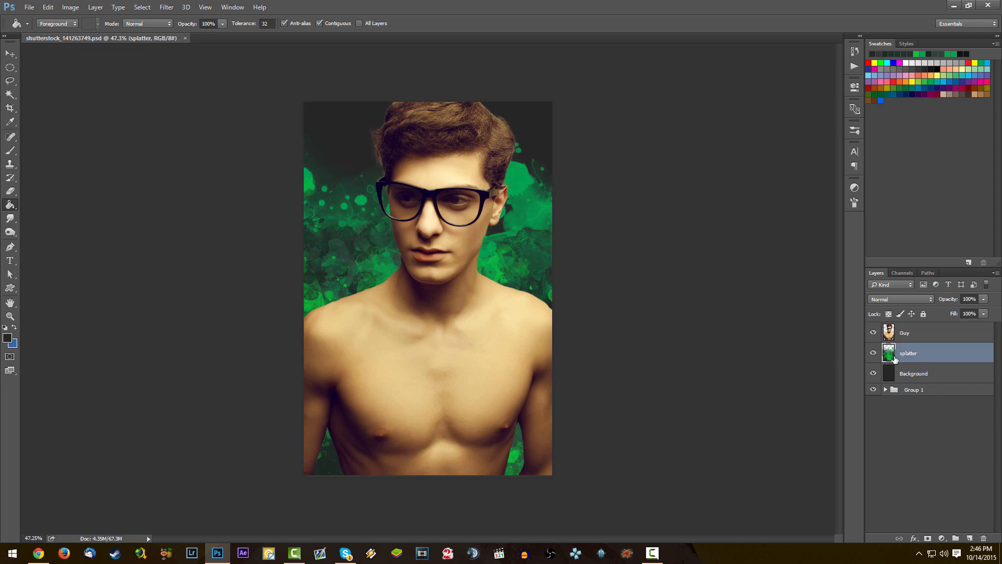
{"action": "left_click", "coordinate": [926, 374]}
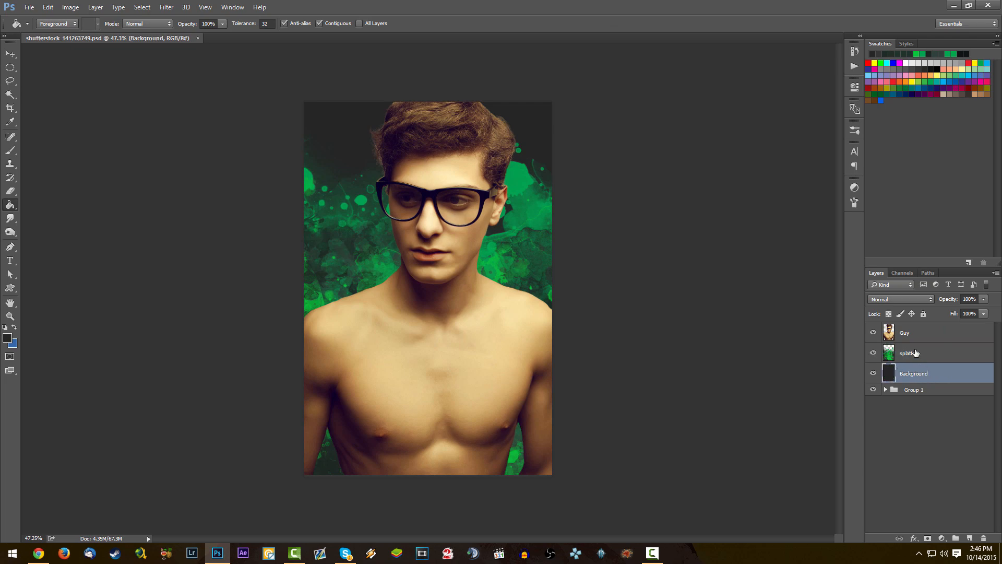
{"action": "left_click", "coordinate": [922, 335]}
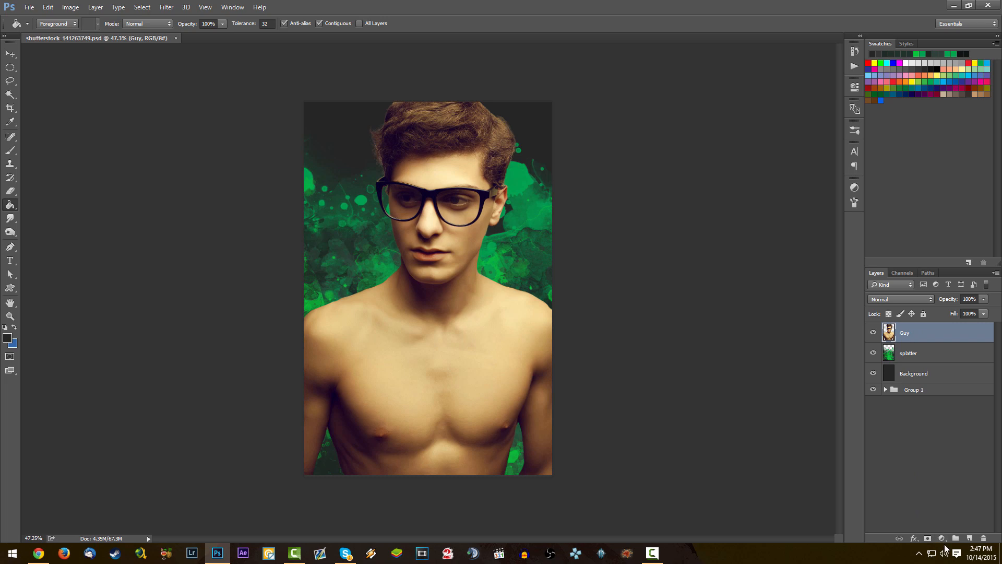
{"action": "left_click", "coordinate": [942, 538]}
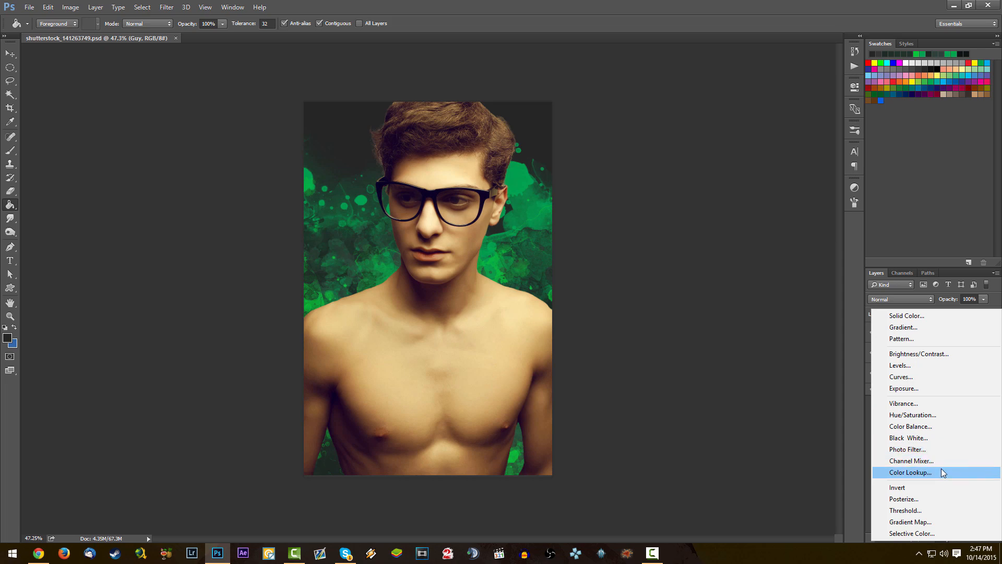
{"action": "left_click", "coordinate": [935, 523]}
{"action": "left_click", "coordinate": [935, 523]}
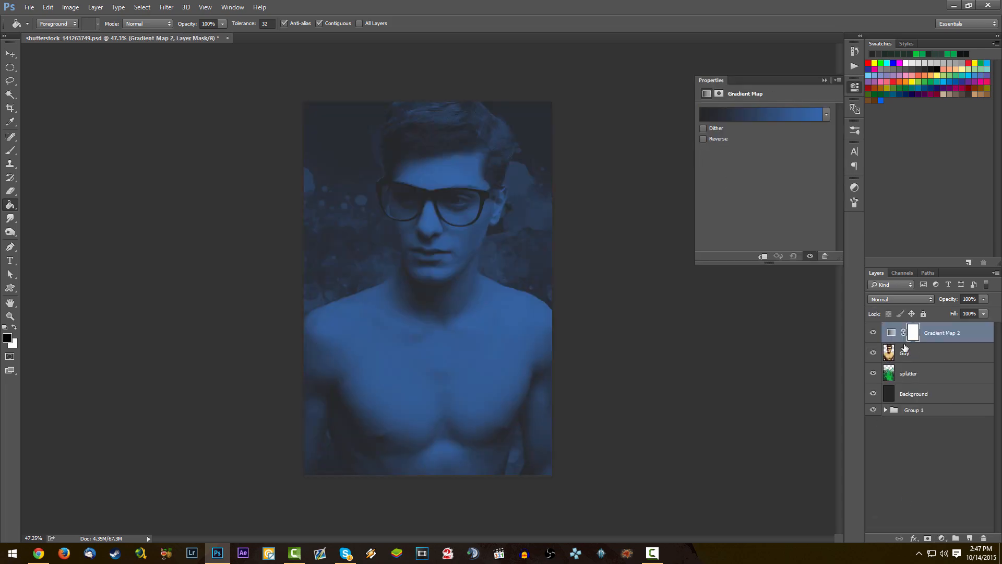
{"action": "right_click", "coordinate": [972, 335]}
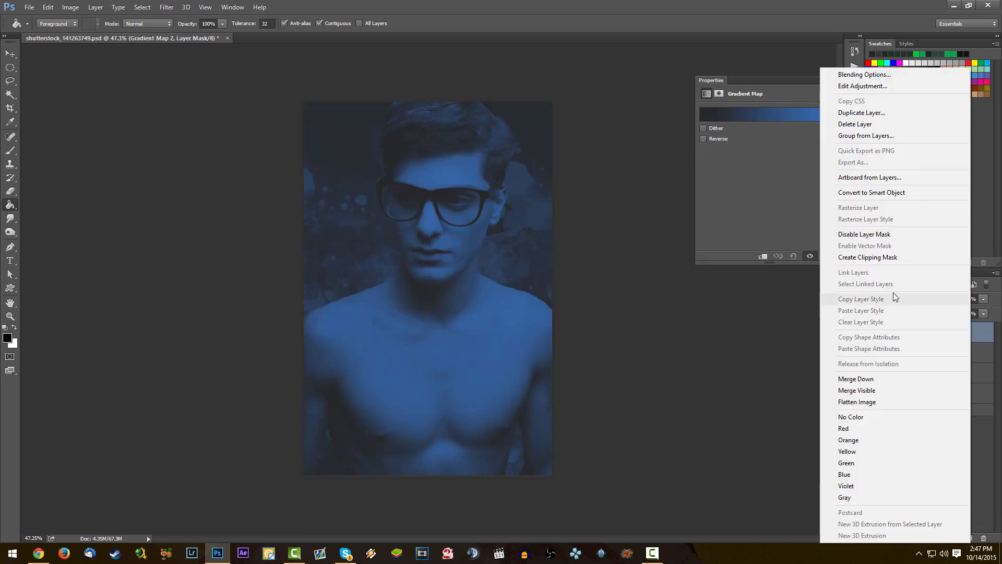
{"action": "left_click", "coordinate": [917, 258]}
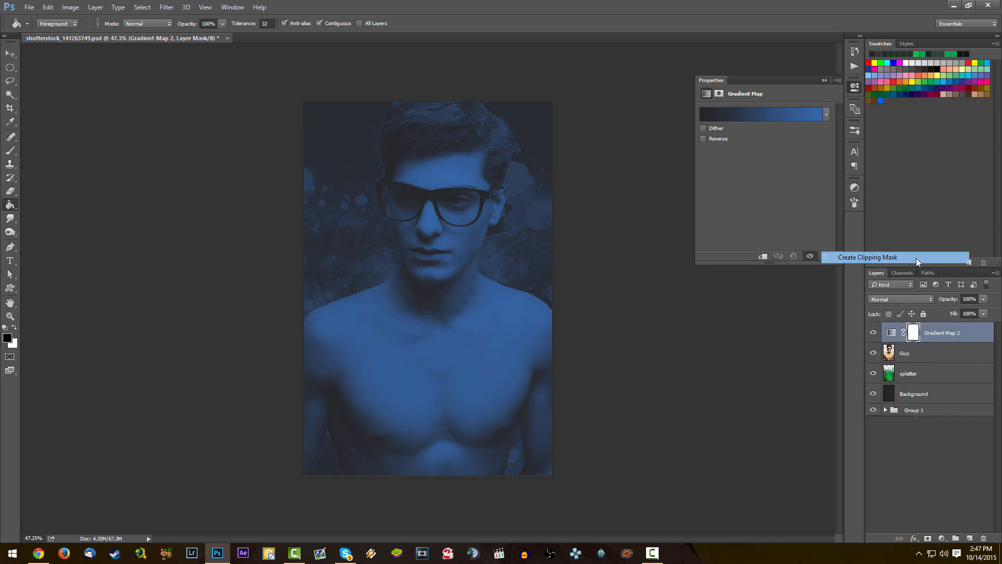
- Load the last dark preset in the gradient presets, running from near-black #090909 to gray #666666, into the gradient map
{"action": "left_click", "coordinate": [759, 116]}
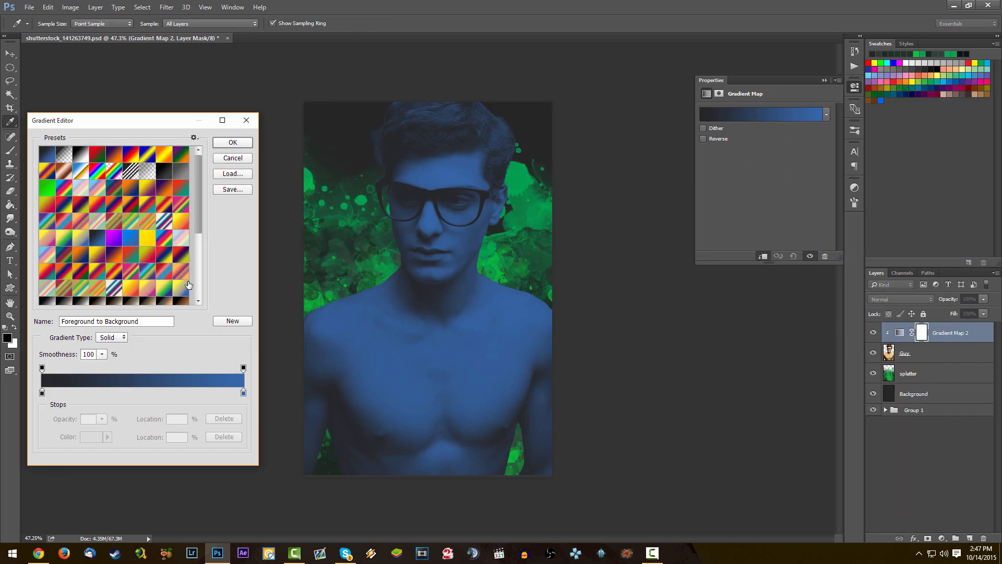
{"action": "left_click_drag", "start_coordinate": [199, 209], "coordinate": [204, 180]}
{"action": "left_click", "coordinate": [82, 157]}
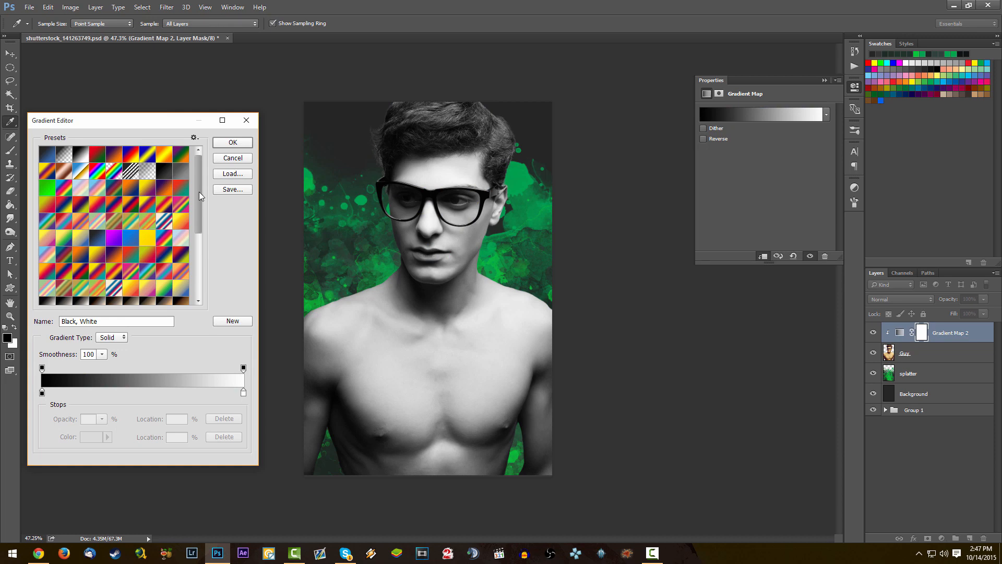
{"action": "left_click_drag", "start_coordinate": [199, 192], "coordinate": [197, 254]}
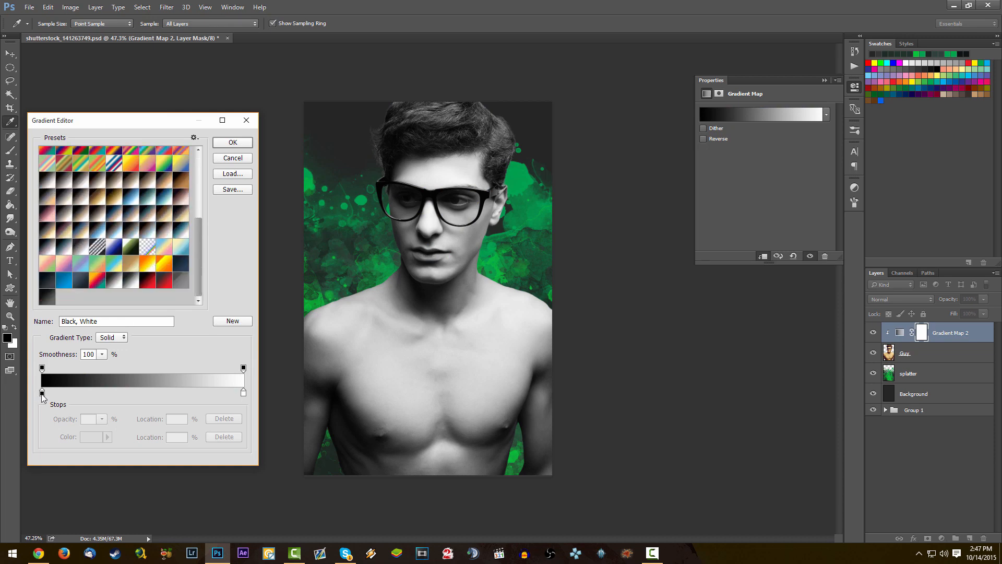
{"action": "left_click", "coordinate": [50, 296]}
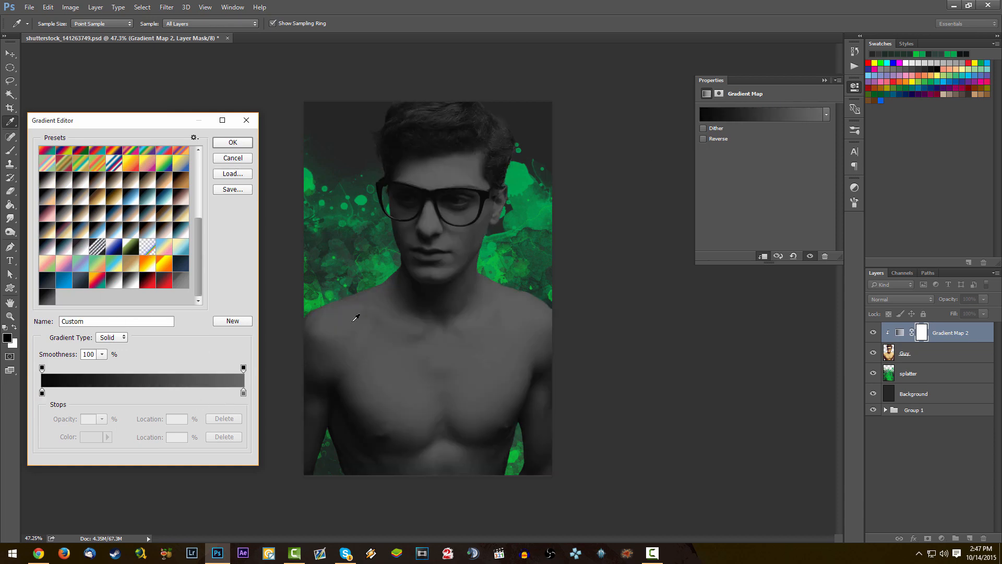
- Check the colors of the gradient's dark and light stops and accept the gradient
{"action": "left_click", "coordinate": [41, 393]}
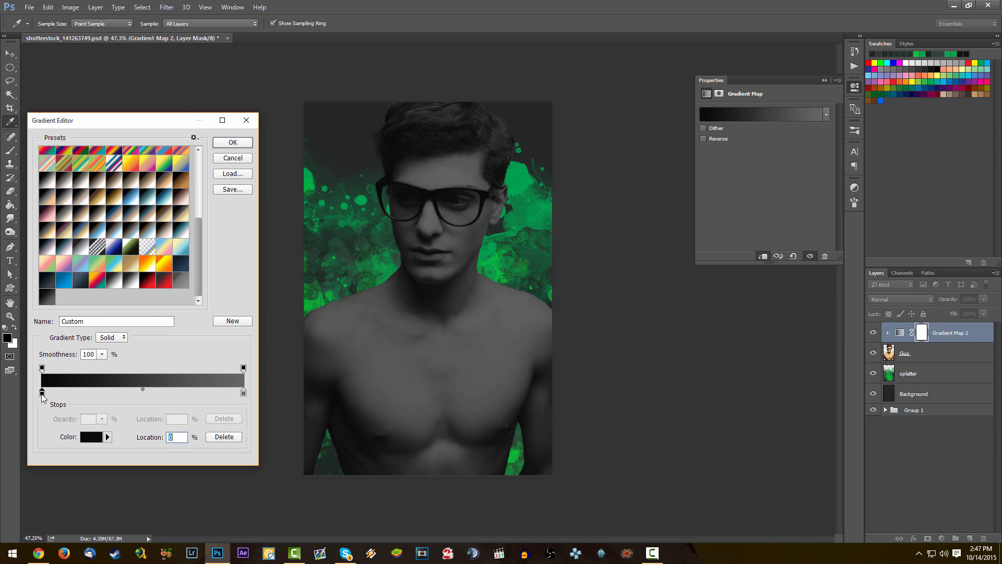
{"action": "double_click", "coordinate": [42, 393]}
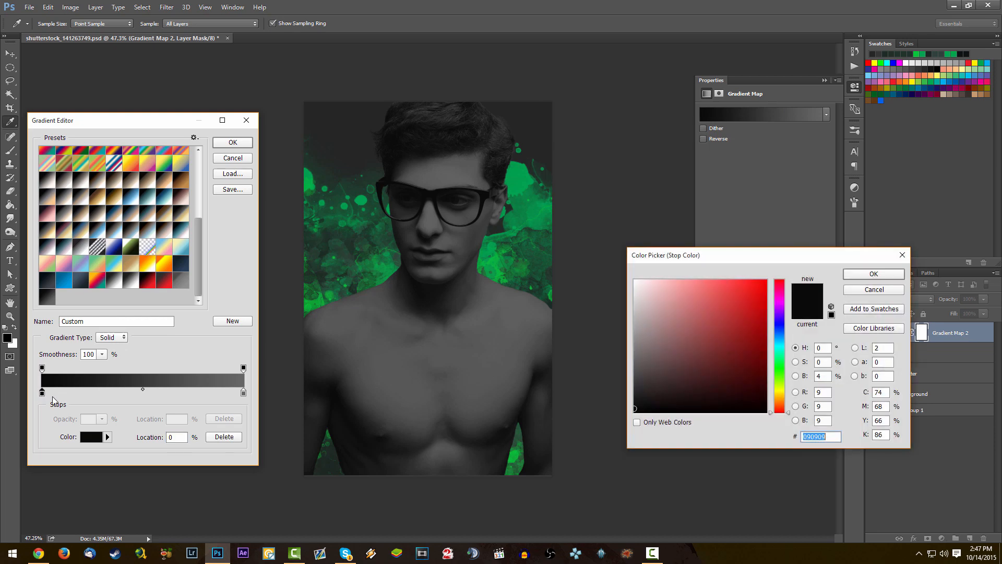
{"action": "left_click", "coordinate": [836, 439]}
{"action": "left_click", "coordinate": [876, 275]}
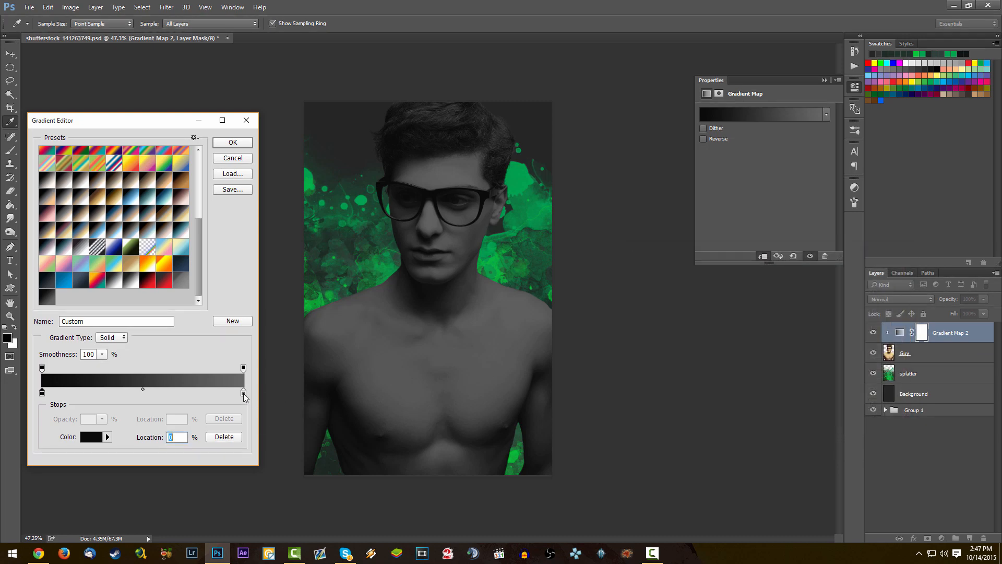
{"action": "double_click", "coordinate": [244, 394]}
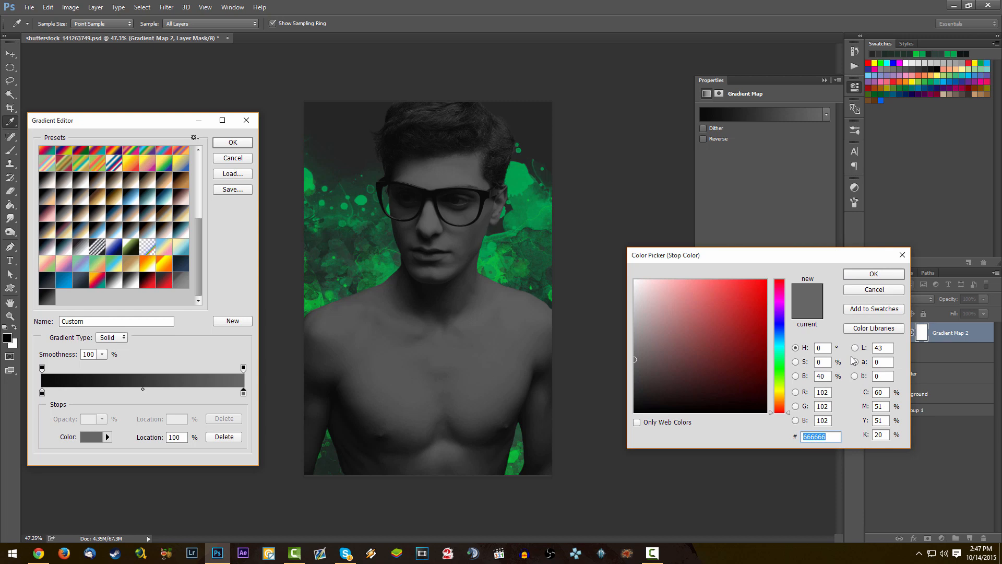
{"action": "left_click", "coordinate": [873, 290]}
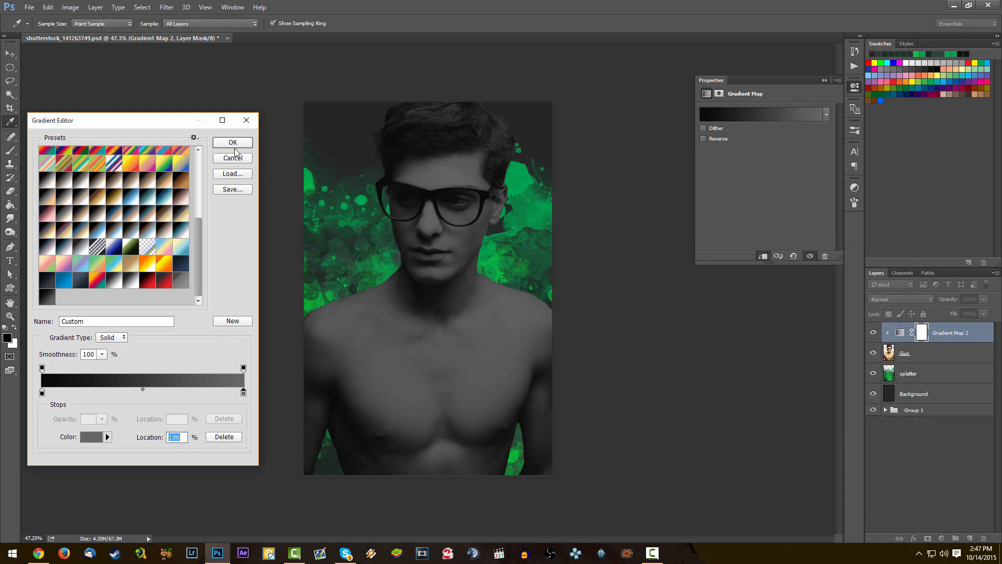
{"action": "left_click", "coordinate": [233, 143]}
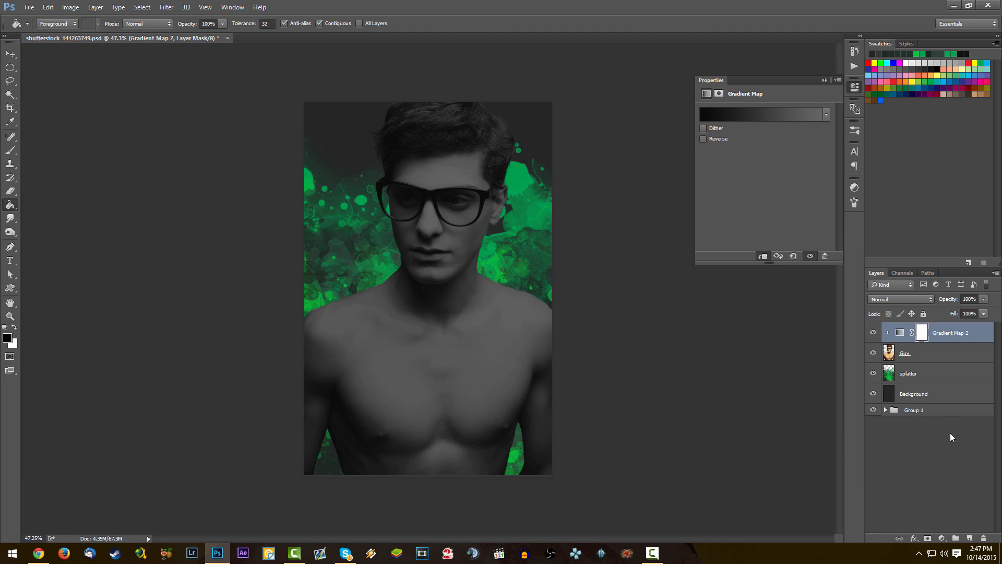
- Add a Curves adjustment layer clipped to the Guy layer and subtly shape the curve in its highlights and shadows
{"action": "left_click", "coordinate": [941, 538]}
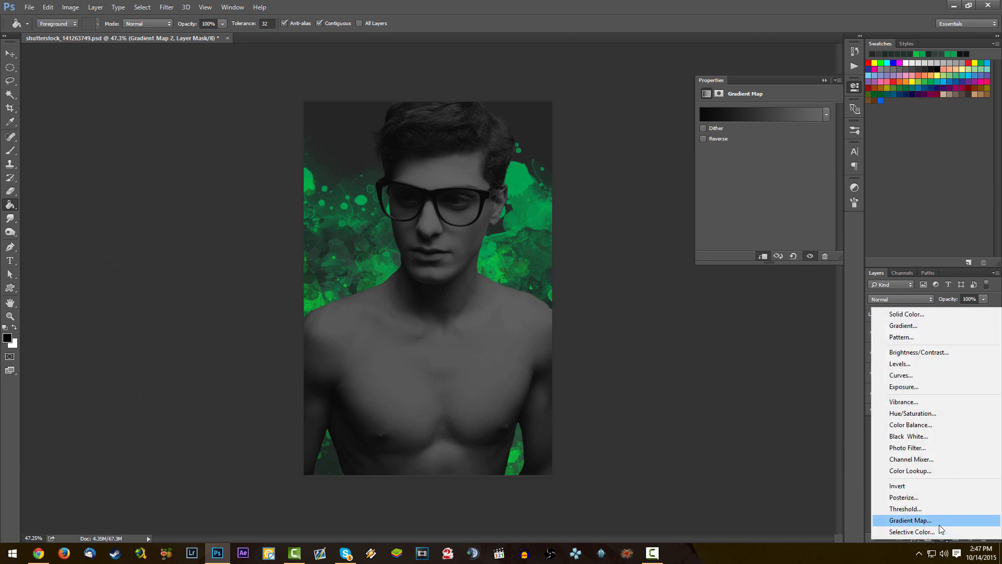
{"action": "left_click", "coordinate": [943, 374]}
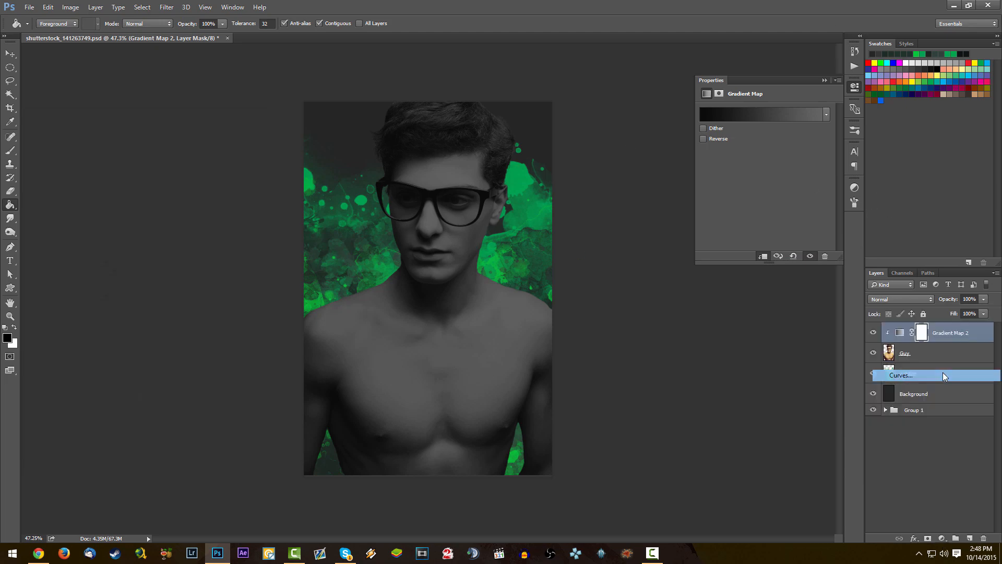
{"action": "right_click", "coordinate": [972, 333]}
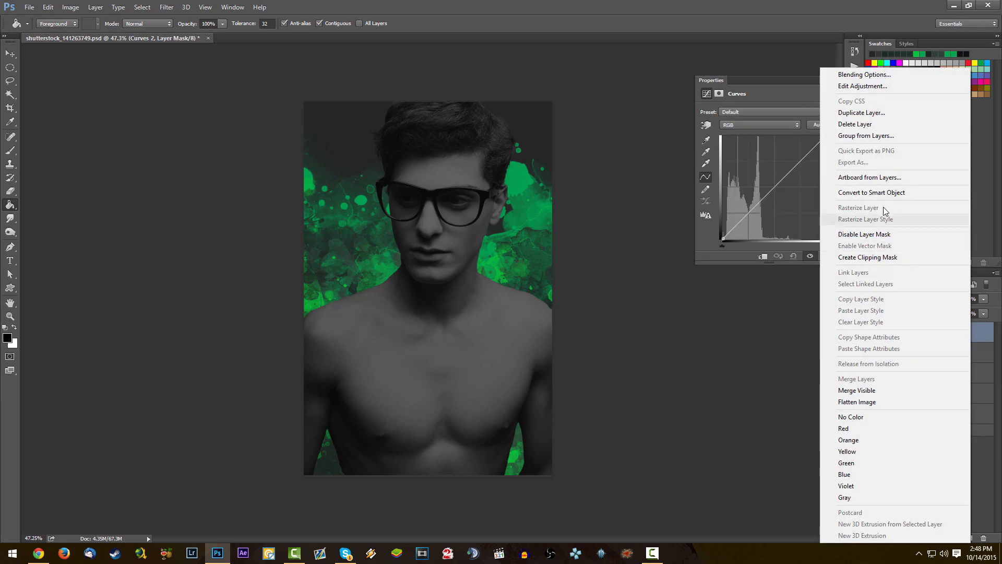
{"action": "left_click", "coordinate": [882, 256]}
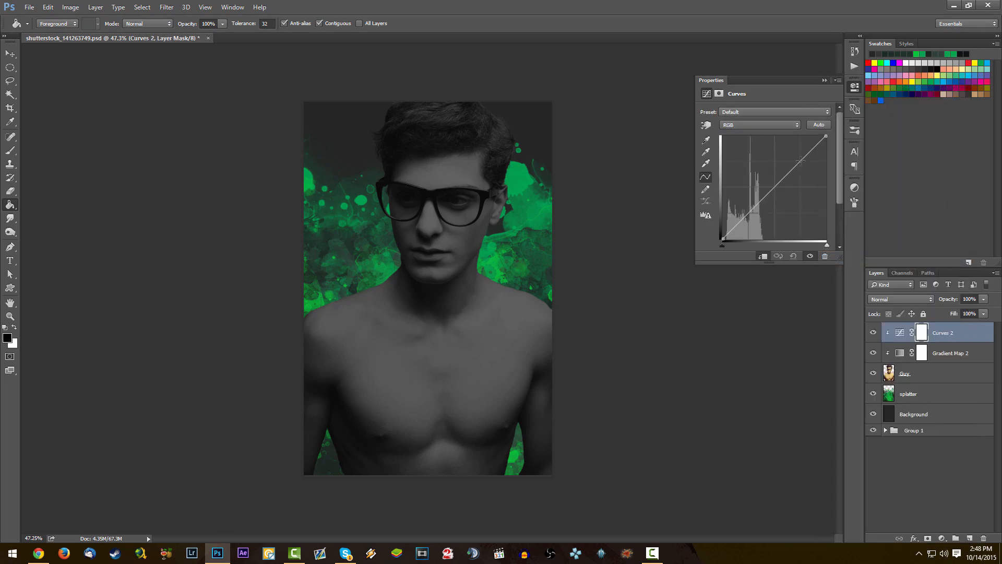
{"action": "left_click_drag", "start_coordinate": [806, 156], "coordinate": [806, 163]}
{"action": "left_click_drag", "start_coordinate": [750, 218], "coordinate": [750, 213]}
{"action": "left_click_drag", "start_coordinate": [806, 163], "coordinate": [801, 158]}
{"action": "left_click_drag", "start_coordinate": [750, 215], "coordinate": [752, 215]}
- Add a Levels adjustment layer above the Curves layer and clip it to the Guy layer
{"action": "left_click", "coordinate": [943, 538]}
{"action": "left_click", "coordinate": [945, 366]}
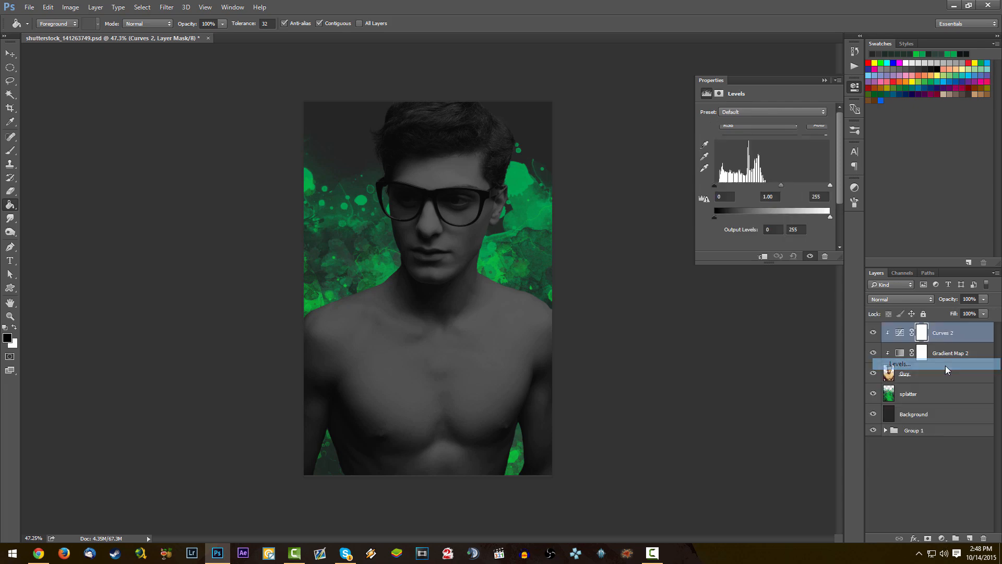
{"action": "right_click", "coordinate": [945, 330]}
{"action": "left_click", "coordinate": [898, 256]}
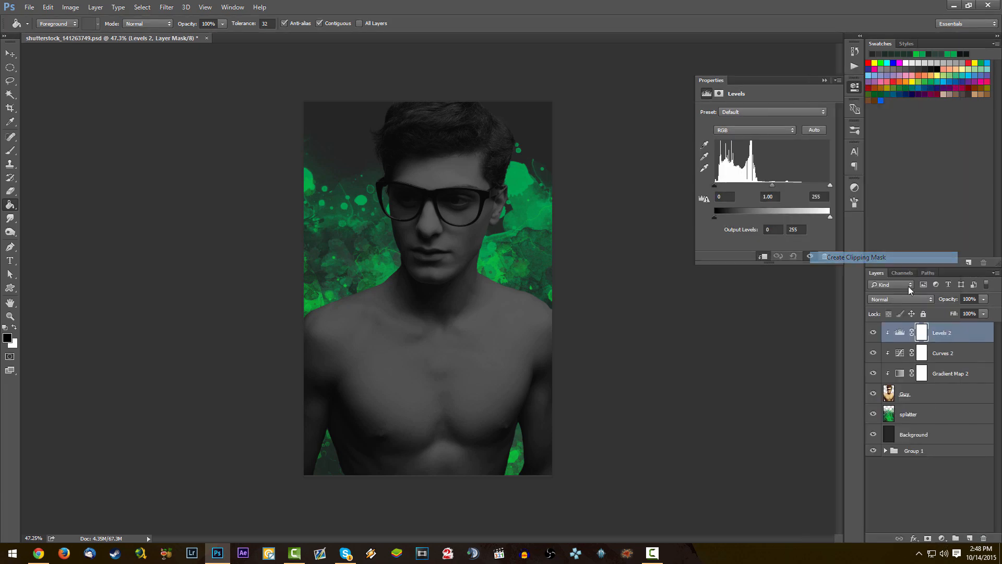
- Set the Levels inputs to 9, 0.94 and 248 and lower the output white level to 238 to darken the man
{"action": "left_click", "coordinate": [900, 333]}
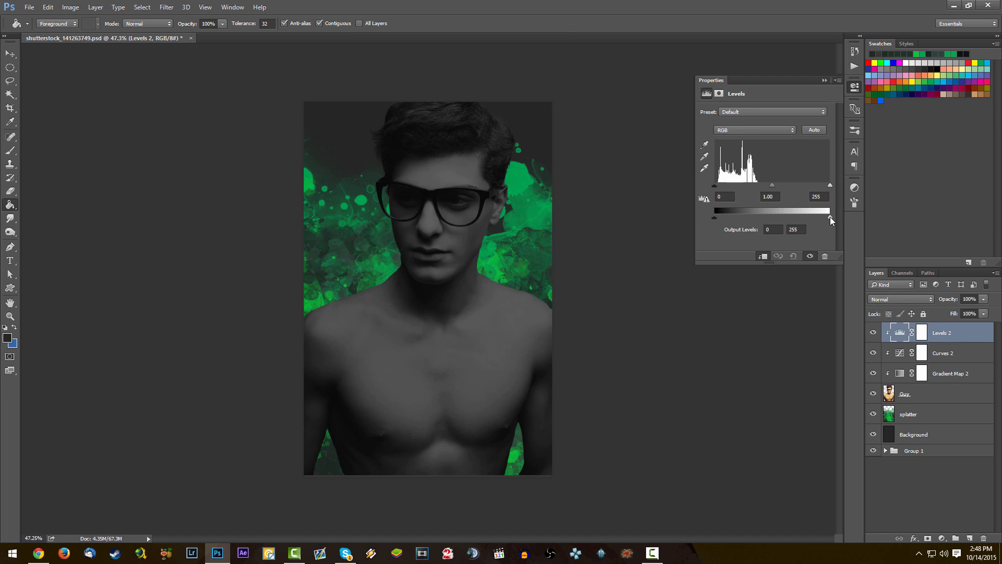
{"action": "left_click_drag", "start_coordinate": [830, 217], "coordinate": [828, 218]}
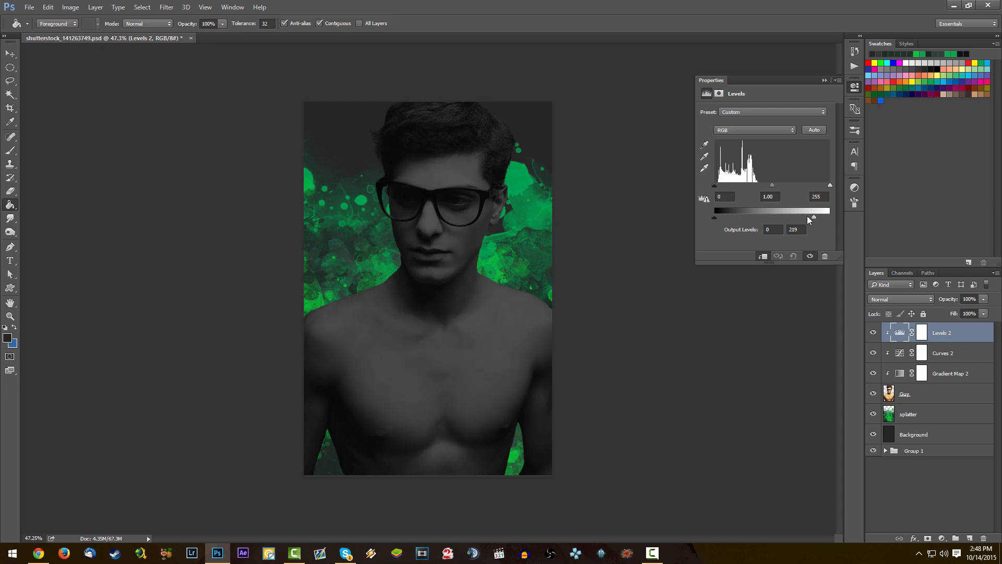
{"action": "mouse_move", "coordinate": [807, 215]}
{"action": "left_mouse_down"}
{"action": "mouse_move", "coordinate": [723, 217]}
{"action": "mouse_move", "coordinate": [825, 219]}
{"action": "left_mouse_up"}
{"action": "left_click_drag", "start_coordinate": [773, 186], "coordinate": [819, 186]}
{"action": "left_click_drag", "start_coordinate": [716, 185], "coordinate": [719, 187]}
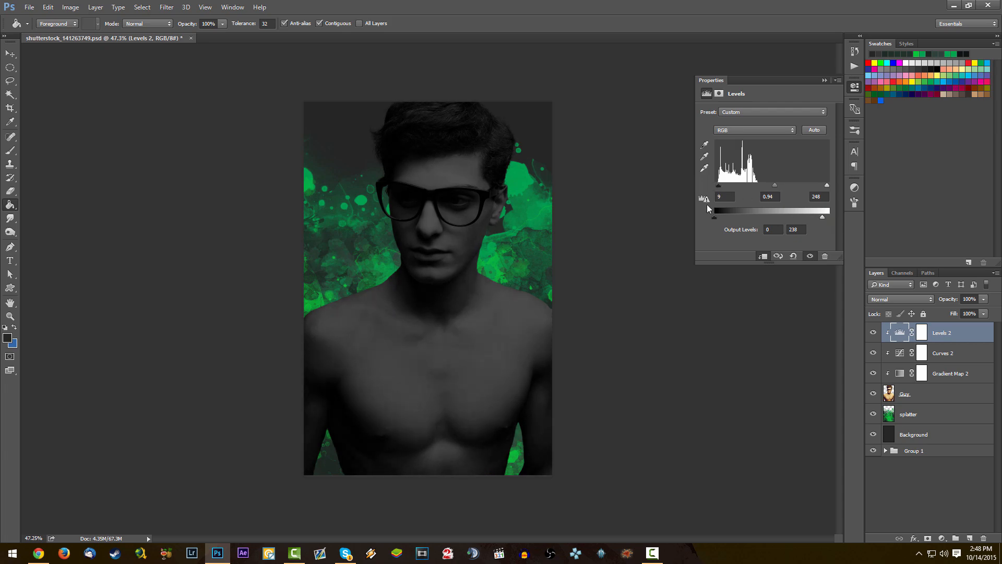
{"action": "left_click", "coordinate": [825, 80]}
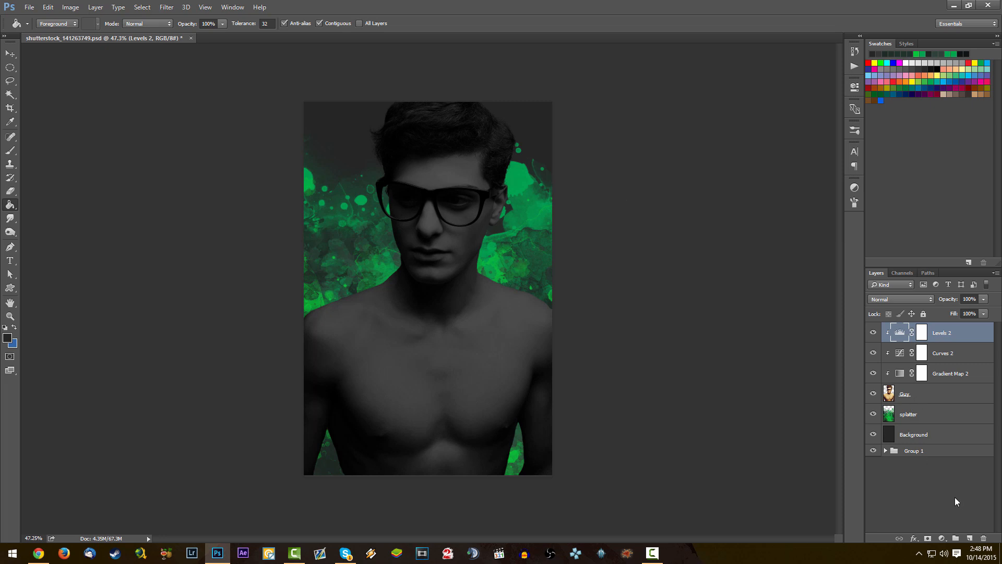
- Add a Color Balance adjustment clipped to the Guy layer and shift its midtones toward cyan and slightly toward blue
{"action": "left_click", "coordinate": [942, 538]}
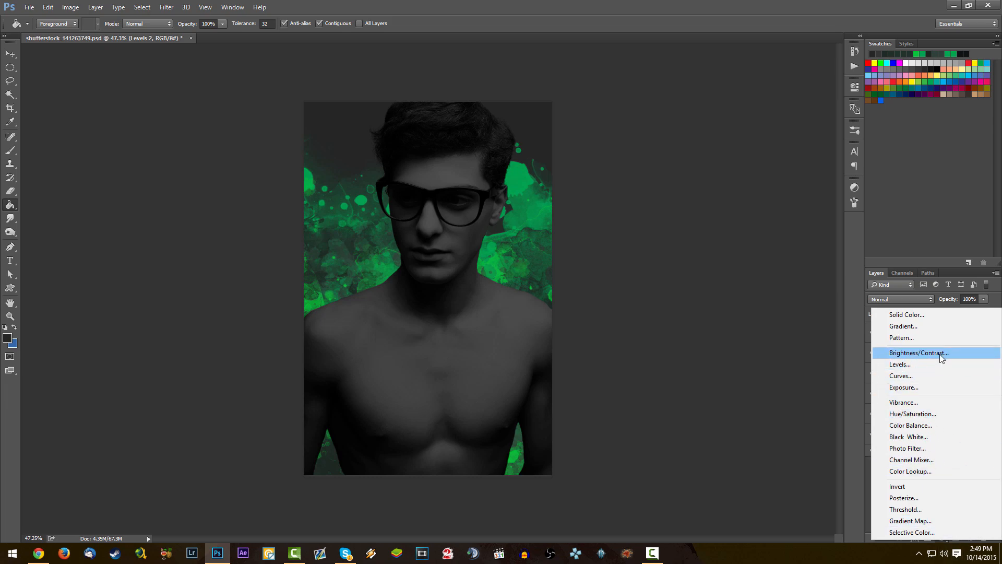
{"action": "left_click", "coordinate": [938, 425]}
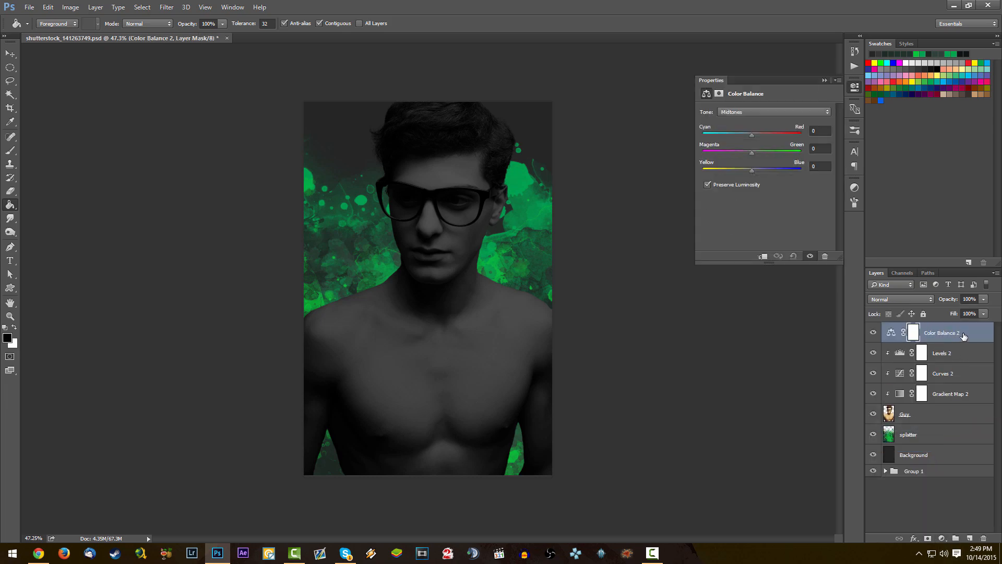
{"action": "right_click", "coordinate": [963, 339]}
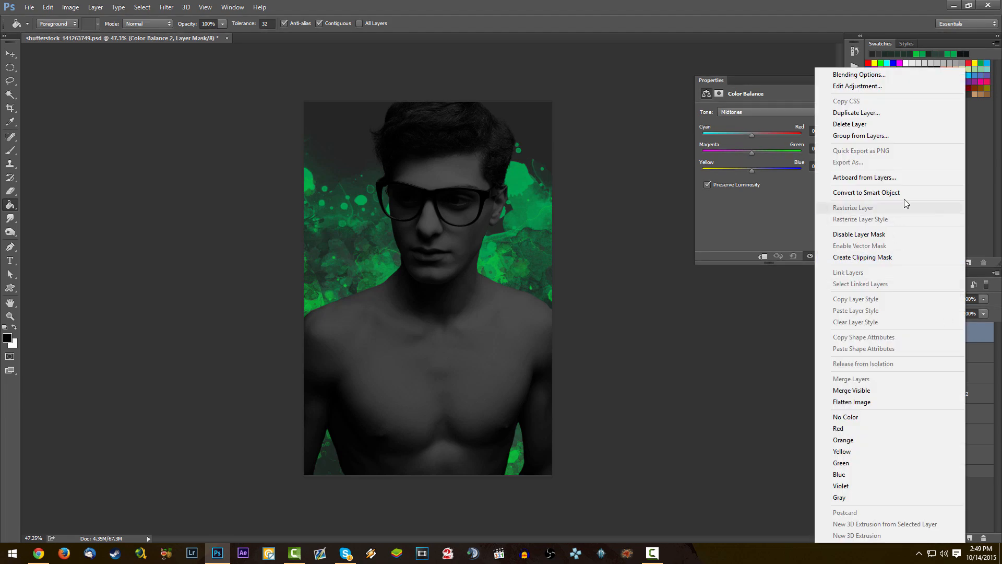
{"action": "left_click", "coordinate": [908, 257]}
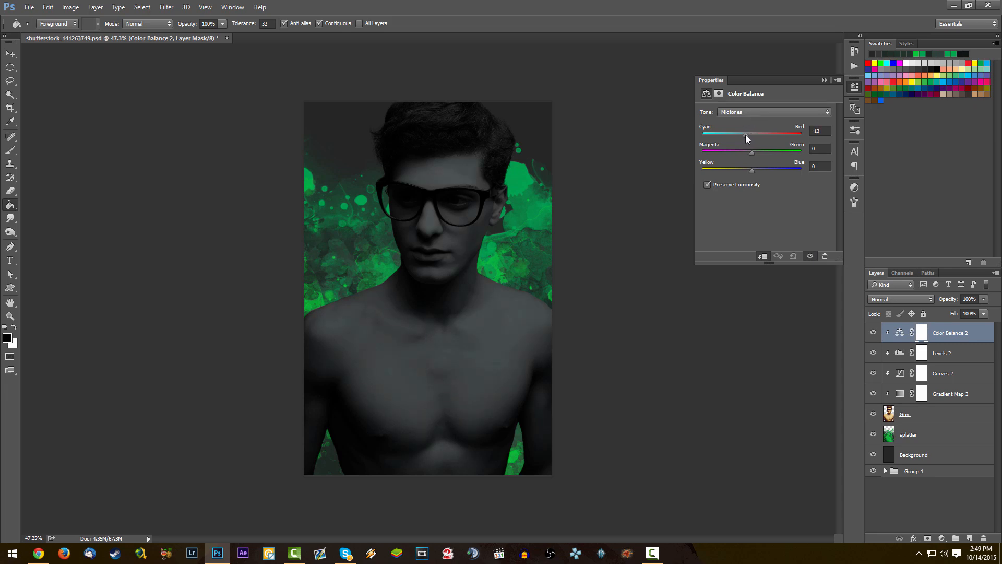
{"action": "left_click_drag", "start_coordinate": [744, 135], "coordinate": [754, 172]}
{"action": "left_click", "coordinate": [825, 81]}
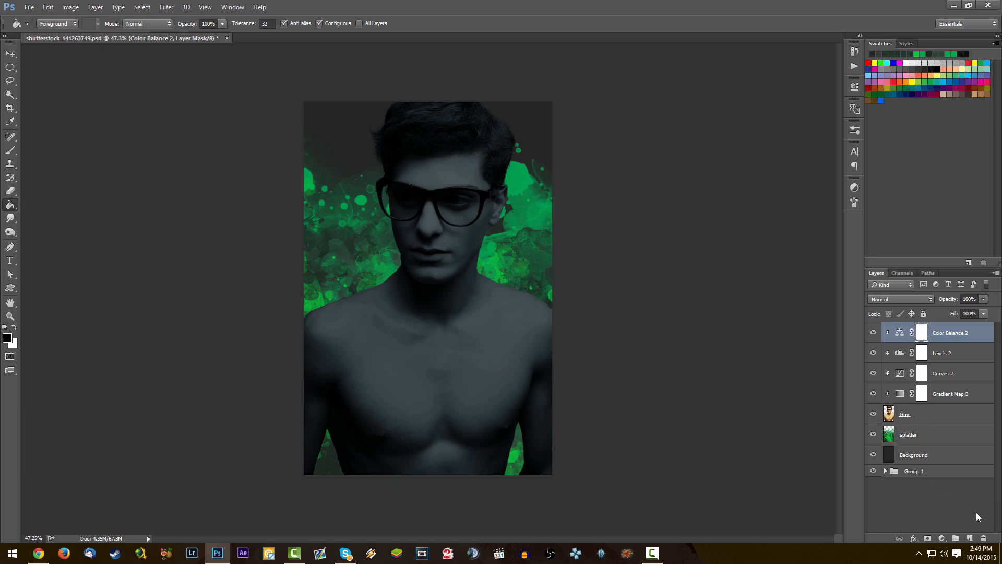
- Create a new top layer named eyes, clipped to the Guy layer, and hide the four adjustment layers beneath it
{"action": "left_click", "coordinate": [971, 539]}
{"action": "right_click", "coordinate": [947, 334]}
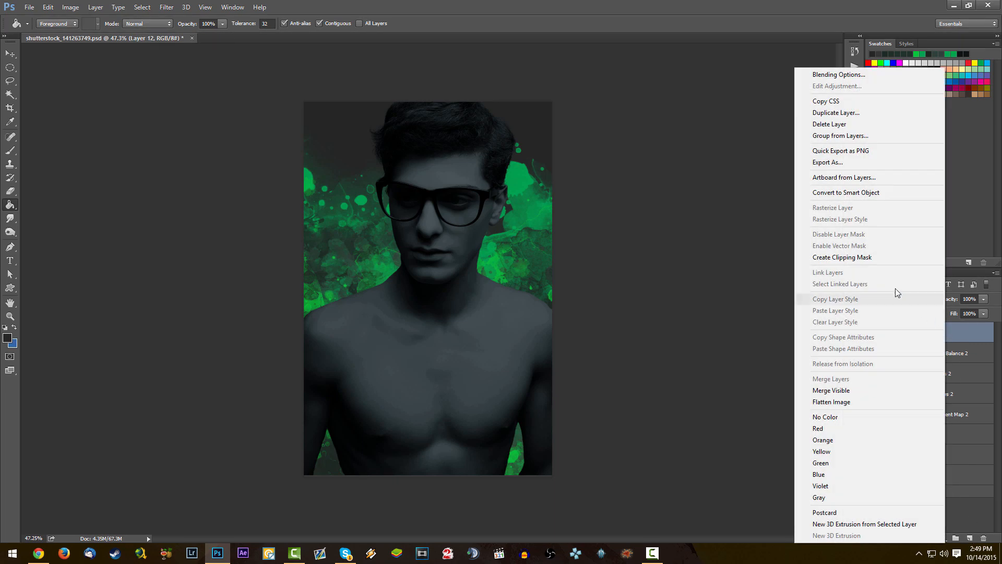
{"action": "left_click", "coordinate": [879, 257]}
{"action": "double_click", "coordinate": [919, 334]}
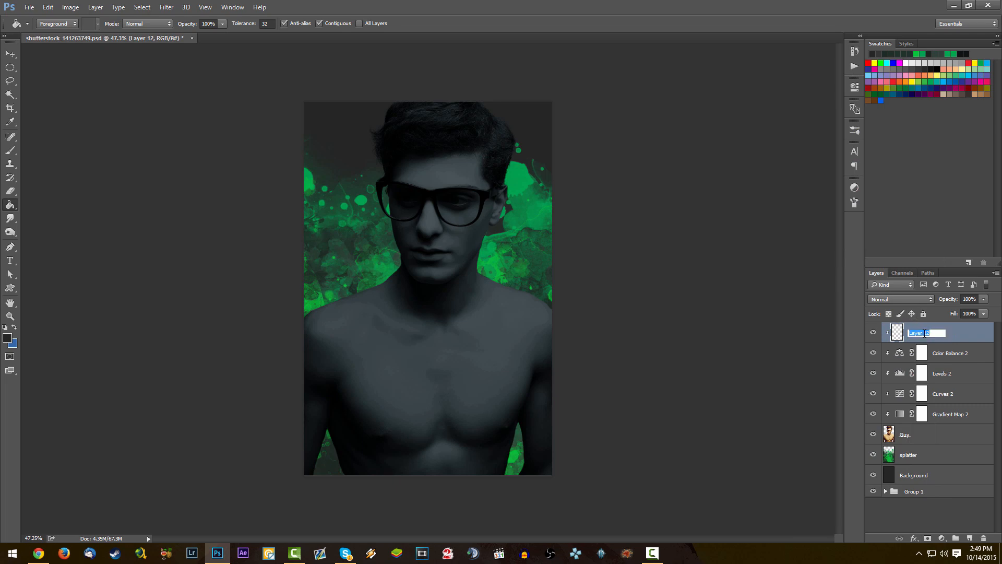
{"action": "type", "text": "eyes"}
{"action": "key", "text": "Return"}
{"action": "left_click_drag", "start_coordinate": [873, 354], "coordinate": [875, 413]}
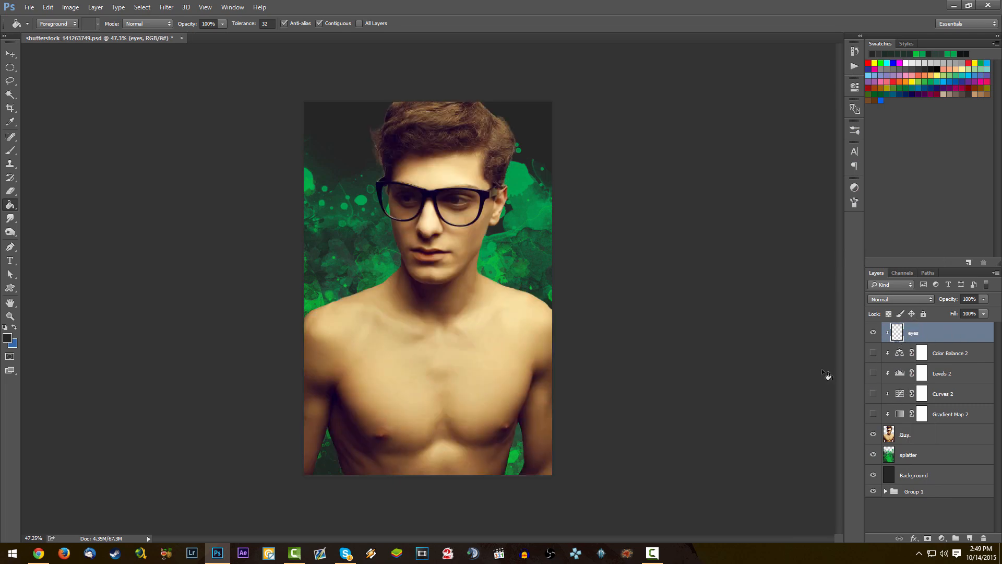
- Draw a circular selection around the man's eye behind the lens farther from his visible ear
{"action": "scroll", "coordinate": [410, 180], "scroll_direction": "up", "scroll_amount": 7}
{"action": "scroll", "coordinate": [394, 181], "scroll_direction": "up", "scroll_amount": 5}
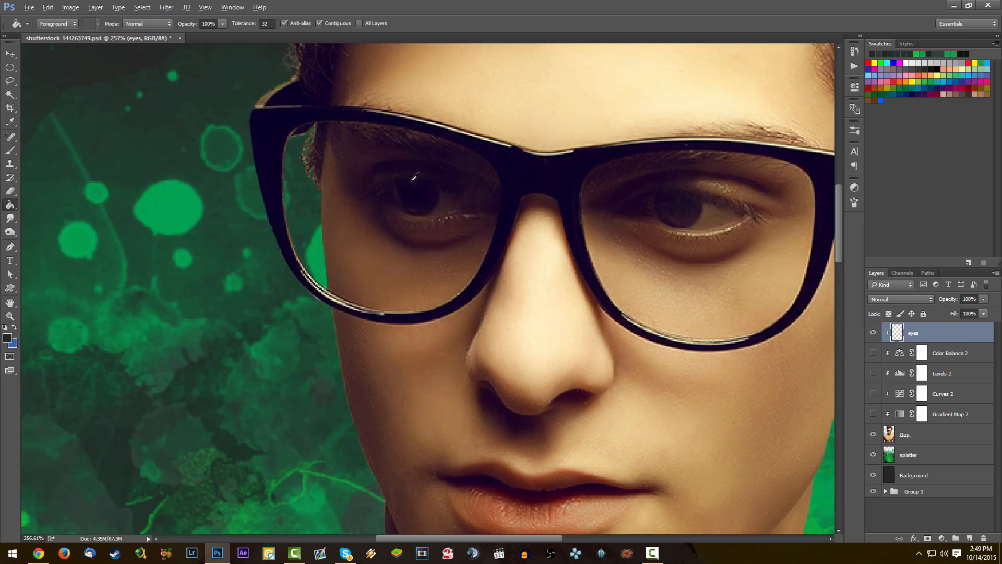
{"action": "scroll", "coordinate": [484, 192], "scroll_direction": "up", "scroll_amount": 3}
{"action": "scroll", "coordinate": [484, 191], "scroll_direction": "up", "scroll_amount": 3}
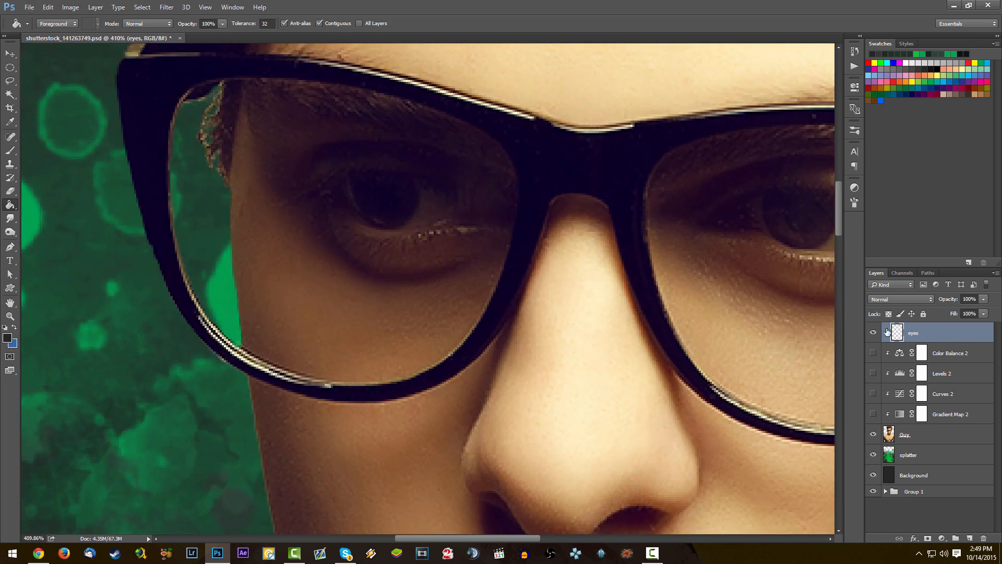
{"action": "left_click", "coordinate": [10, 151]}
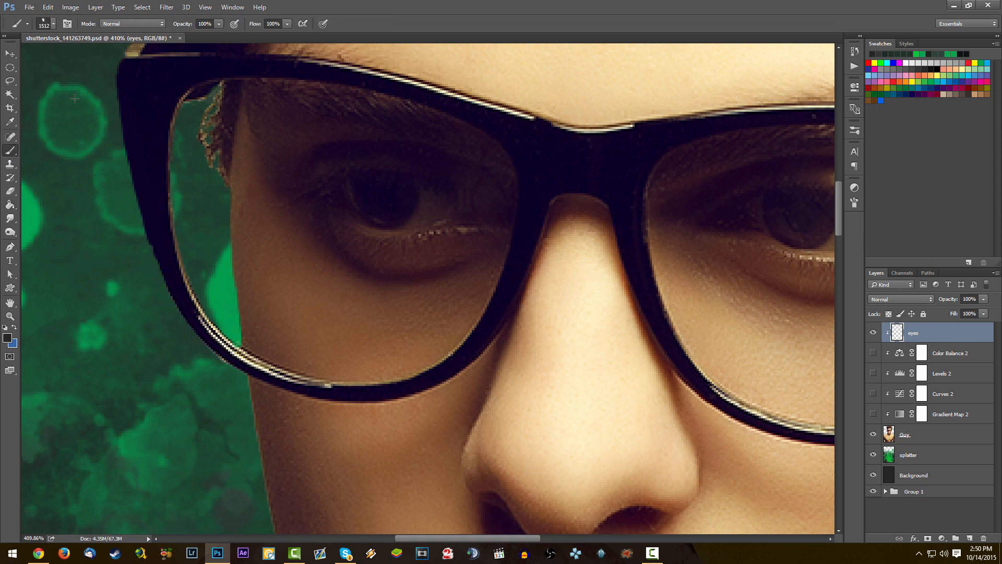
{"action": "left_click_drag", "start_coordinate": [10, 67], "coordinate": [50, 73]}
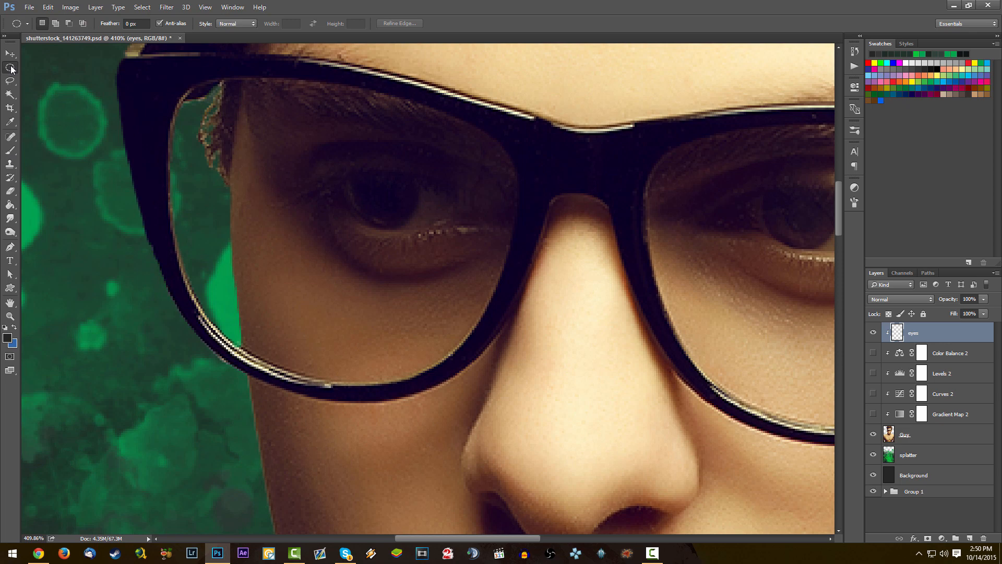
{"action": "left_click_drag", "start_coordinate": [343, 151], "coordinate": [452, 261]}
- Fill the circular selection with bright green on the eyes layer and clear the selection
{"action": "left_click", "coordinate": [10, 205]}
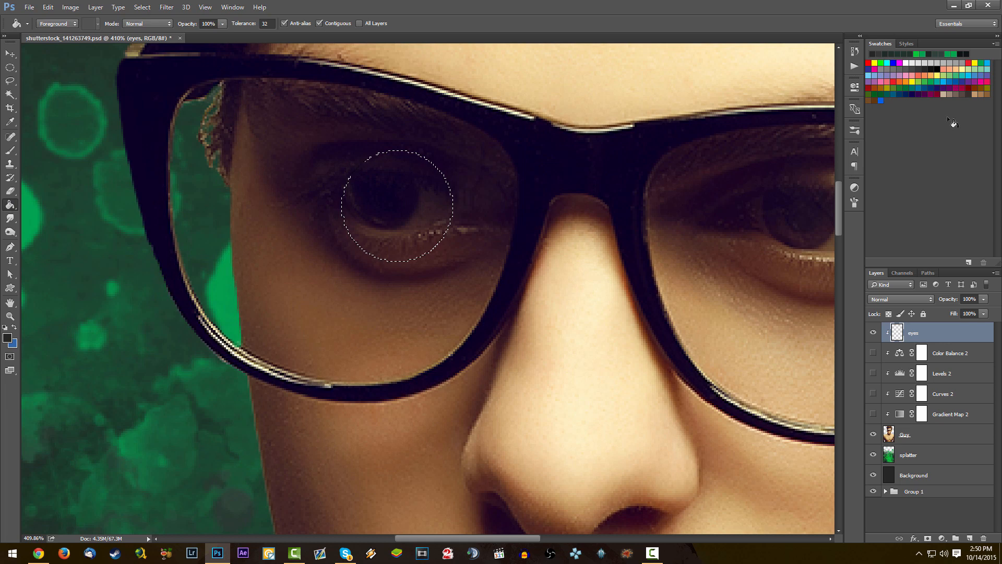
{"action": "left_click", "coordinate": [881, 63]}
{"action": "left_click", "coordinate": [425, 202]}
{"action": "key", "text": "ctrl+d"}
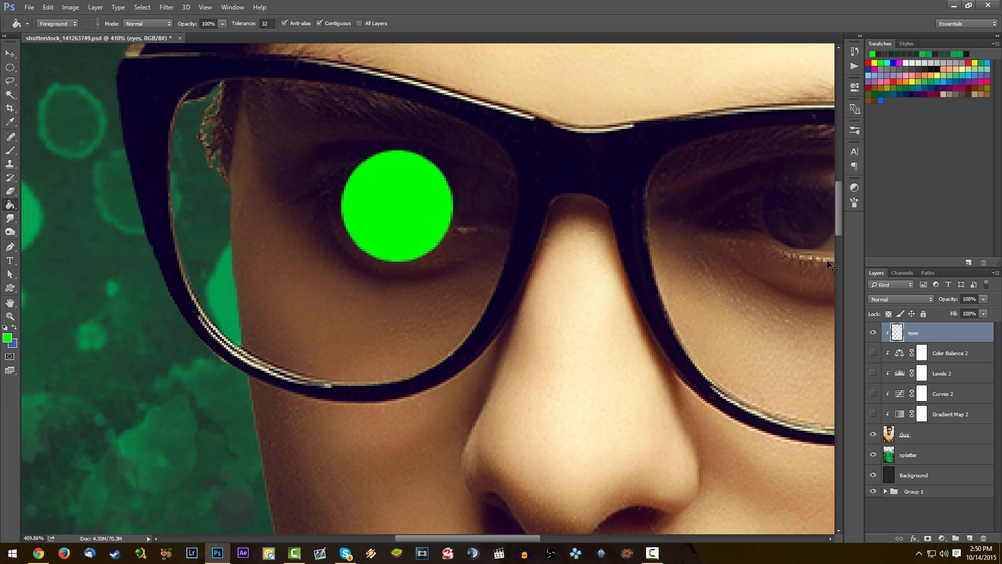
- Duplicate the eyes layer, clip the copy to the layers below and lock its transparent pixels
{"action": "left_click", "coordinate": [10, 68]}
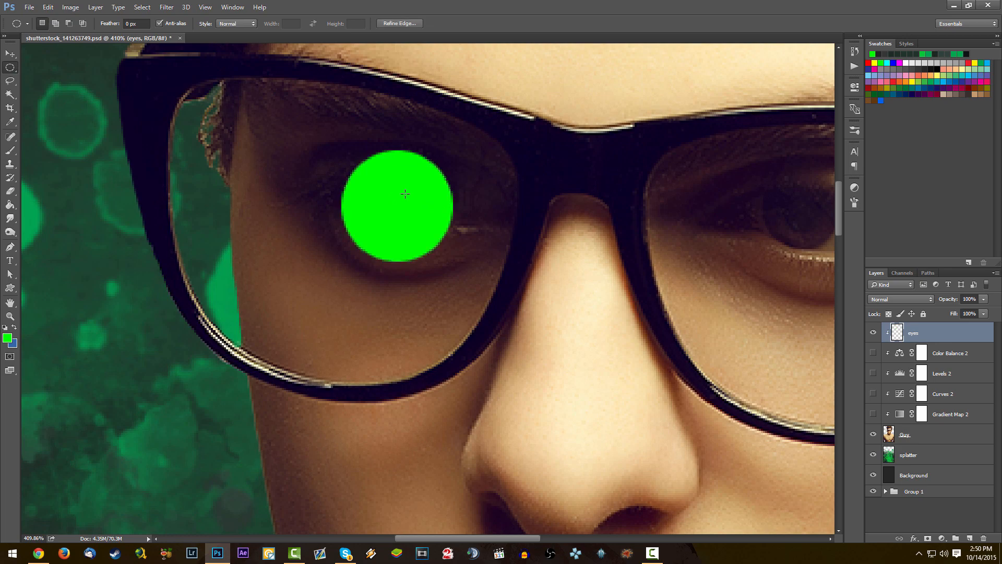
{"action": "key", "text": "alt"}
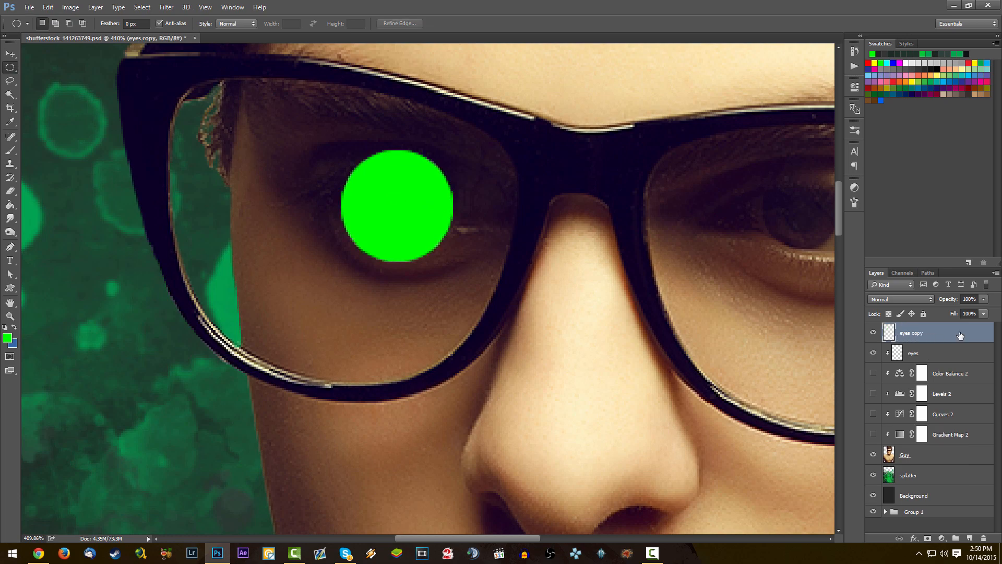
{"action": "right_click", "coordinate": [934, 336]}
{"action": "left_click", "coordinate": [901, 258]}
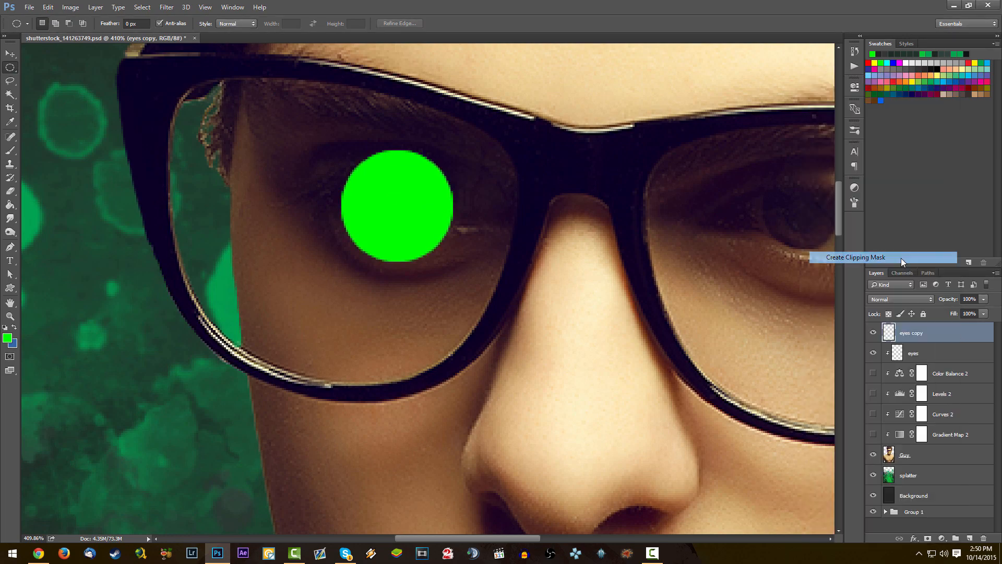
{"action": "left_click", "coordinate": [890, 314]}
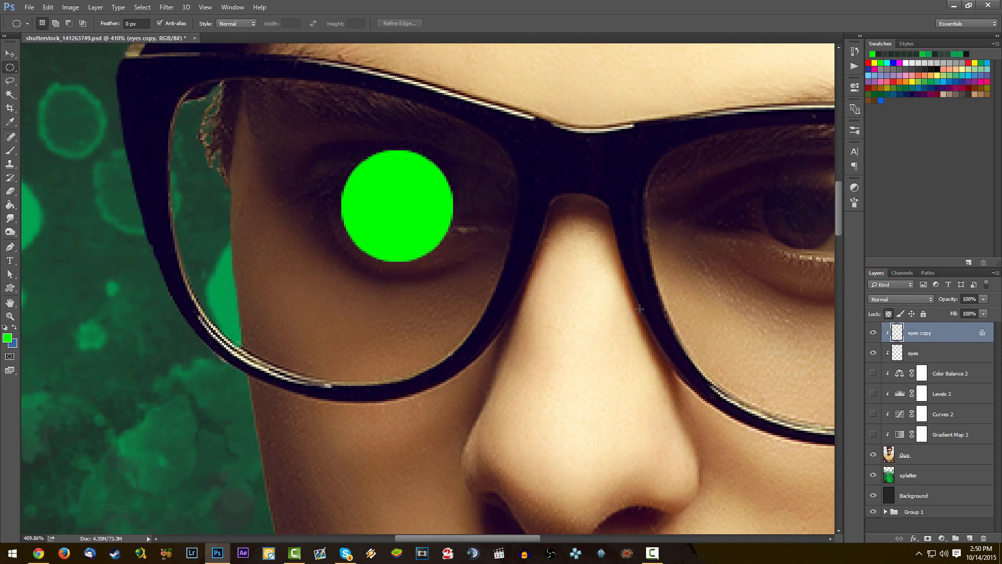
- Hide both eye layers, sample the man's dark pupil colour for the brush, and show both layers again
{"action": "left_click", "coordinate": [873, 332]}
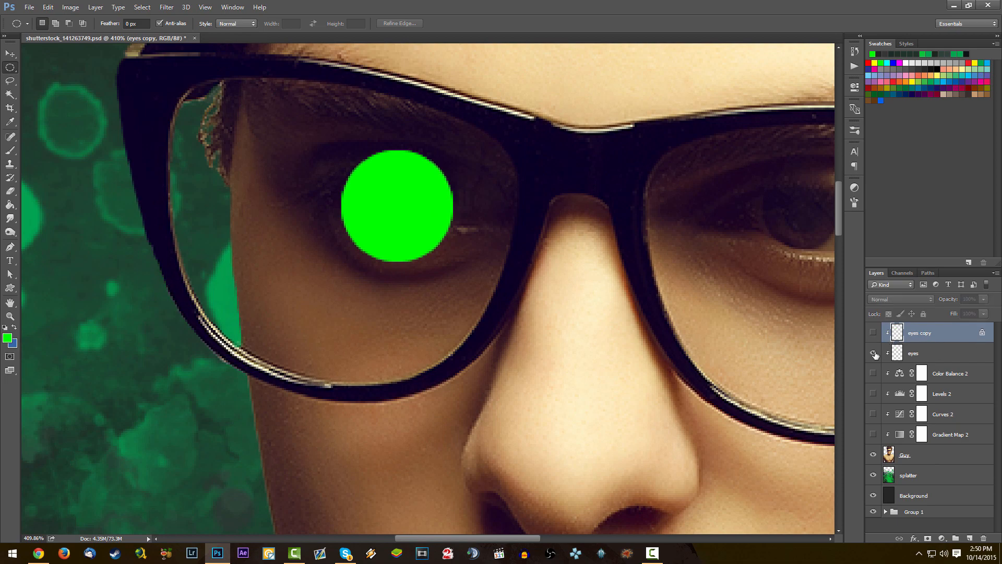
{"action": "left_click", "coordinate": [874, 353]}
{"action": "scroll", "coordinate": [393, 195], "scroll_direction": "up", "scroll_amount": 3}
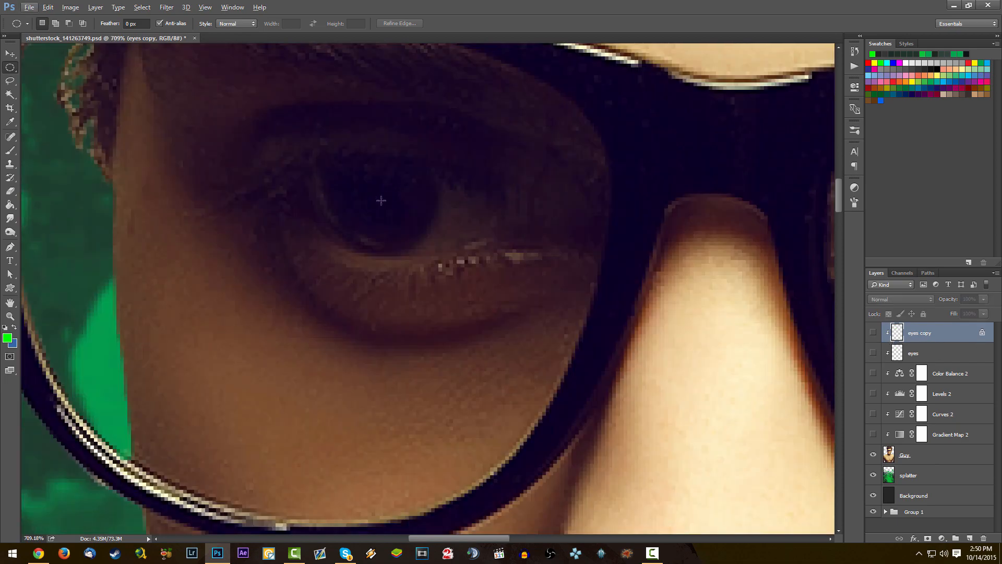
{"action": "left_click", "coordinate": [12, 150]}
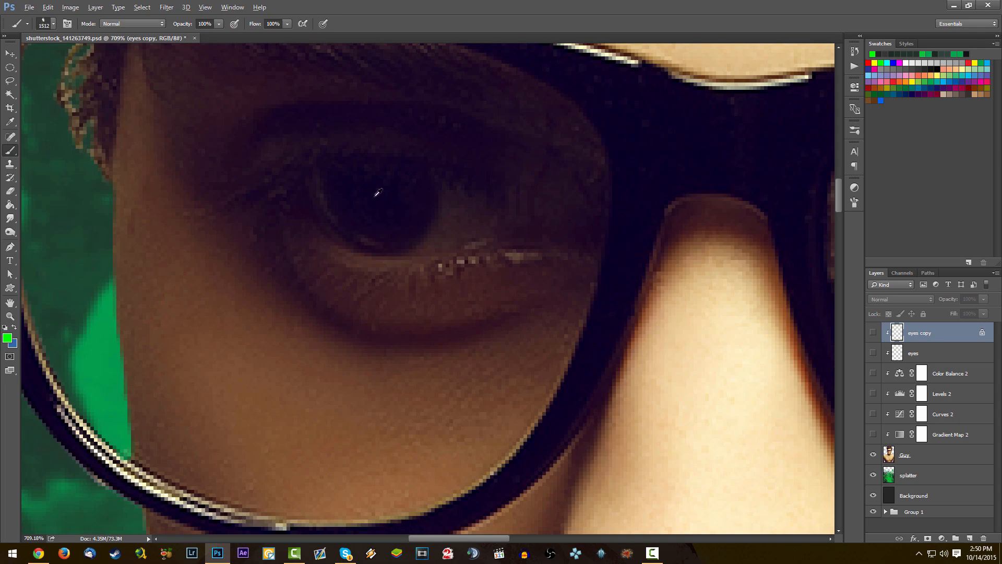
{"action": "left_click", "coordinate": [378, 192], "text": "alt"}
{"action": "left_click", "coordinate": [874, 353]}
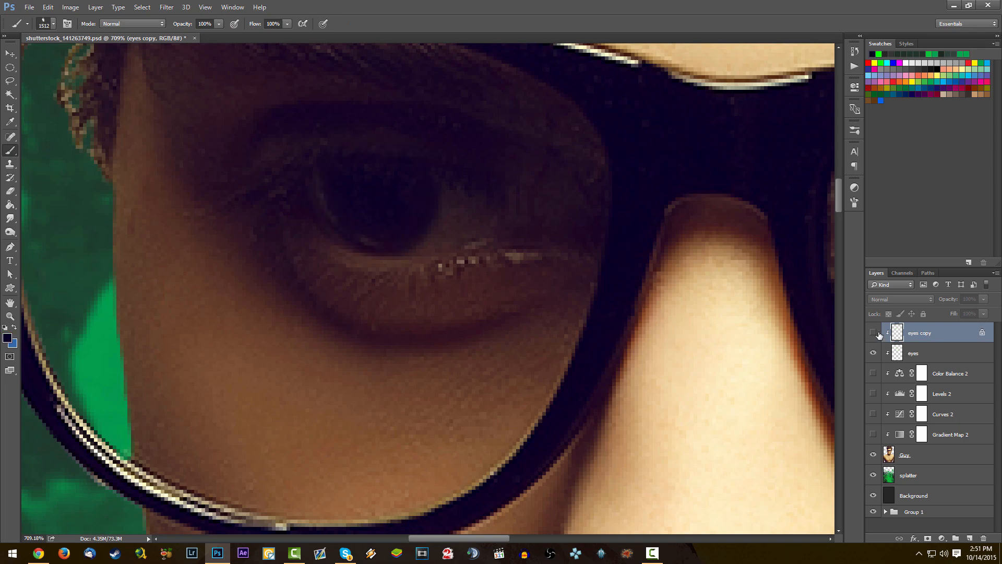
{"action": "left_click", "coordinate": [873, 333]}
- Paint the circle on the eyes copy layer with the sampled dark colour using a 167 px brush
{"action": "scroll", "coordinate": [425, 215], "scroll_direction": "down", "scroll_amount": 3}
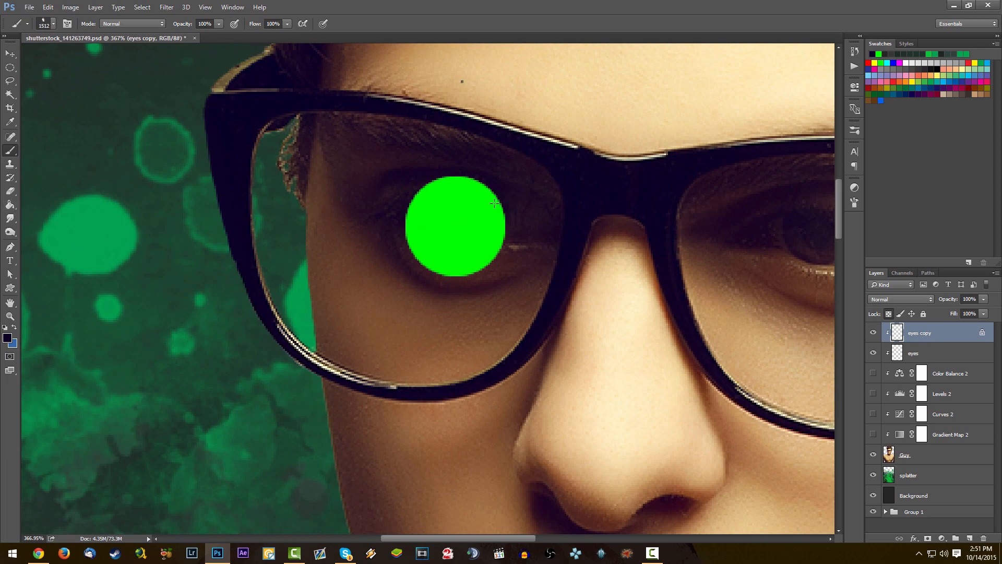
{"action": "right_click", "coordinate": [529, 108]}
{"action": "left_click", "coordinate": [553, 106]}
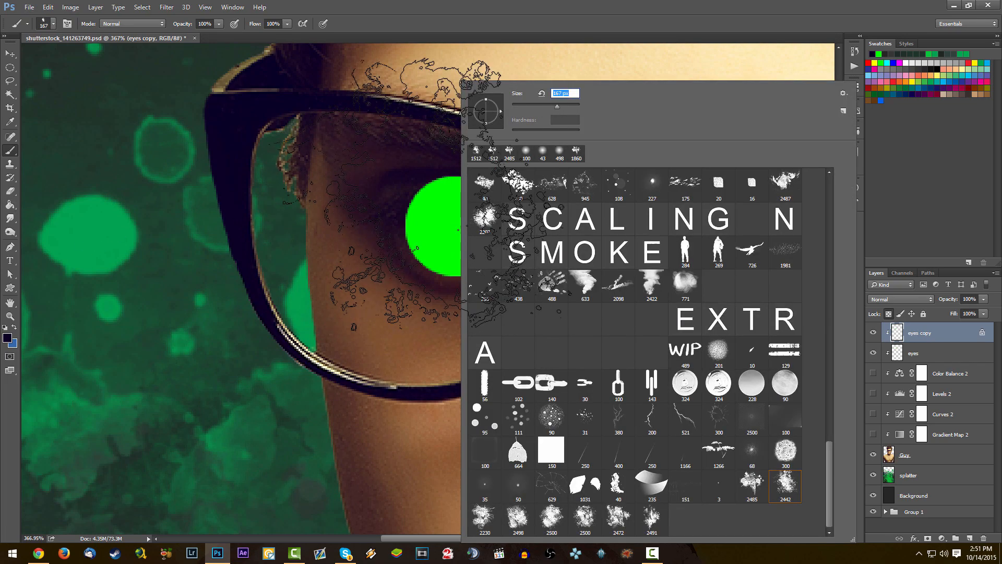
{"action": "left_click_drag", "start_coordinate": [446, 204], "coordinate": [475, 203]}
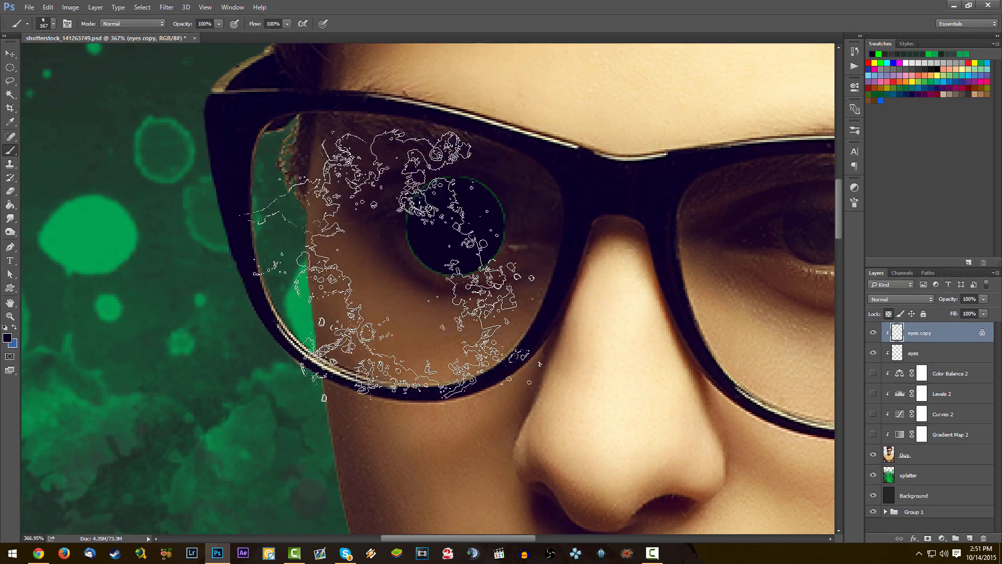
- Scale the dark circle on the eyes copy layer about its centre to 46.15%
{"action": "scroll", "coordinate": [563, 269], "scroll_direction": "up", "scroll_amount": 1}
{"action": "key", "text": "alt"}
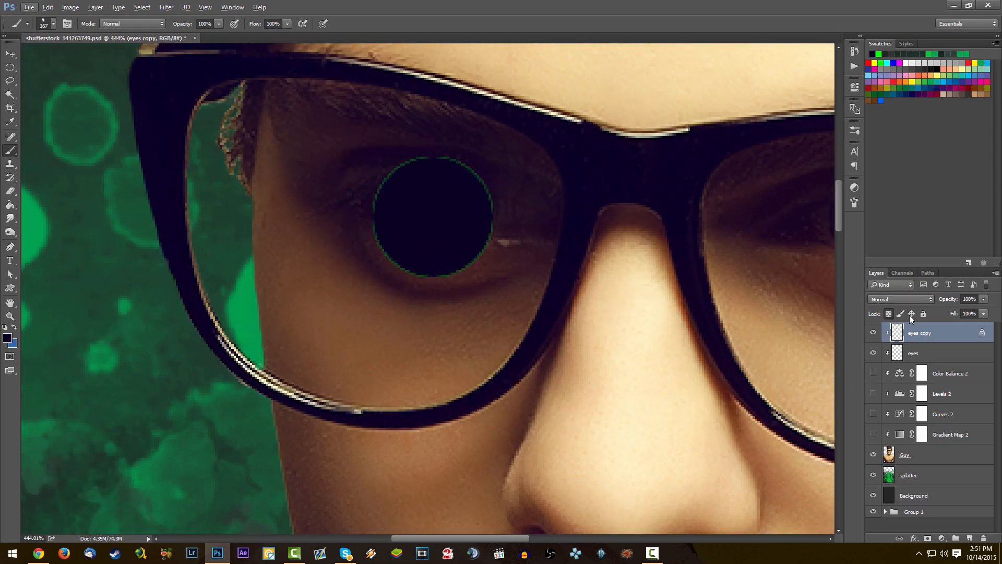
{"action": "left_click", "coordinate": [943, 334]}
{"action": "key", "text": "ctrl+t"}
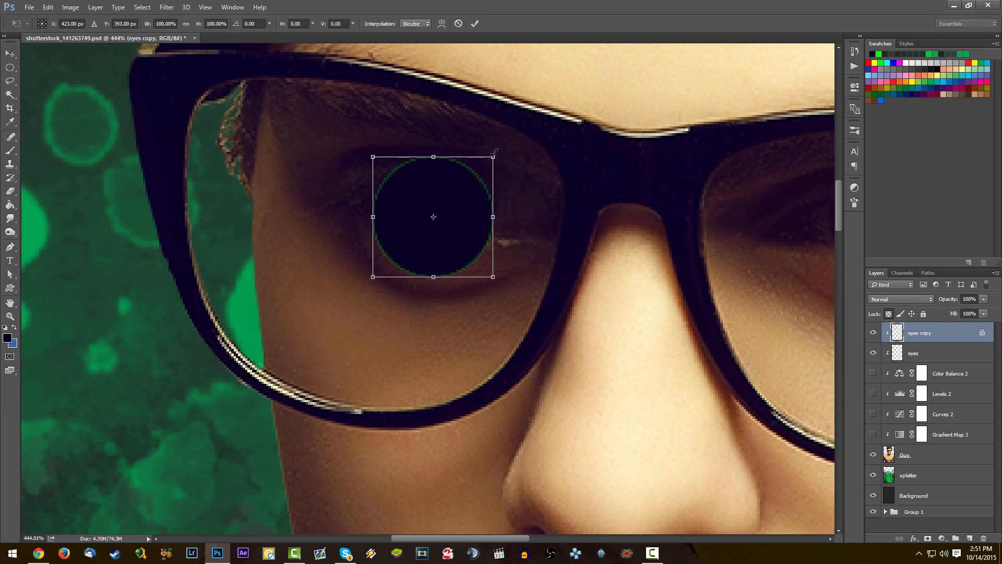
{"action": "left_click_drag", "start_coordinate": [494, 152], "coordinate": [461, 188]}
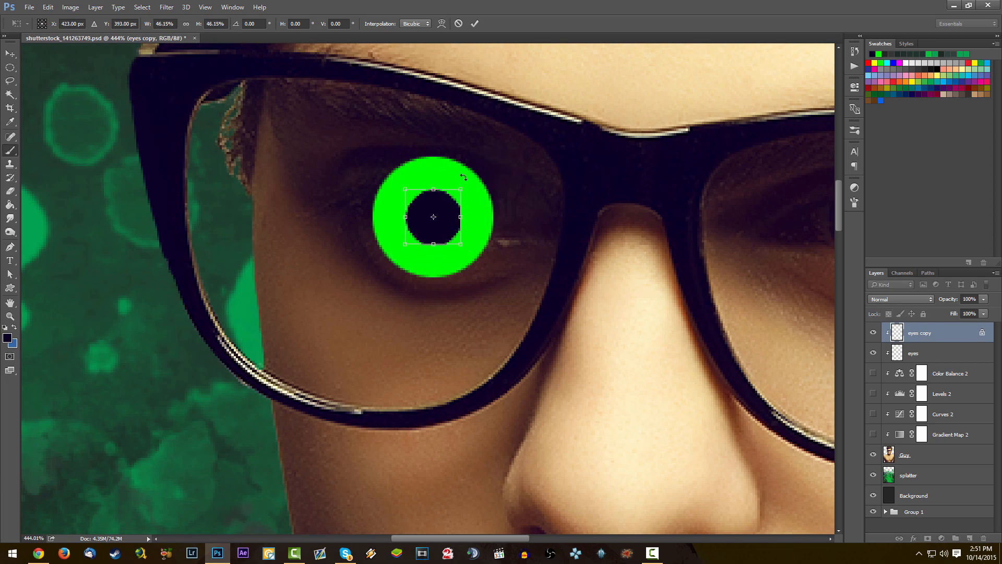
{"action": "key", "text": "Return"}
{"action": "scroll", "coordinate": [423, 182], "scroll_direction": "down", "scroll_amount": 5}
{"action": "scroll", "coordinate": [419, 180], "scroll_direction": "up", "scroll_amount": 4}
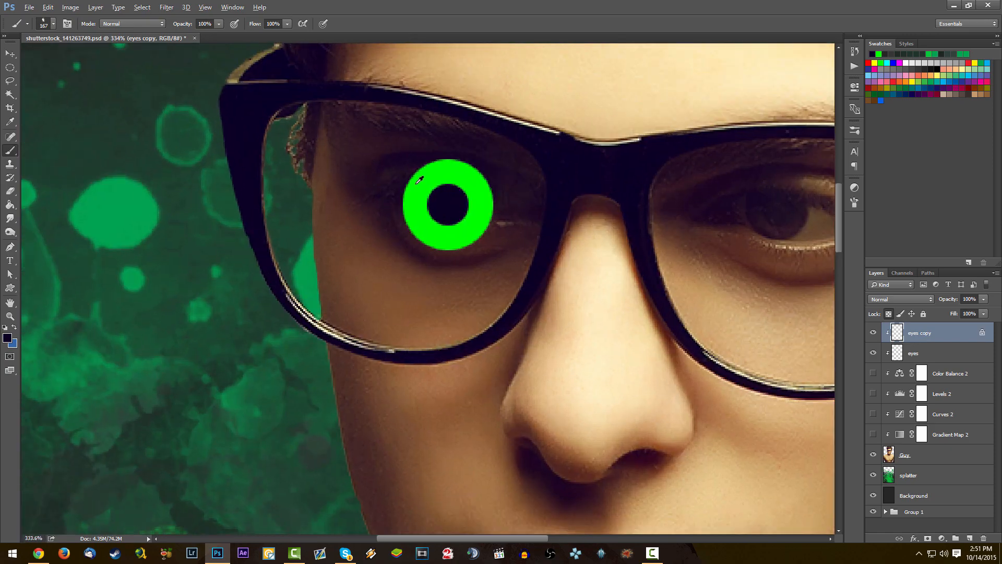
{"action": "scroll", "coordinate": [419, 180], "scroll_direction": "up", "scroll_amount": 1}
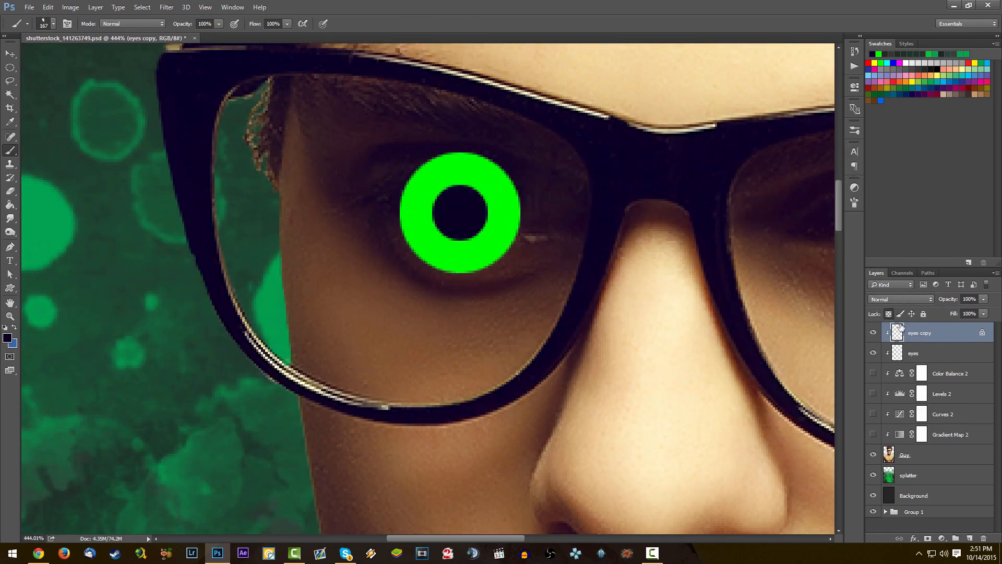
- Cut the small dark circle's outline out of the green circle on the eyes layer and delete the eyes copy layer
{"action": "left_click", "coordinate": [890, 315]}
{"action": "left_click", "coordinate": [881, 353]}
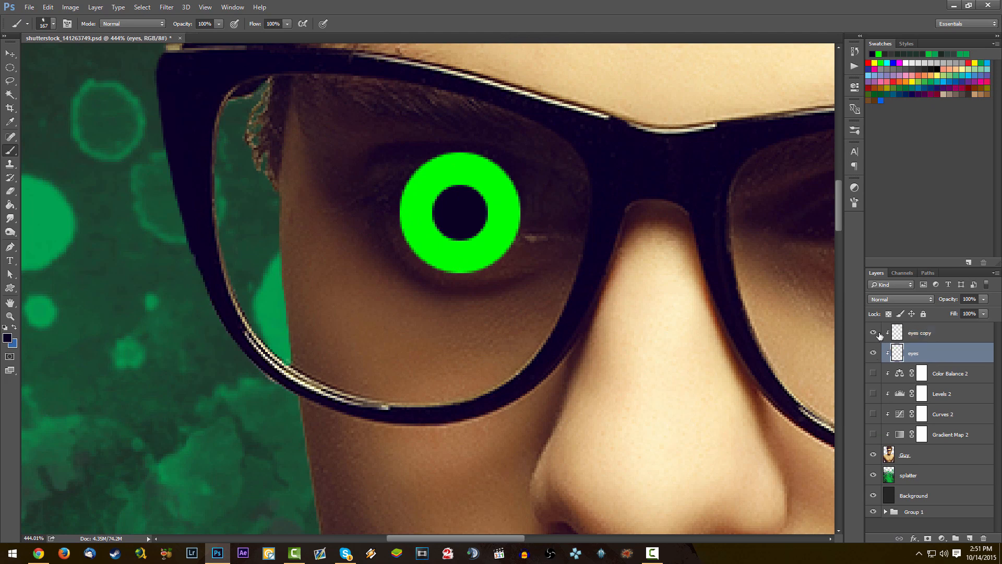
{"action": "left_click", "coordinate": [932, 338]}
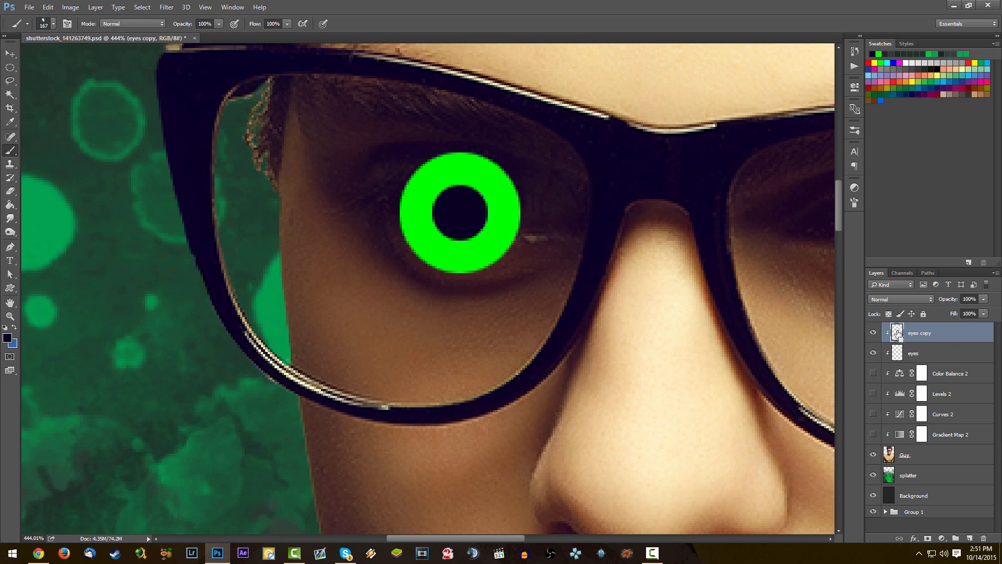
{"action": "left_click", "coordinate": [898, 335], "text": "ctrl"}
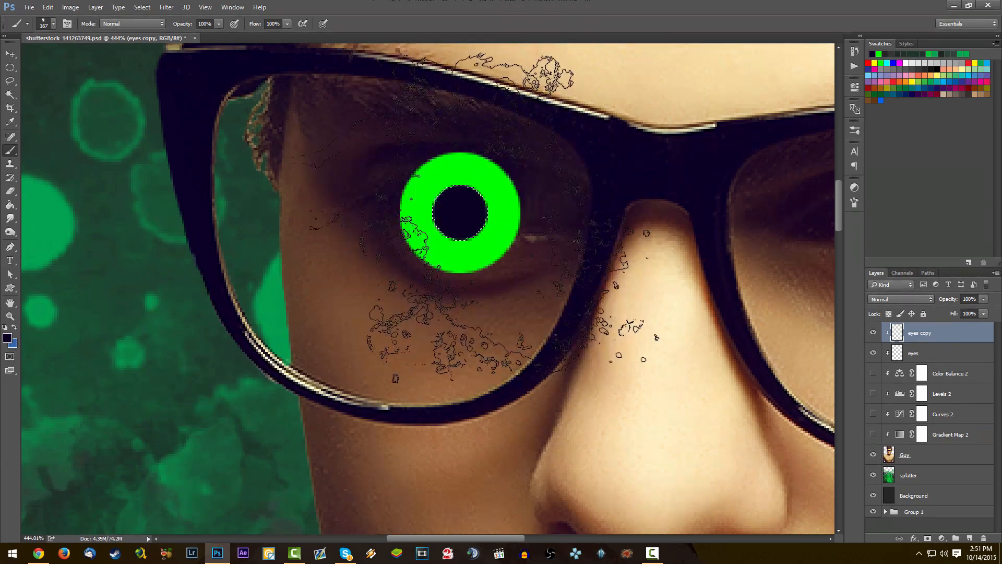
{"action": "left_click", "coordinate": [927, 355]}
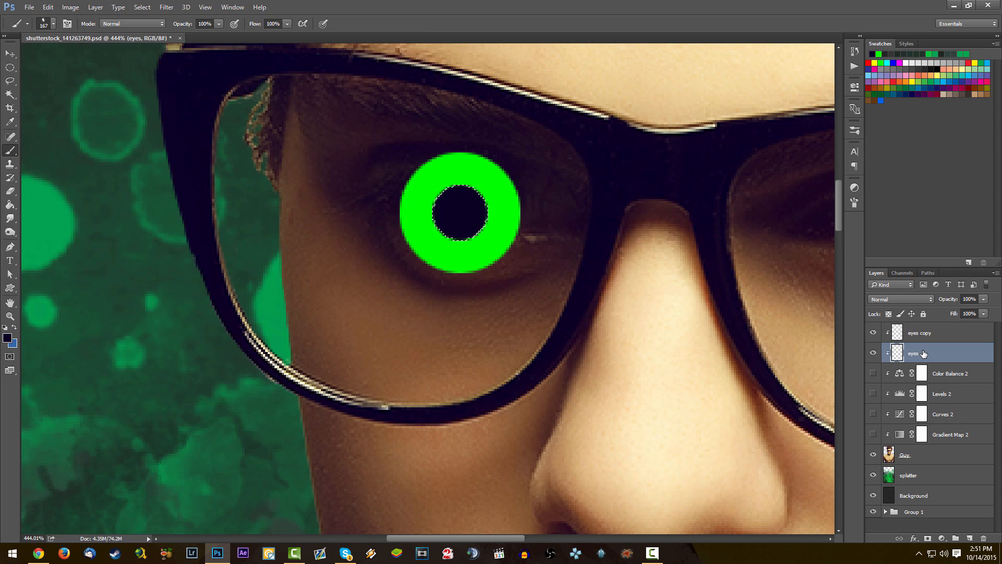
{"action": "key", "text": "ctrl+d"}
{"action": "left_click", "coordinate": [918, 329]}
{"action": "key", "text": "Delete"}
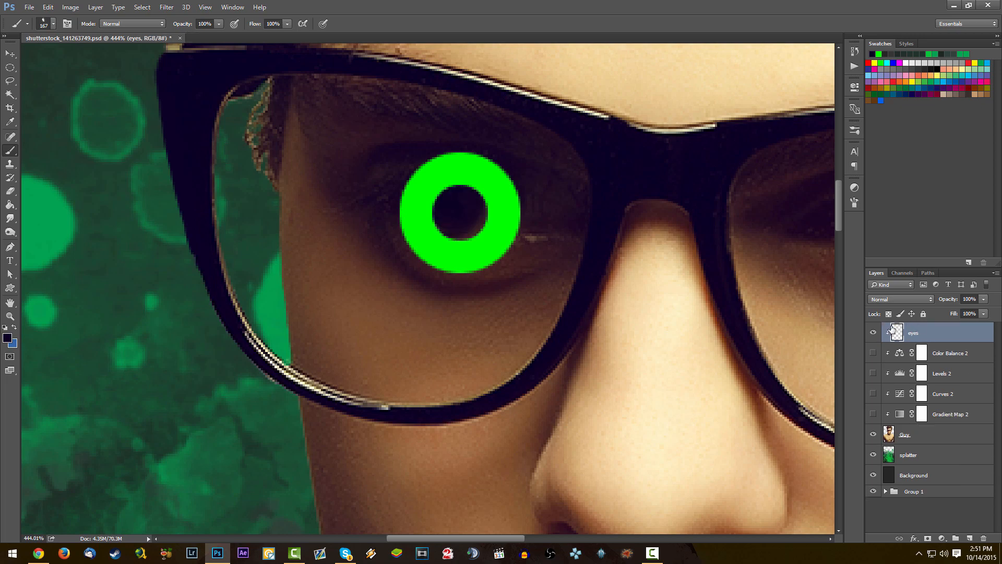
- Convert the eyes layer with the green ring to a smart object
{"action": "mouse_move", "coordinate": [464, 234]}
{"action": "left_mouse_down"}
{"action": "mouse_move", "coordinate": [623, 310]}
{"action": "mouse_move", "coordinate": [746, 316]}
{"action": "mouse_move", "coordinate": [405, 254]}
{"action": "left_mouse_up"}
{"action": "key", "text": "ctrl+z"}
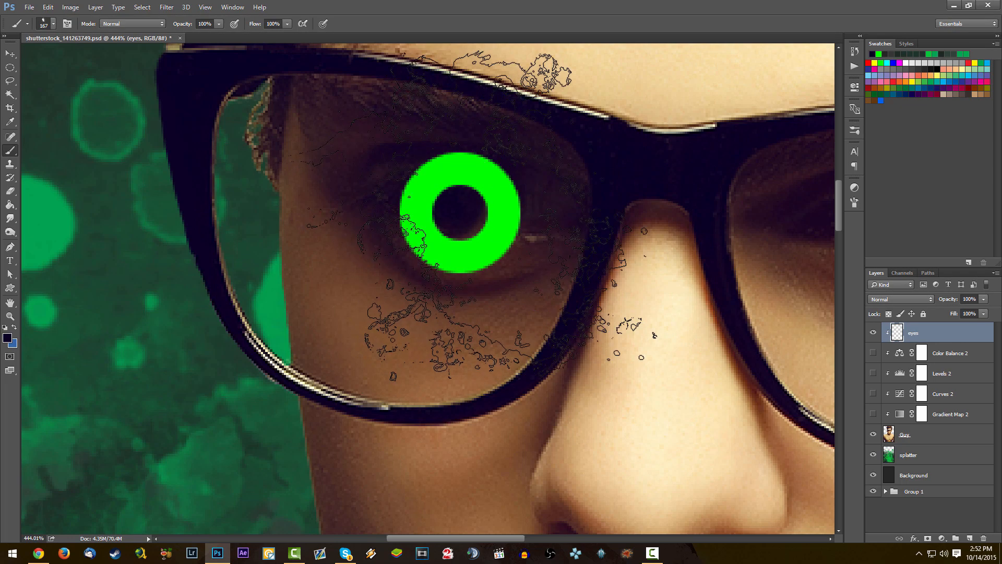
{"action": "right_click", "coordinate": [965, 338]}
{"action": "left_click", "coordinate": [898, 193]}
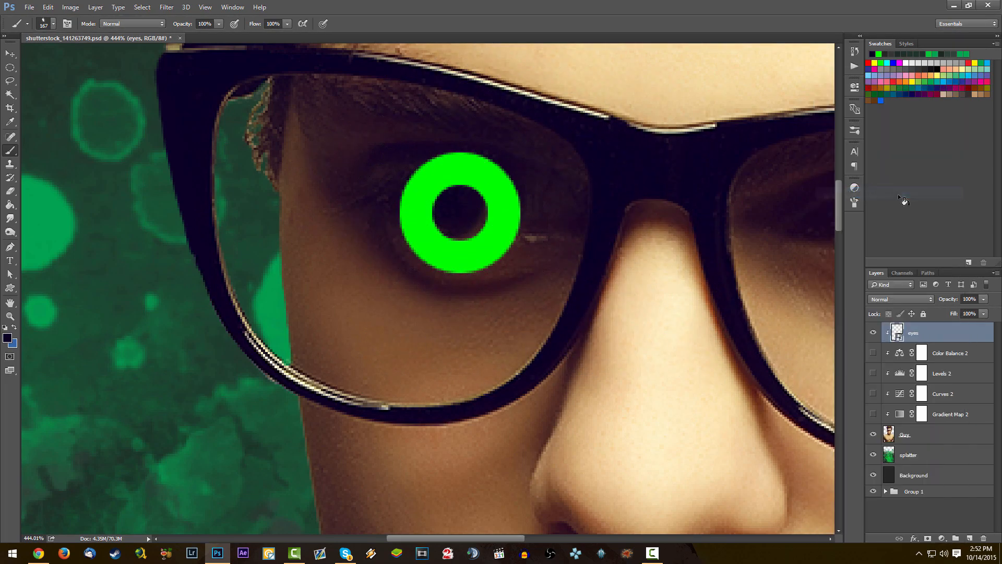
- Scale the green ring proportionally to 59.62% and move it over the iris of the eye
{"action": "key", "text": "ctrl+t"}
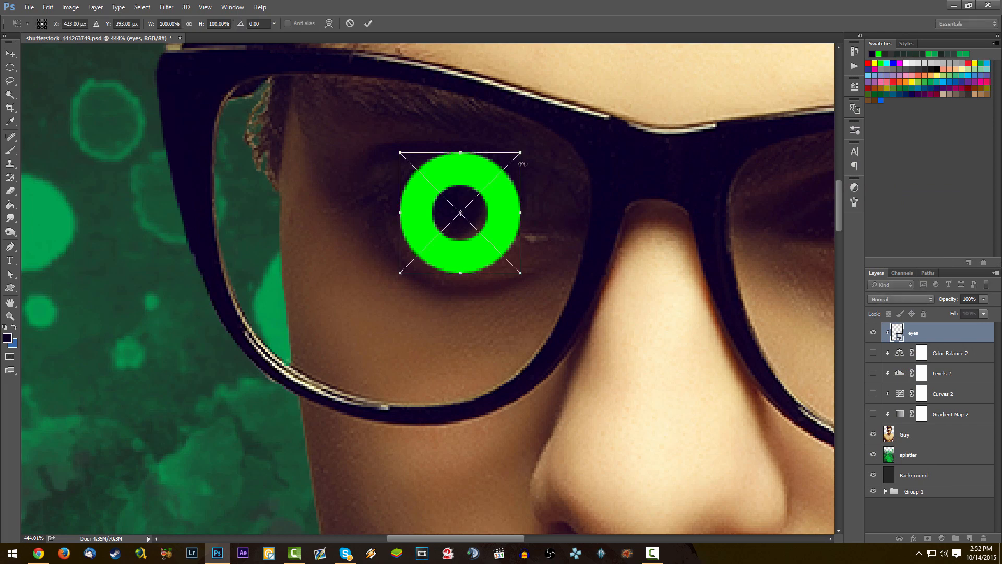
{"action": "left_click_drag", "start_coordinate": [522, 151], "coordinate": [479, 195]}
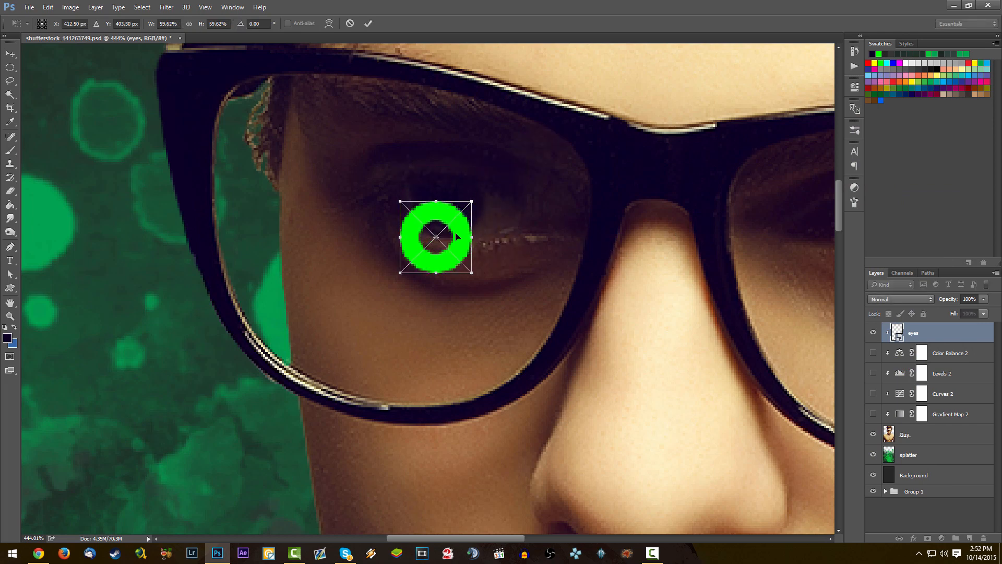
{"action": "left_click_drag", "start_coordinate": [456, 230], "coordinate": [464, 204]}
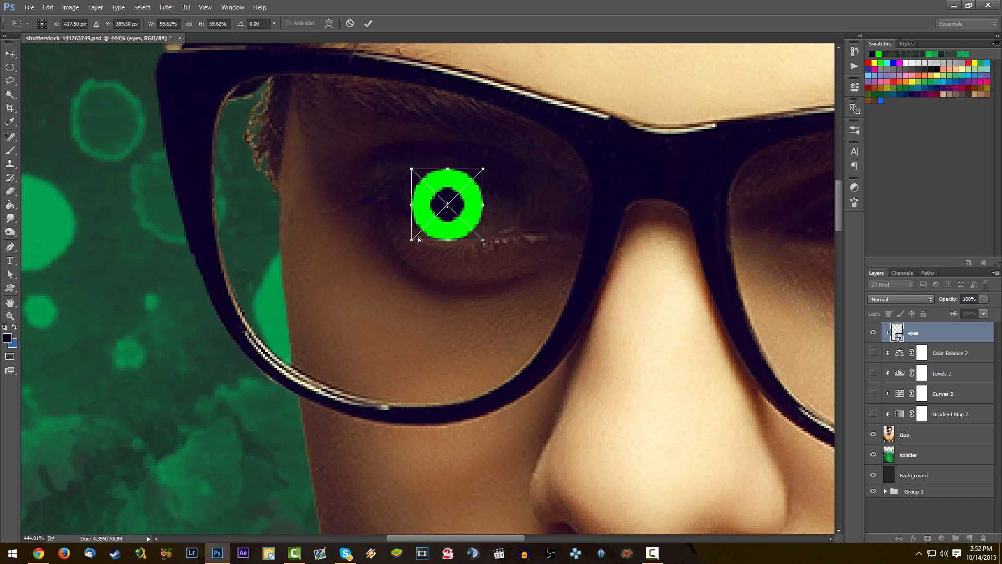
- Distort the green ring's lower corners to match the eye's perspective and apply the transformation
{"action": "left_click_drag", "start_coordinate": [418, 240], "coordinate": [477, 236]}
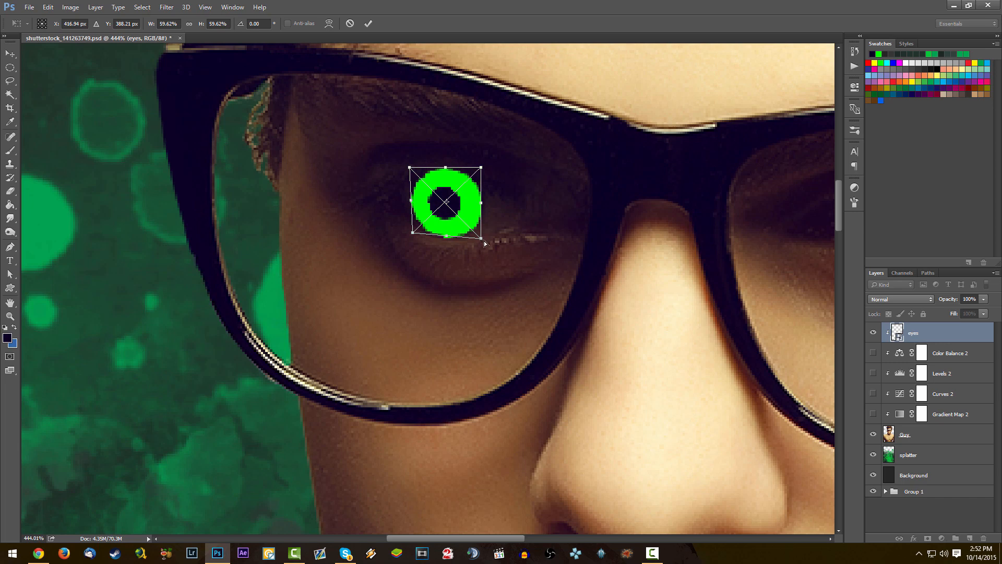
{"action": "mouse_move", "coordinate": [483, 242]}
{"action": "left_mouse_down"}
{"action": "mouse_move", "coordinate": [464, 287]}
{"action": "mouse_move", "coordinate": [503, 103]}
{"action": "mouse_move", "coordinate": [549, 245]}
{"action": "mouse_move", "coordinate": [486, 305]}
{"action": "mouse_move", "coordinate": [509, 245]}
{"action": "mouse_move", "coordinate": [485, 237]}
{"action": "mouse_move", "coordinate": [463, 209]}
{"action": "mouse_move", "coordinate": [483, 244]}
{"action": "left_mouse_up"}
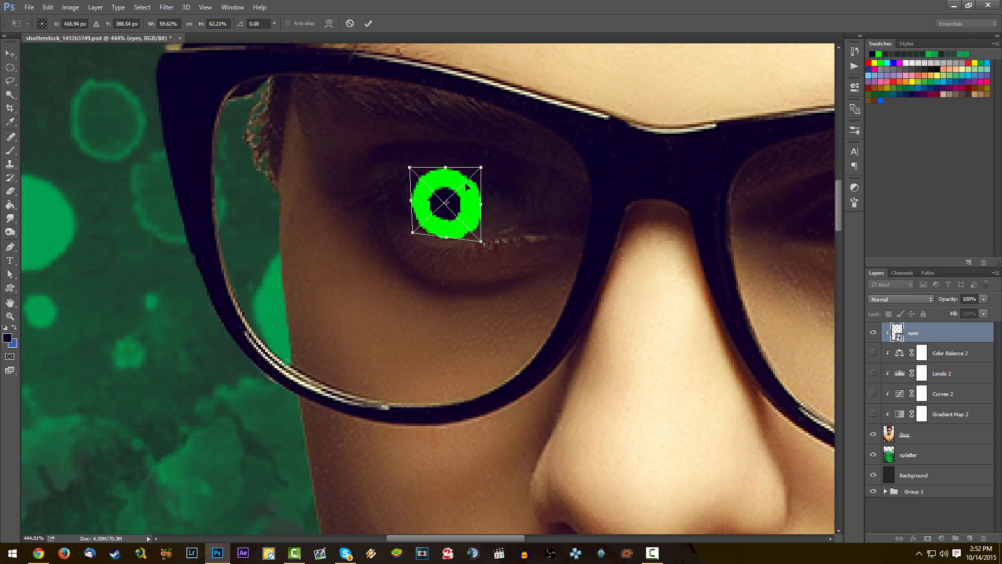
{"action": "key", "text": "b"}
{"action": "key", "text": "Return"}
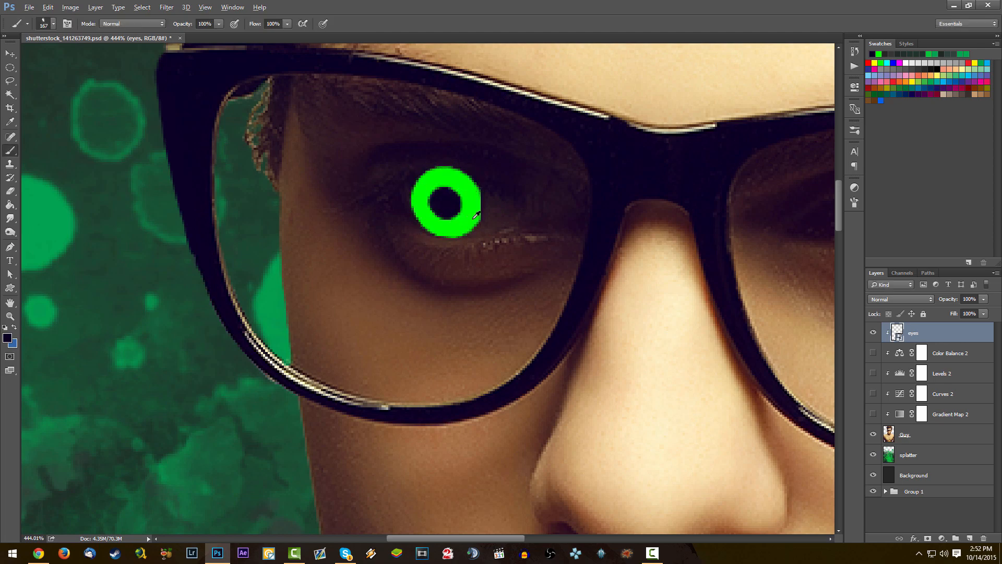
- Add a layer mask to the eyes layer that holds the green ring
{"action": "scroll", "coordinate": [475, 216], "scroll_direction": "down", "scroll_amount": 3}
{"action": "scroll", "coordinate": [465, 180], "scroll_direction": "up", "scroll_amount": 3}
{"action": "left_click_drag", "start_coordinate": [502, 236], "coordinate": [504, 239]}
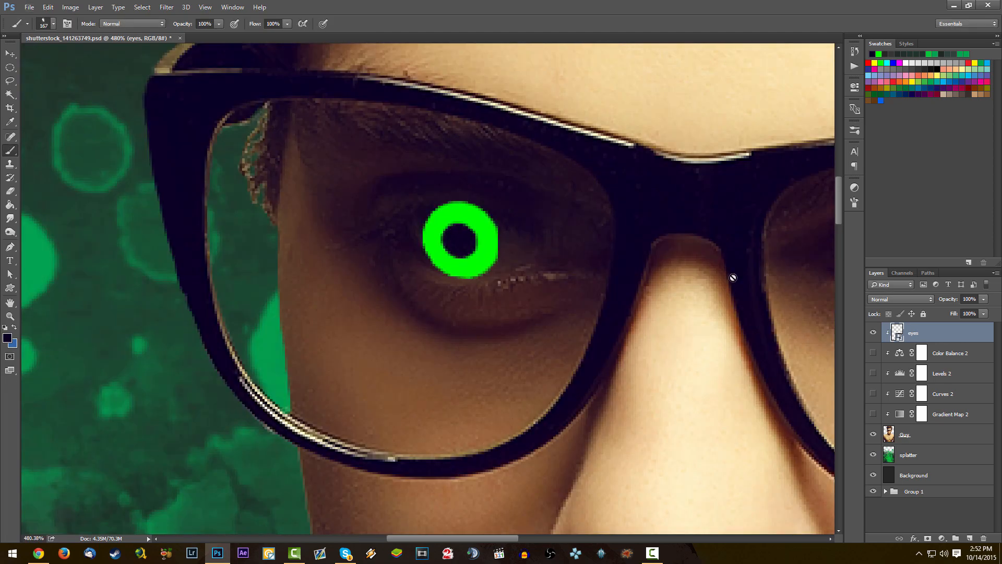
{"action": "left_click", "coordinate": [927, 538]}
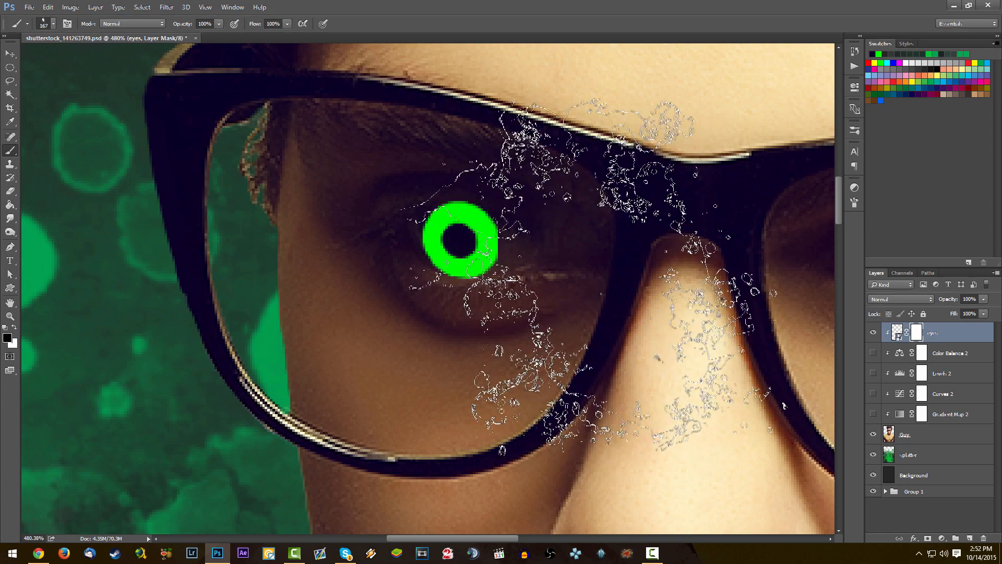
- Choose a round brush with 53% hardness, set its size to 12 px, and target the eyes layer's mask
{"action": "right_click", "coordinate": [611, 140]}
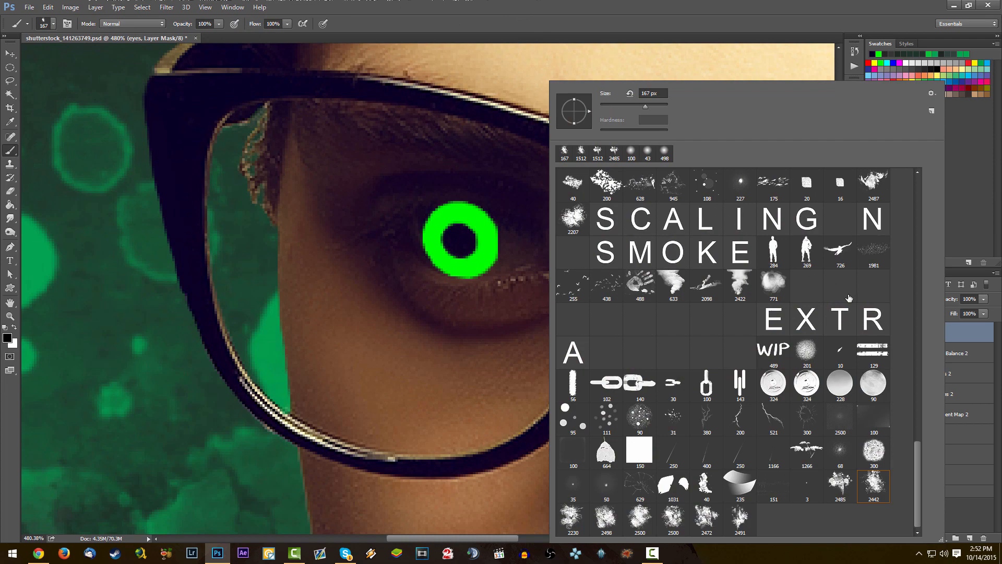
{"action": "mouse_move", "coordinate": [918, 455]}
{"action": "left_mouse_down"}
{"action": "mouse_move", "coordinate": [904, 339]}
{"action": "mouse_move", "coordinate": [919, 199]}
{"action": "mouse_move", "coordinate": [930, 296]}
{"action": "left_mouse_up"}
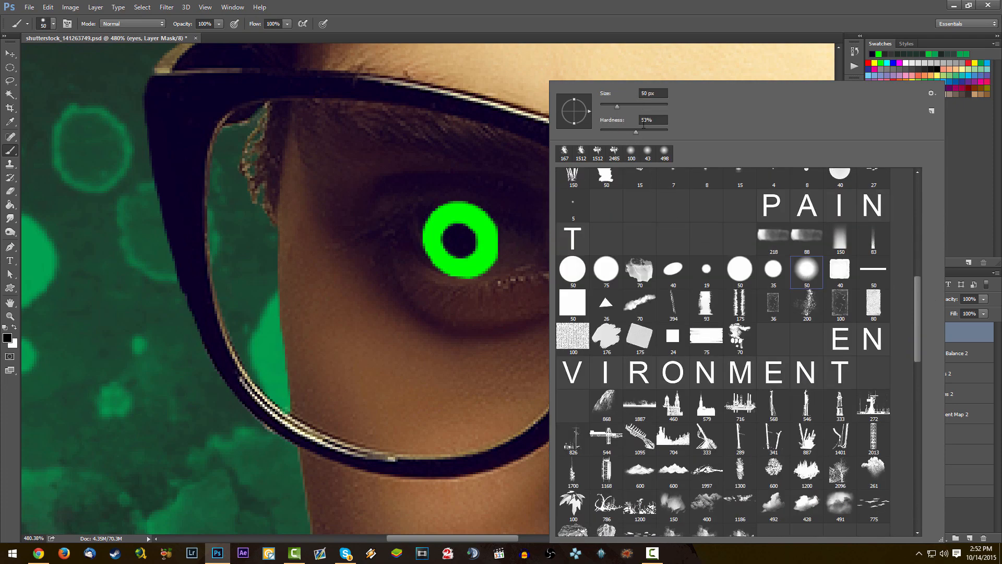
{"action": "left_click_drag", "start_coordinate": [611, 105], "coordinate": [604, 105]}
{"action": "key", "text": "Return"}
{"action": "left_click", "coordinate": [898, 332]}
{"action": "left_click", "coordinate": [916, 333]}
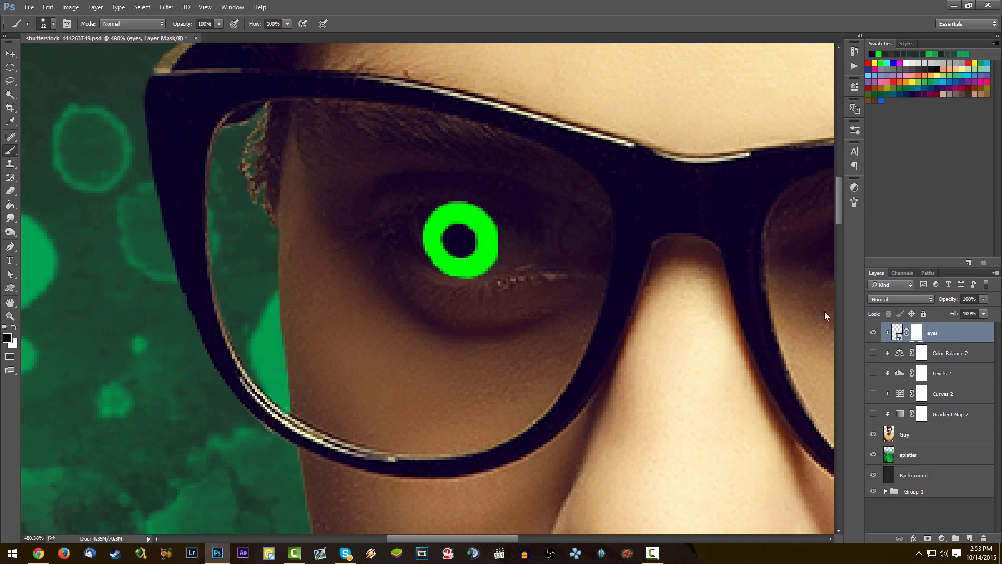
- Paint black on the eyes layer's mask to trim the green ring's upper, lower and side edges to the eye opening
{"action": "mouse_move", "coordinate": [440, 189]}
{"action": "left_mouse_down"}
{"action": "mouse_move", "coordinate": [409, 190]}
{"action": "mouse_move", "coordinate": [499, 192]}
{"action": "mouse_move", "coordinate": [456, 195]}
{"action": "mouse_move", "coordinate": [489, 193]}
{"action": "left_mouse_up"}
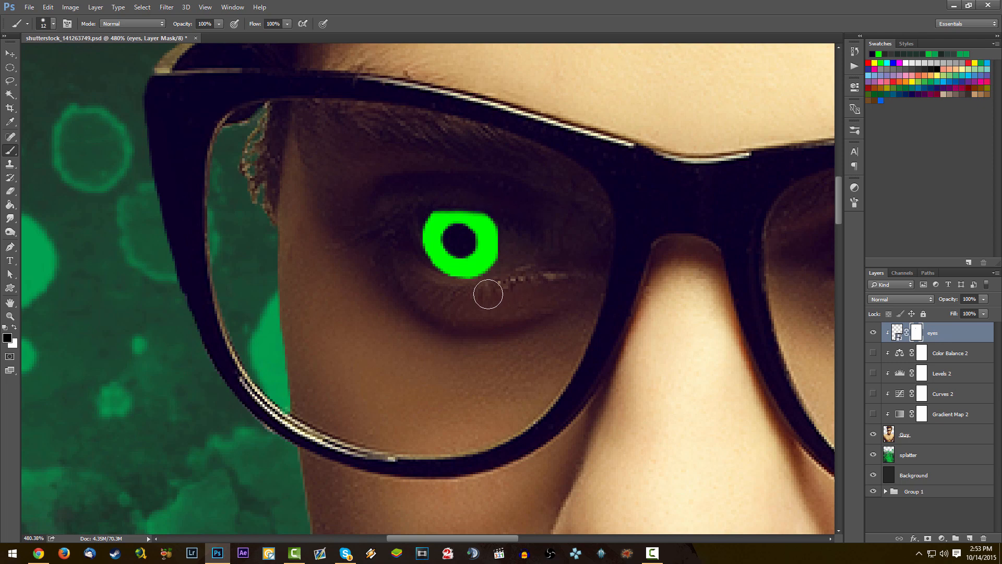
{"action": "mouse_move", "coordinate": [447, 293]}
{"action": "left_mouse_down"}
{"action": "mouse_move", "coordinate": [419, 287]}
{"action": "mouse_move", "coordinate": [502, 288]}
{"action": "left_mouse_up"}
{"action": "mouse_move", "coordinate": [511, 219]}
{"action": "left_mouse_down"}
{"action": "mouse_move", "coordinate": [510, 233]}
{"action": "mouse_move", "coordinate": [499, 206]}
{"action": "mouse_move", "coordinate": [510, 250]}
{"action": "mouse_move", "coordinate": [511, 228]}
{"action": "left_mouse_up"}
{"action": "left_click_drag", "start_coordinate": [416, 217], "coordinate": [416, 250]}
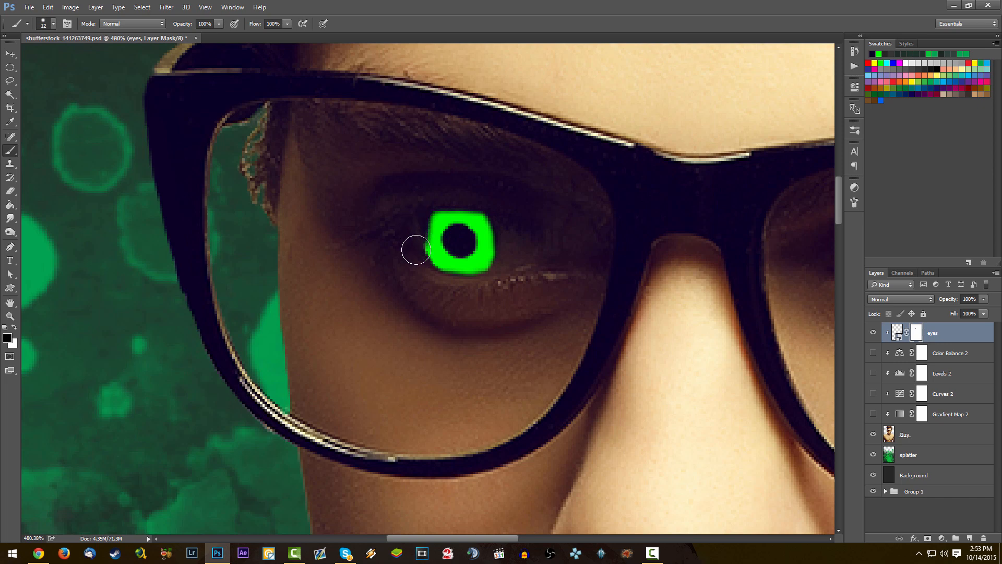
{"action": "key", "text": "ctrl+z"}
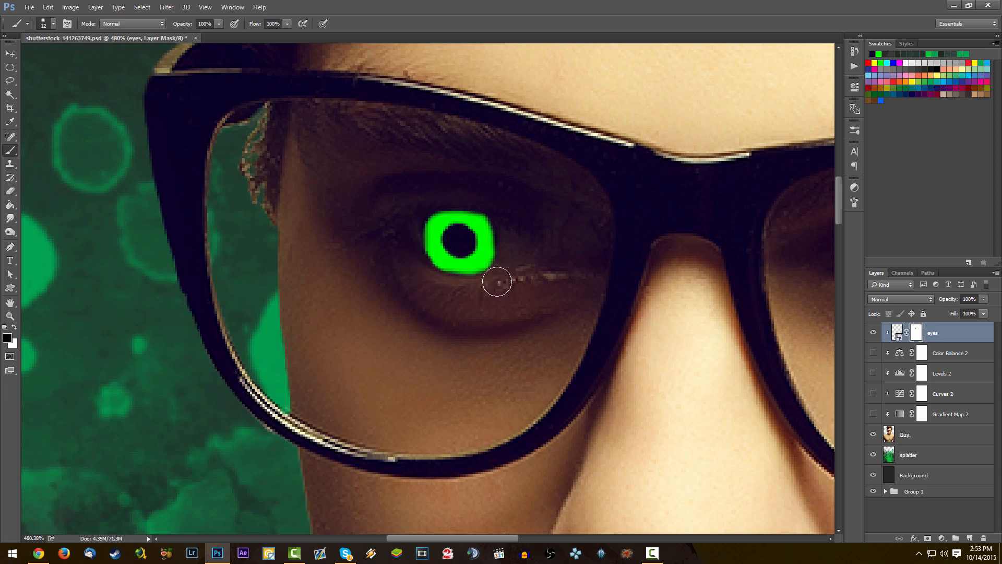
{"action": "scroll", "coordinate": [483, 288], "scroll_direction": "down", "scroll_amount": 6}
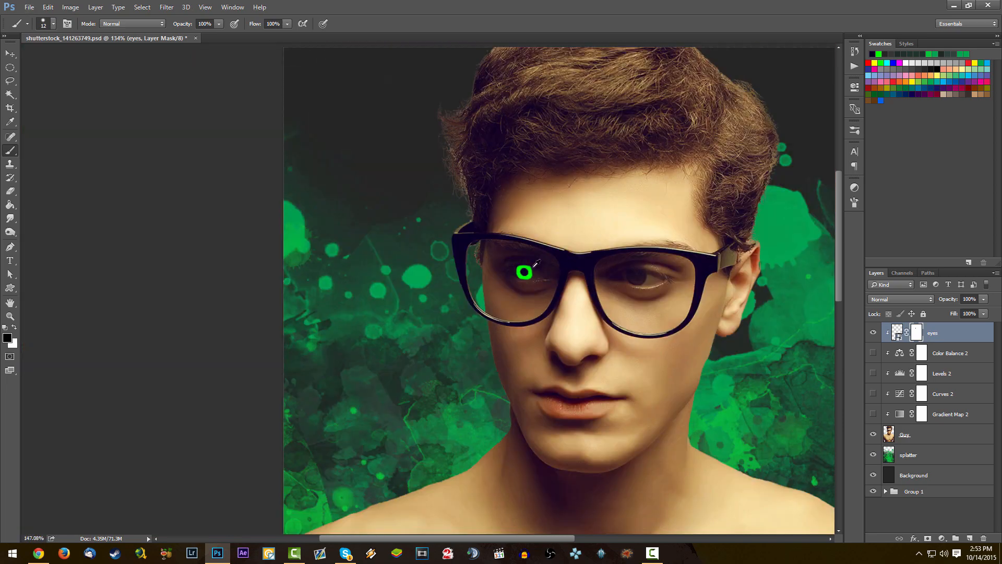
{"action": "scroll", "coordinate": [536, 263], "scroll_direction": "up", "scroll_amount": 7}
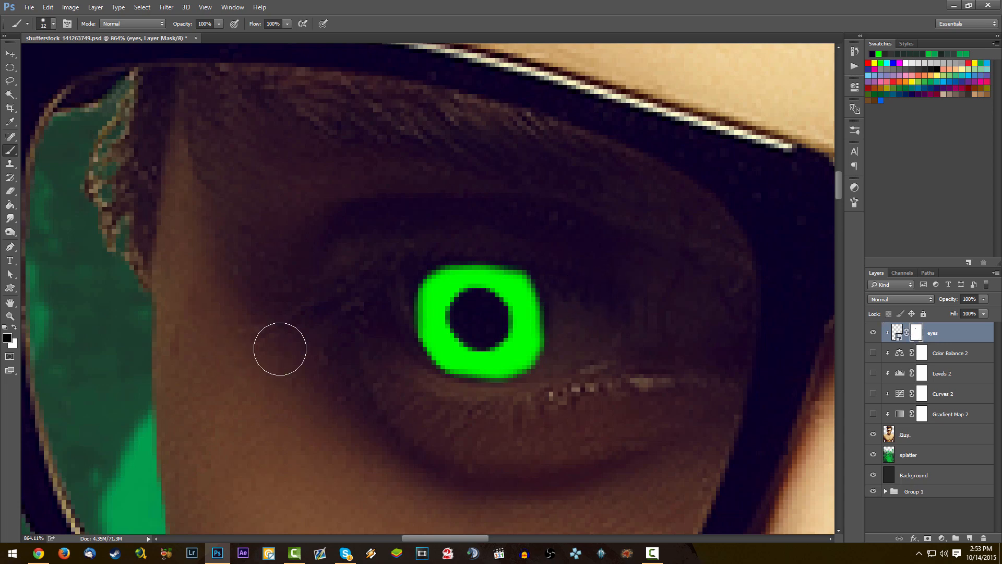
{"action": "left_click_drag", "start_coordinate": [661, 318], "coordinate": [227, 388]}
{"action": "key", "text": "ctrl+z"}
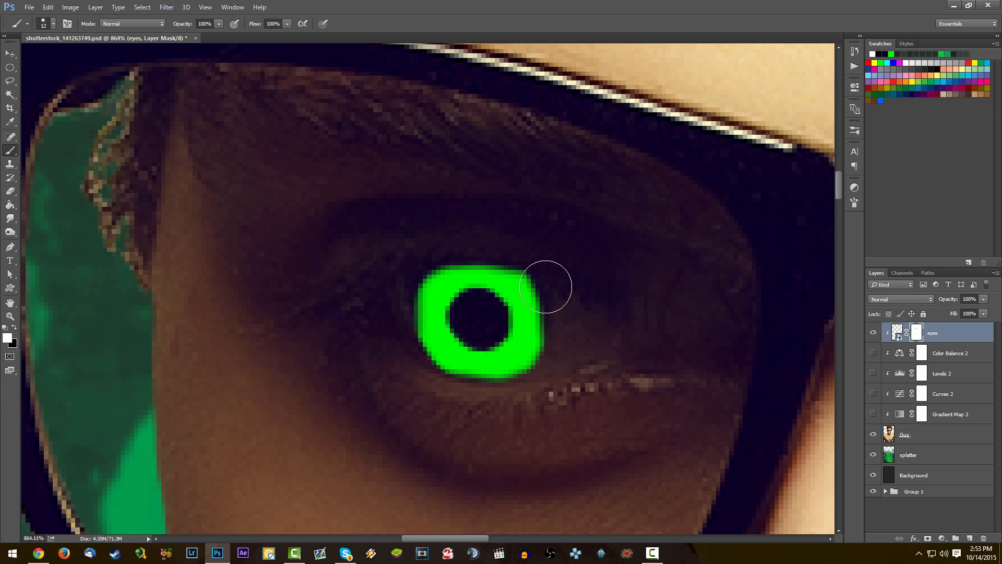
{"action": "left_click_drag", "start_coordinate": [555, 287], "coordinate": [550, 370]}
{"action": "mouse_move", "coordinate": [521, 230]}
{"action": "left_mouse_down"}
{"action": "mouse_move", "coordinate": [497, 244]}
{"action": "mouse_move", "coordinate": [470, 233]}
{"action": "mouse_move", "coordinate": [447, 240]}
{"action": "left_mouse_up"}
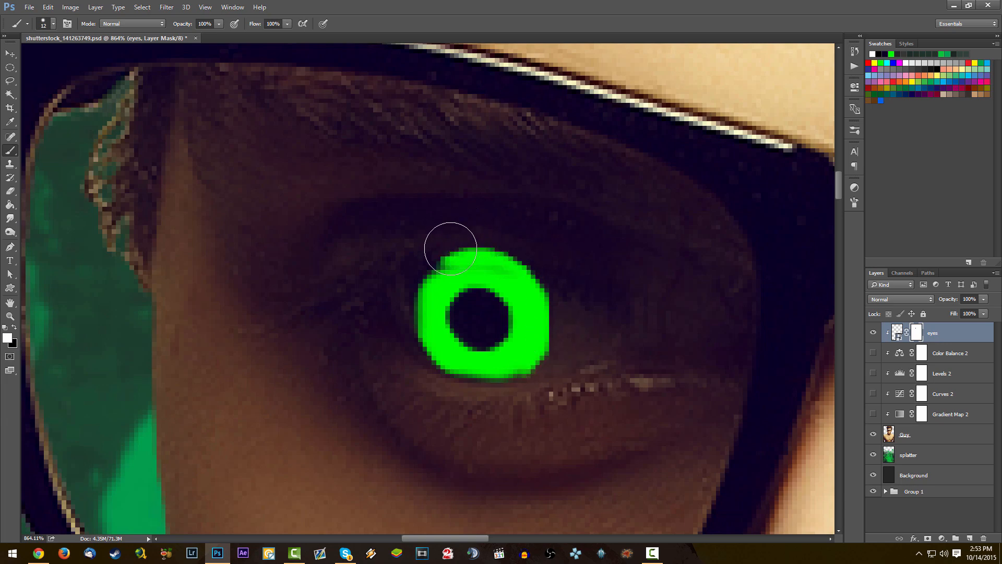
{"action": "key", "text": "ctrl+alt+z"}
{"action": "key", "text": "ctrl+alt+z"}
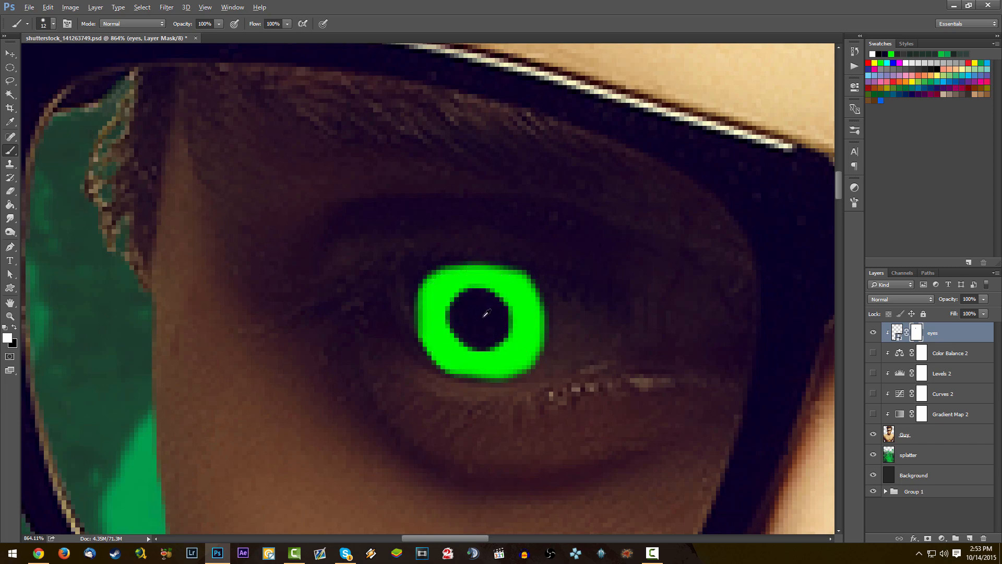
- Examine the trimmed green ring up close and against the whole face
{"action": "scroll", "coordinate": [486, 335], "scroll_direction": "down", "scroll_amount": 5}
{"action": "scroll", "coordinate": [486, 344], "scroll_direction": "up", "scroll_amount": 5}
{"action": "scroll", "coordinate": [487, 342], "scroll_direction": "down", "scroll_amount": 2}
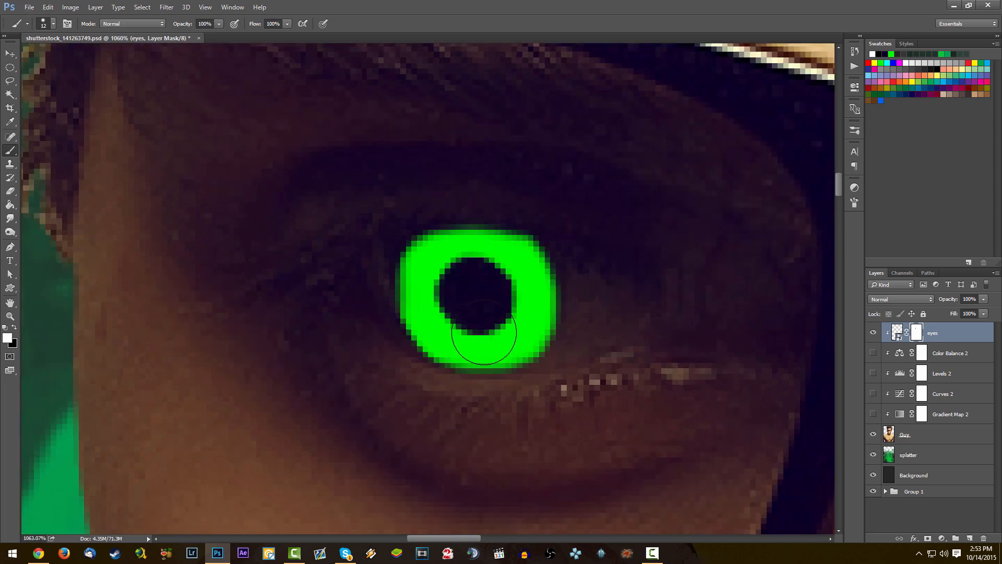
{"action": "scroll", "coordinate": [485, 319], "scroll_direction": "down", "scroll_amount": 2}
{"action": "scroll", "coordinate": [505, 327], "scroll_direction": "down", "scroll_amount": 4}
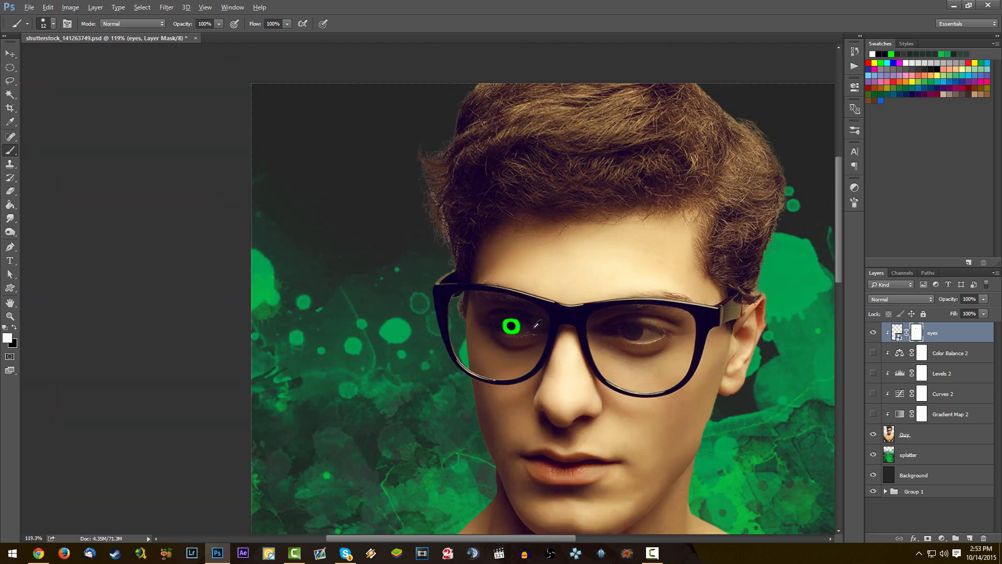
{"action": "scroll", "coordinate": [501, 319], "scroll_direction": "up", "scroll_amount": 3}
{"action": "scroll", "coordinate": [500, 317], "scroll_direction": "down", "scroll_amount": 3}
{"action": "scroll", "coordinate": [543, 324], "scroll_direction": "up", "scroll_amount": 4}
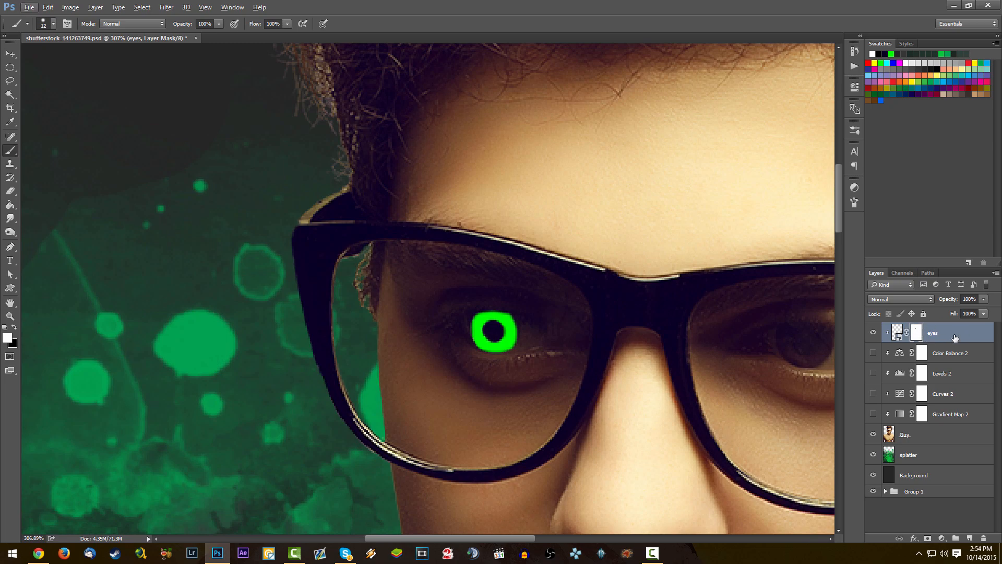
- Duplicate the eyes layer and clip the copy to the man's layer
{"action": "key", "text": "ctrl+j"}
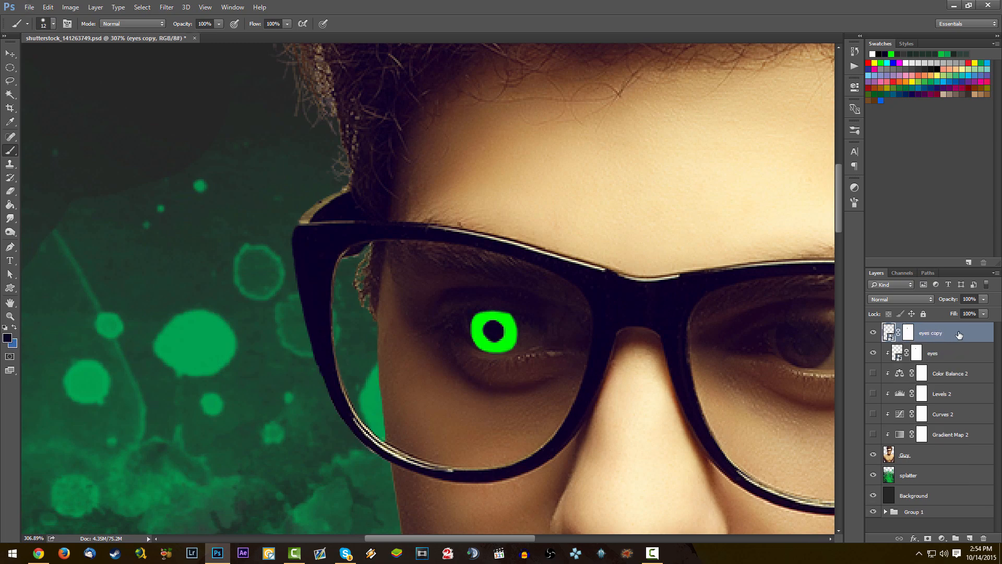
{"action": "right_click", "coordinate": [963, 331]}
{"action": "left_click", "coordinate": [882, 260]}
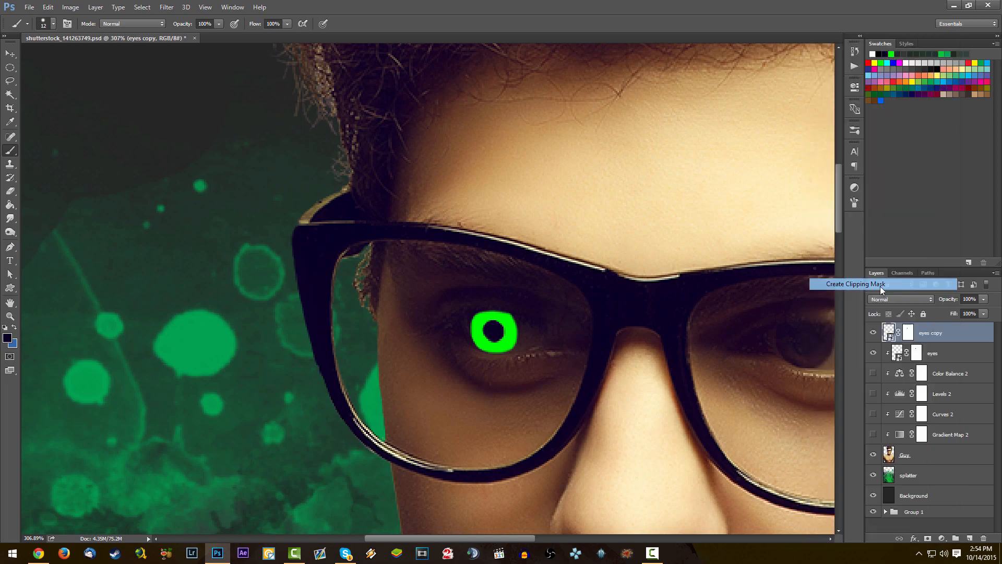
- Move the copied green ring over the iris of the other eye and scale it proportionally to 107.69%
{"action": "key", "text": "ctrl+t"}
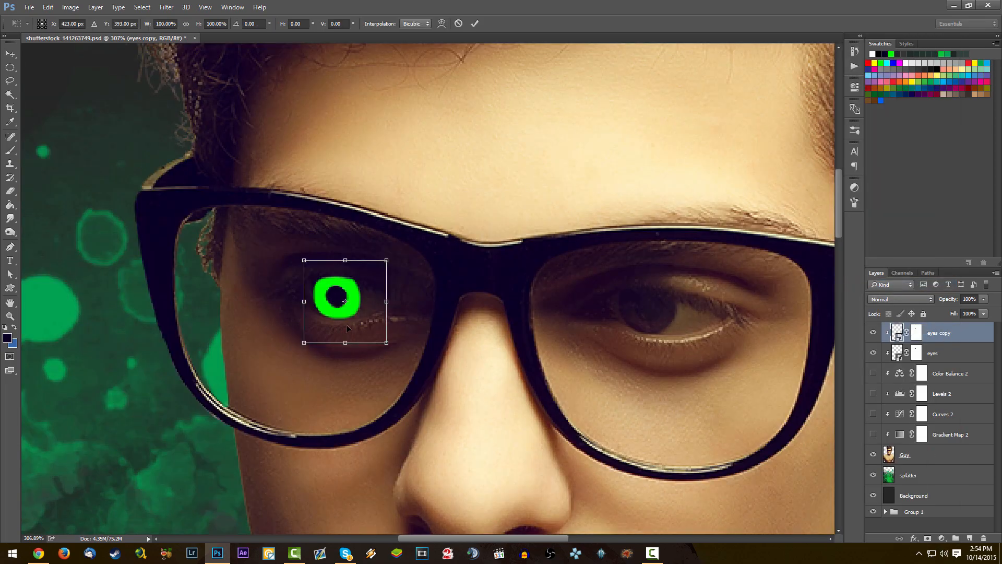
{"action": "left_click_drag", "start_coordinate": [347, 325], "coordinate": [662, 339]}
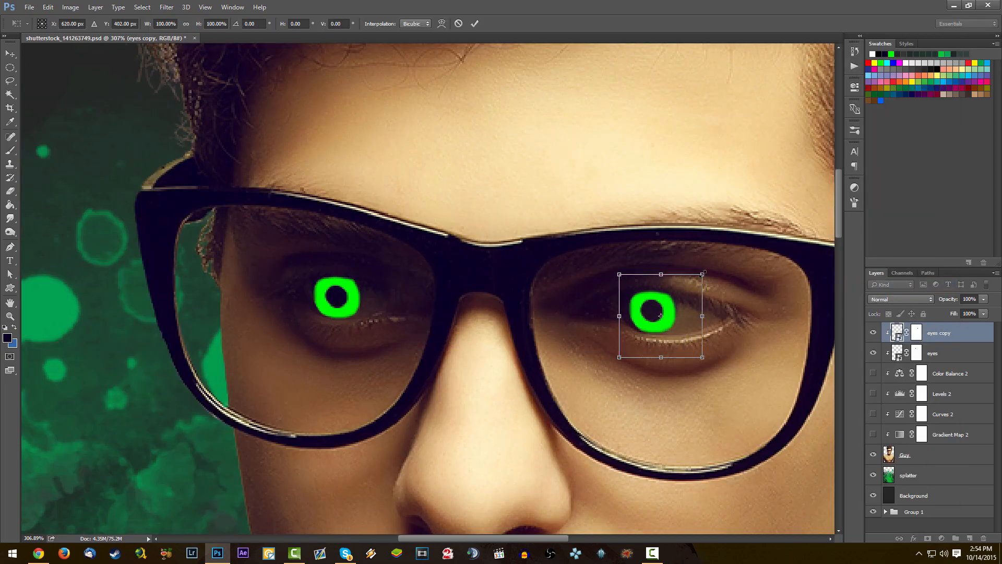
{"action": "left_click_drag", "start_coordinate": [703, 274], "coordinate": [680, 291]}
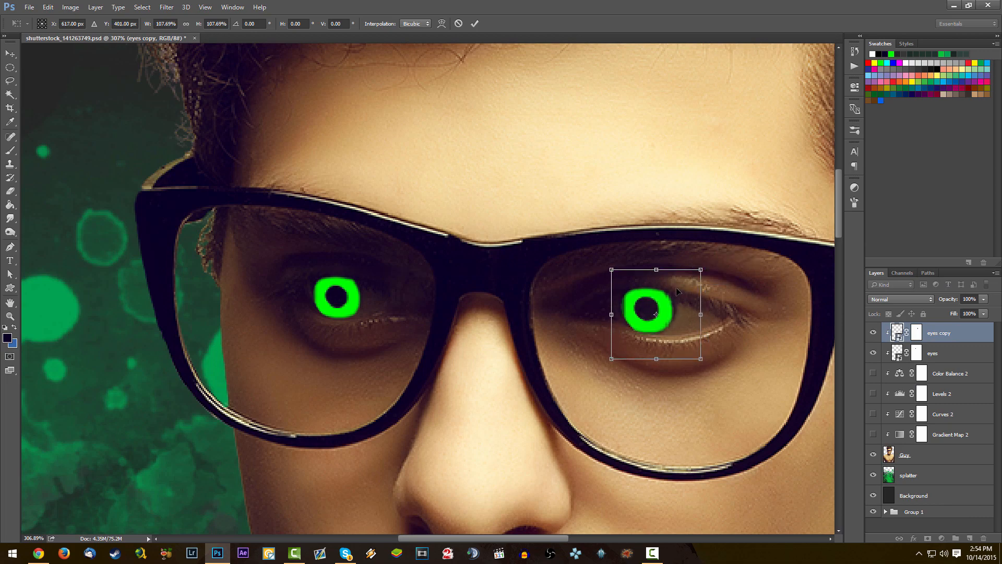
{"action": "key", "text": "Return"}
- Paint white on the eyes copy layer's mask to restore the outer edges of the second green ring
{"action": "key", "text": "b"}
{"action": "scroll", "coordinate": [653, 287], "scroll_direction": "up", "scroll_amount": 4}
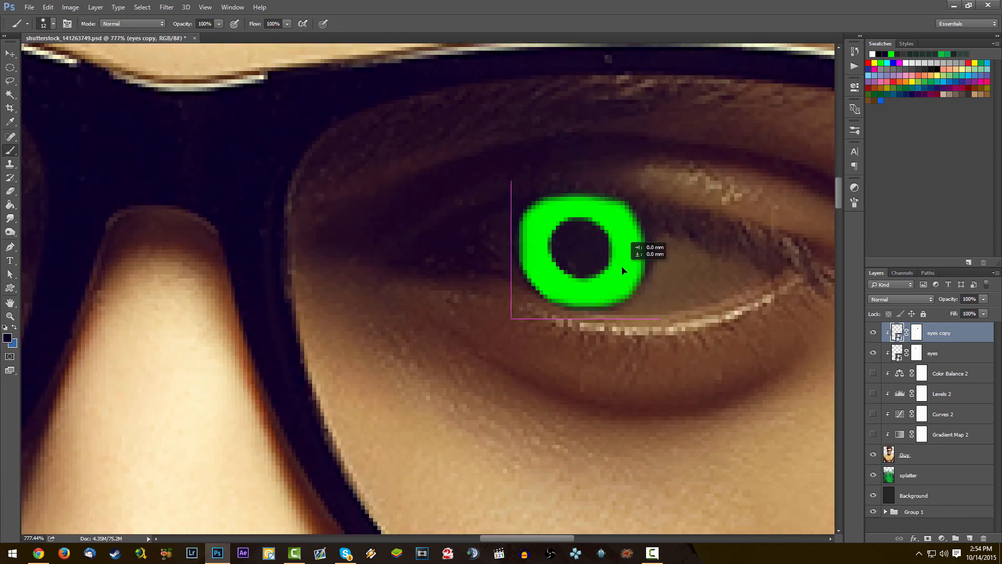
{"action": "left_click", "coordinate": [917, 333]}
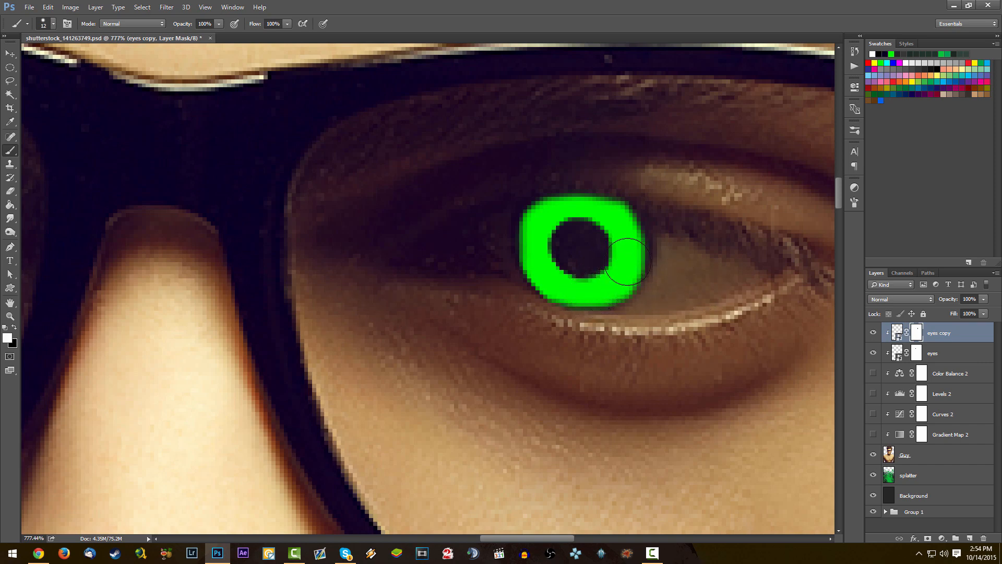
{"action": "left_click_drag", "start_coordinate": [627, 257], "coordinate": [628, 252]}
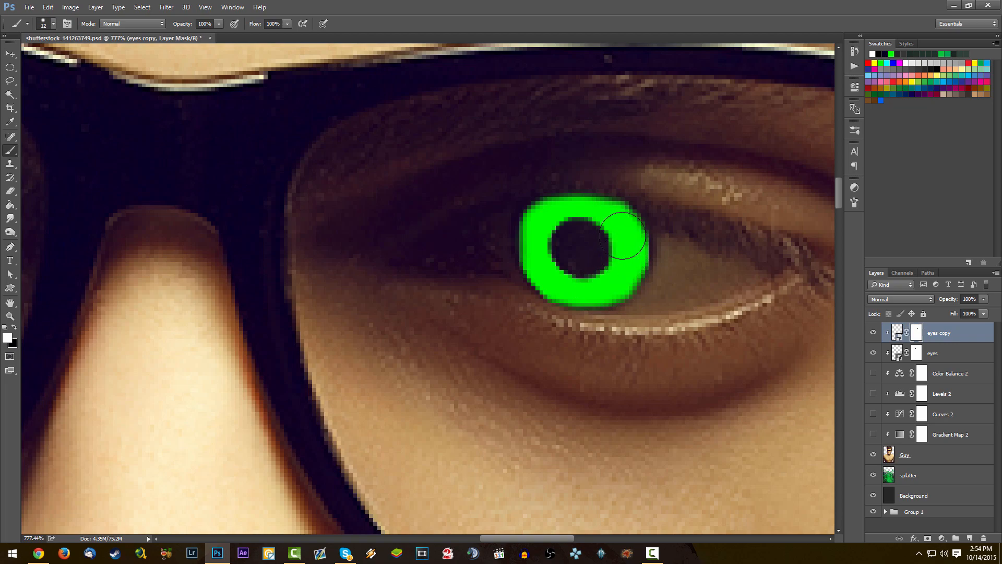
{"action": "left_click_drag", "start_coordinate": [524, 219], "coordinate": [522, 261]}
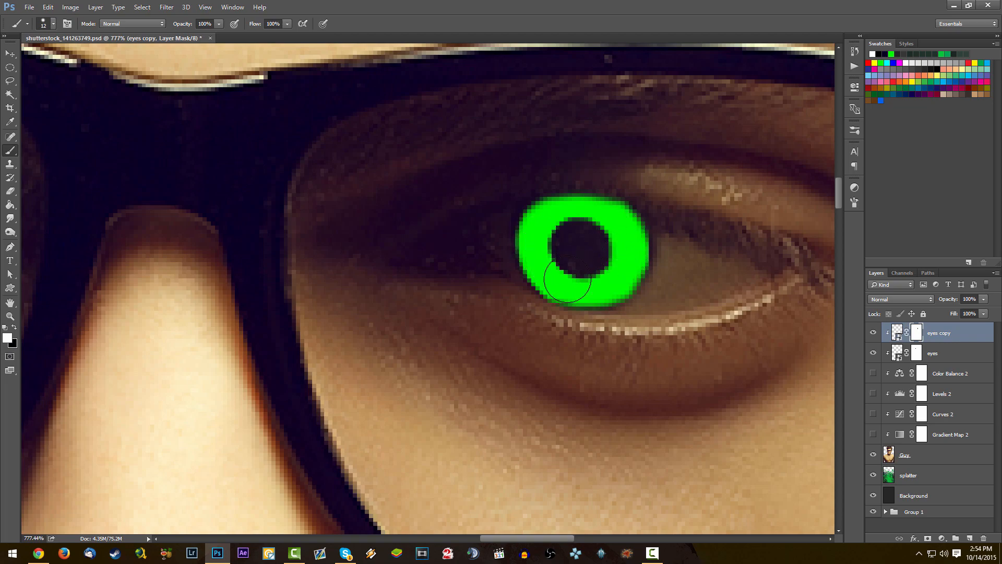
{"action": "scroll", "coordinate": [571, 261], "scroll_direction": "down", "scroll_amount": 8}
{"action": "scroll", "coordinate": [574, 272], "scroll_direction": "up", "scroll_amount": 3}
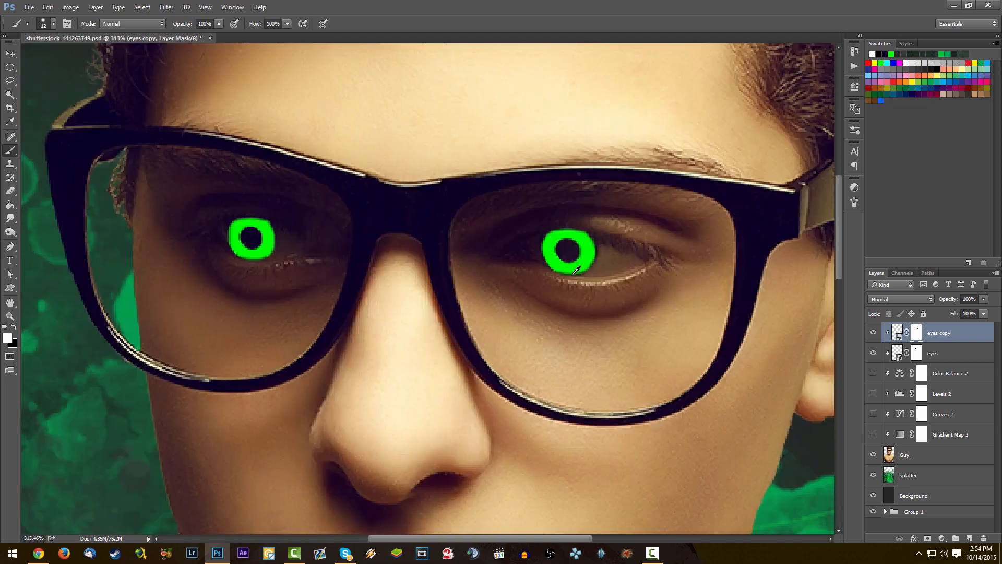
{"action": "scroll", "coordinate": [575, 272], "scroll_direction": "up", "scroll_amount": 6}
{"action": "left_click_drag", "start_coordinate": [537, 271], "coordinate": [504, 269]}
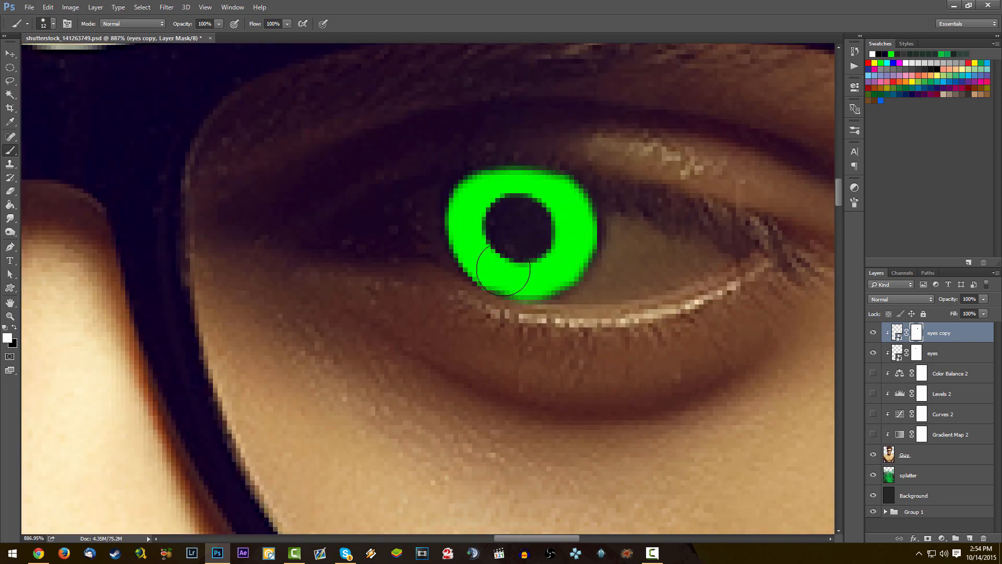
- Show the Gradient Map 2, Curves 2, Levels 2 and Color Balance 2 layers to check the green eyes on the darkened man
{"action": "scroll", "coordinate": [504, 269], "scroll_direction": "down", "scroll_amount": 14}
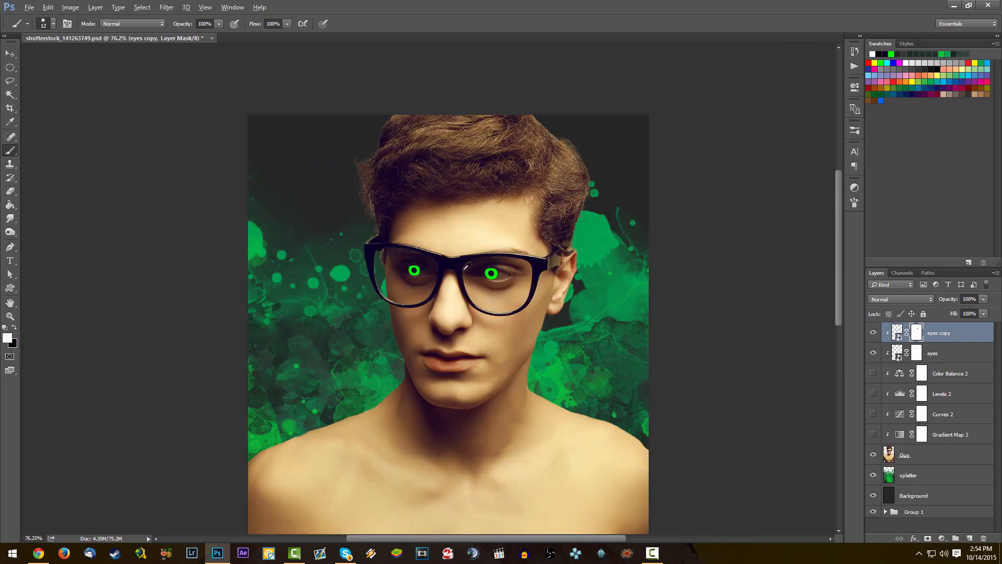
{"action": "scroll", "coordinate": [467, 267], "scroll_direction": "down", "scroll_amount": 2}
{"action": "scroll", "coordinate": [421, 177], "scroll_direction": "up", "scroll_amount": 1}
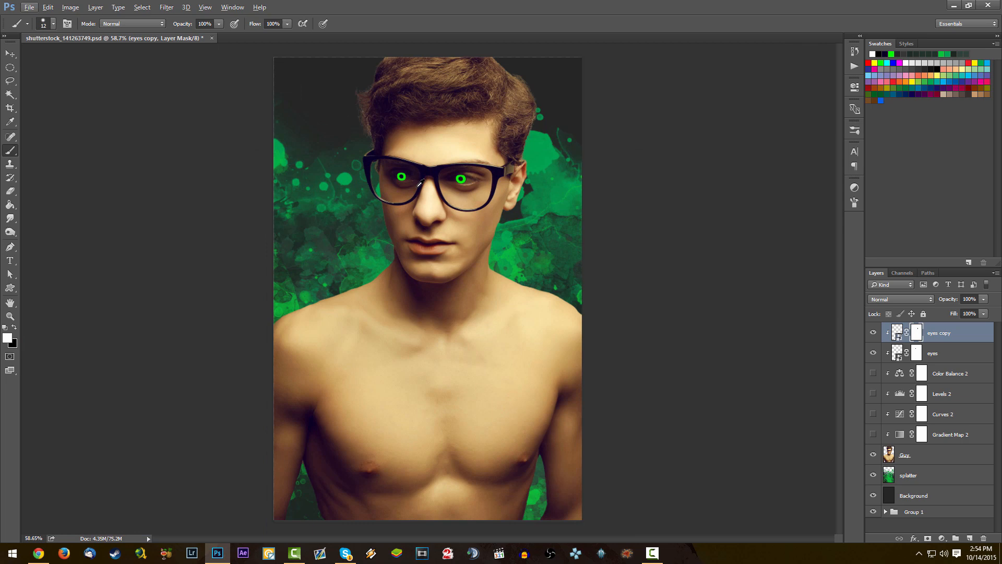
{"action": "scroll", "coordinate": [420, 184], "scroll_direction": "down", "scroll_amount": 2}
{"action": "scroll", "coordinate": [415, 201], "scroll_direction": "up", "scroll_amount": 2}
{"action": "scroll", "coordinate": [410, 209], "scroll_direction": "down", "scroll_amount": 1}
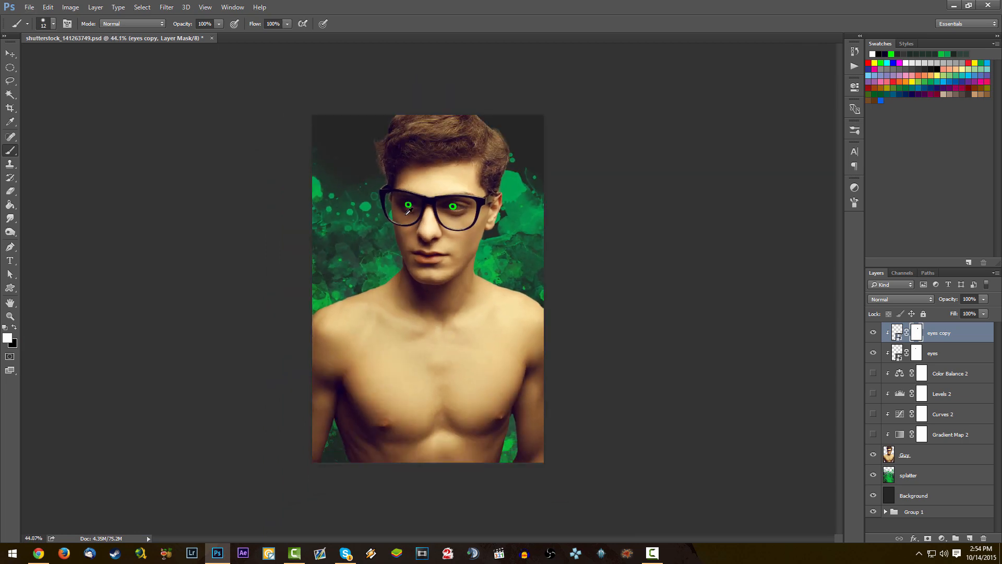
{"action": "left_click", "coordinate": [946, 335]}
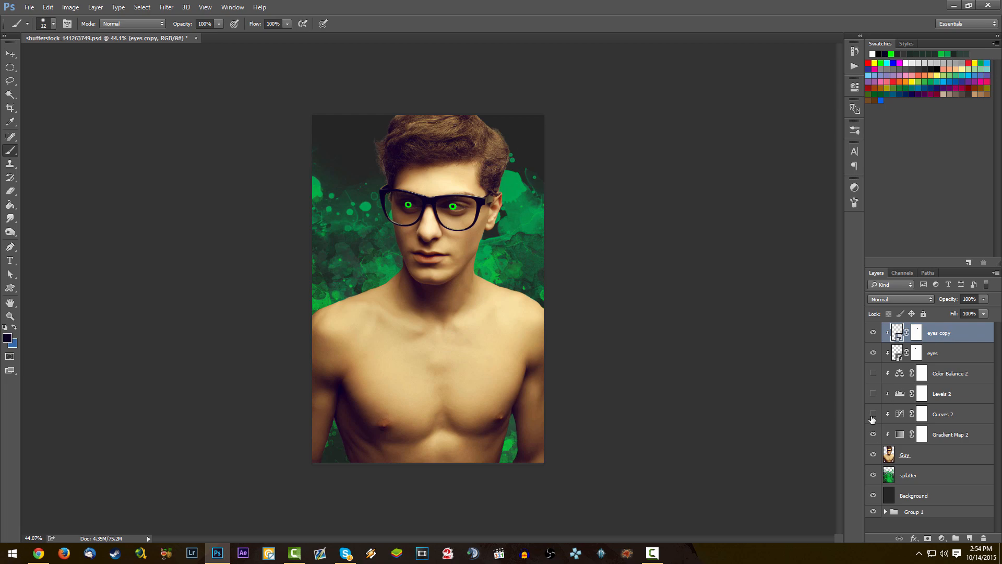
{"action": "left_click_drag", "start_coordinate": [871, 416], "coordinate": [874, 375]}
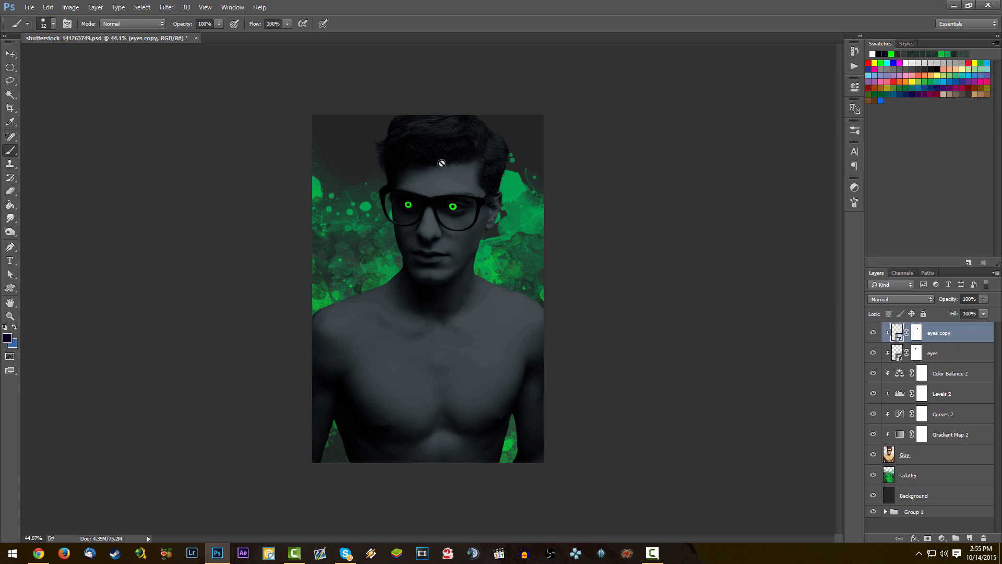
- Hide the four clipped adjustment layers together with the eyes and eyes copy layers
{"action": "scroll", "coordinate": [432, 74], "scroll_direction": "up", "scroll_amount": 8}
{"action": "scroll", "coordinate": [478, 193], "scroll_direction": "up", "scroll_amount": 3}
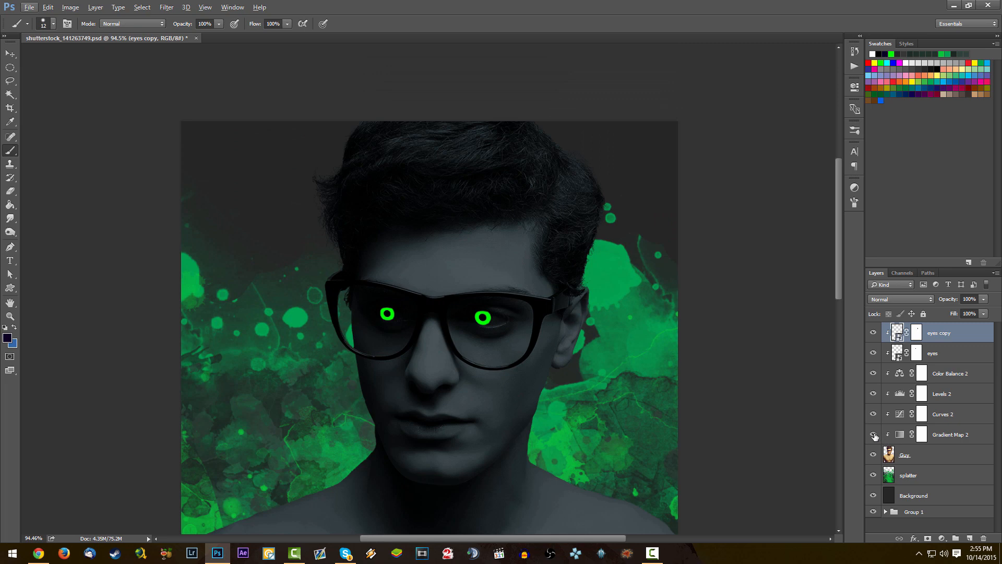
{"action": "left_click_drag", "start_coordinate": [875, 436], "coordinate": [877, 373]}
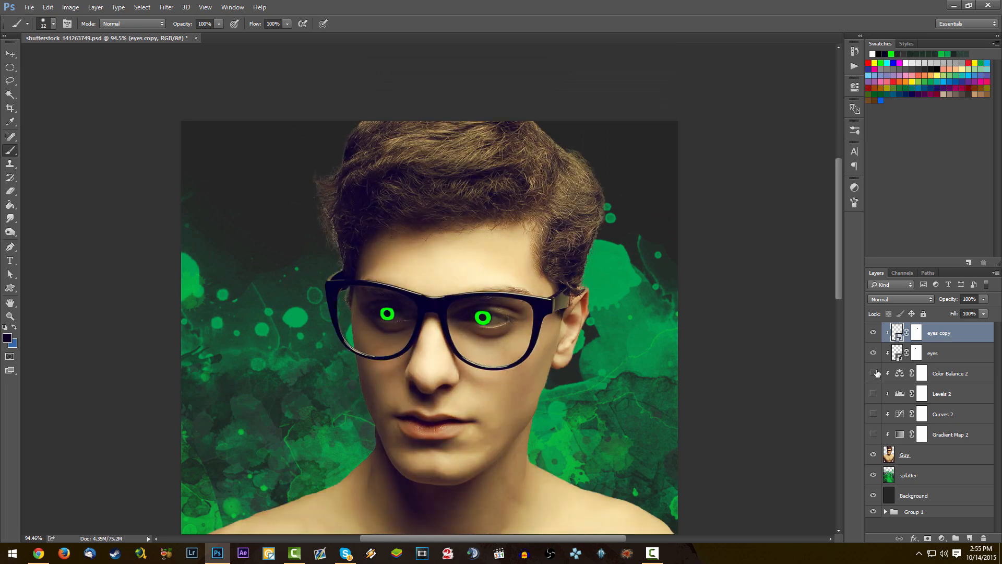
{"action": "left_click", "coordinate": [872, 333]}
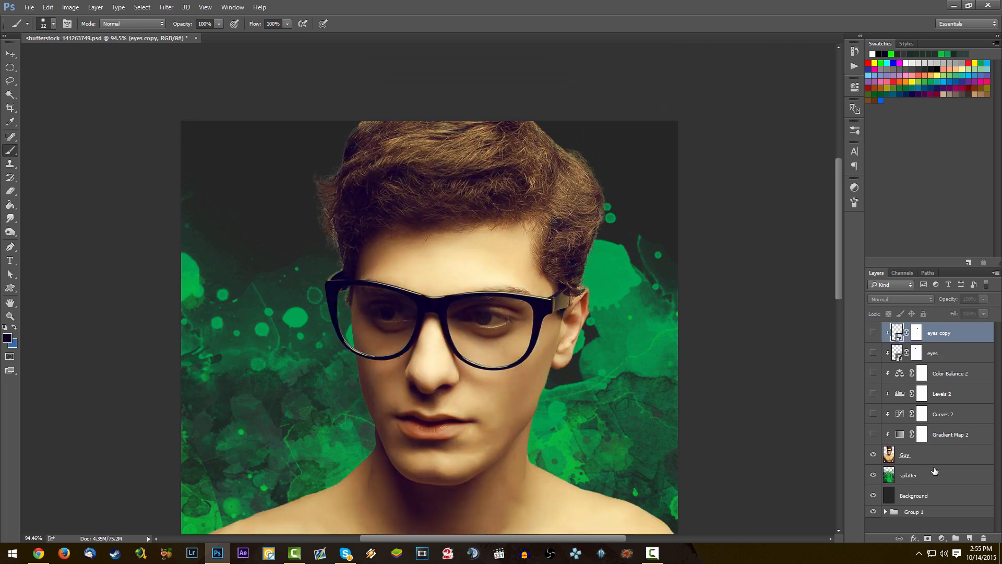
- Outline the man's hair on the Guy layer with a freehand Lasso selection
{"action": "left_click", "coordinate": [889, 451]}
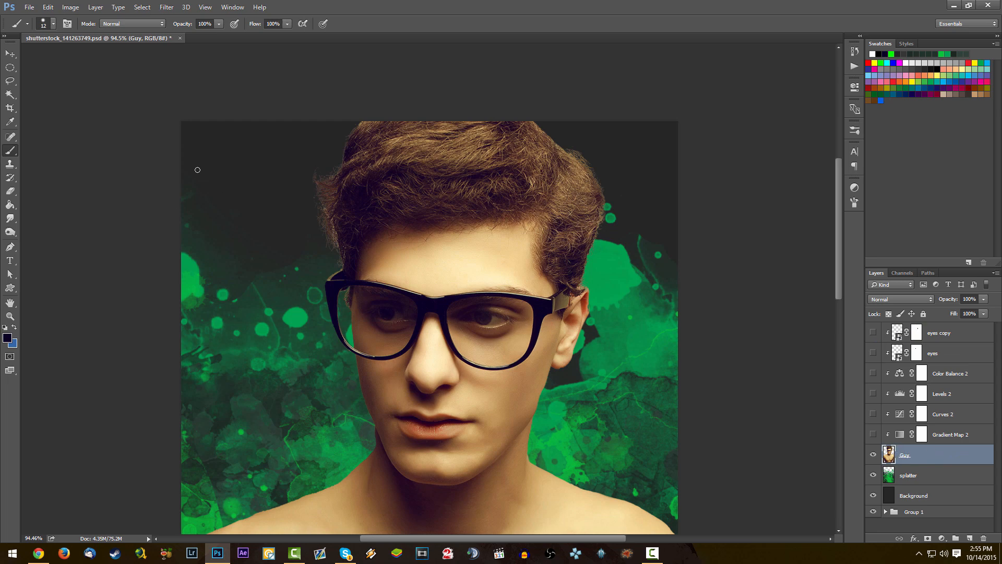
{"action": "left_click_drag", "start_coordinate": [10, 82], "coordinate": [49, 81]}
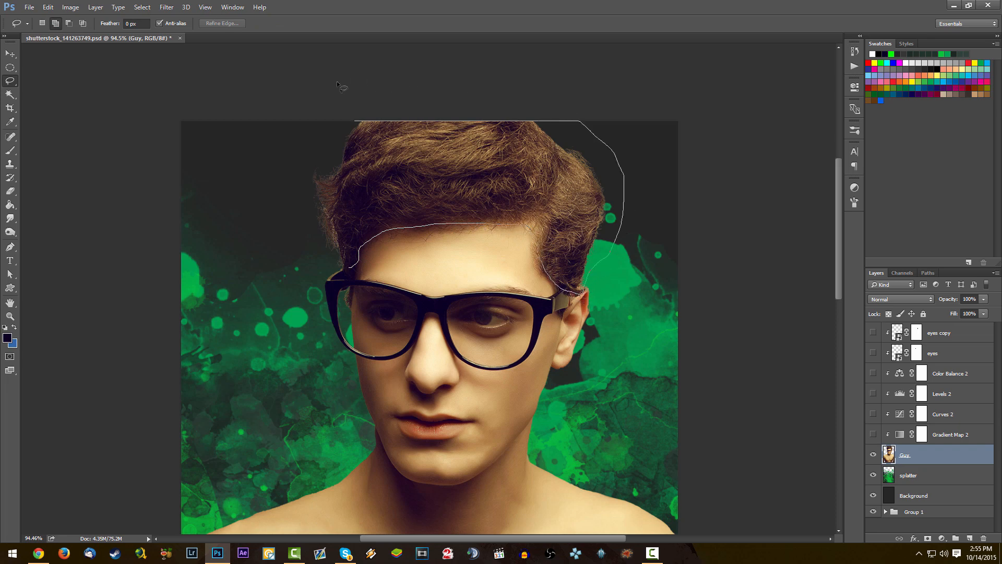
{"action": "left_click_drag", "start_coordinate": [302, 232], "coordinate": [342, 265]}
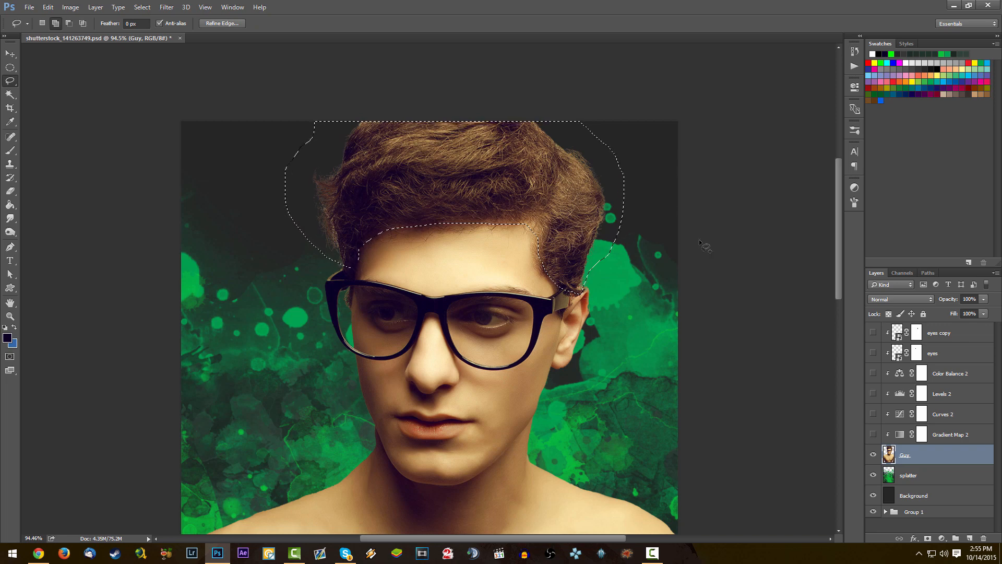
- Paste the selected hair as a new layer above the eyes copy layer and align it over the original hair
{"action": "left_click", "coordinate": [958, 334]}
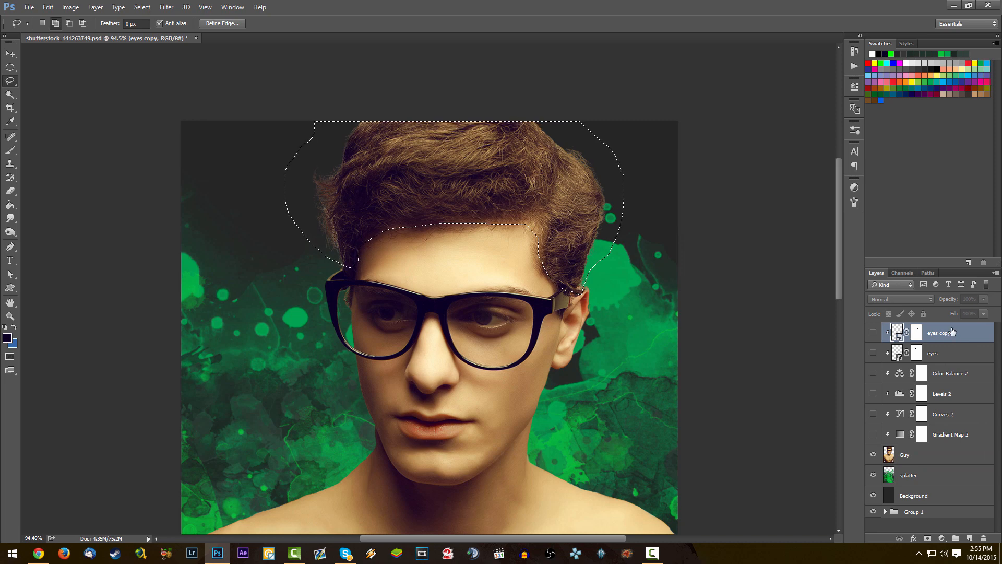
{"action": "key", "text": "ctrl+v"}
{"action": "left_click_drag", "start_coordinate": [445, 163], "coordinate": [452, 225]}
{"action": "key", "text": "ctrl+z"}
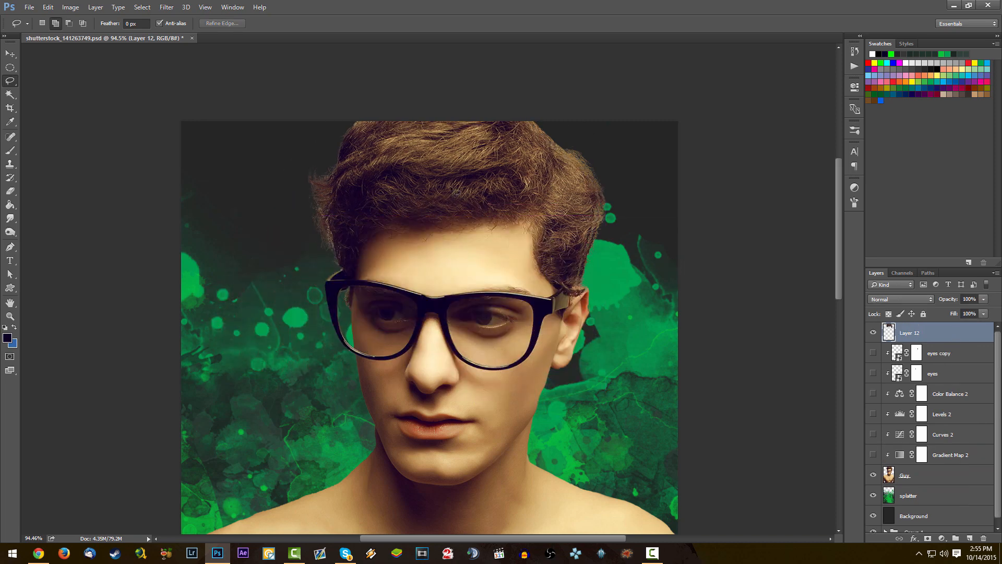
{"action": "left_click_drag", "start_coordinate": [457, 184], "coordinate": [460, 185]}
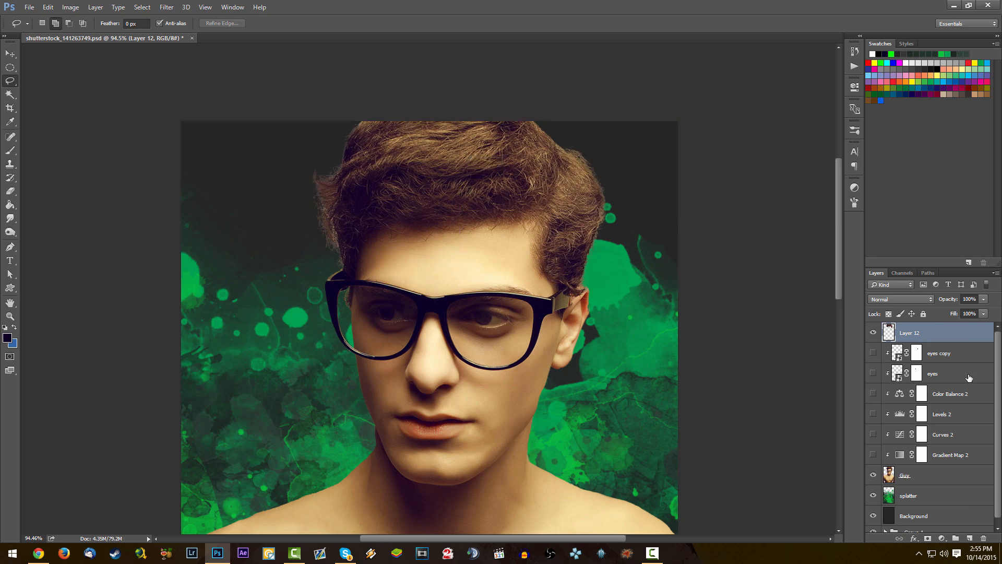
- Clip the pasted hair layer to the Guy layer as part of the clipping stack
{"action": "right_click", "coordinate": [980, 337]}
{"action": "left_click", "coordinate": [913, 257]}
{"action": "scroll", "coordinate": [669, 298], "scroll_direction": "down", "scroll_amount": 2}
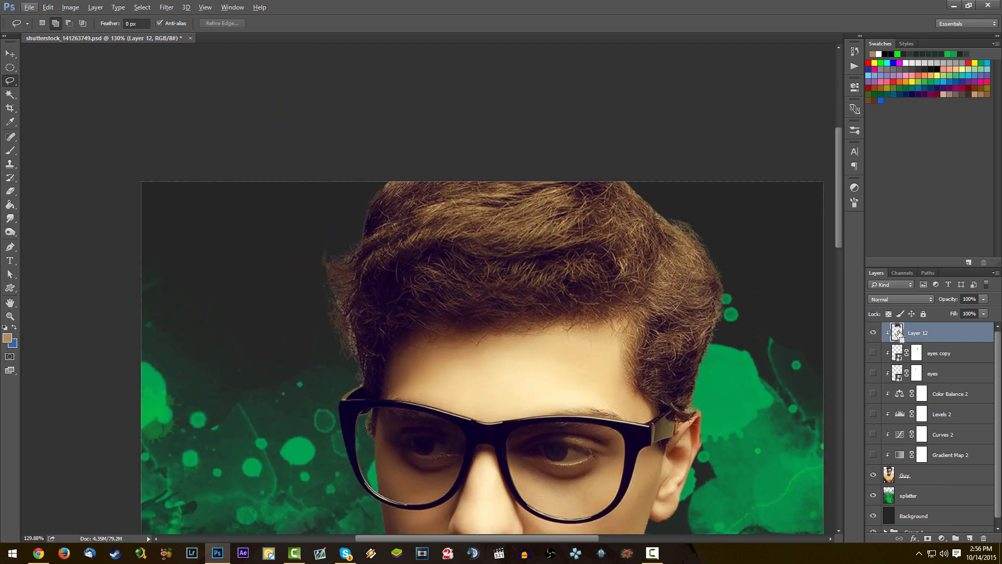
- Load Layer 12's hair outline as a selection and sample several hair tones in Color Range with Fuzziness 19
{"action": "left_click", "coordinate": [897, 333], "text": "ctrl"}
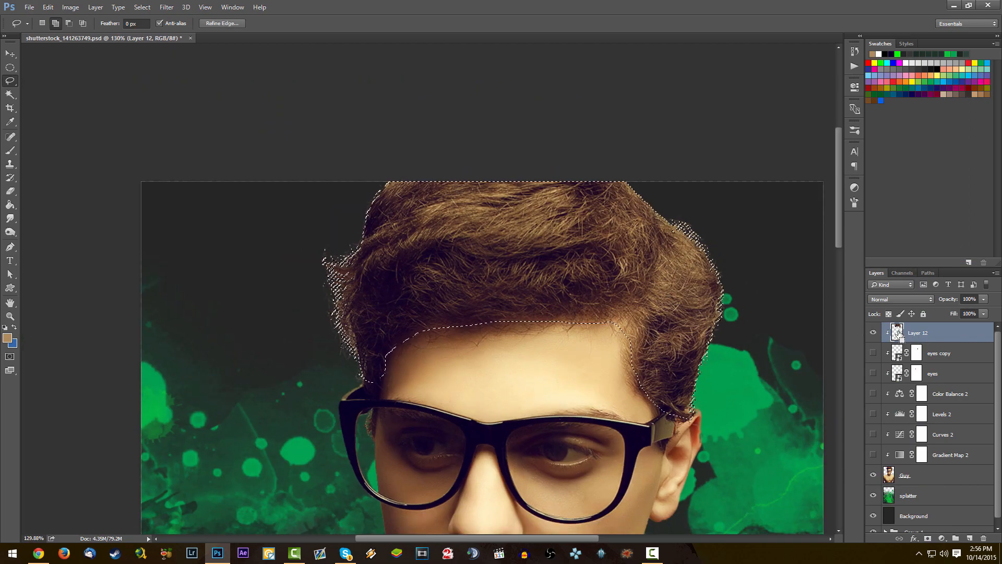
{"action": "scroll", "coordinate": [758, 330], "scroll_direction": "up", "scroll_amount": 3}
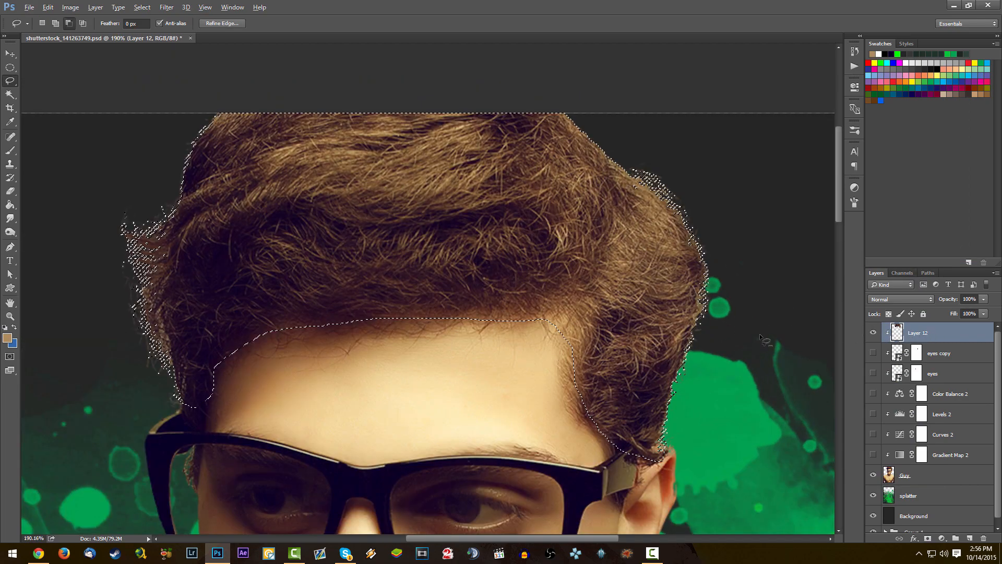
{"action": "scroll", "coordinate": [489, 255], "scroll_direction": "up", "scroll_amount": 2}
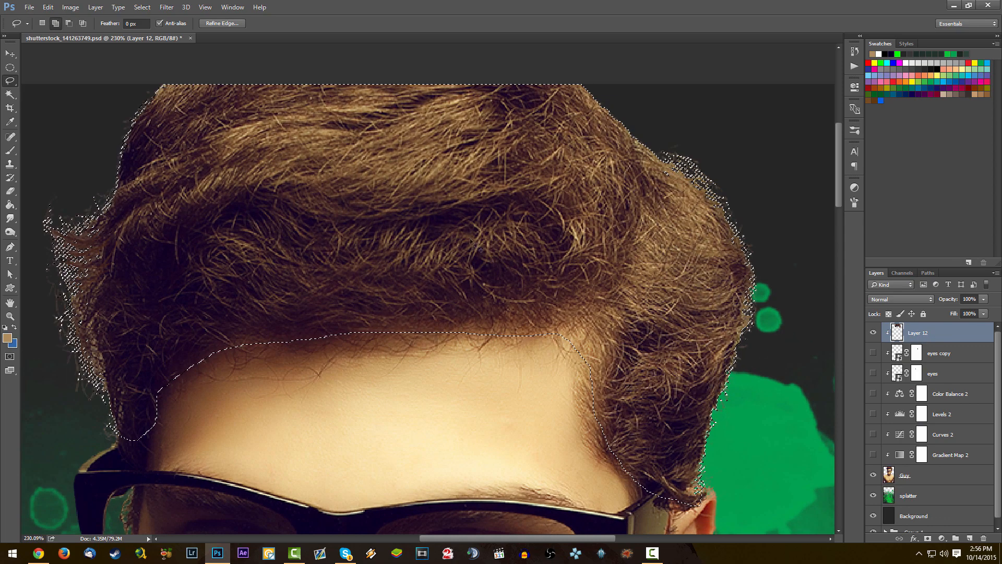
{"action": "left_click", "coordinate": [142, 6]}
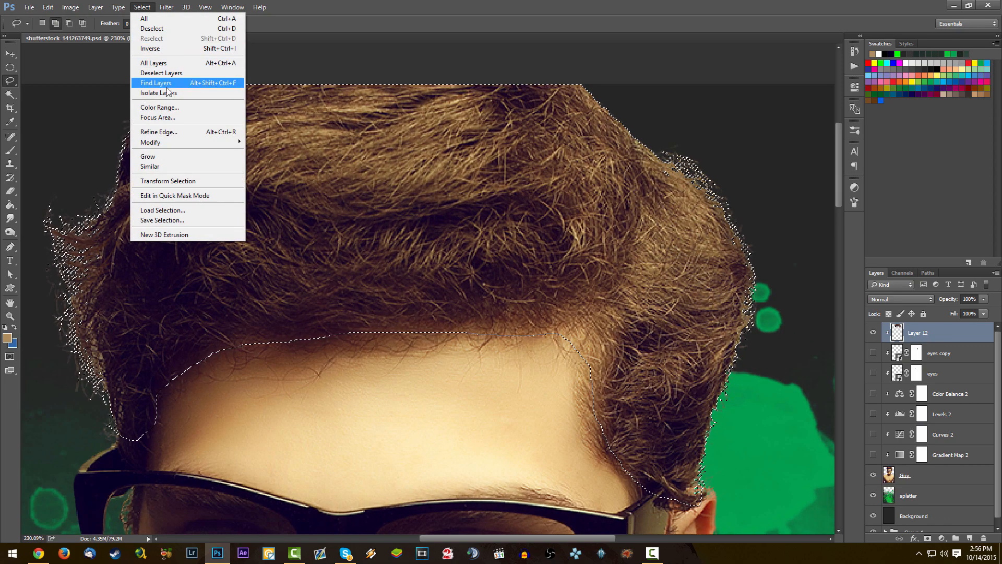
{"action": "left_click", "coordinate": [162, 108]}
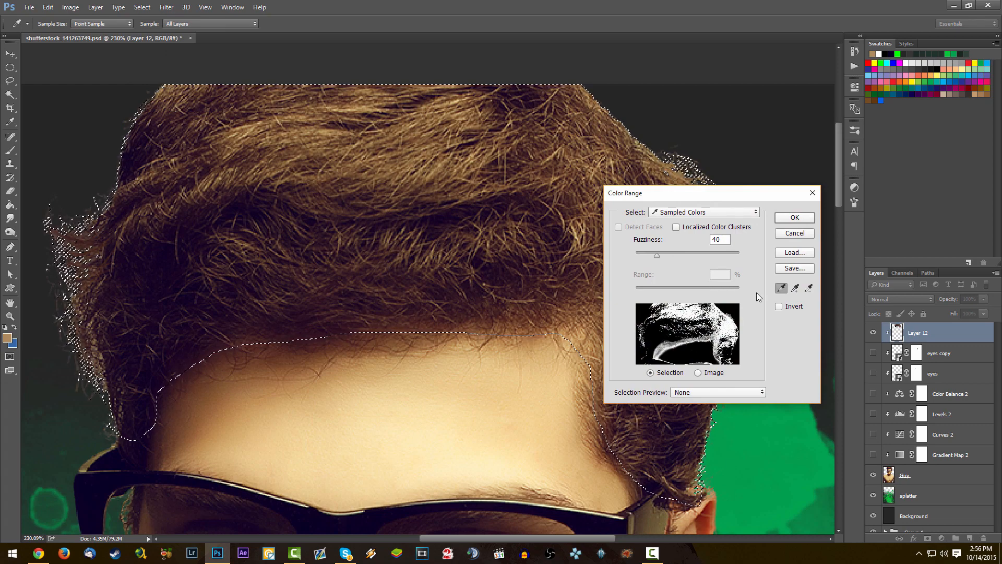
{"action": "left_click", "coordinate": [795, 289]}
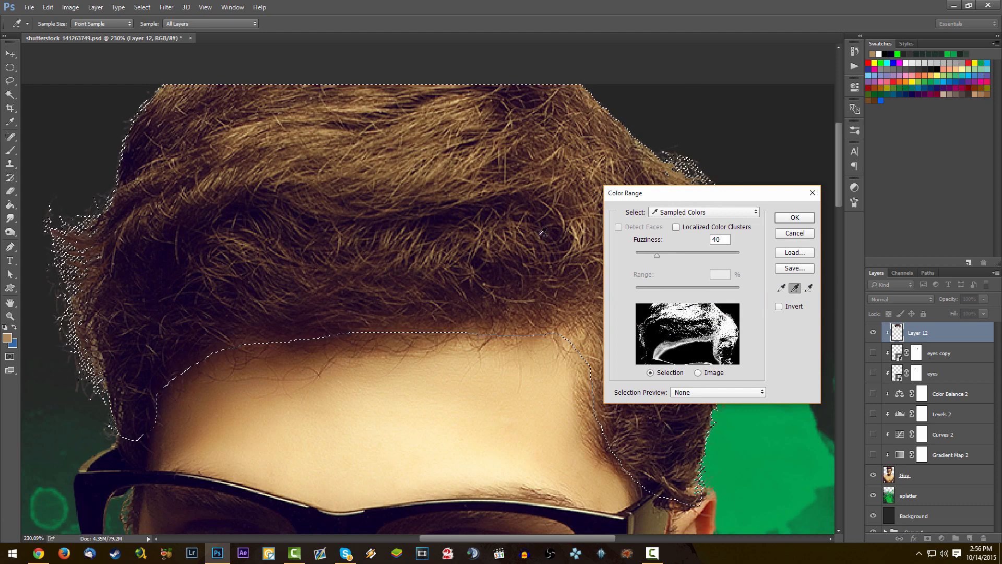
{"action": "left_click_drag", "start_coordinate": [657, 257], "coordinate": [647, 256]}
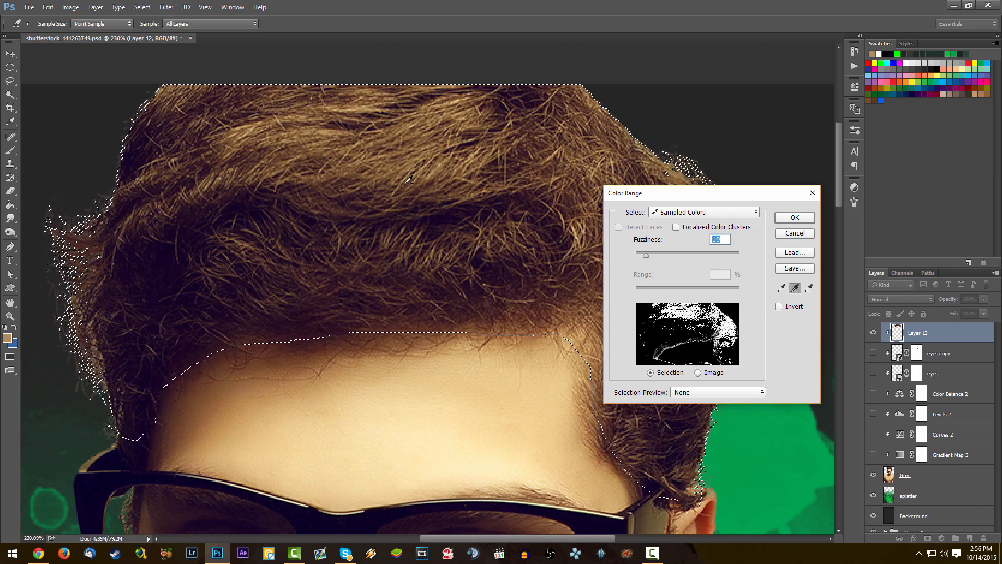
{"action": "left_click", "coordinate": [342, 227]}
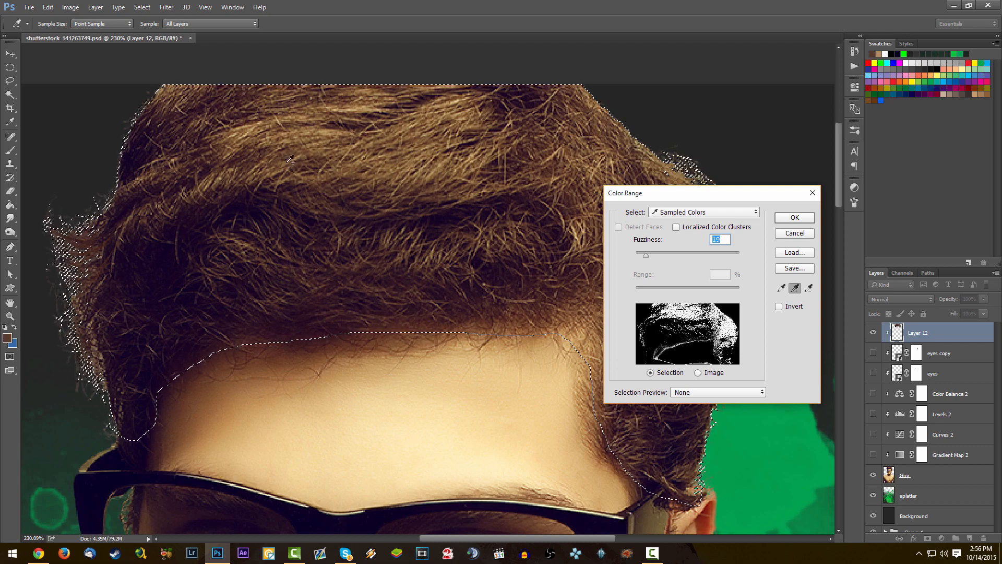
{"action": "left_click", "coordinate": [247, 126]}
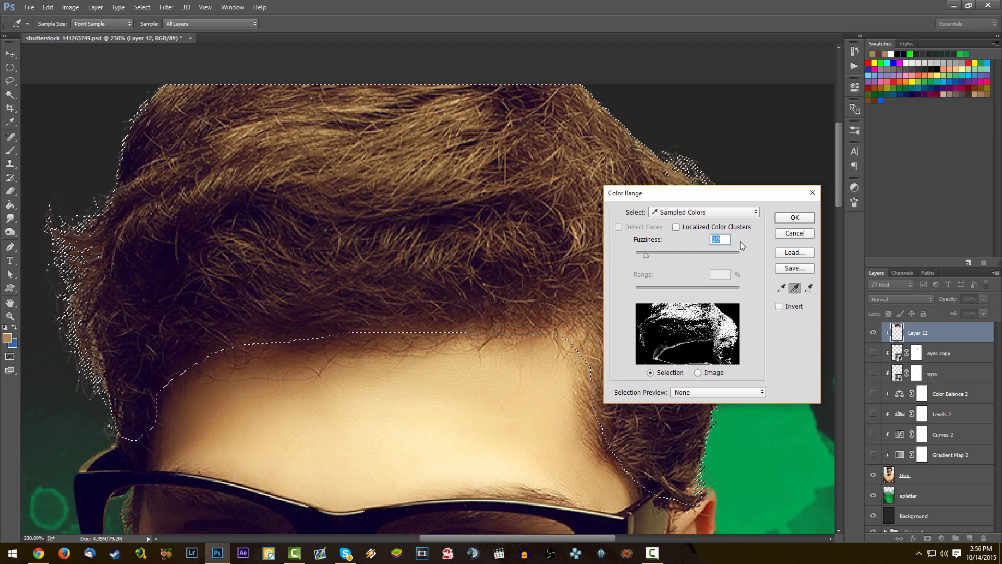
{"action": "left_click", "coordinate": [738, 212]}
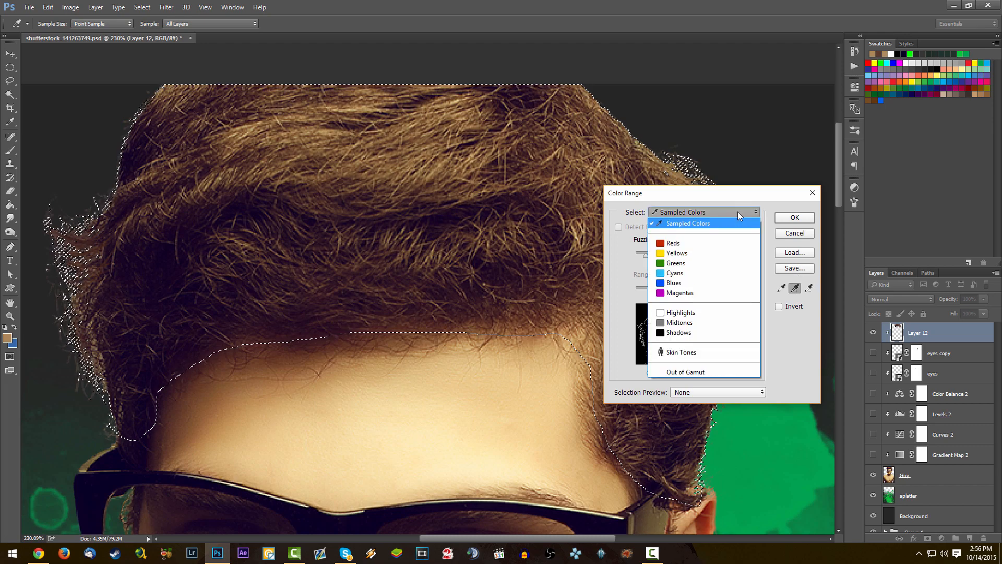
{"action": "left_click", "coordinate": [728, 243]}
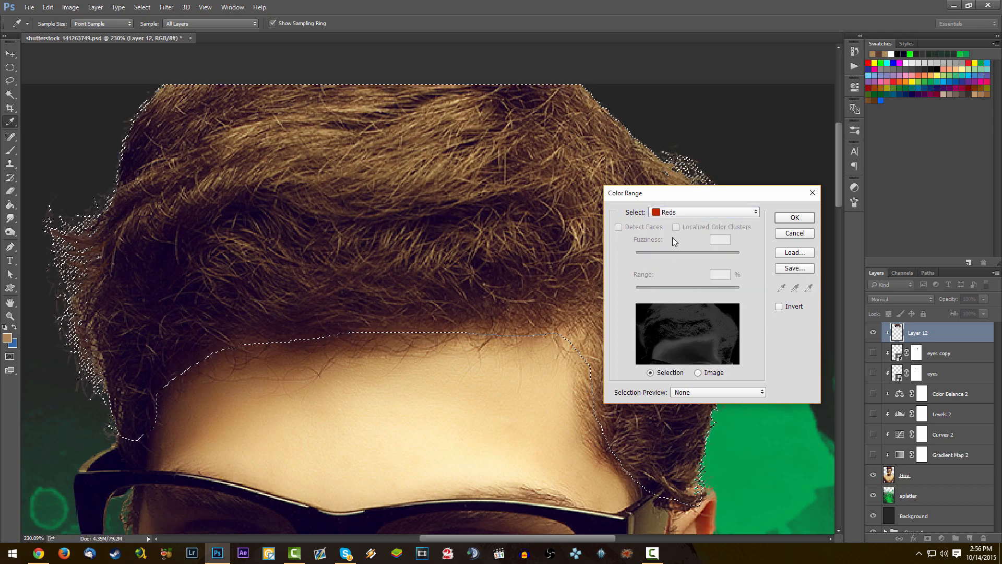
{"action": "left_click", "coordinate": [694, 212]}
{"action": "left_click", "coordinate": [693, 254]}
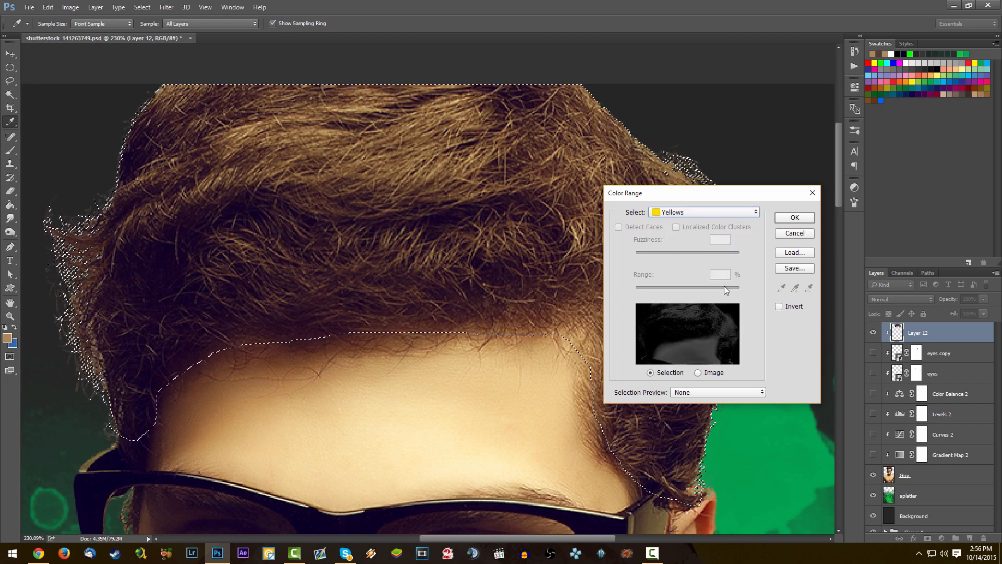
{"action": "key", "text": "ctrl"}
{"action": "key", "text": "ctrl"}
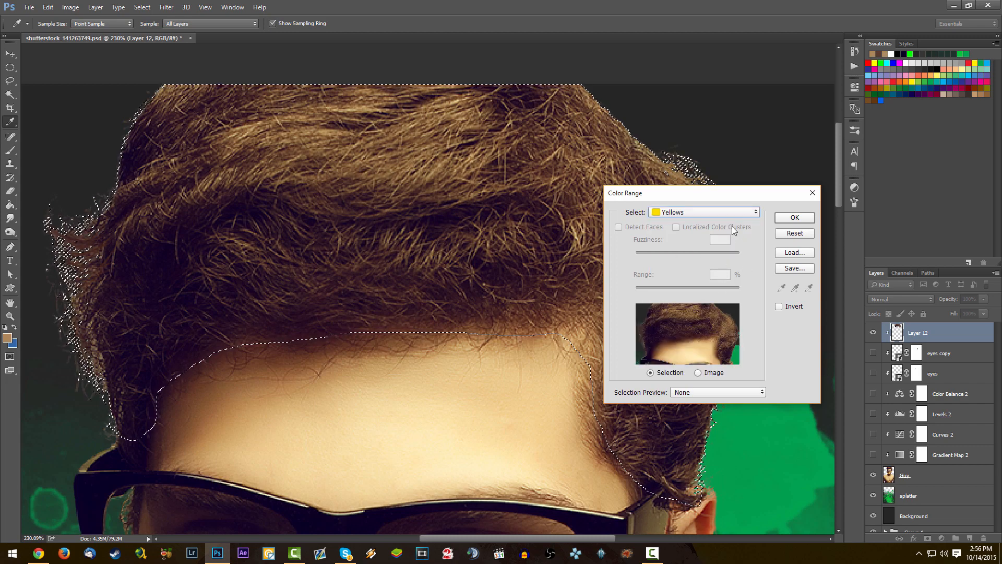
{"action": "left_click", "coordinate": [709, 211]}
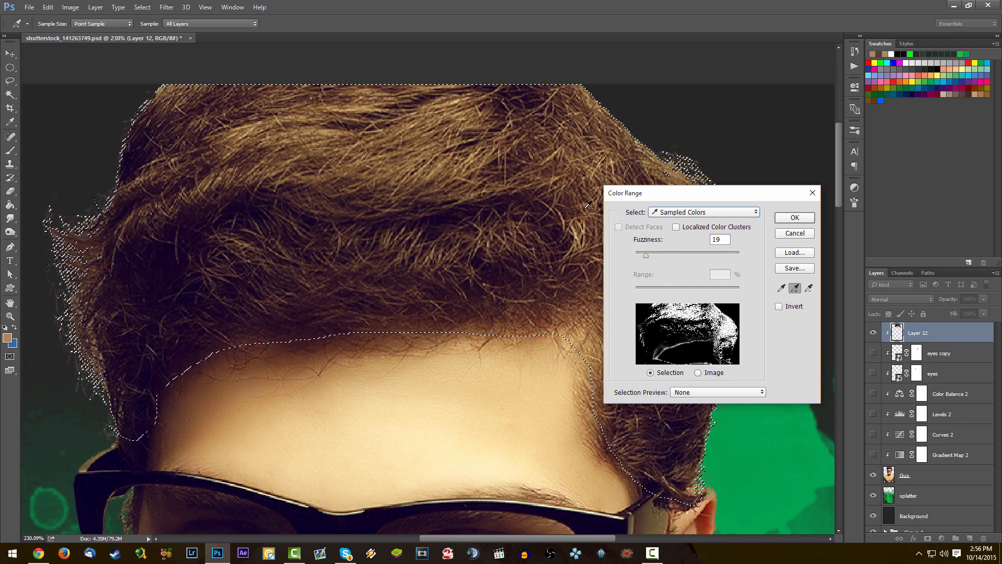
- Apply the sampled-color selection, copy the selected hair strands to a new layer, and delete Layer 12
{"action": "left_click", "coordinate": [800, 221]}
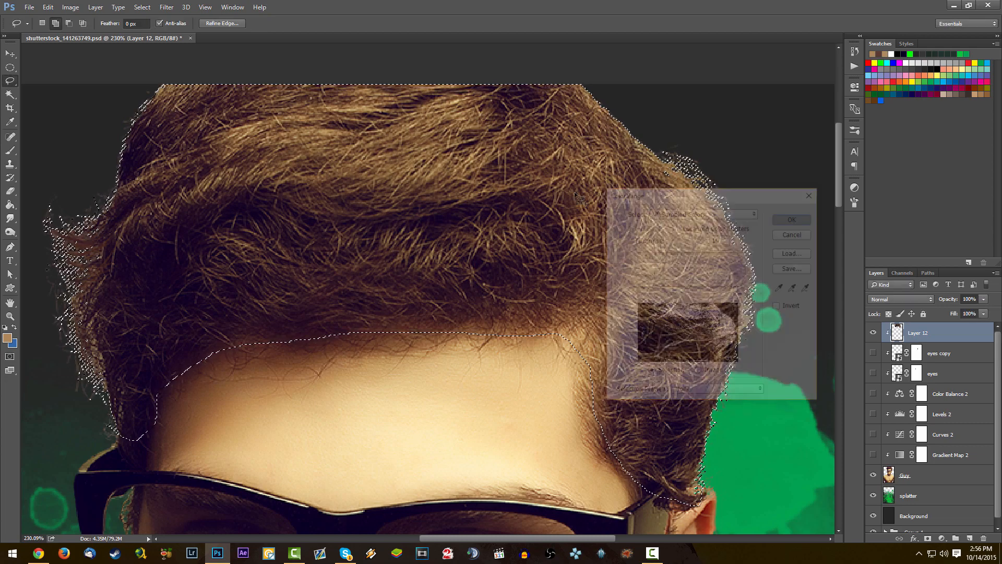
{"action": "scroll", "coordinate": [445, 176], "scroll_direction": "down", "scroll_amount": 6}
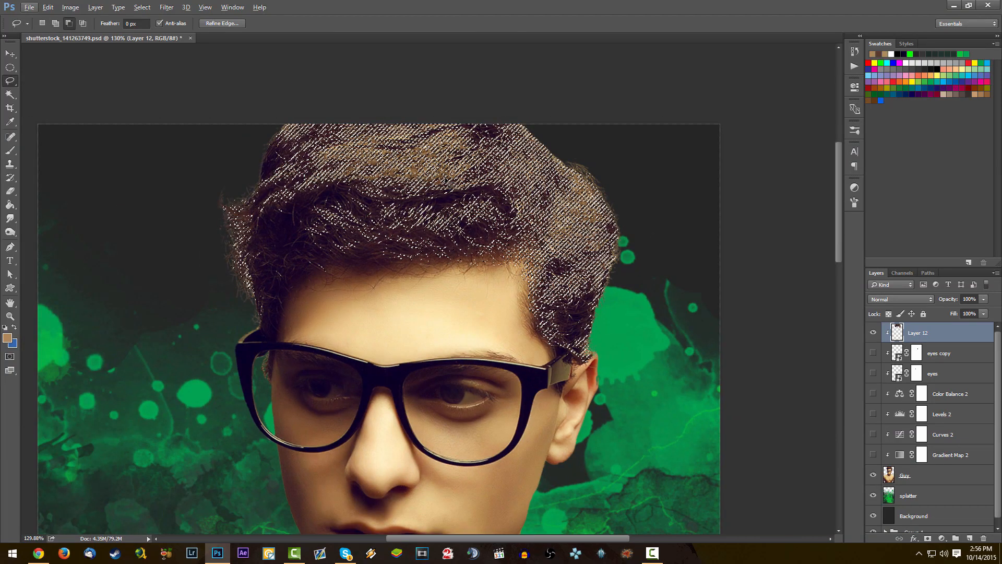
{"action": "scroll", "coordinate": [446, 178], "scroll_direction": "down", "scroll_amount": 3}
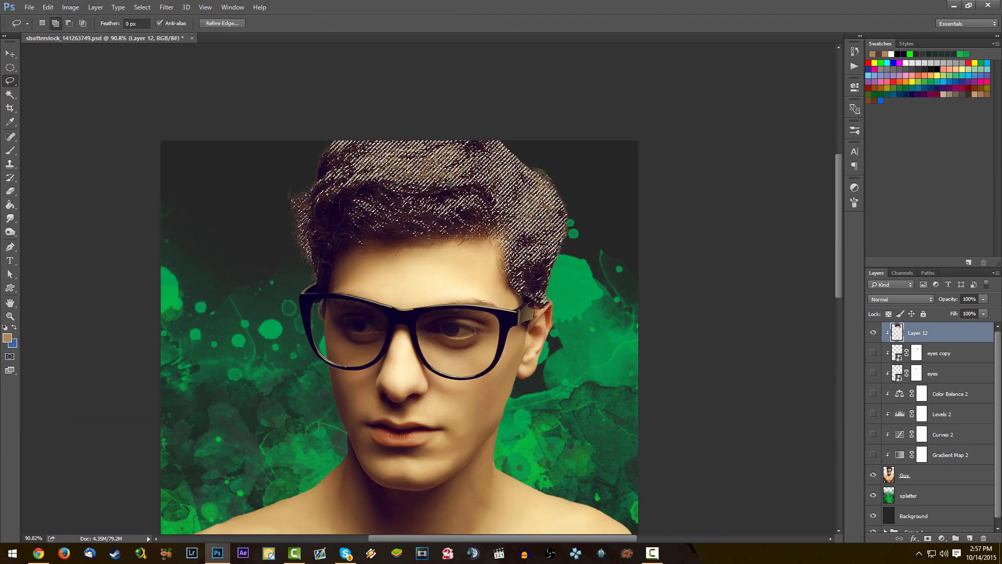
{"action": "key", "text": "ctrl+d"}
{"action": "key", "text": "ctrl+shift+alt+n"}
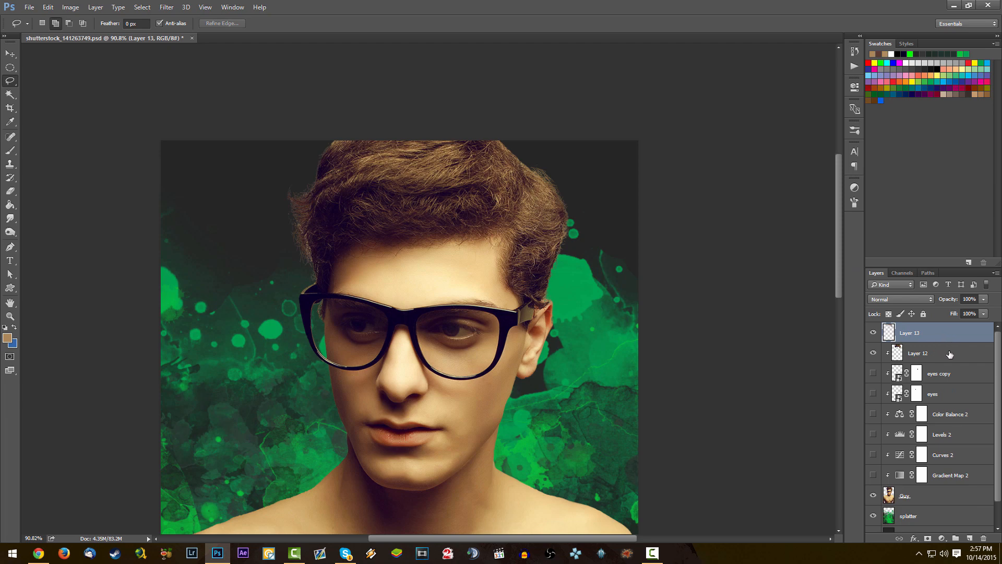
{"action": "left_click", "coordinate": [958, 350]}
{"action": "key", "text": "Delete"}
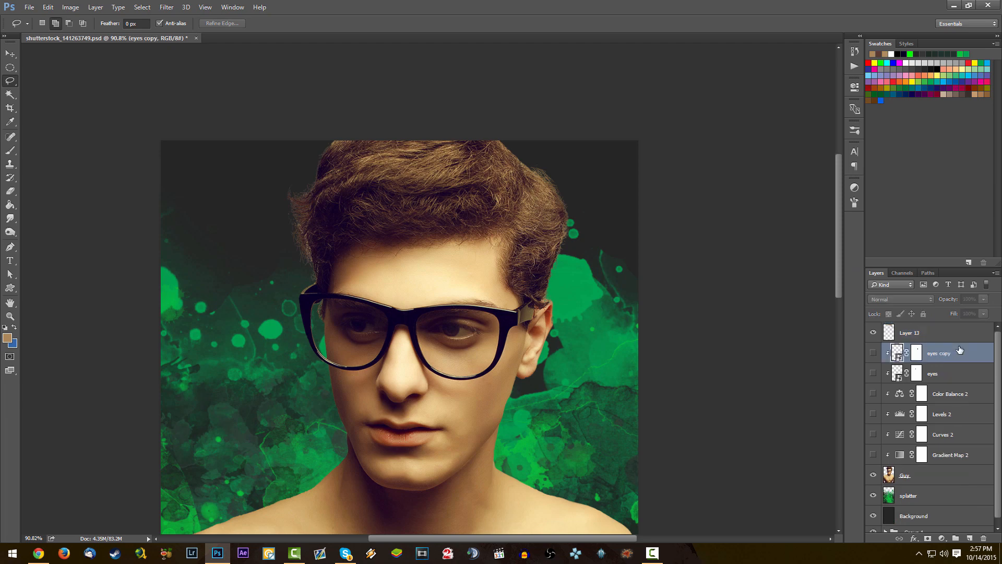
- Clip the hair strand layer, Layer 13, to the Guy layer as part of the clipping stack
{"action": "left_click", "coordinate": [932, 337]}
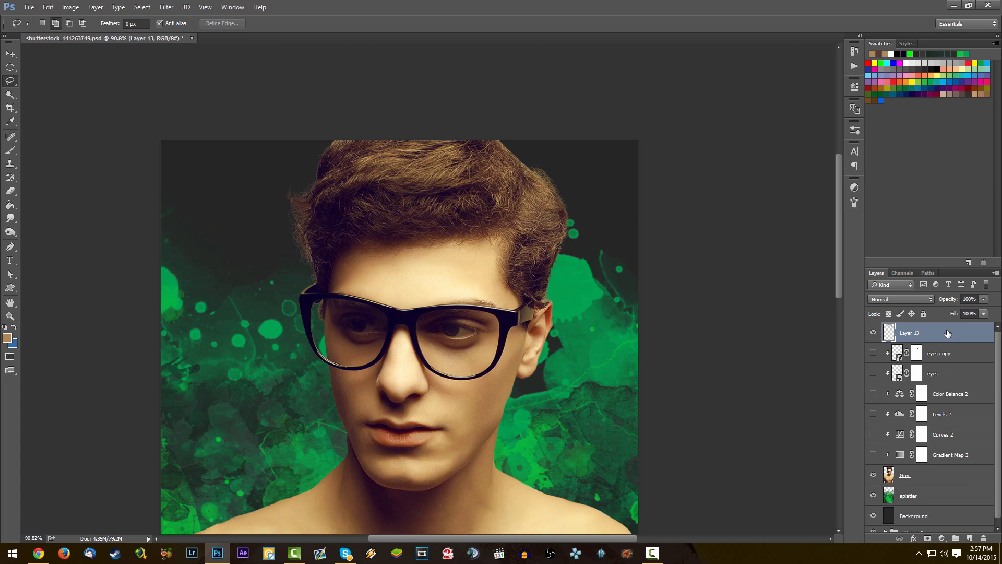
{"action": "left_click_drag", "start_coordinate": [580, 271], "coordinate": [610, 343]}
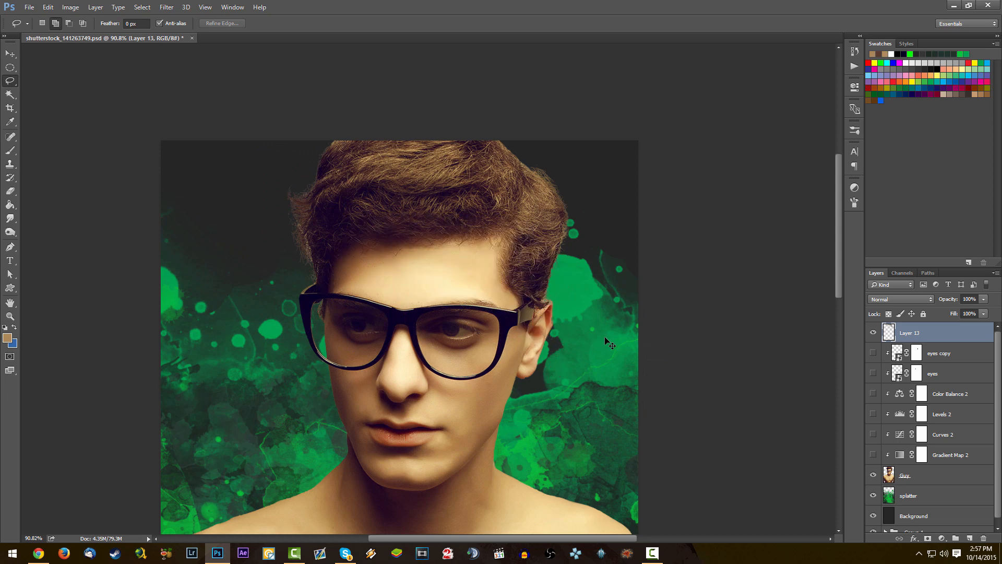
{"action": "right_click", "coordinate": [957, 336]}
{"action": "left_click", "coordinate": [915, 268]}
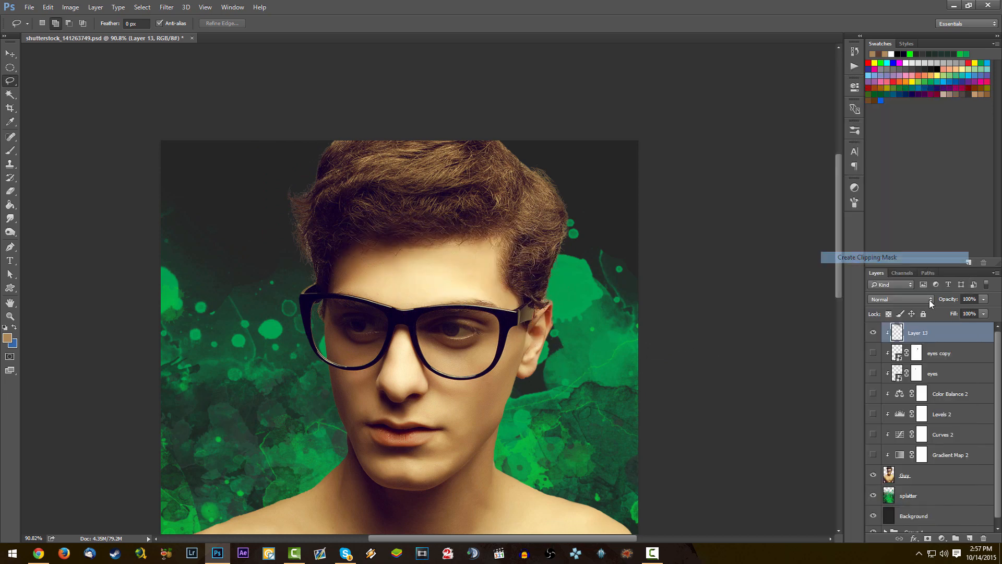
- Show the Gradient Map 2, Curves 2, Levels 2, Color Balance 2, eyes and eyes copy layers beneath the hair strands
{"action": "left_click_drag", "start_coordinate": [876, 455], "coordinate": [873, 354]}
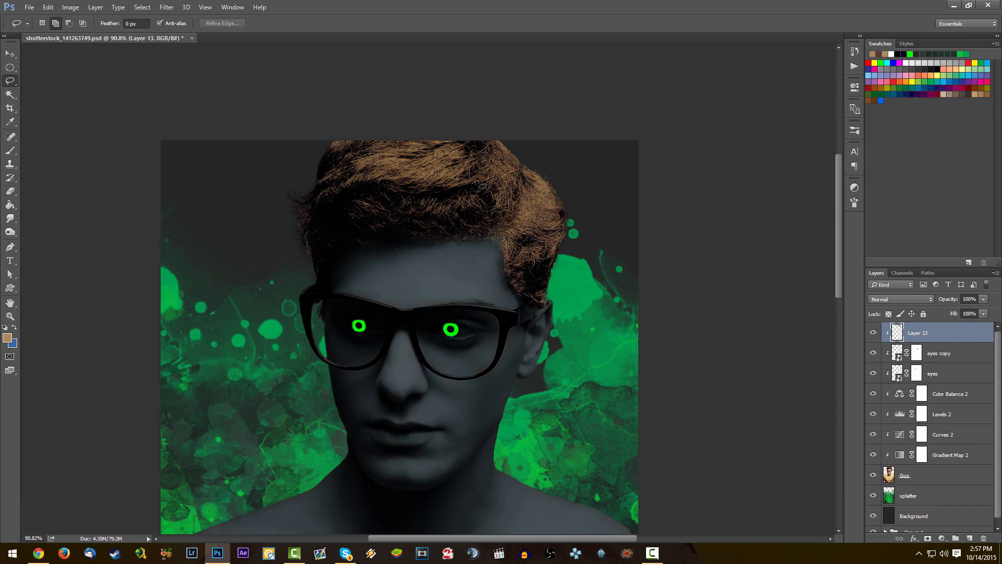
{"action": "scroll", "coordinate": [488, 168], "scroll_direction": "up", "scroll_amount": 2}
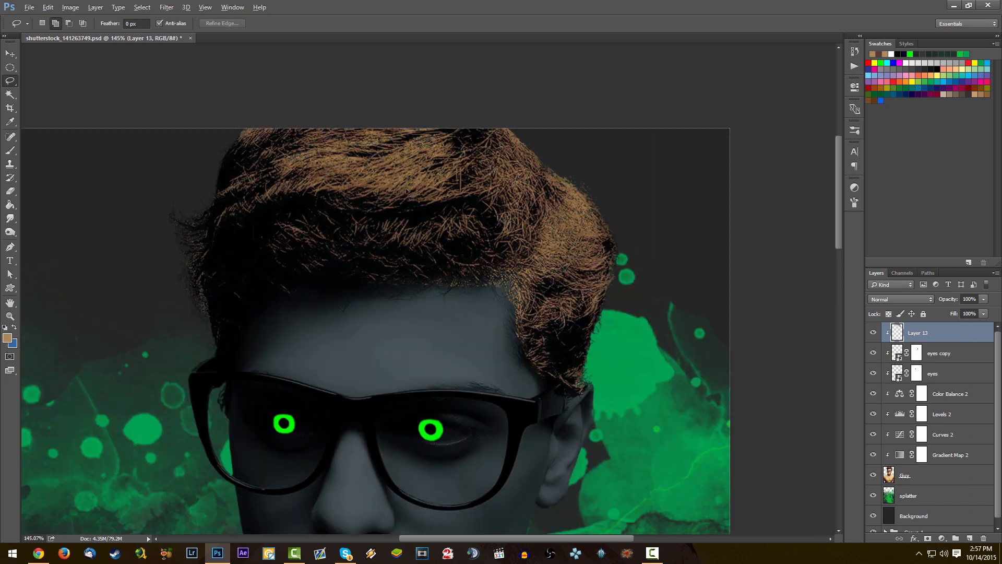
{"action": "scroll", "coordinate": [481, 211], "scroll_direction": "down", "scroll_amount": 2}
{"action": "scroll", "coordinate": [490, 222], "scroll_direction": "up", "scroll_amount": 1}
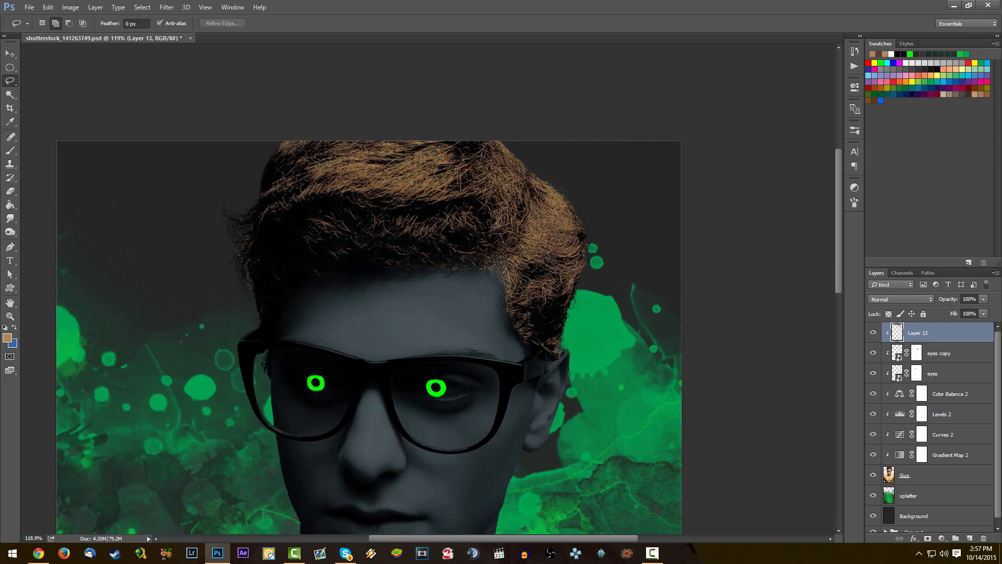
{"action": "scroll", "coordinate": [488, 222], "scroll_direction": "up", "scroll_amount": 1}
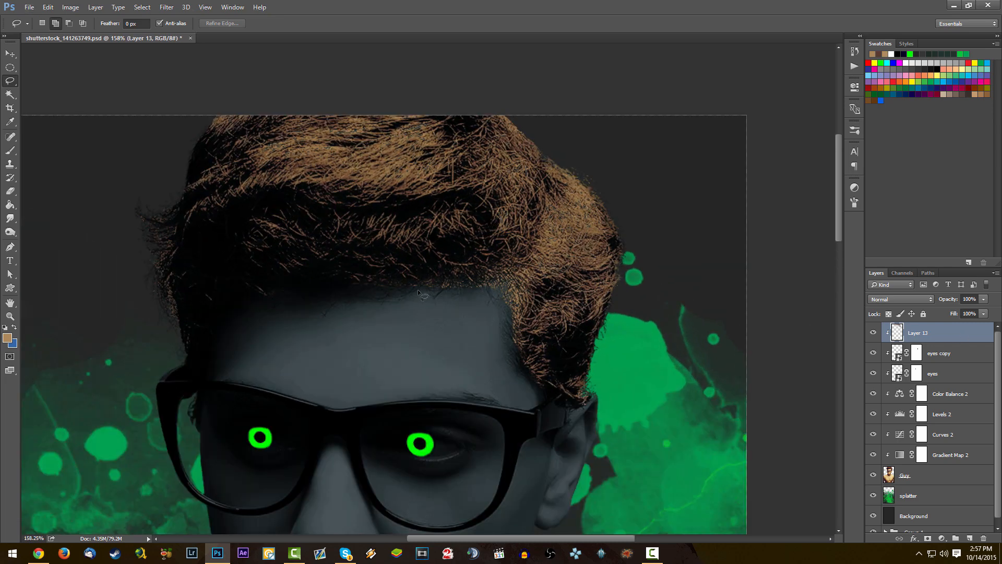
{"action": "key", "text": "e"}
{"action": "right_click", "coordinate": [489, 82]}
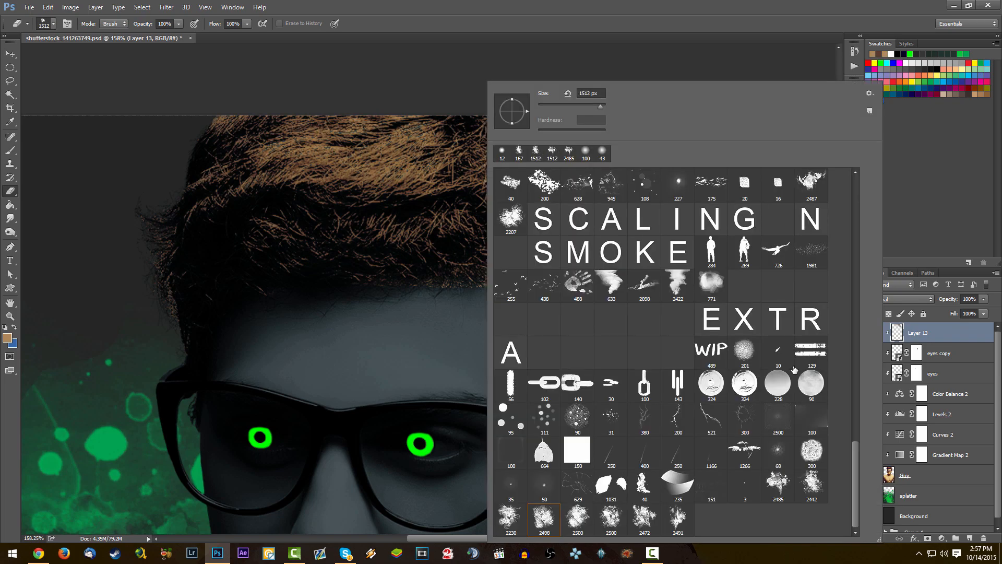
{"action": "left_click_drag", "start_coordinate": [853, 449], "coordinate": [863, 190]}
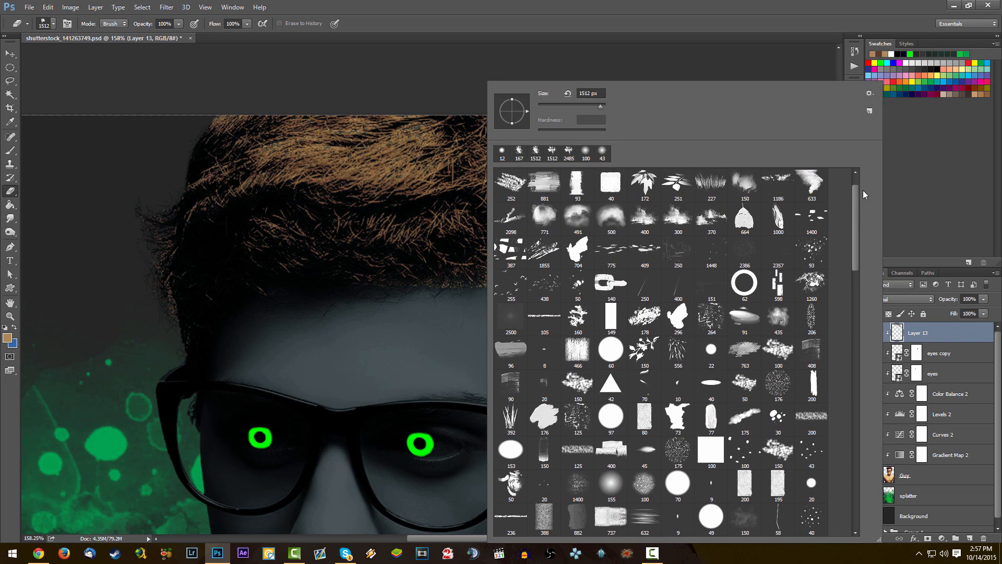
{"action": "left_click", "coordinate": [951, 344]}
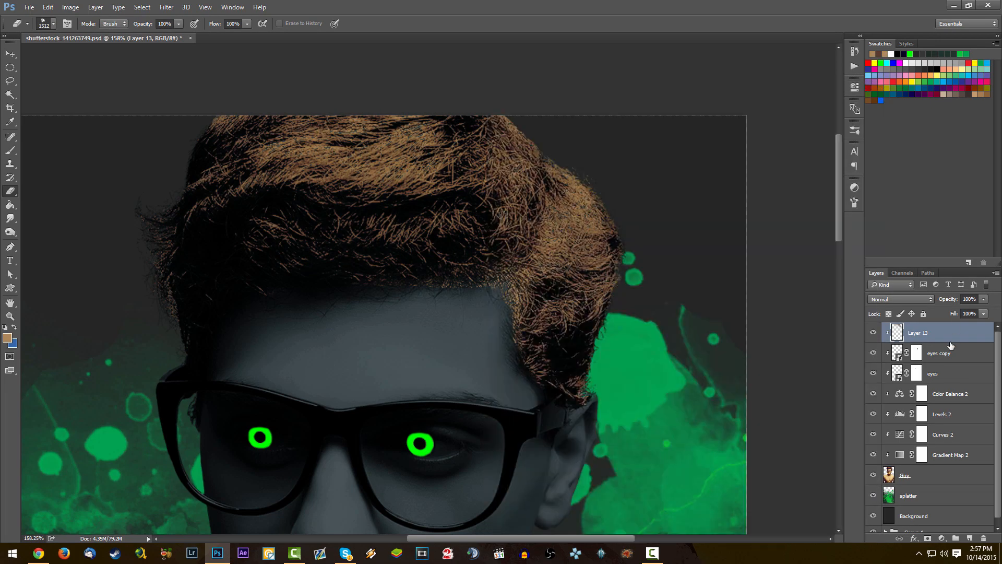
- Add a layer mask to Layer 13 and set up a soft round brush at 170 px with 0% hardness
{"action": "left_click", "coordinate": [929, 539]}
{"action": "key", "text": "b"}
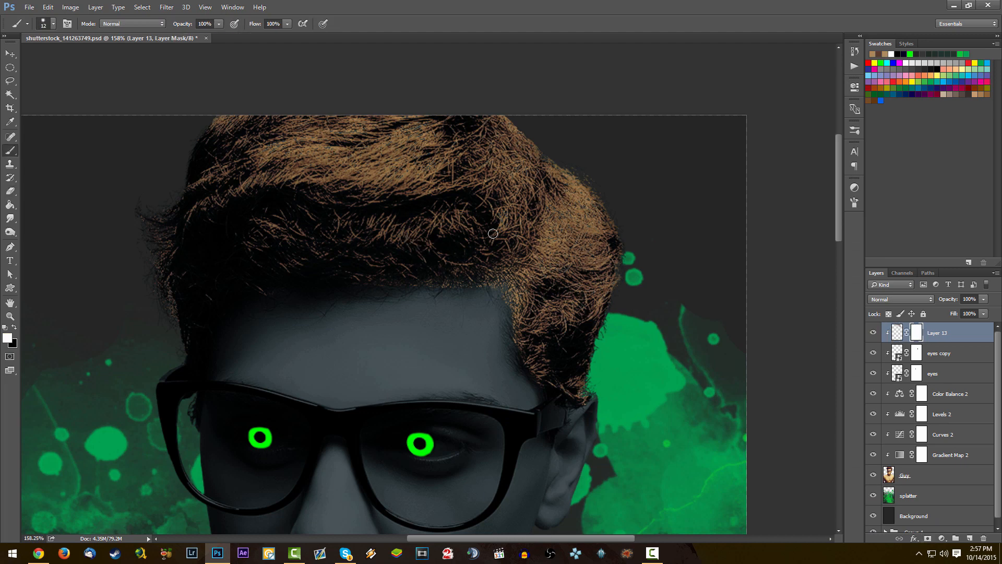
{"action": "right_click", "coordinate": [522, 235]}
{"action": "left_click_drag", "start_coordinate": [615, 108], "coordinate": [578, 132]}
{"action": "left_click", "coordinate": [625, 106]}
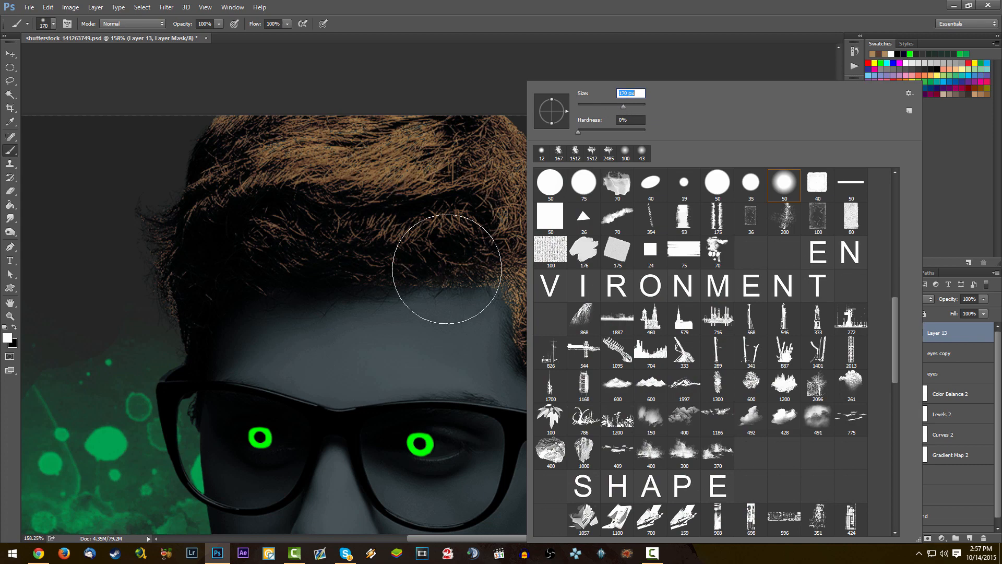
{"action": "left_click", "coordinate": [927, 332]}
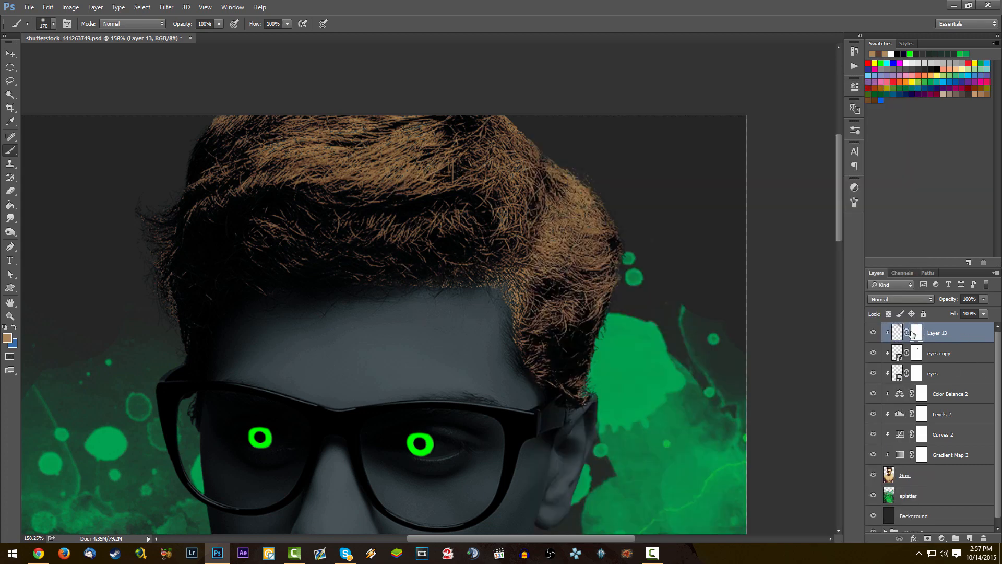
- Paint black on Layer 13's mask to hide the hair strands along the forehead hairline and down the sideburn by the ear
{"action": "left_click", "coordinate": [913, 333]}
{"action": "key", "text": "d"}
{"action": "mouse_move", "coordinate": [463, 358]}
{"action": "left_mouse_down"}
{"action": "mouse_move", "coordinate": [485, 317]}
{"action": "mouse_move", "coordinate": [239, 364]}
{"action": "mouse_move", "coordinate": [157, 358]}
{"action": "left_mouse_up"}
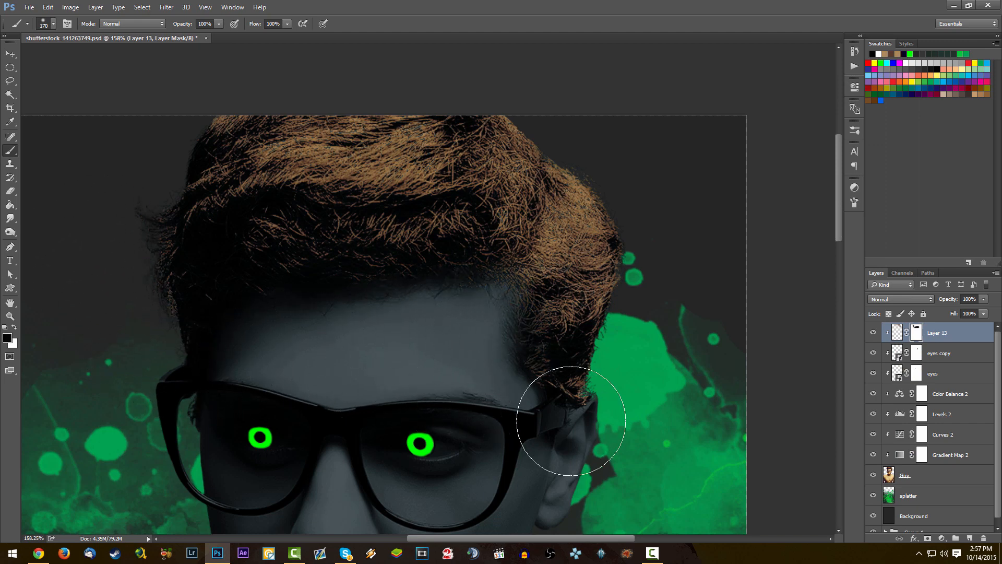
{"action": "mouse_move", "coordinate": [566, 448]}
{"action": "left_mouse_down"}
{"action": "mouse_move", "coordinate": [611, 452]}
{"action": "mouse_move", "coordinate": [497, 414]}
{"action": "mouse_move", "coordinate": [475, 329]}
{"action": "left_mouse_up"}
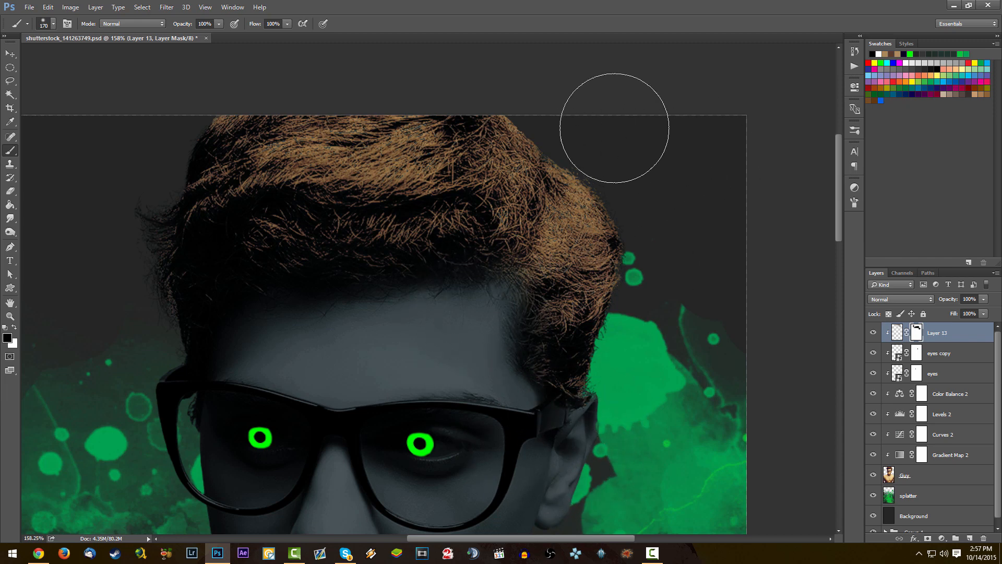
{"action": "scroll", "coordinate": [398, 281], "scroll_direction": "down", "scroll_amount": 3}
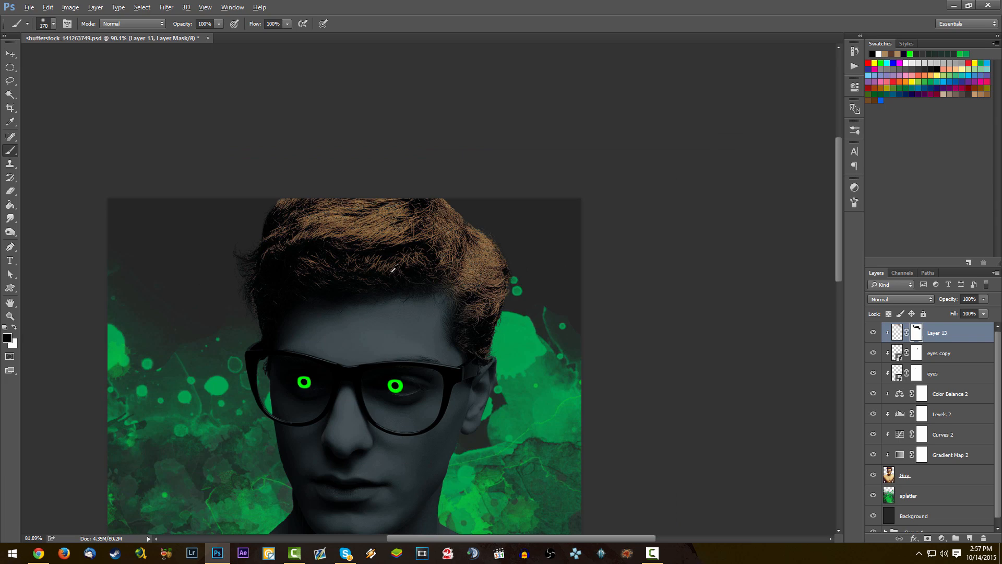
{"action": "scroll", "coordinate": [393, 269], "scroll_direction": "down", "scroll_amount": 1}
{"action": "scroll", "coordinate": [472, 322], "scroll_direction": "up", "scroll_amount": 5}
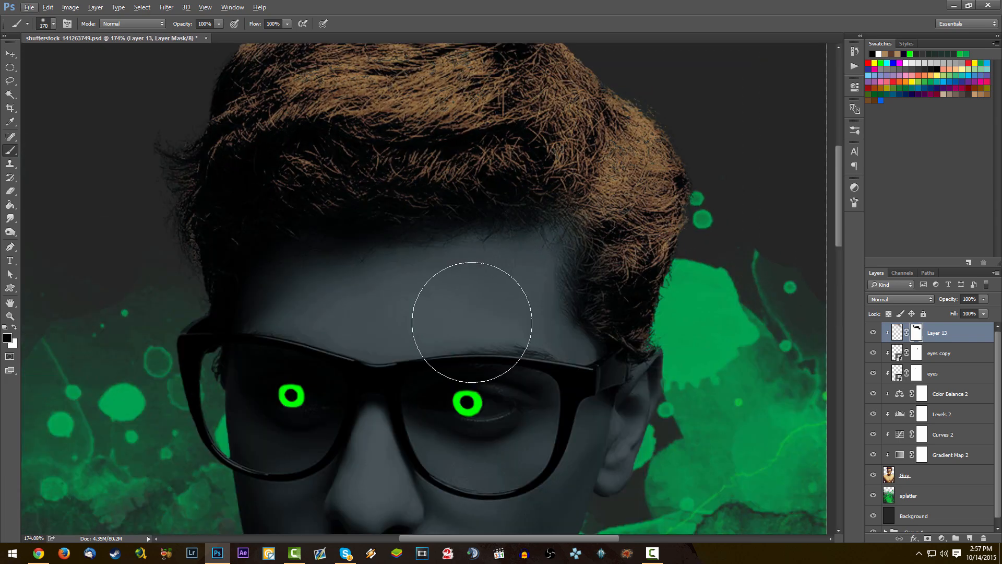
{"action": "scroll", "coordinate": [472, 322], "scroll_direction": "up", "scroll_amount": 2}
- Colorize Layer 13's hair strands green with Hue/Saturation at hue 113, saturation 47 and lightness -1
{"action": "left_click", "coordinate": [896, 334]}
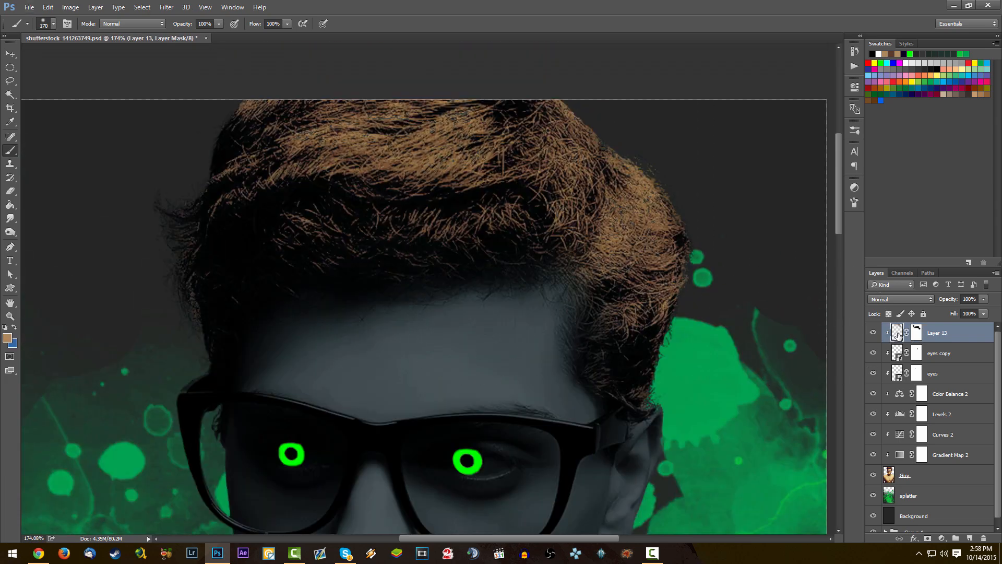
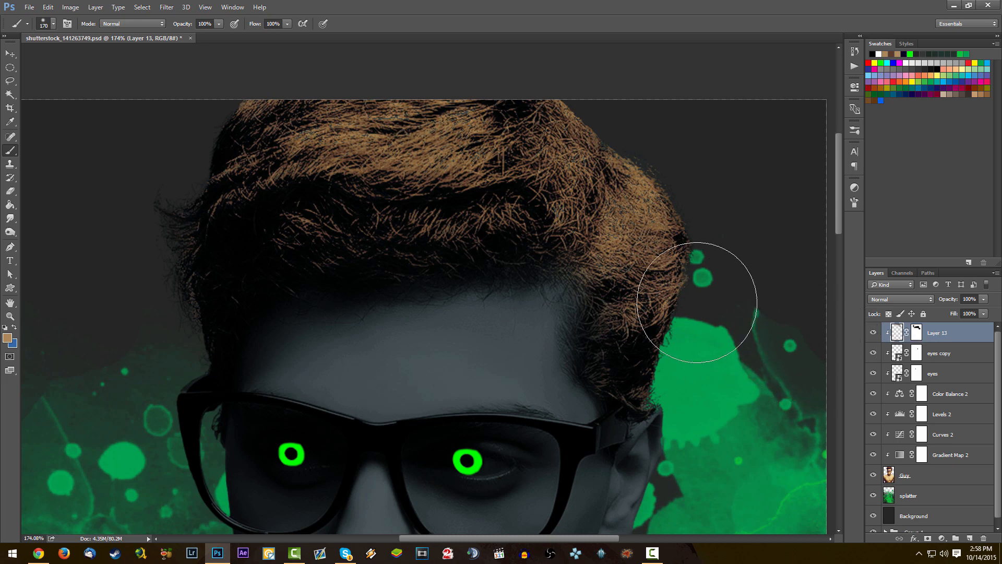
{"action": "key", "text": "ctrl+u"}
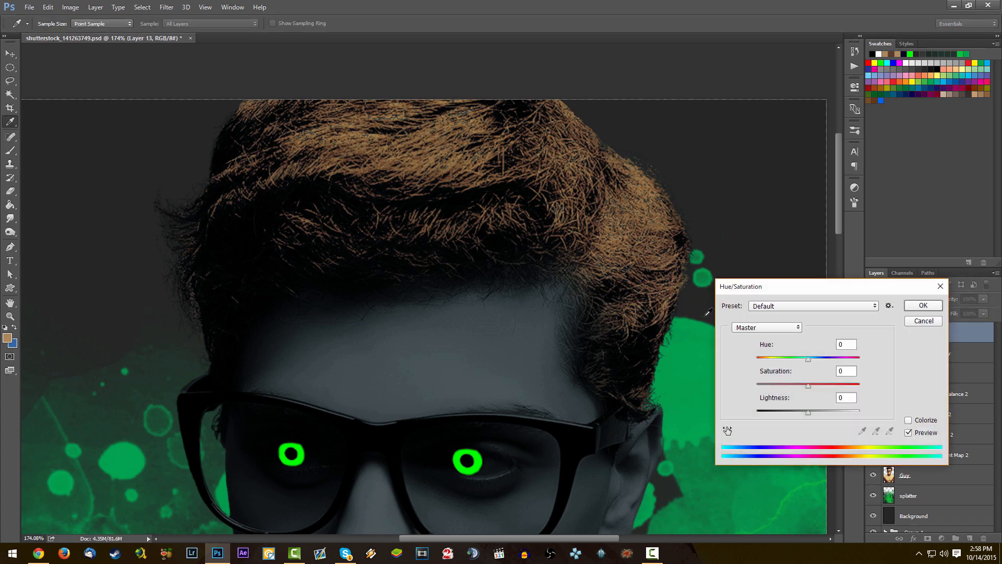
{"action": "left_click", "coordinate": [908, 420]}
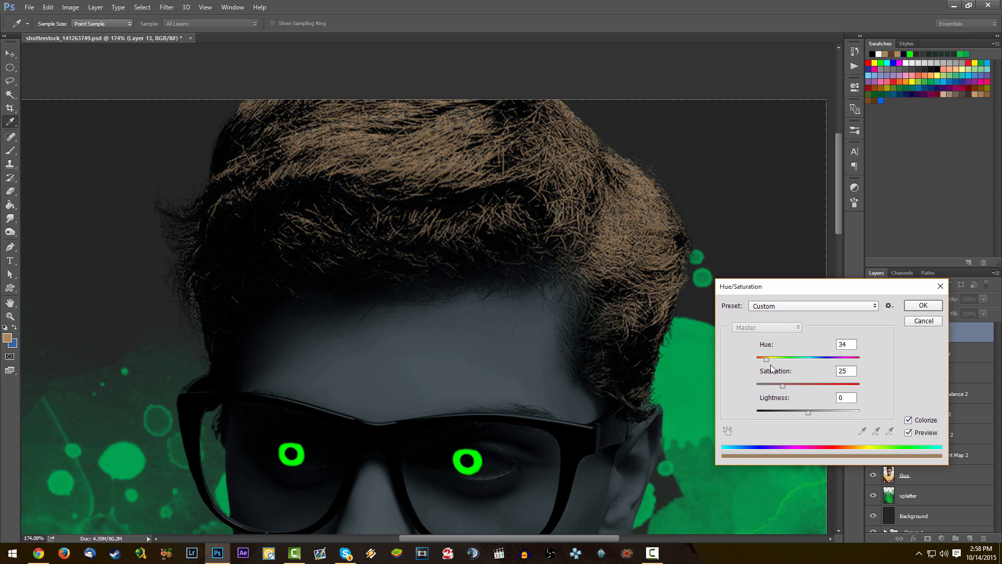
{"action": "mouse_move", "coordinate": [789, 382]}
{"action": "left_mouse_down"}
{"action": "mouse_move", "coordinate": [819, 387]}
{"action": "mouse_move", "coordinate": [805, 390]}
{"action": "left_mouse_up"}
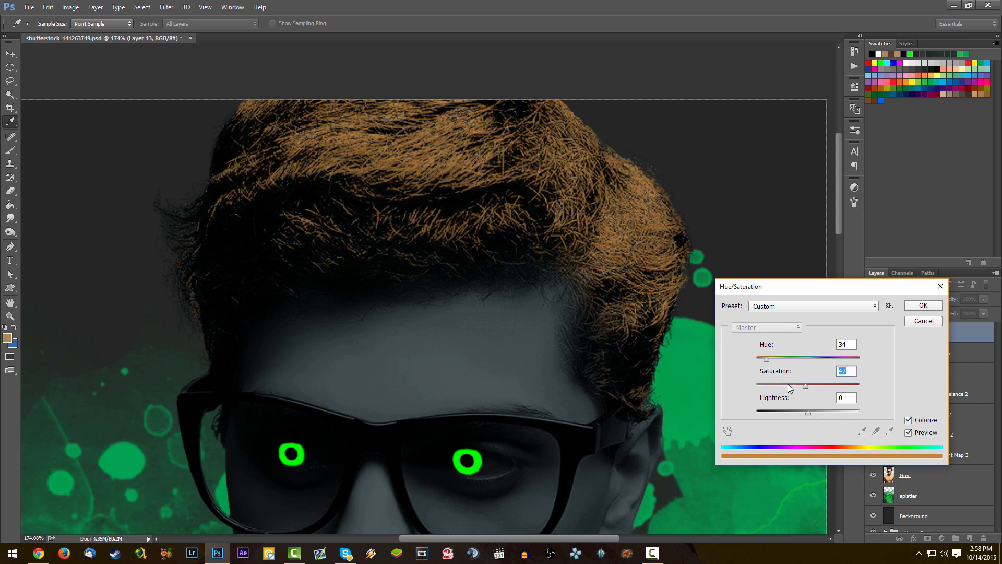
{"action": "left_click_drag", "start_coordinate": [809, 412], "coordinate": [806, 410]}
{"action": "left_click_drag", "start_coordinate": [769, 360], "coordinate": [794, 364]}
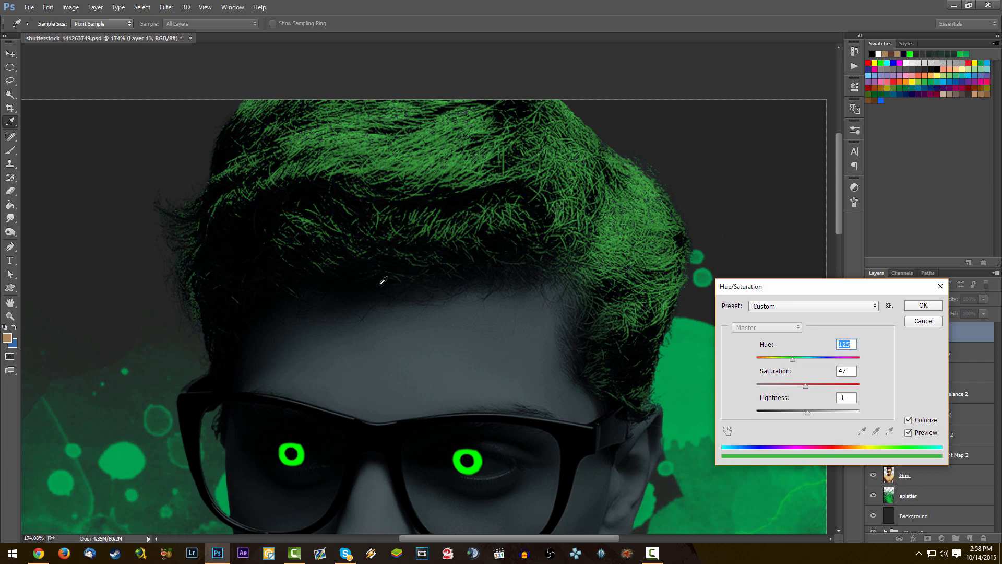
{"action": "mouse_move", "coordinate": [793, 362]}
{"action": "left_mouse_down"}
{"action": "mouse_move", "coordinate": [851, 363]}
{"action": "mouse_move", "coordinate": [787, 364]}
{"action": "left_mouse_up"}
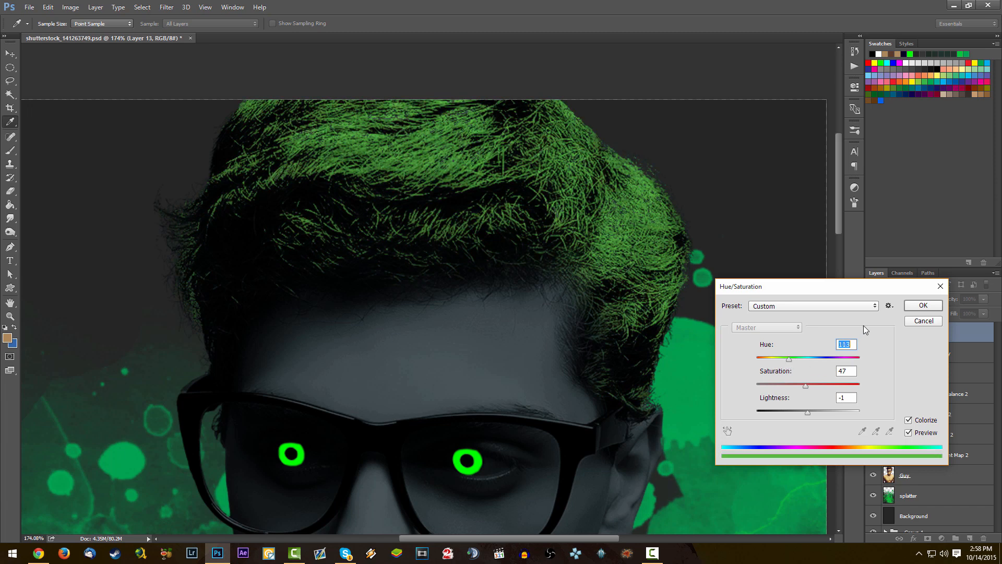
{"action": "left_click", "coordinate": [922, 307]}
- Save the document and change Layer 13's blend mode to Color Dodge
{"action": "key", "text": "b"}
{"action": "scroll", "coordinate": [386, 129], "scroll_direction": "down", "scroll_amount": 5}
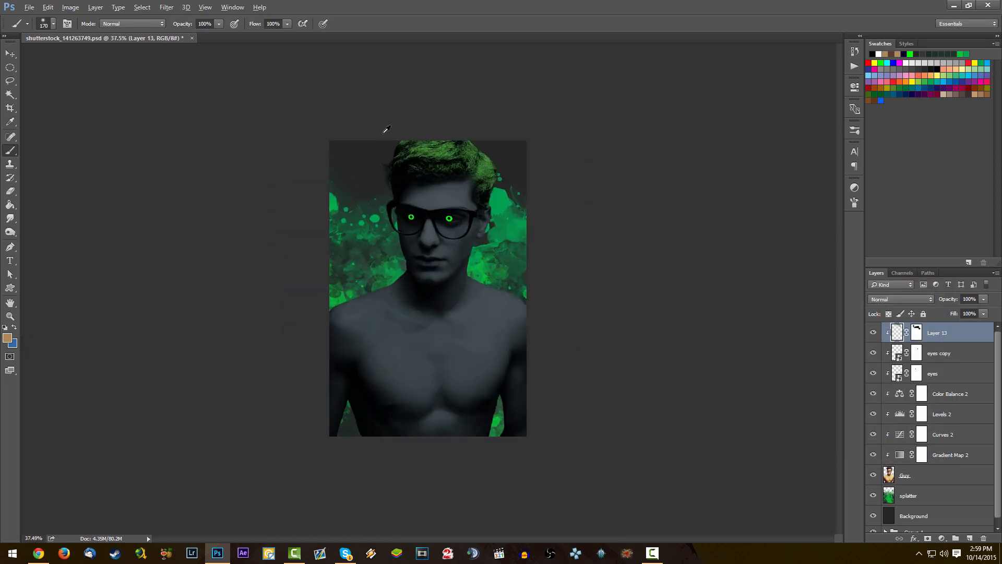
{"action": "scroll", "coordinate": [386, 129], "scroll_direction": "up", "scroll_amount": 5}
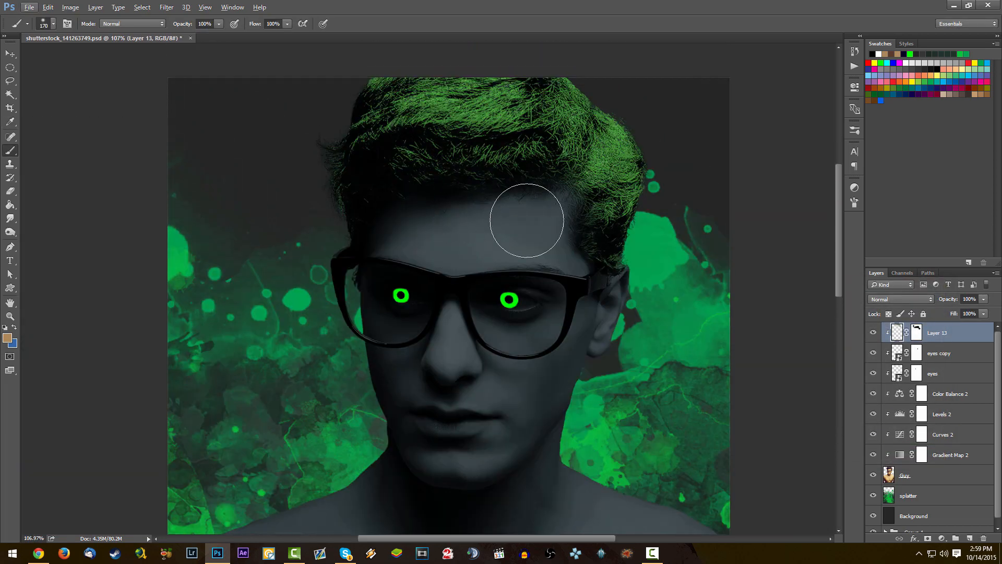
{"action": "key", "text": "ctrl+s"}
{"action": "left_click", "coordinate": [919, 299]}
{"action": "scroll", "coordinate": [918, 298], "scroll_direction": "down", "scroll_amount": 3}
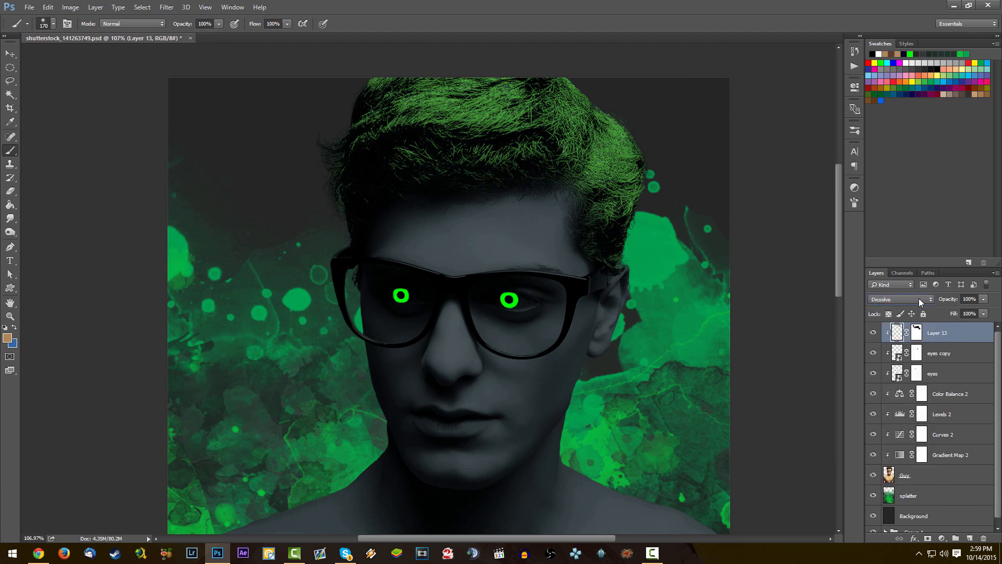
{"action": "scroll", "coordinate": [919, 298], "scroll_direction": "down", "scroll_amount": 5}
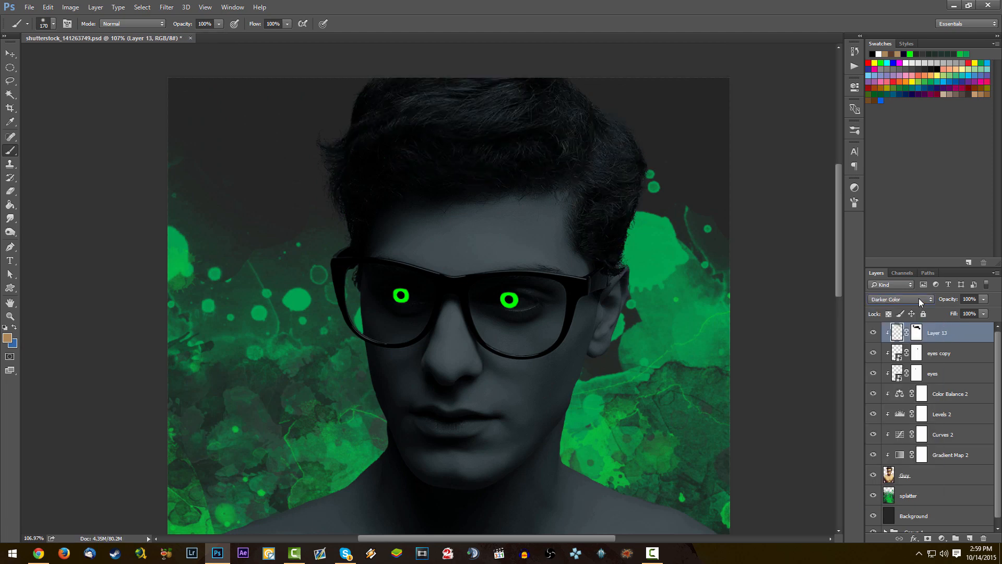
{"action": "scroll", "coordinate": [917, 299], "scroll_direction": "down", "scroll_amount": 3}
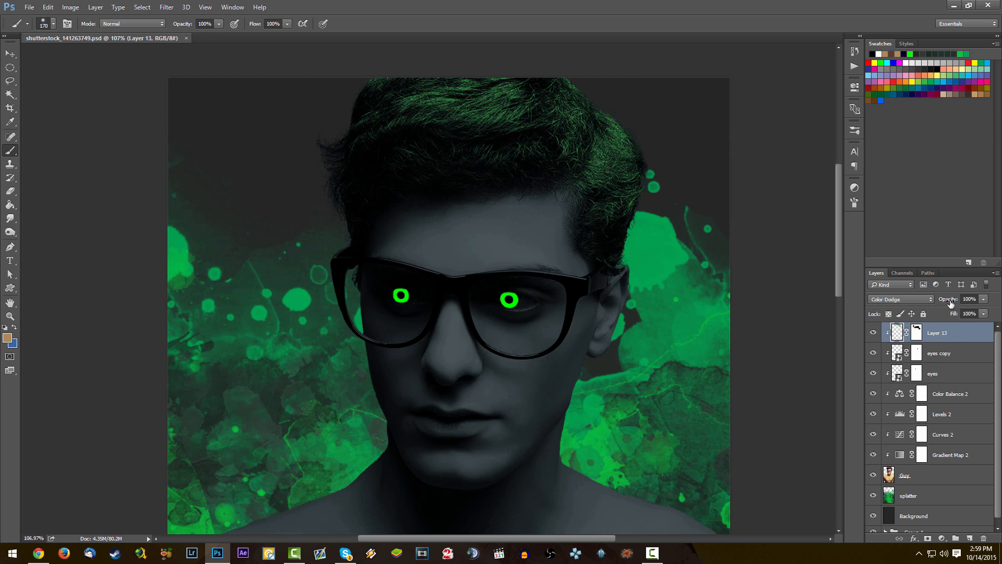
- Lower the opacity of the green hair strand layer, Layer 13, to 57%
{"action": "left_click_drag", "start_coordinate": [948, 299], "coordinate": [882, 312]}
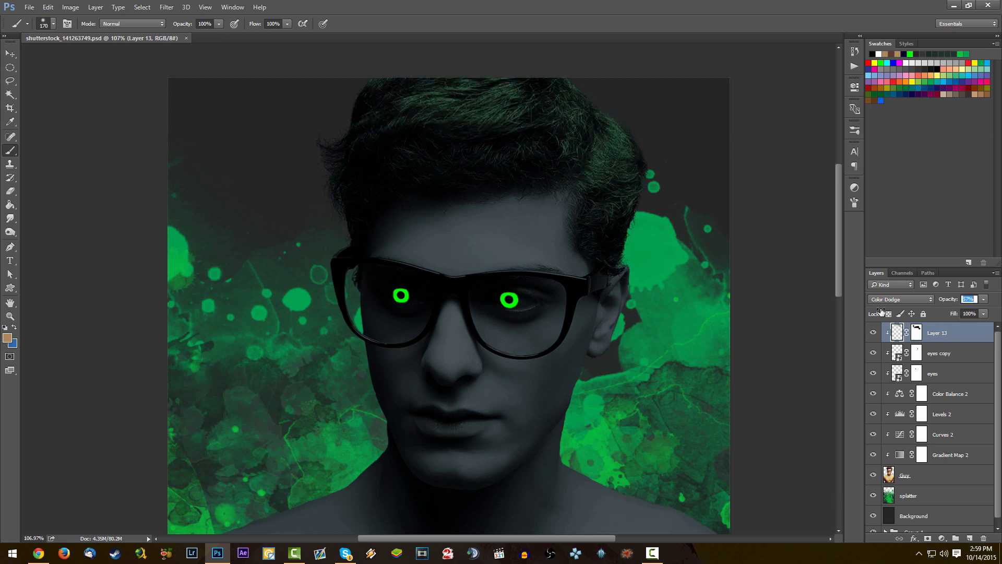
{"action": "scroll", "coordinate": [560, 266], "scroll_direction": "down", "scroll_amount": 1}
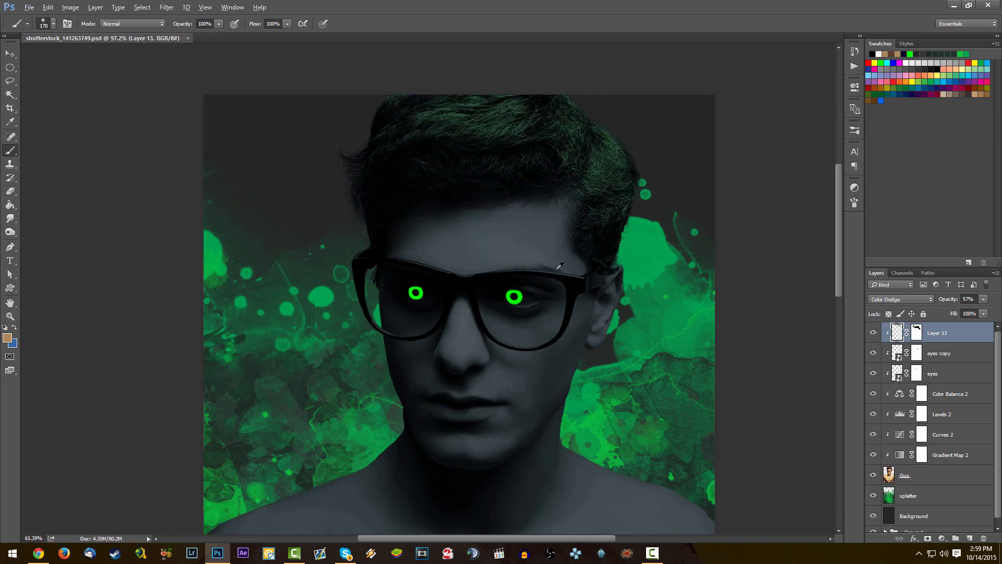
{"action": "scroll", "coordinate": [478, 231], "scroll_direction": "down", "scroll_amount": 3}
{"action": "scroll", "coordinate": [451, 202], "scroll_direction": "up", "scroll_amount": 2}
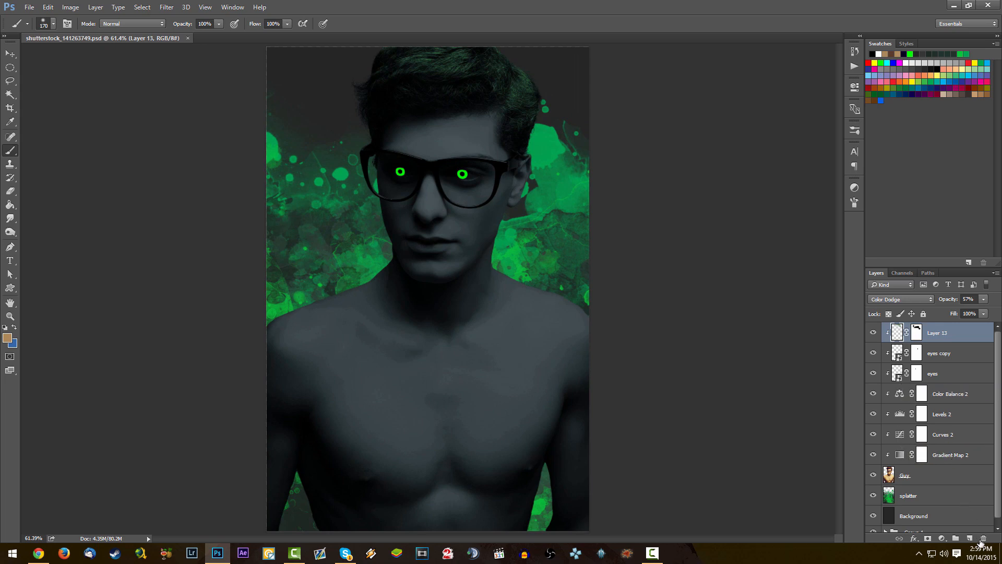
- Create a new layer named "splashes front" above Layer 13 and save the document
{"action": "left_click", "coordinate": [970, 539]}
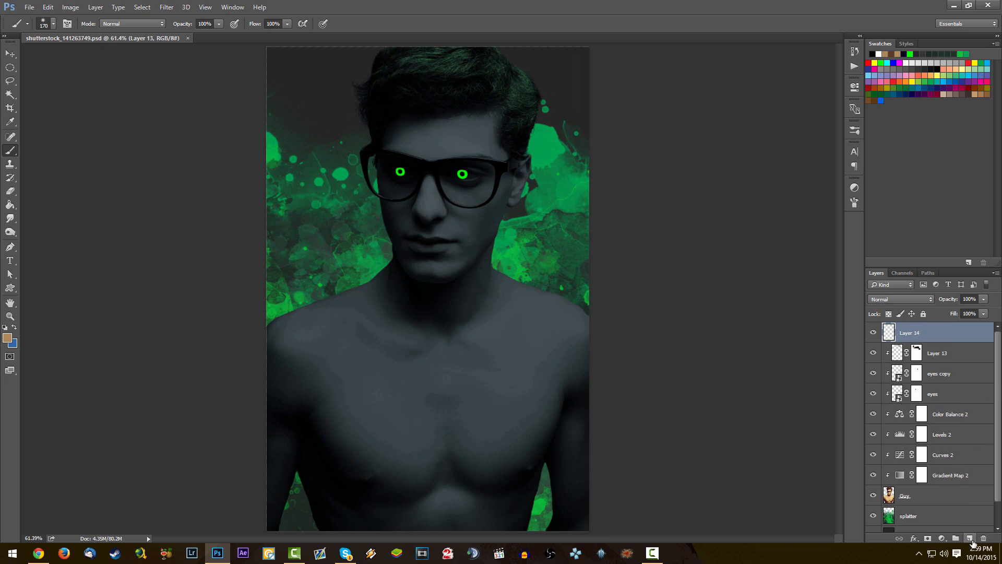
{"action": "double_click", "coordinate": [911, 334]}
{"action": "type", "text": "splashes front"}
{"action": "key", "text": "Return"}
{"action": "key", "text": "ctrl+s"}
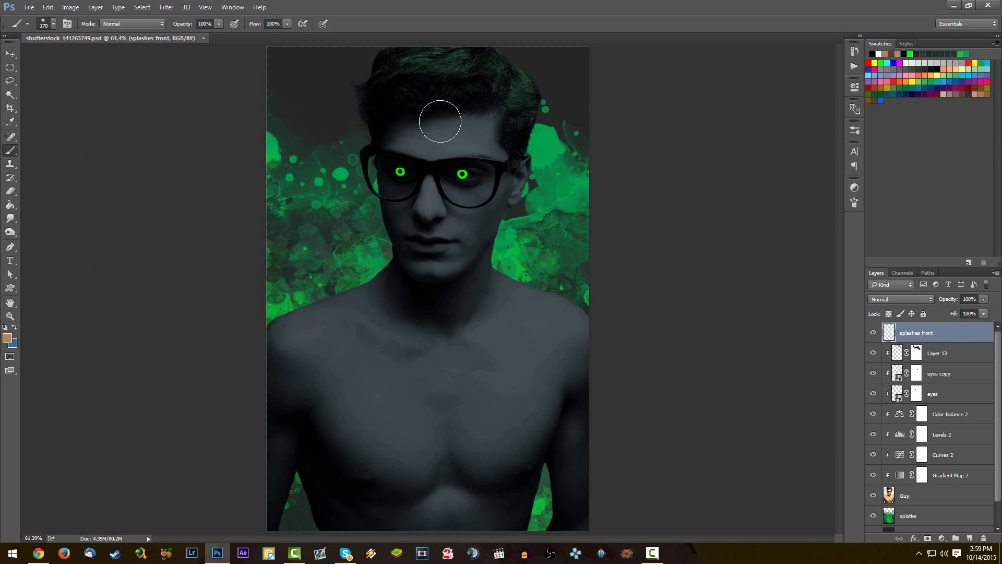
- Choose the 2485 px splatter brush preset for the splashes front layer and reduce its size to 1512 px
{"action": "right_click", "coordinate": [10, 155]}
{"action": "left_click", "coordinate": [31, 148]}
{"action": "left_click", "coordinate": [53, 23]}
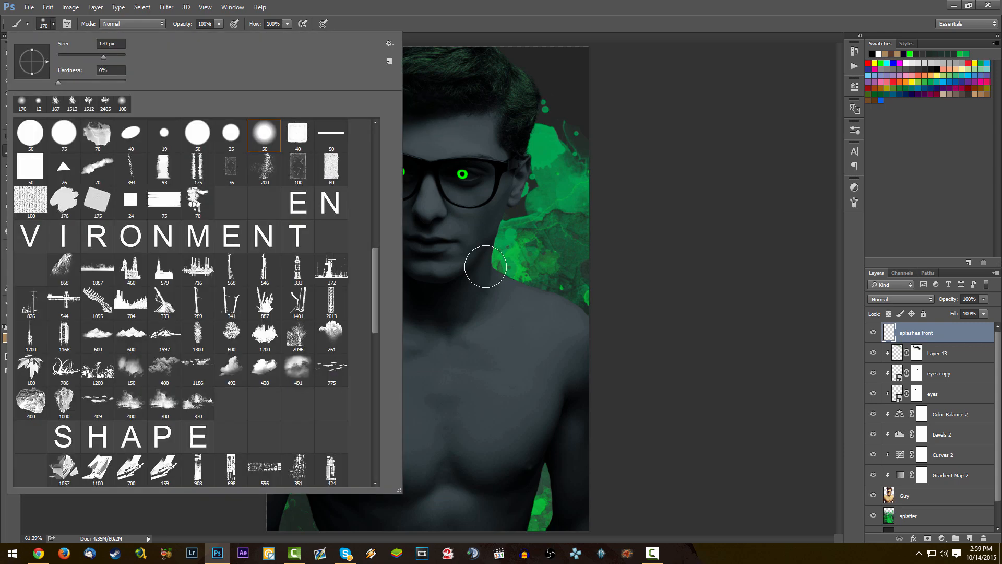
{"action": "left_click_drag", "start_coordinate": [374, 271], "coordinate": [376, 446]}
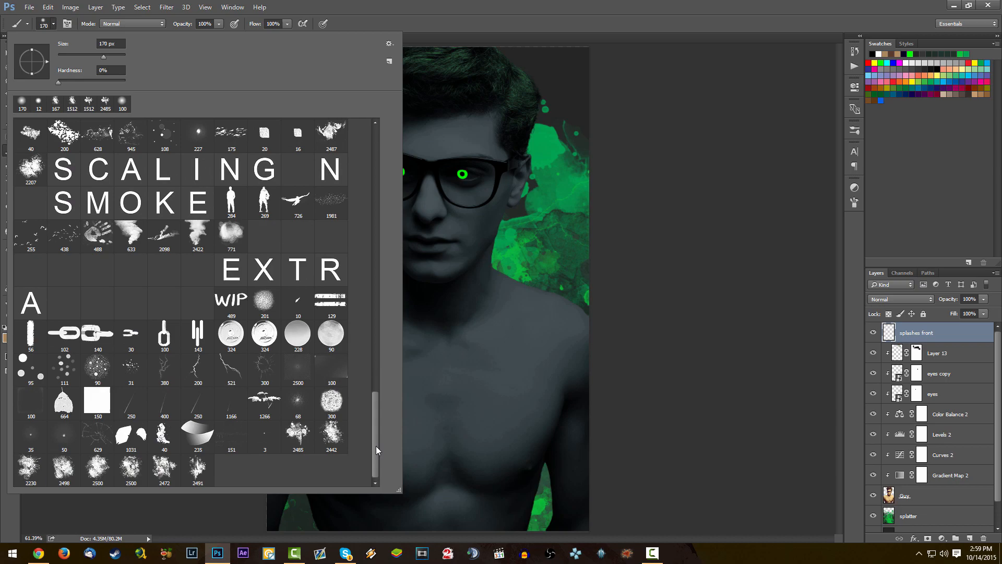
{"action": "left_click", "coordinate": [310, 435]}
{"action": "left_click", "coordinate": [899, 338]}
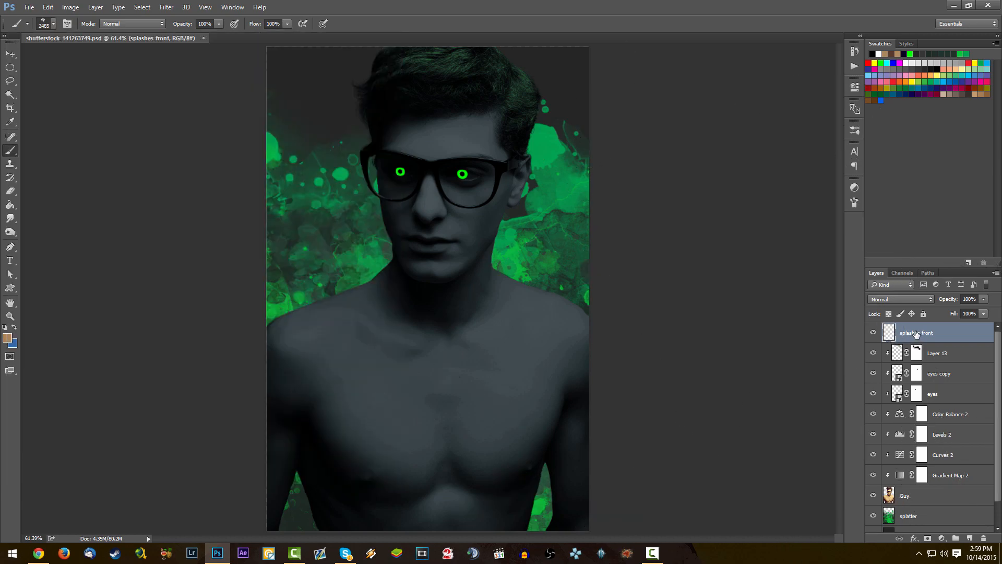
{"action": "right_click", "coordinate": [440, 128]}
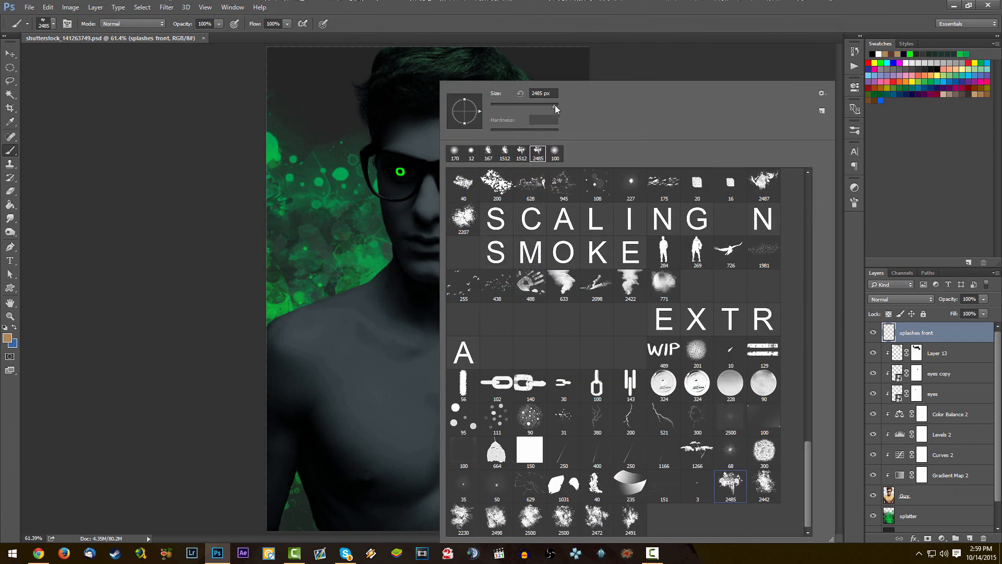
{"action": "left_click_drag", "start_coordinate": [553, 106], "coordinate": [552, 105]}
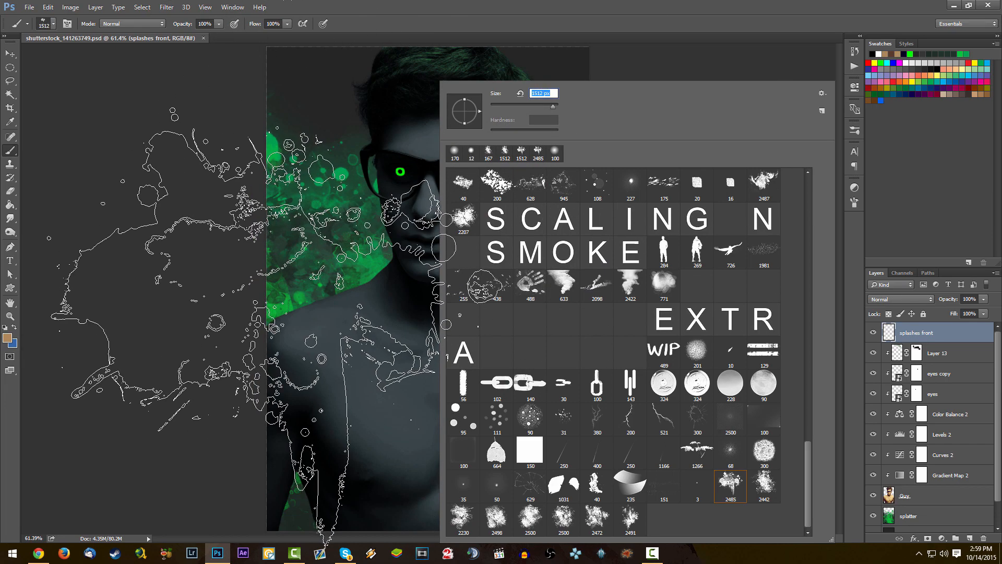
{"action": "left_click", "coordinate": [966, 336]}
- Sample near-black from the man's dark hair as the foreground colour for the splashes front layer
{"action": "scroll", "coordinate": [437, 293], "scroll_direction": "down", "scroll_amount": 2}
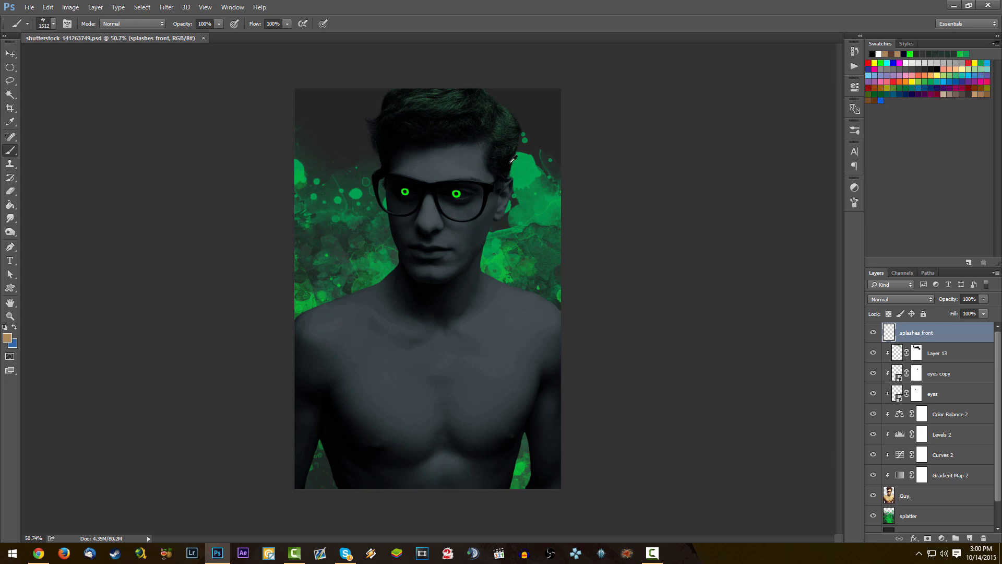
{"action": "left_click", "coordinate": [430, 139], "text": "alt"}
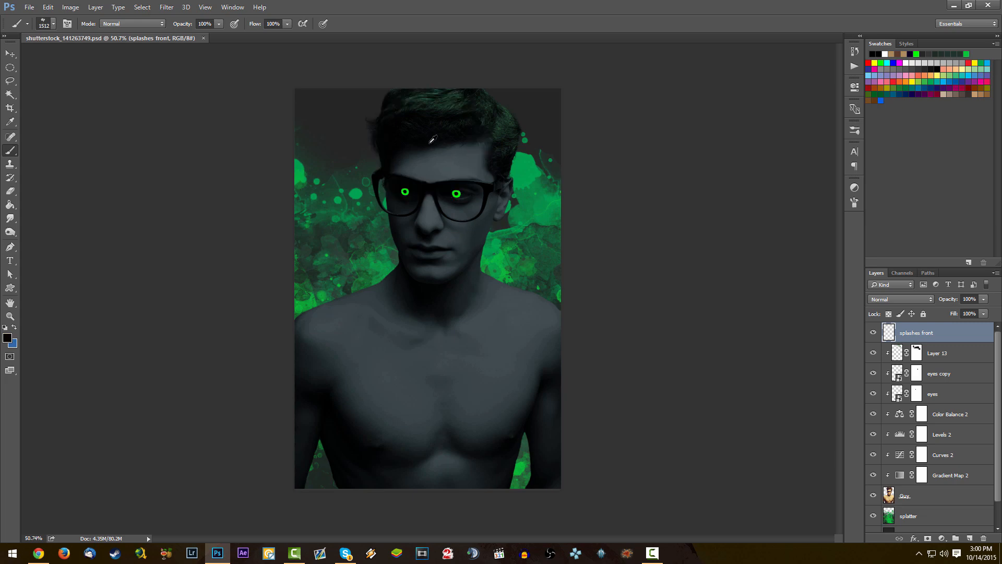
{"action": "left_click", "coordinate": [434, 139], "text": "alt"}
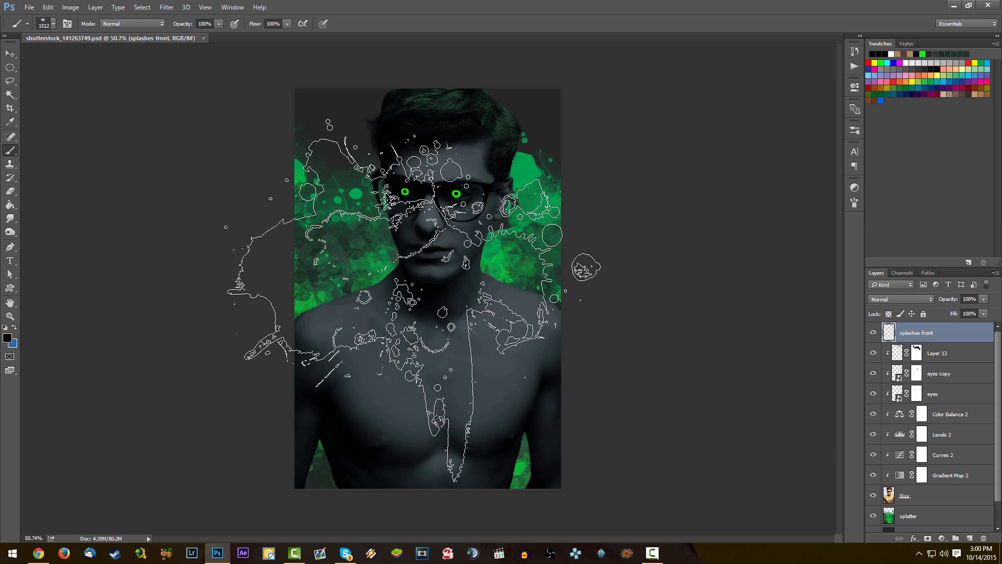
- Stamp black splatters with the 1512 px brush over the man's lower chest, arms and the portrait's lower corners
{"action": "scroll", "coordinate": [418, 379], "scroll_direction": "down", "scroll_amount": 5}
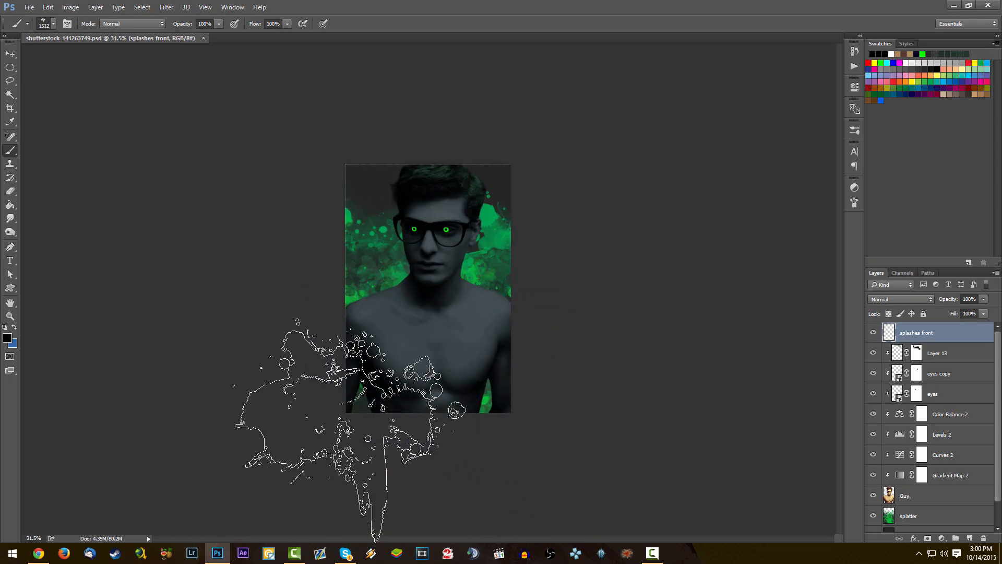
{"action": "left_click", "coordinate": [396, 443]}
{"action": "left_click", "coordinate": [569, 432]}
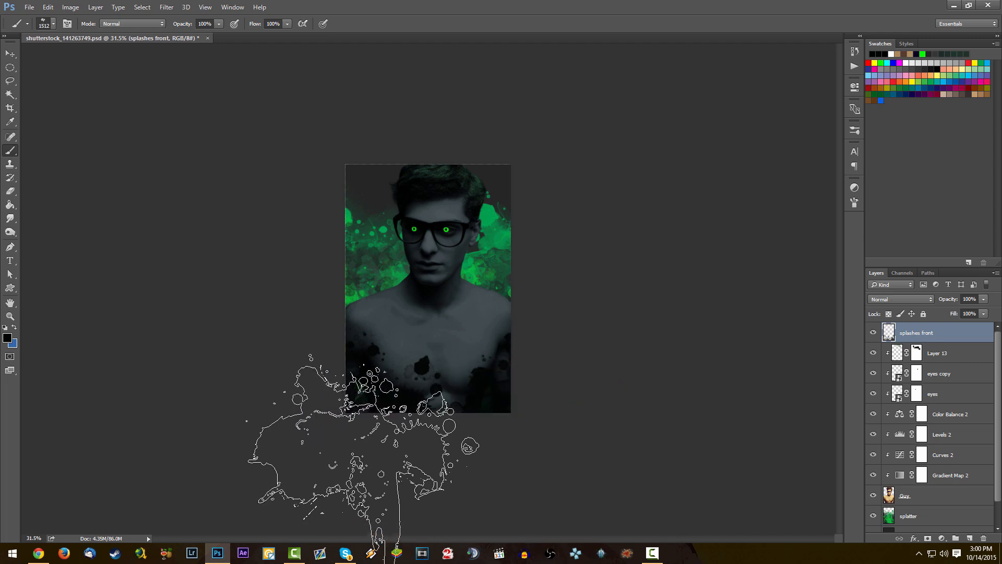
{"action": "left_click", "coordinate": [299, 406]}
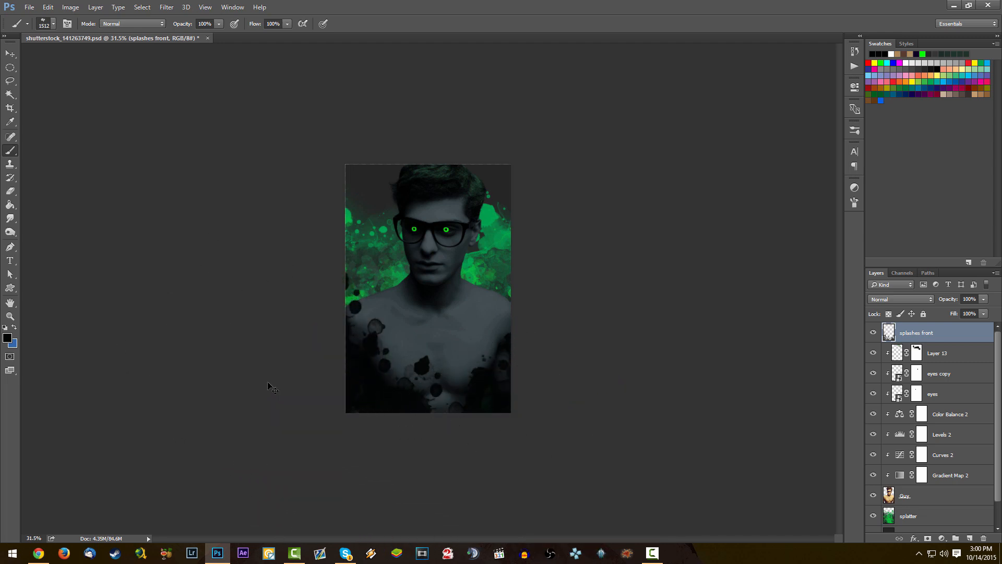
{"action": "scroll", "coordinate": [474, 474], "scroll_direction": "up", "scroll_amount": 4}
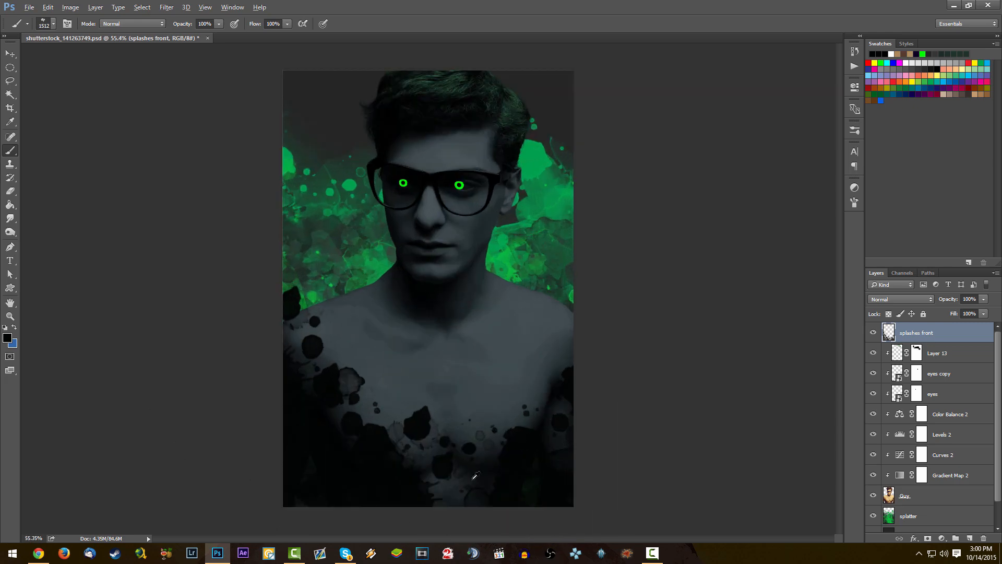
{"action": "scroll", "coordinate": [454, 465], "scroll_direction": "down", "scroll_amount": 4}
{"action": "scroll", "coordinate": [469, 444], "scroll_direction": "up", "scroll_amount": 3}
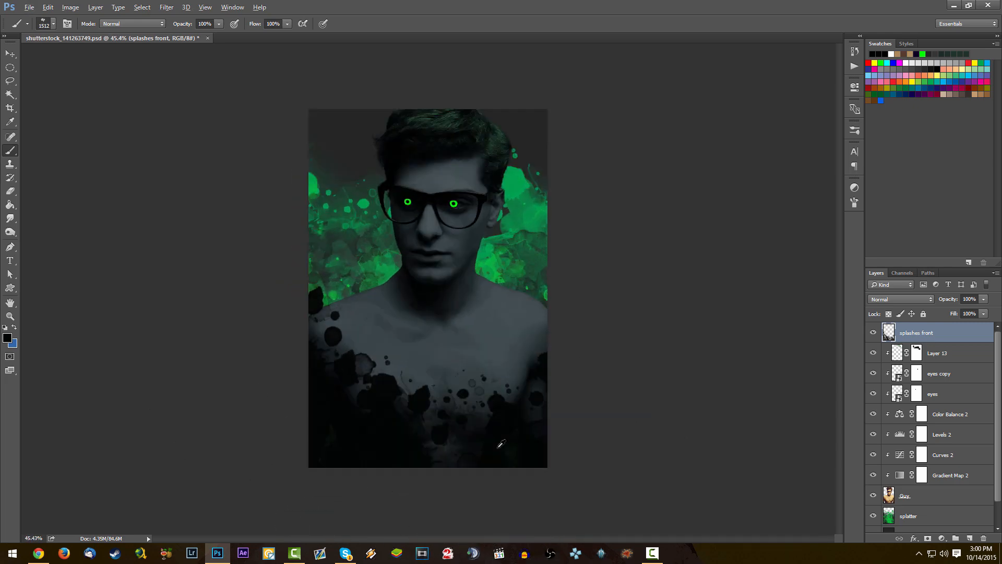
{"action": "scroll", "coordinate": [470, 444], "scroll_direction": "down", "scroll_amount": 3}
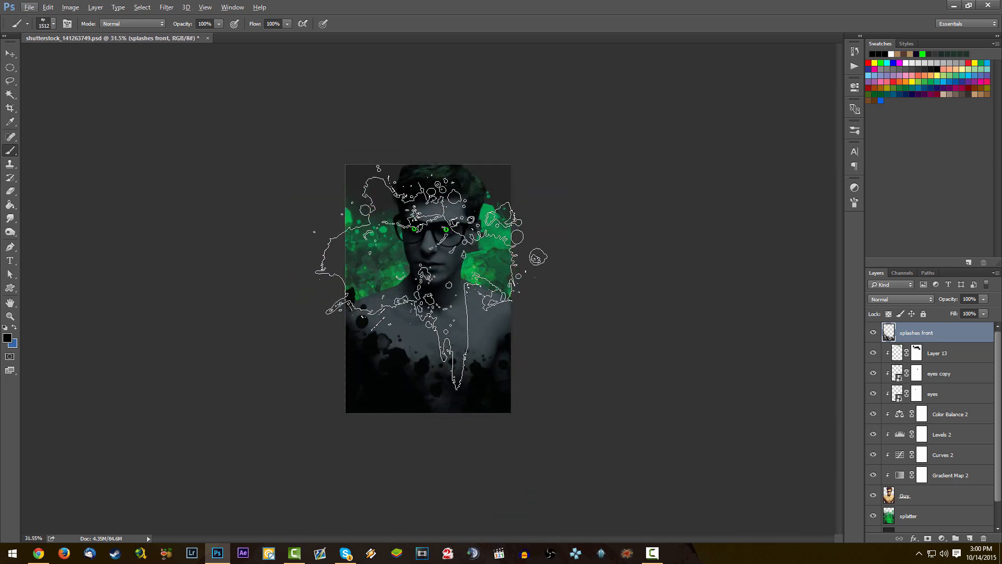
- Choose the 2442 px splatter brush preset at 1163 px and stamp black splatters across the shoulders and lower chest
{"action": "right_click", "coordinate": [446, 245]}
{"action": "left_click", "coordinate": [762, 487]}
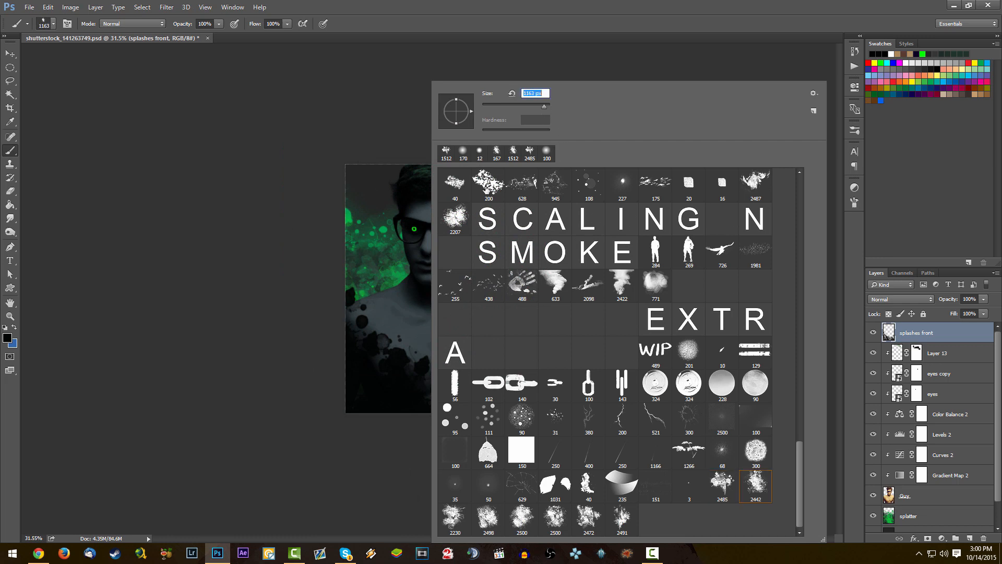
{"action": "left_click", "coordinate": [422, 436]}
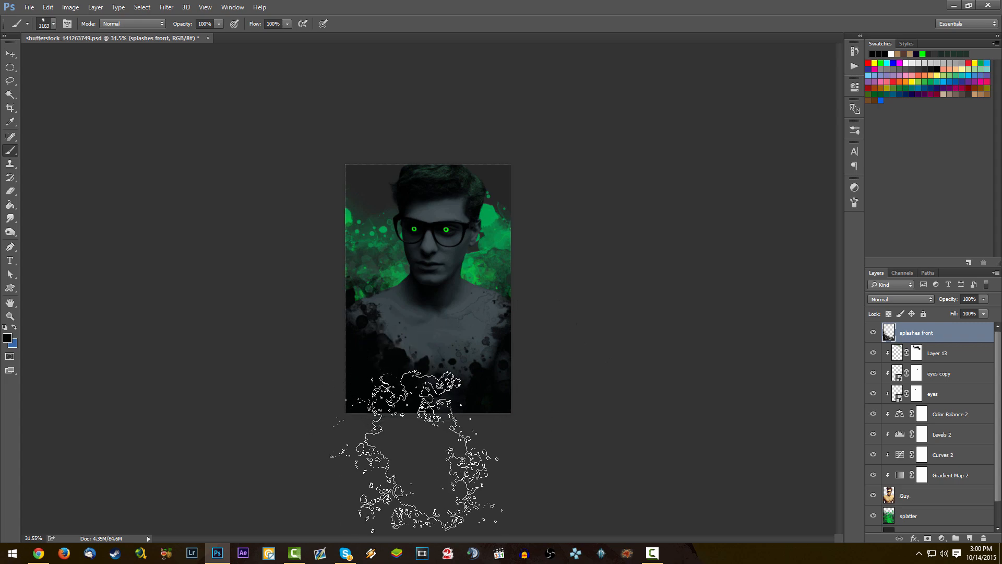
{"action": "scroll", "coordinate": [429, 289], "scroll_direction": "up", "scroll_amount": 2}
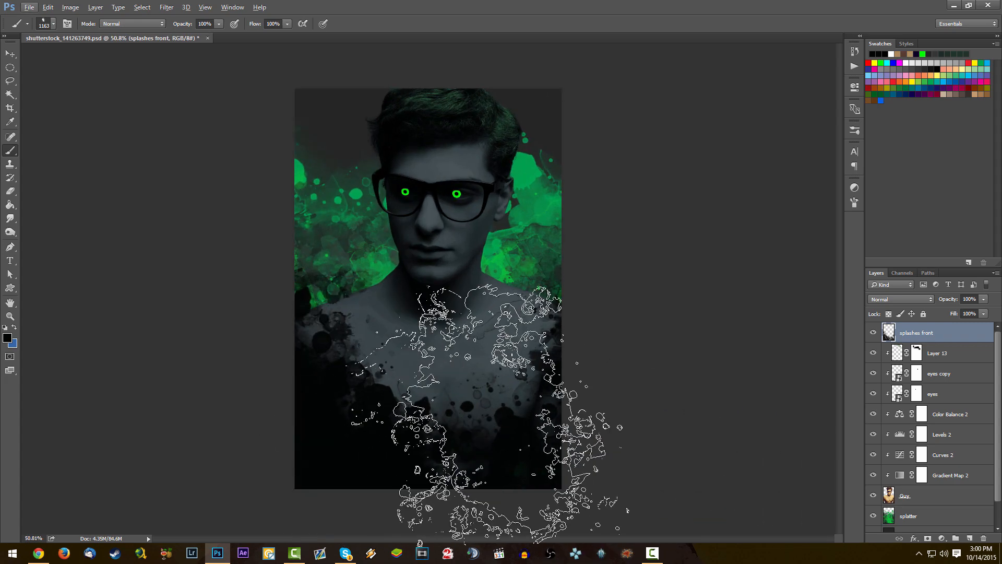
- Create a layer named "splatter 2" above the splatter layer and stamp black splatters behind both sides of the man
{"action": "scroll", "coordinate": [932, 511], "scroll_direction": "down", "scroll_amount": 1}
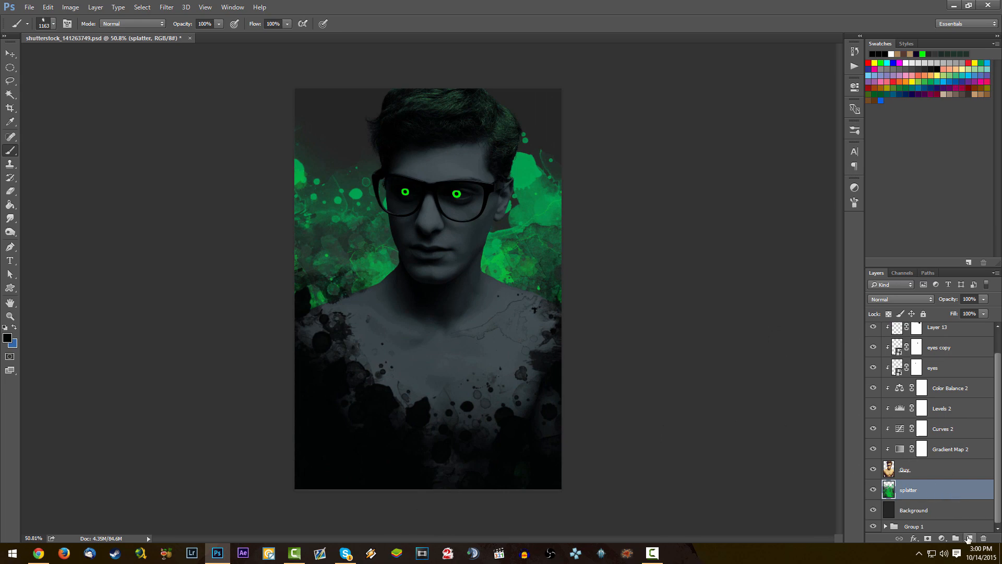
{"action": "left_click", "coordinate": [969, 539]}
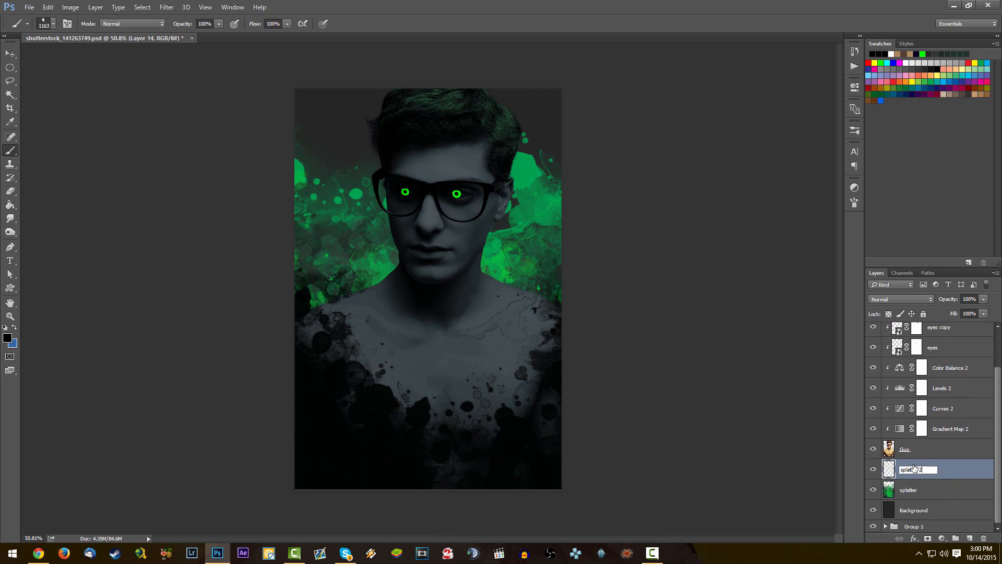
{"action": "key", "text": "ctrl+v"}
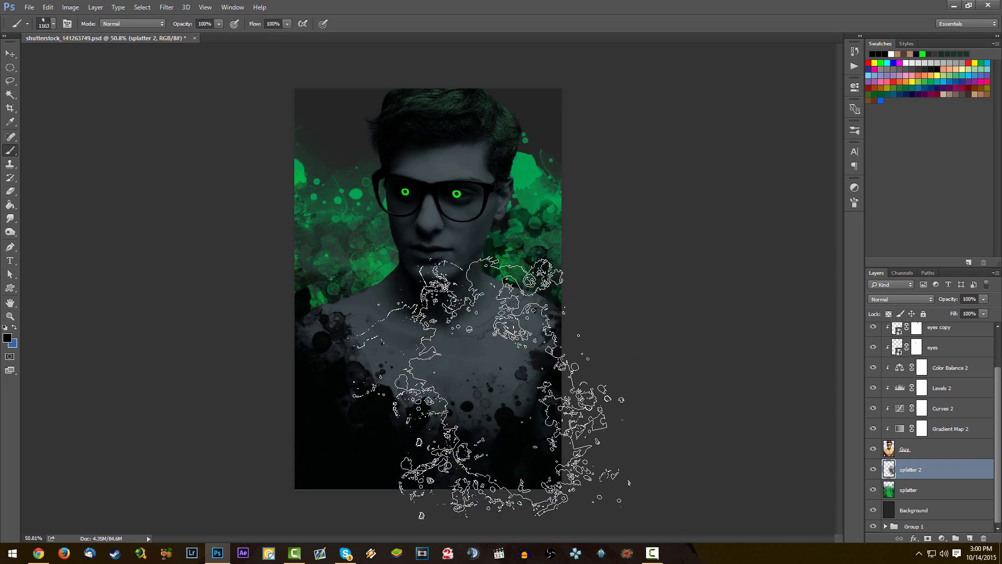
{"action": "left_click_drag", "start_coordinate": [559, 498], "coordinate": [388, 431]}
{"action": "key", "text": "ctrl+d"}
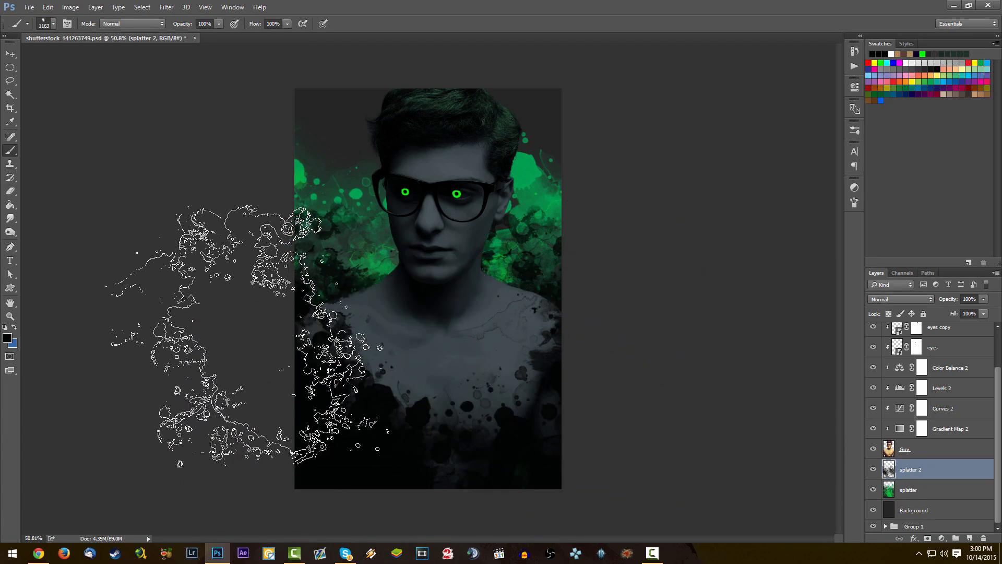
- Choose the 2485 px splatter brush preset at 1500 px and stamp black blotches over the green background on the splatter 2 layer
{"action": "right_click", "coordinate": [413, 250]}
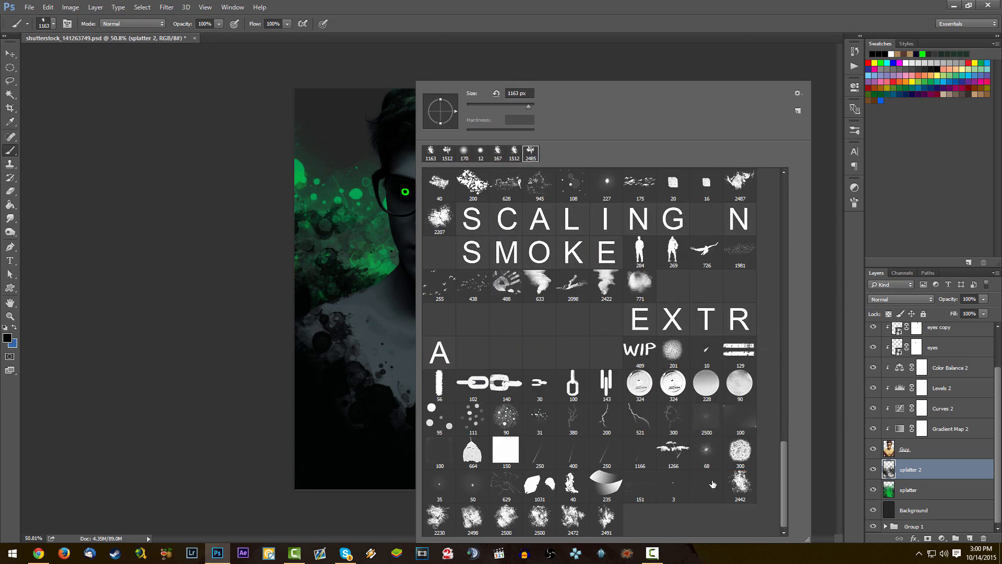
{"action": "left_click", "coordinate": [528, 108]}
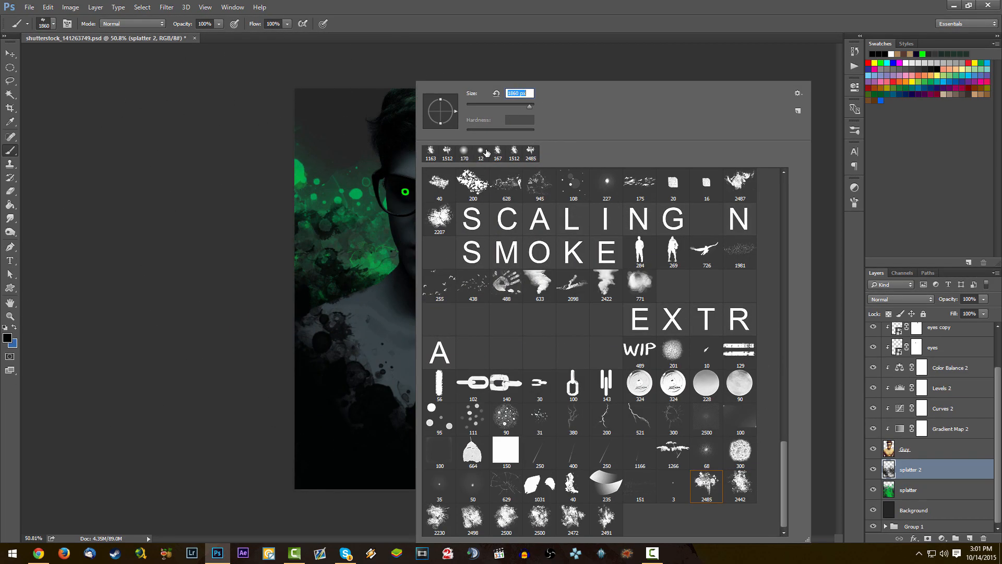
{"action": "type", "text": "1500"}
{"action": "key", "text": "Return"}
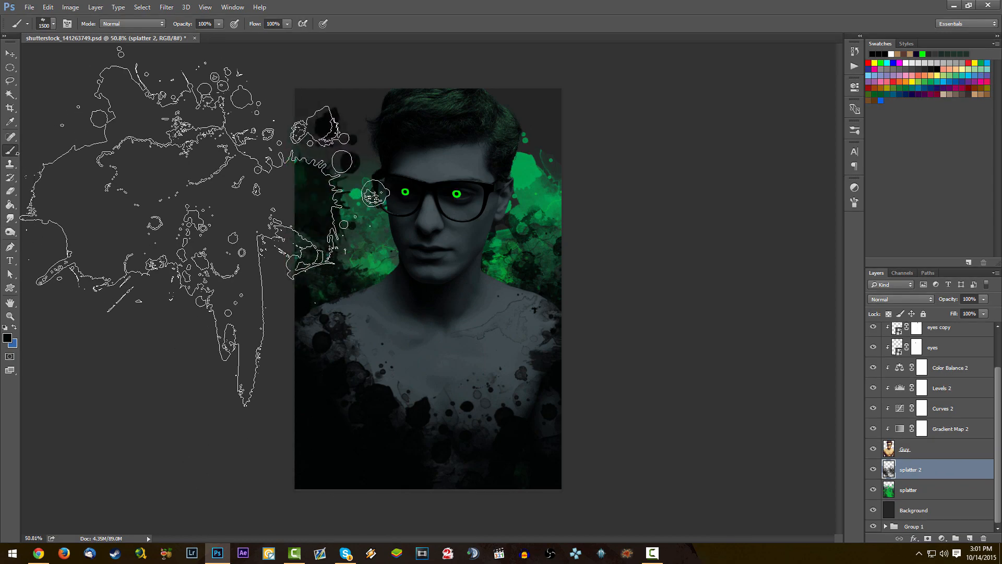
{"action": "left_click", "coordinate": [178, 245]}
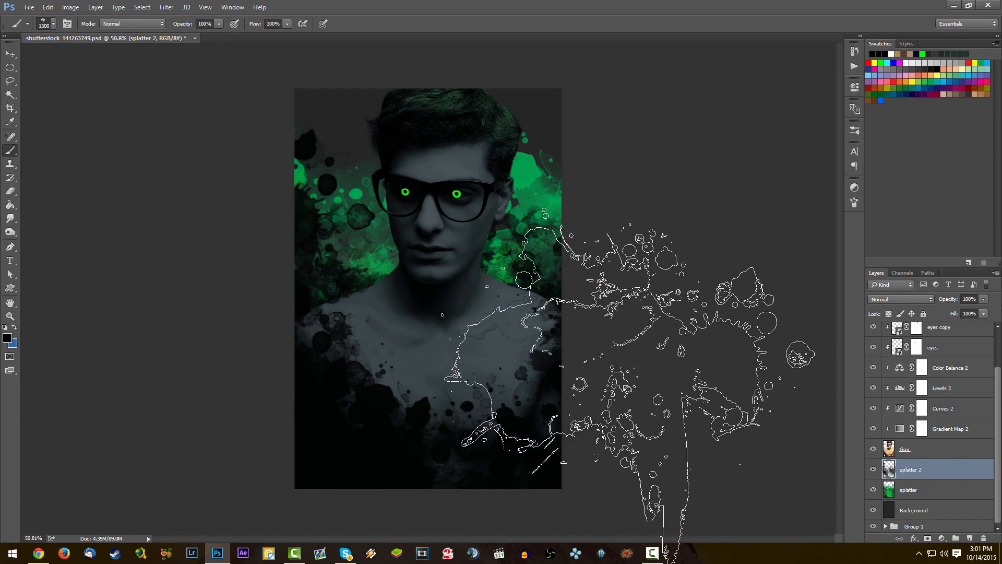
{"action": "scroll", "coordinate": [568, 437], "scroll_direction": "down", "scroll_amount": 7}
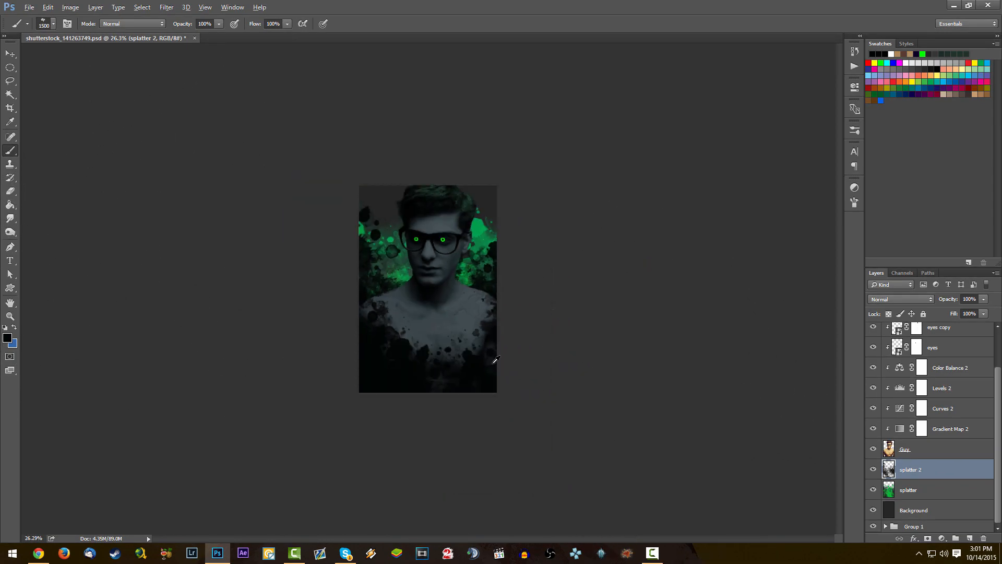
{"action": "scroll", "coordinate": [494, 362], "scroll_direction": "up", "scroll_amount": 7}
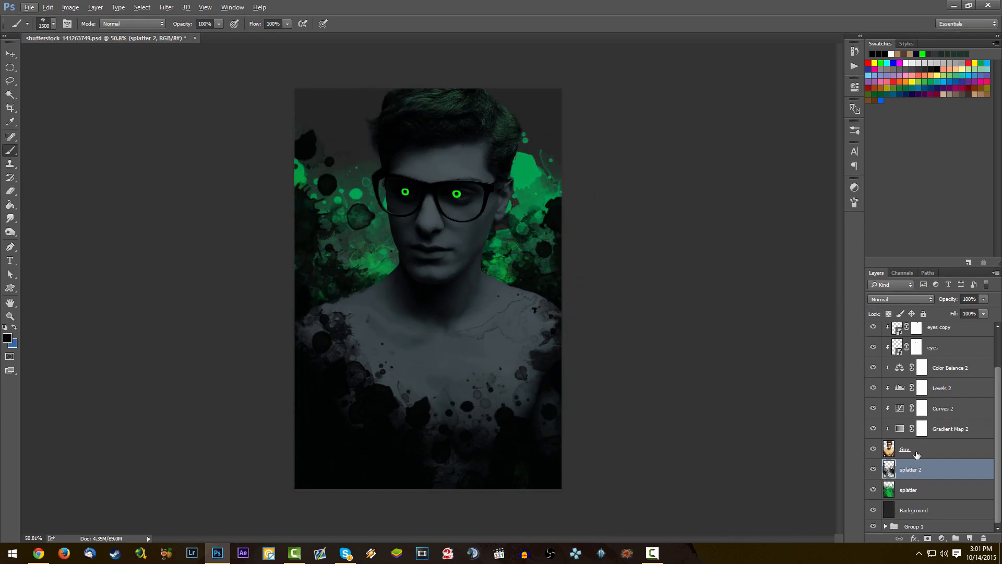
- Make splashes front the active layer and reduce the splatter brush size to 61 px
{"action": "scroll", "coordinate": [913, 434], "scroll_direction": "up", "scroll_amount": 2}
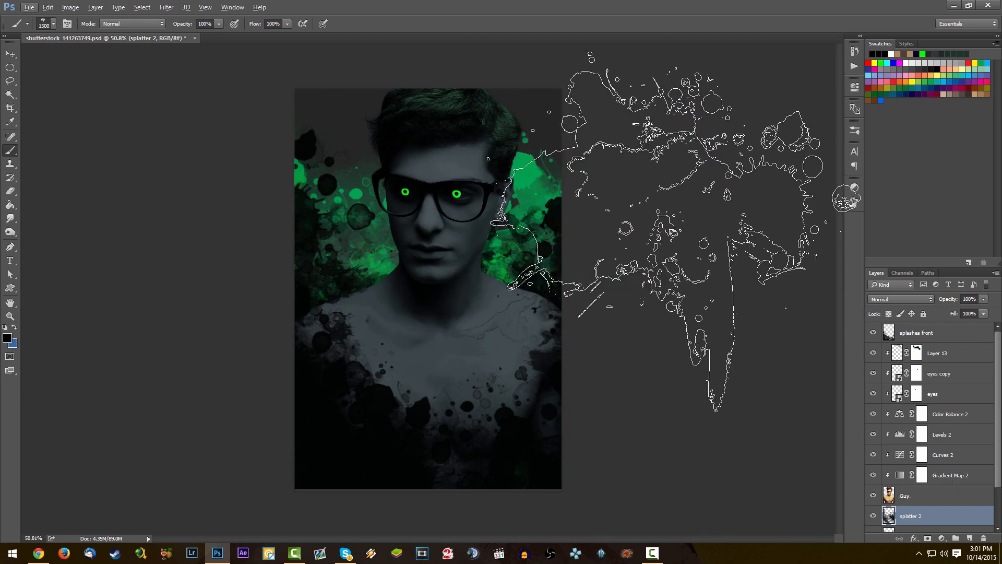
{"action": "left_click", "coordinate": [939, 339]}
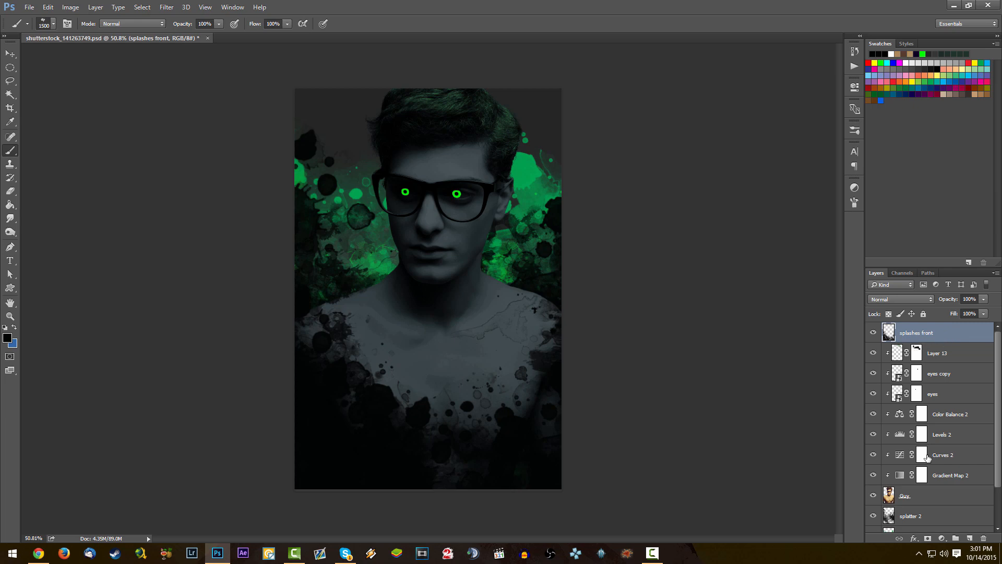
{"action": "scroll", "coordinate": [928, 458], "scroll_direction": "down", "scroll_amount": 3}
{"action": "scroll", "coordinate": [922, 458], "scroll_direction": "up", "scroll_amount": 3}
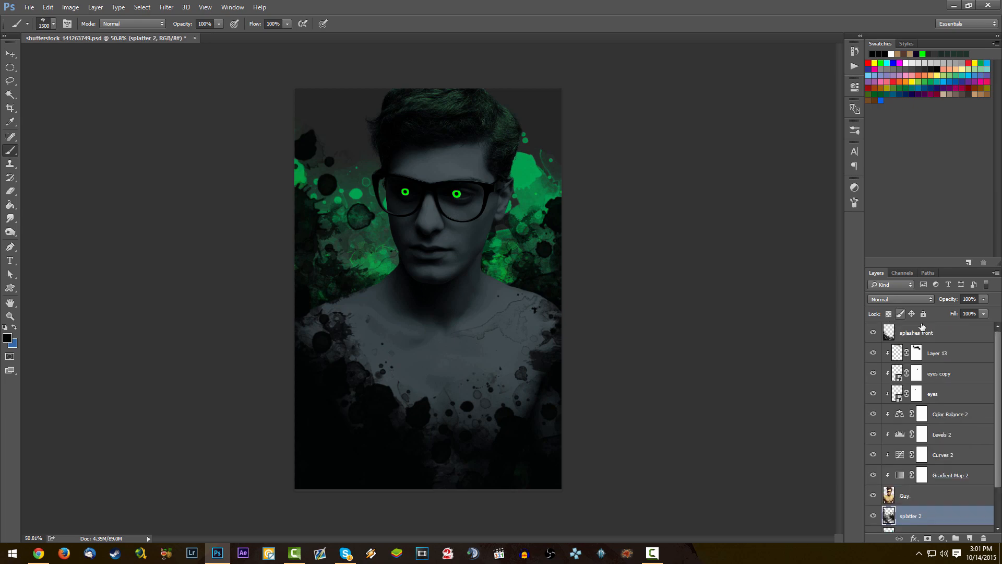
{"action": "left_click", "coordinate": [922, 329]}
{"action": "scroll", "coordinate": [570, 338], "scroll_direction": "up", "scroll_amount": 1}
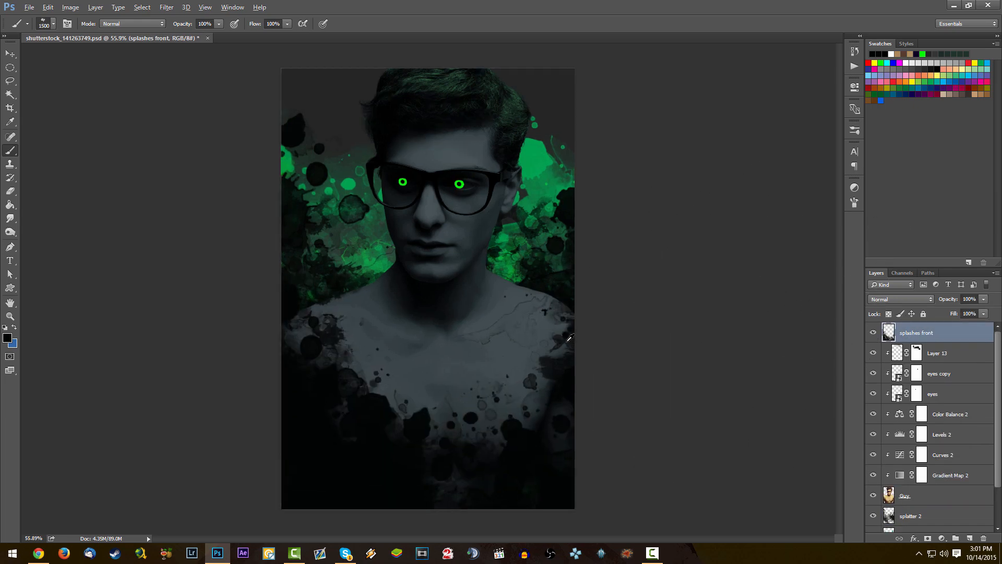
{"action": "scroll", "coordinate": [570, 338], "scroll_direction": "up", "scroll_amount": 3}
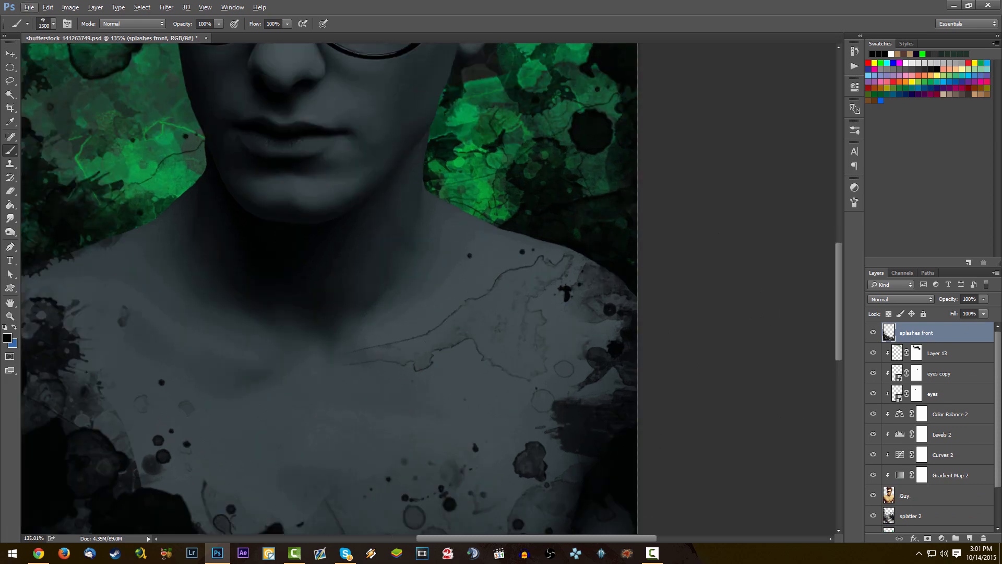
{"action": "left_click", "coordinate": [52, 23]}
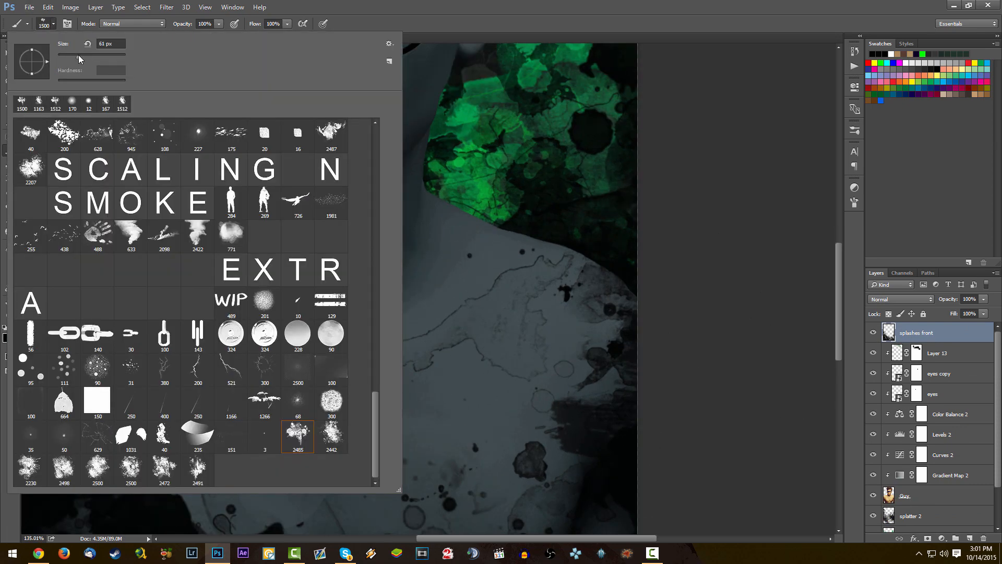
{"action": "key", "text": "Return"}
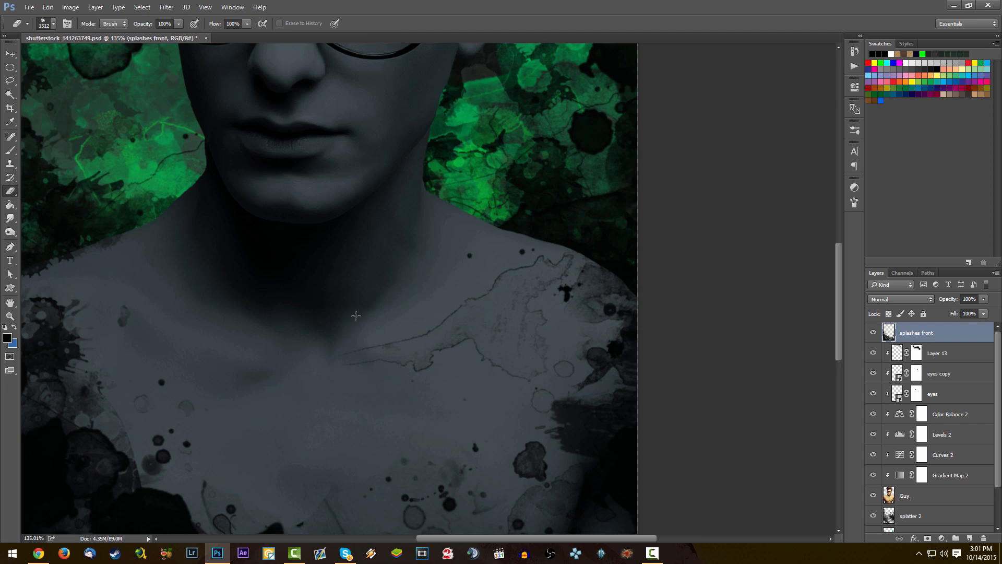
- Erase the thin splatter outline below the collarbone on the splashes front layer, using a 198 px splatter eraser
{"action": "right_click", "coordinate": [380, 323]}
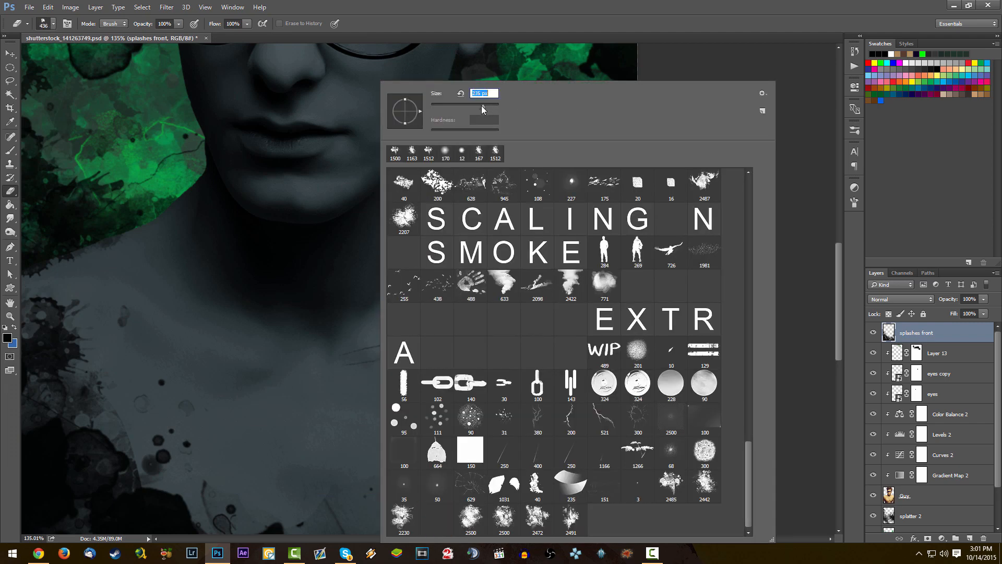
{"action": "key", "text": "Return"}
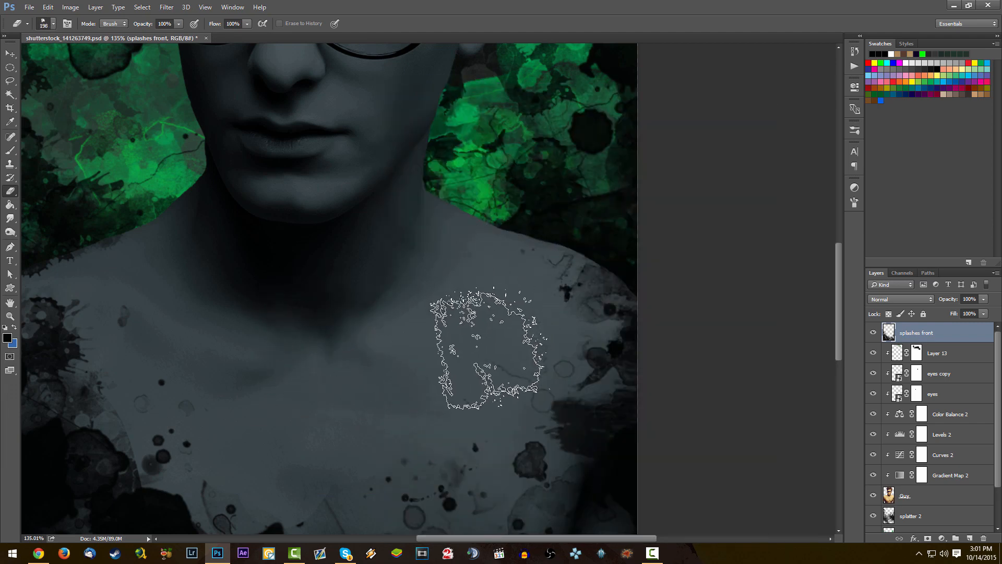
{"action": "scroll", "coordinate": [365, 318], "scroll_direction": "down", "scroll_amount": 4}
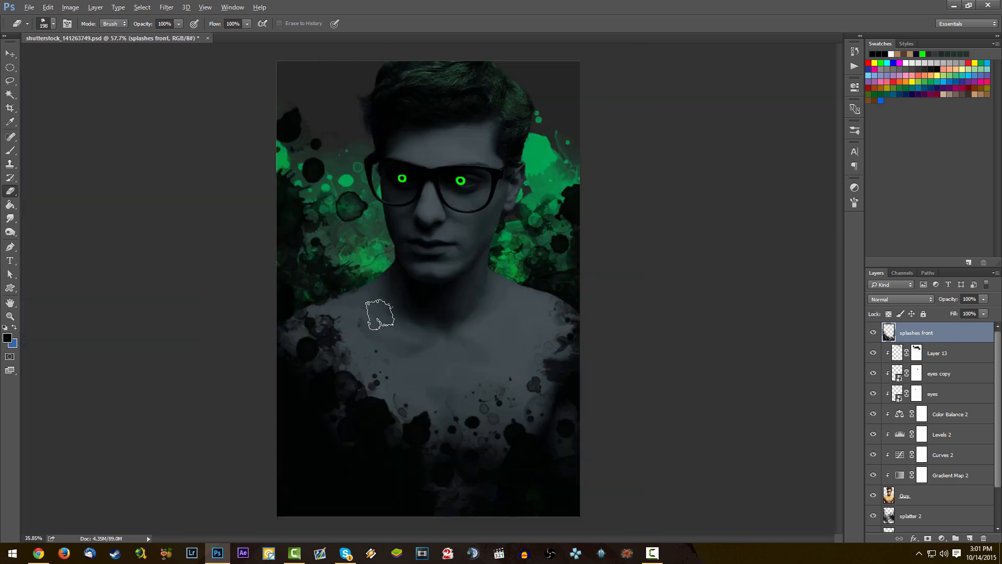
{"action": "scroll", "coordinate": [426, 322], "scroll_direction": "up", "scroll_amount": 2}
- Choose the 2491 px splatter brush preset at 1163 px, rotate its tip, and stamp black splatters over the man's chest on the splashes front layer
{"action": "right_click", "coordinate": [428, 165]}
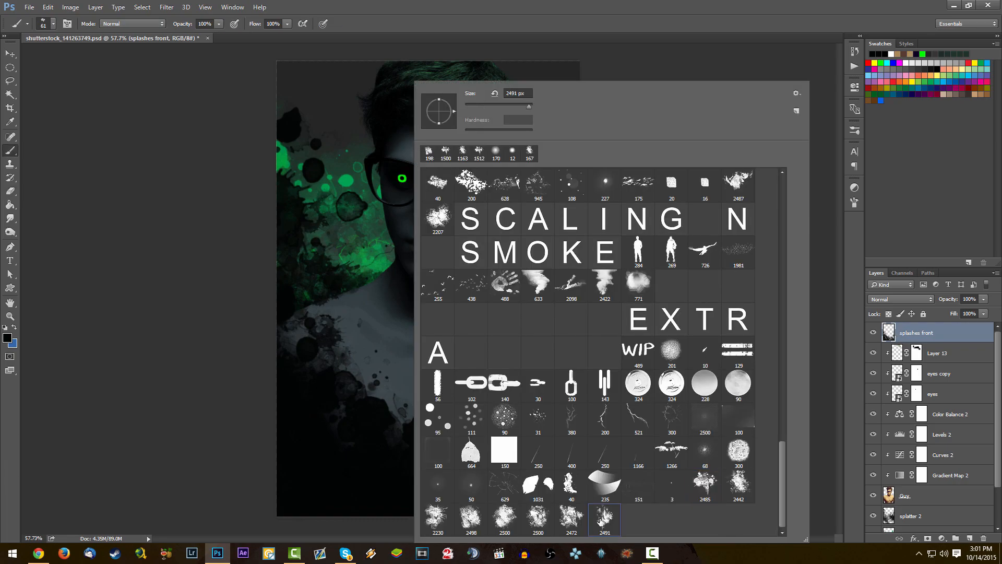
{"action": "key", "text": "Return"}
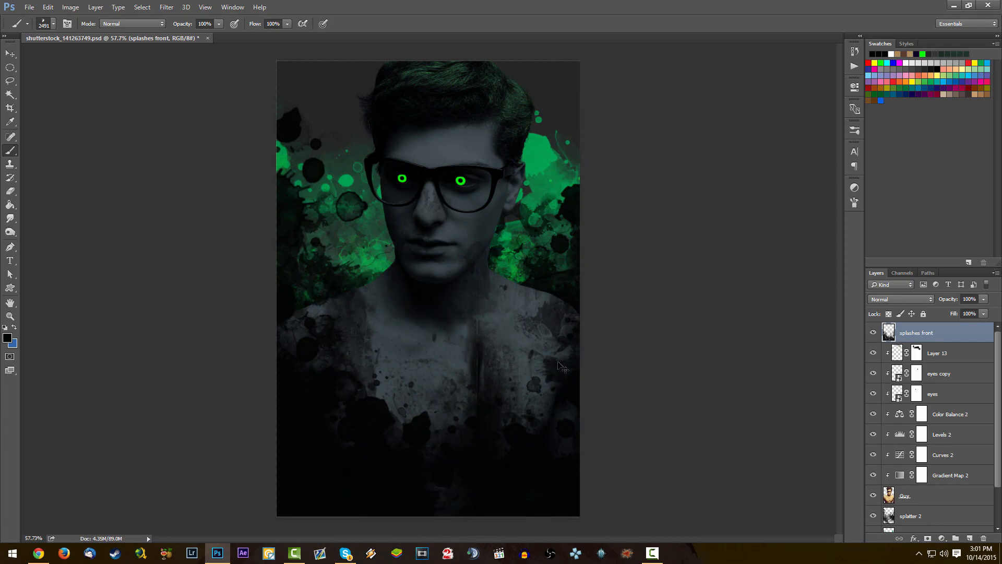
{"action": "right_click", "coordinate": [541, 106]}
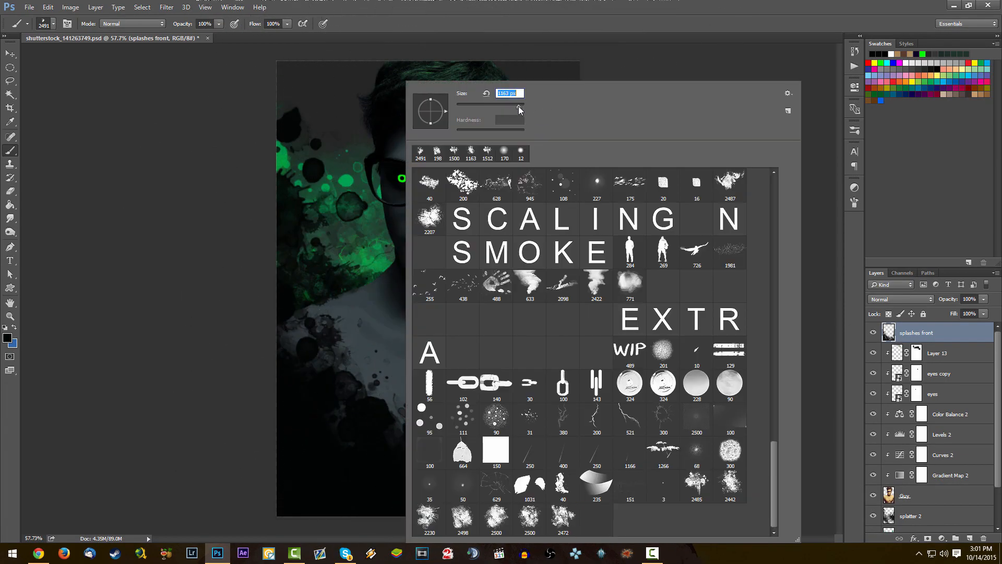
{"action": "left_click", "coordinate": [324, 449]}
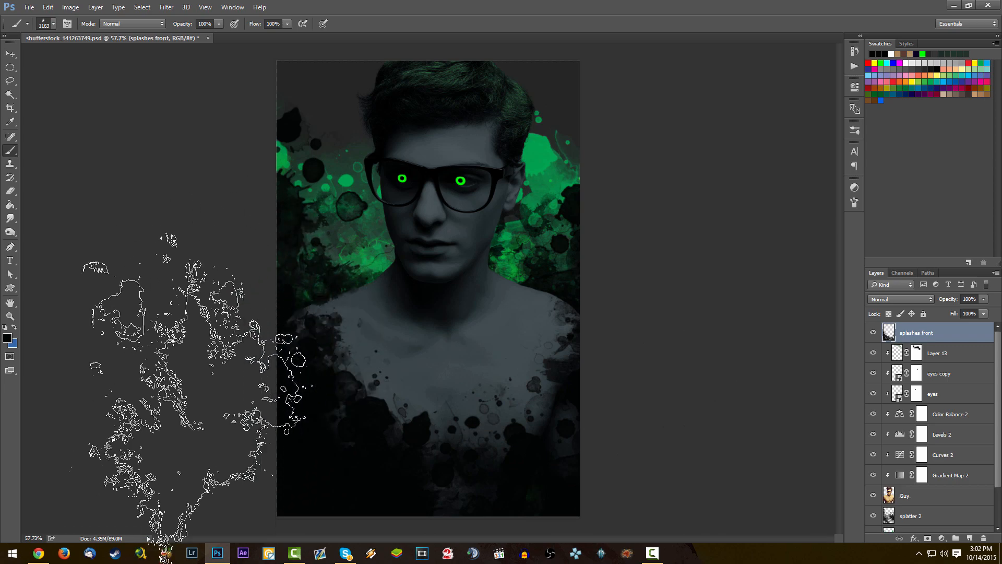
{"action": "right_click", "coordinate": [465, 229]}
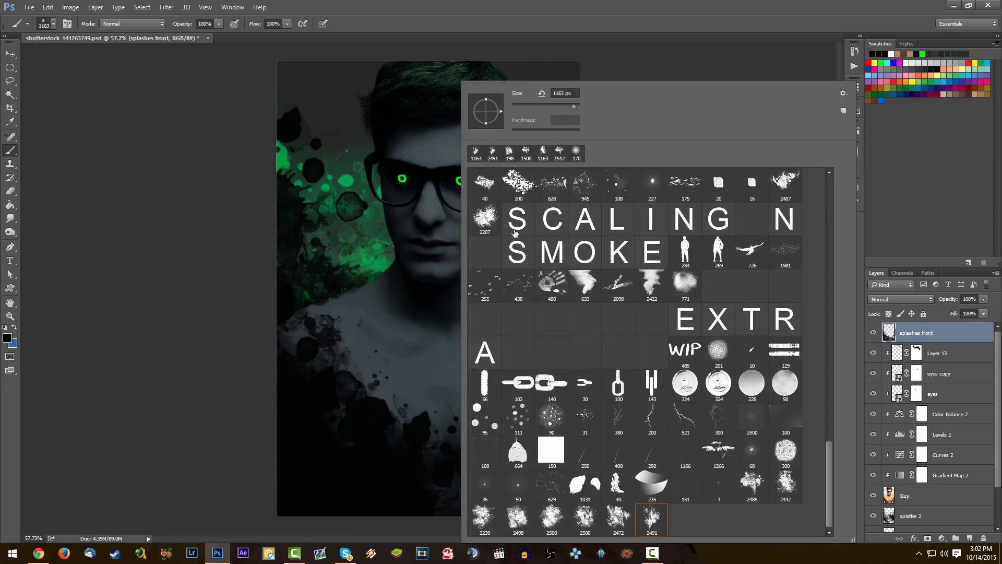
{"action": "left_click", "coordinate": [378, 453]}
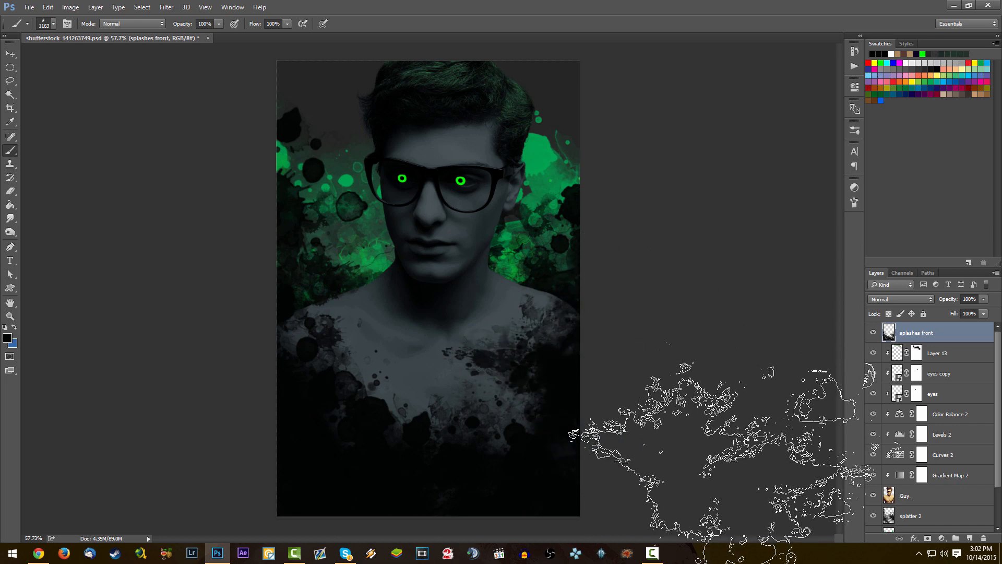
- Examine the black splatters over the man's chest and lower body at close and full view
{"action": "scroll", "coordinate": [564, 448], "scroll_direction": "up", "scroll_amount": 5}
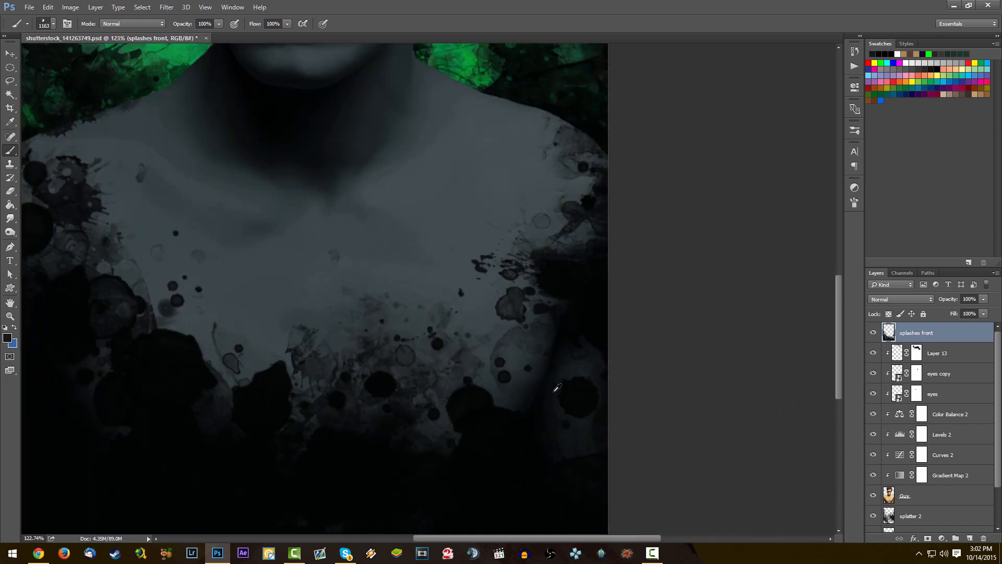
{"action": "scroll", "coordinate": [555, 385], "scroll_direction": "down", "scroll_amount": 4}
{"action": "scroll", "coordinate": [585, 454], "scroll_direction": "down", "scroll_amount": 4}
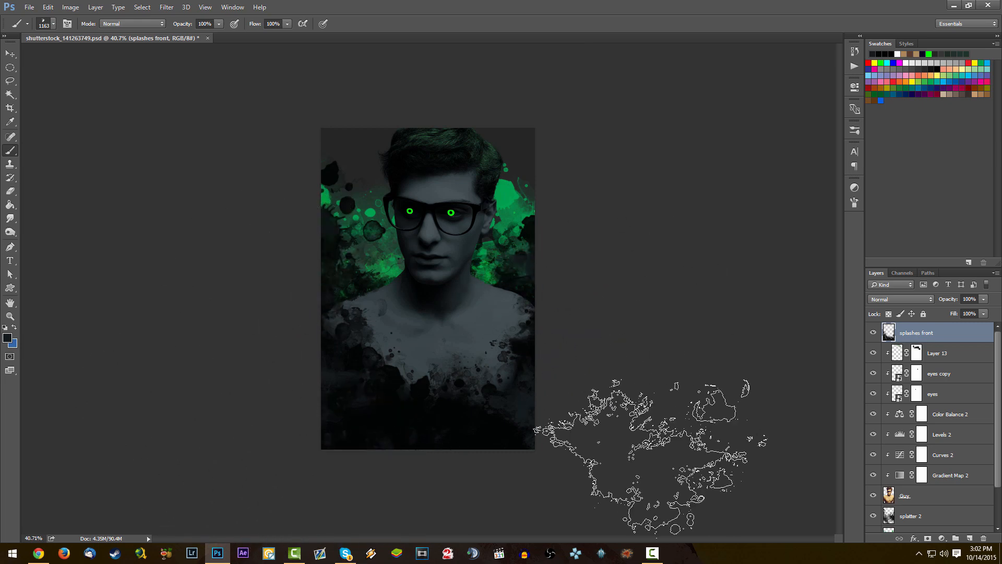
{"action": "scroll", "coordinate": [550, 445], "scroll_direction": "up", "scroll_amount": 4}
{"action": "scroll", "coordinate": [497, 431], "scroll_direction": "down", "scroll_amount": 3}
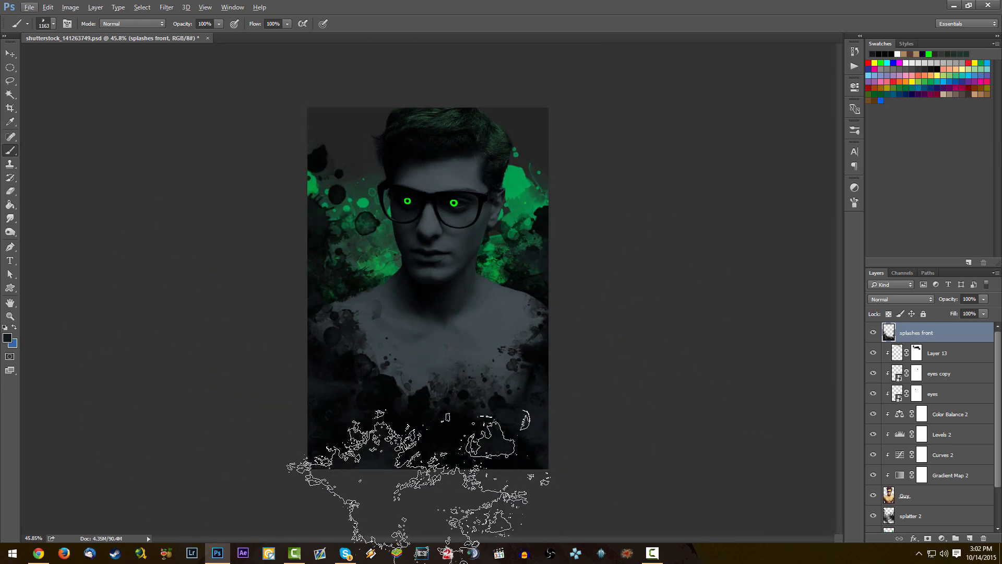
{"action": "scroll", "coordinate": [512, 405], "scroll_direction": "down", "scroll_amount": 1}
{"action": "scroll", "coordinate": [511, 405], "scroll_direction": "up", "scroll_amount": 2}
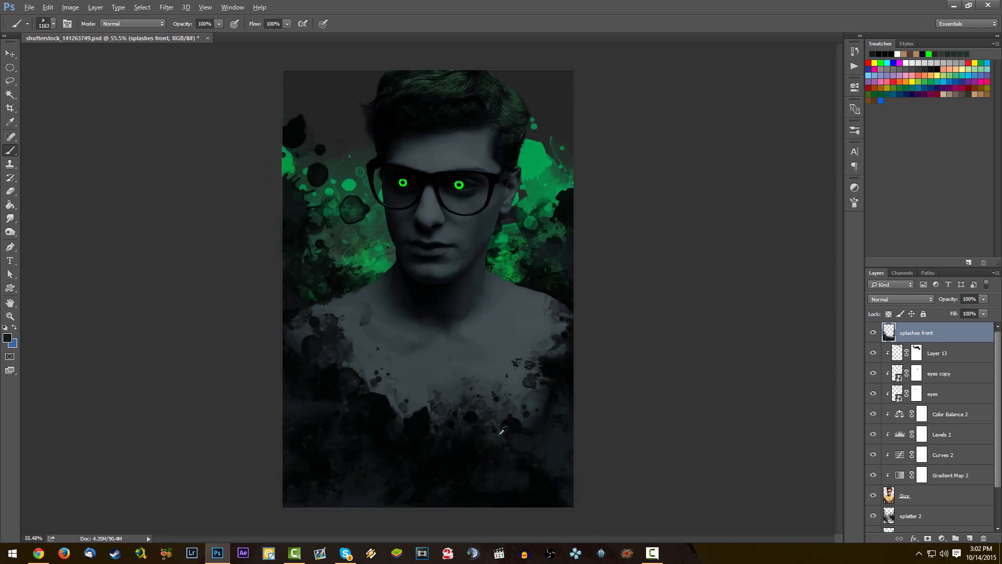
{"action": "scroll", "coordinate": [512, 405], "scroll_direction": "down", "scroll_amount": 2}
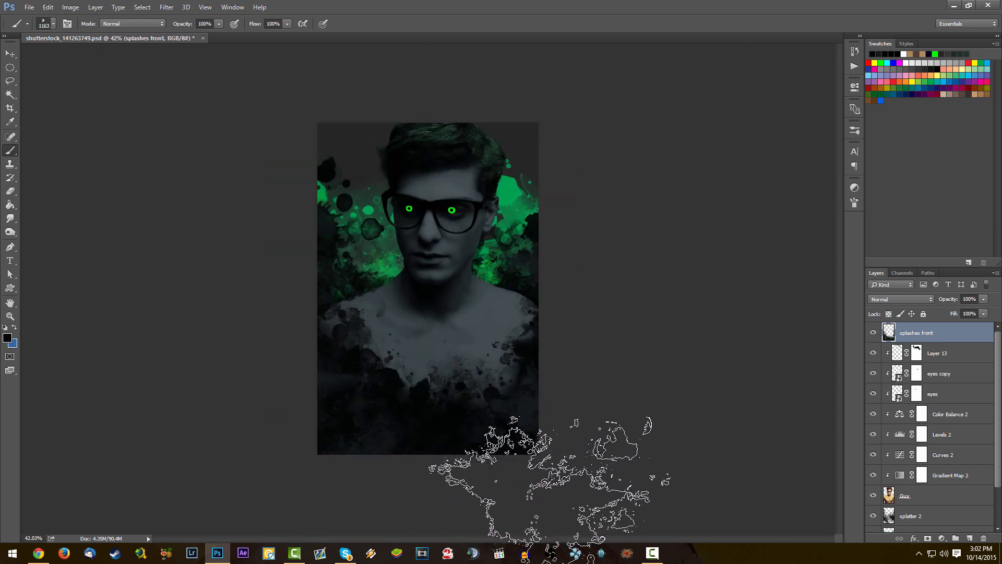
{"action": "scroll", "coordinate": [469, 429], "scroll_direction": "up", "scroll_amount": 1}
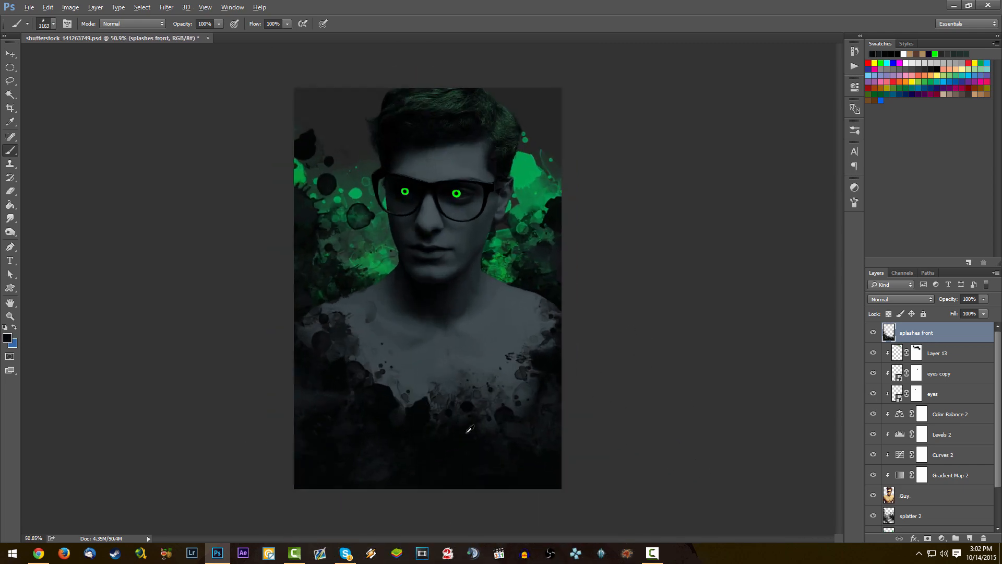
- Choose the 2485 px splatter preset at 1163 px, vary its angle, and stamp black splatters across the lower chest on the splashes front layer
{"action": "right_click", "coordinate": [498, 233]}
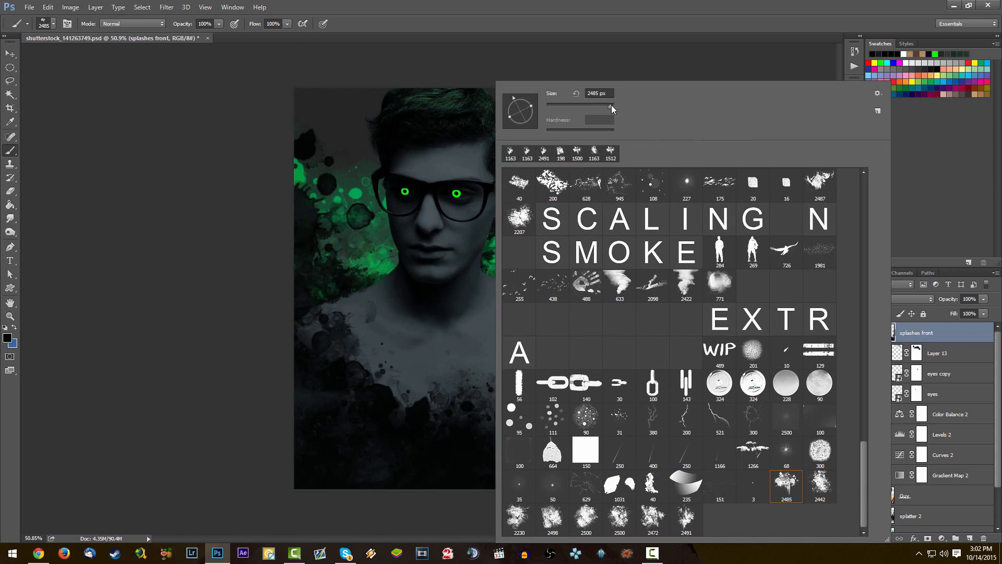
{"action": "key", "text": "Return"}
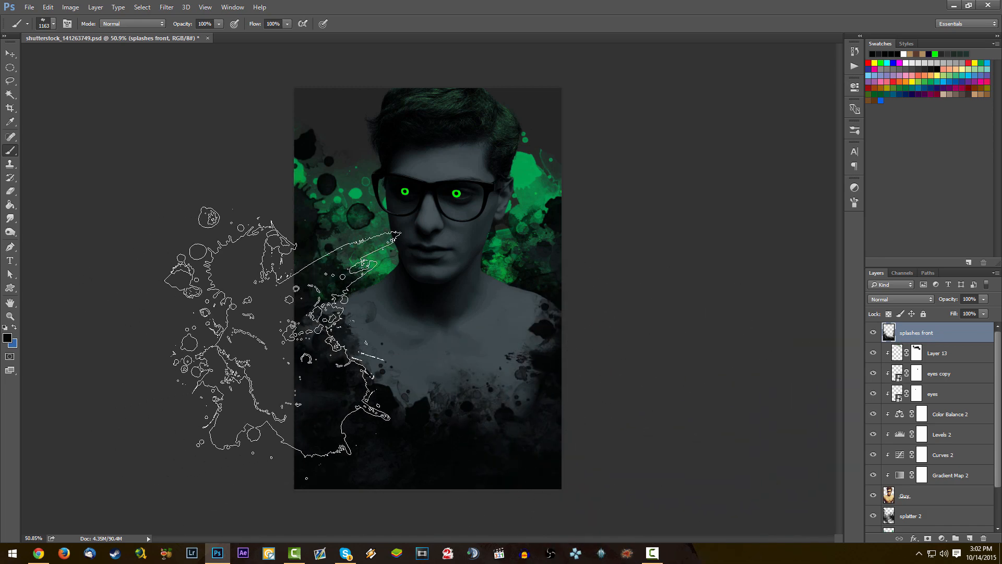
{"action": "left_click", "coordinate": [284, 340]}
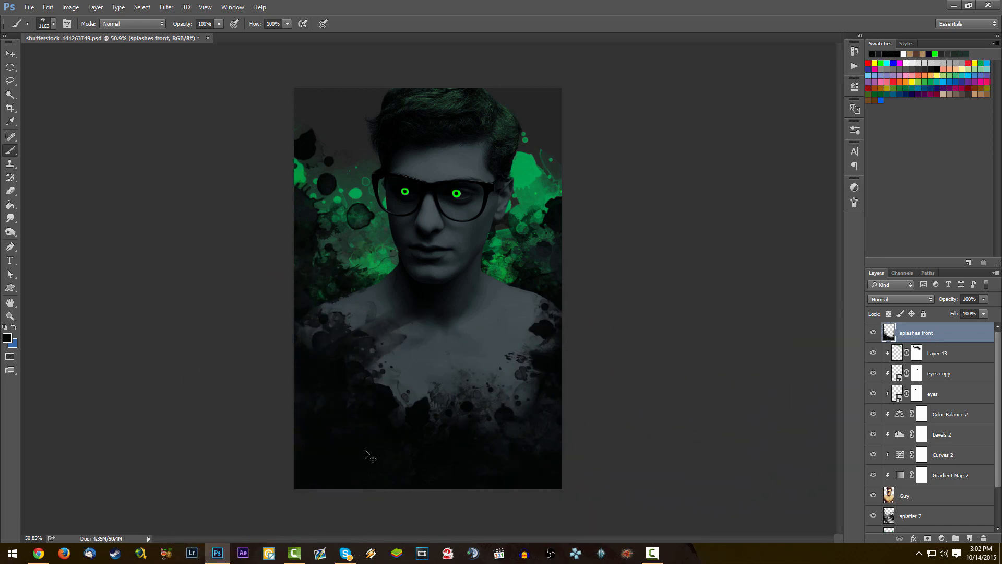
{"action": "left_click", "coordinate": [463, 499]}
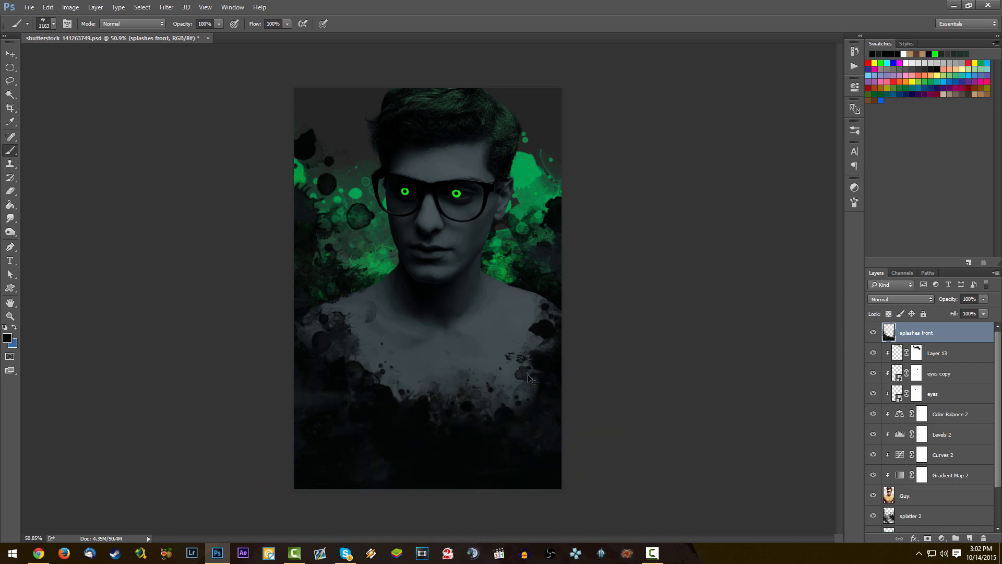
{"action": "right_click", "coordinate": [429, 293]}
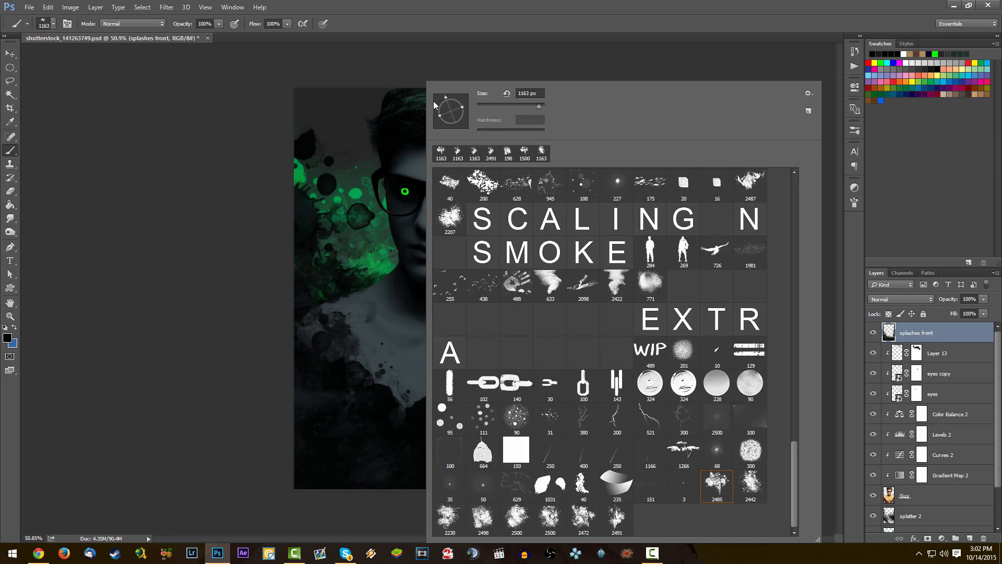
{"action": "left_click", "coordinate": [325, 496]}
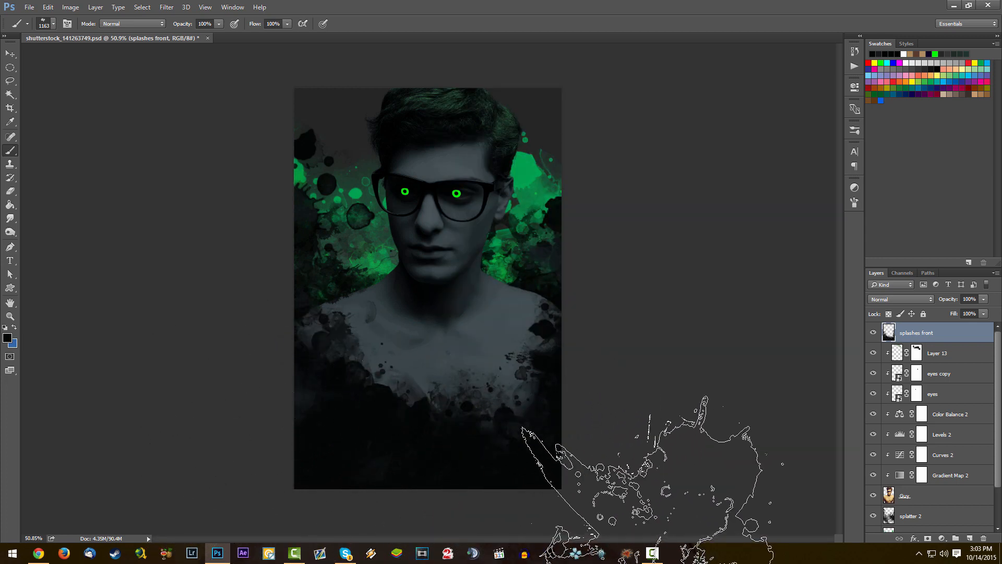
{"action": "scroll", "coordinate": [439, 346], "scroll_direction": "down", "scroll_amount": 2}
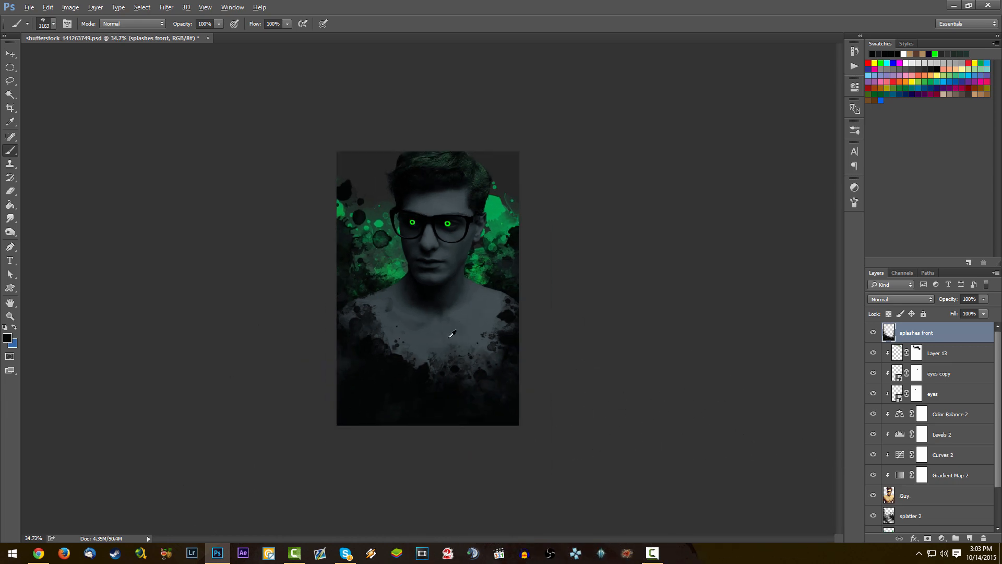
{"action": "scroll", "coordinate": [439, 347], "scroll_direction": "up", "scroll_amount": 1}
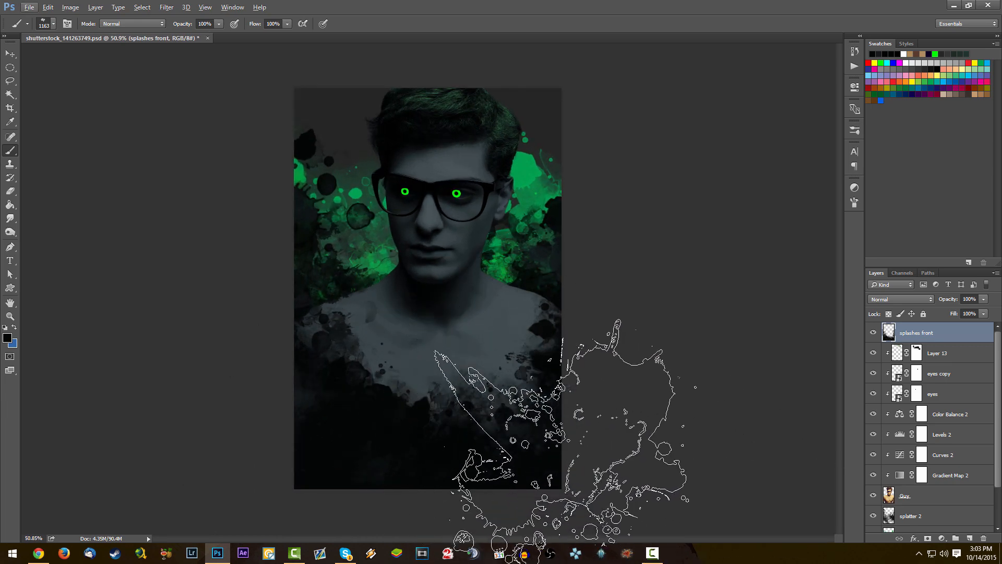
- Add a new layer above splashes front with the Color Dodge blend mode and set the brush opacity to 20%
{"action": "key", "text": "2"}
{"action": "scroll", "coordinate": [458, 401], "scroll_direction": "down", "scroll_amount": 4}
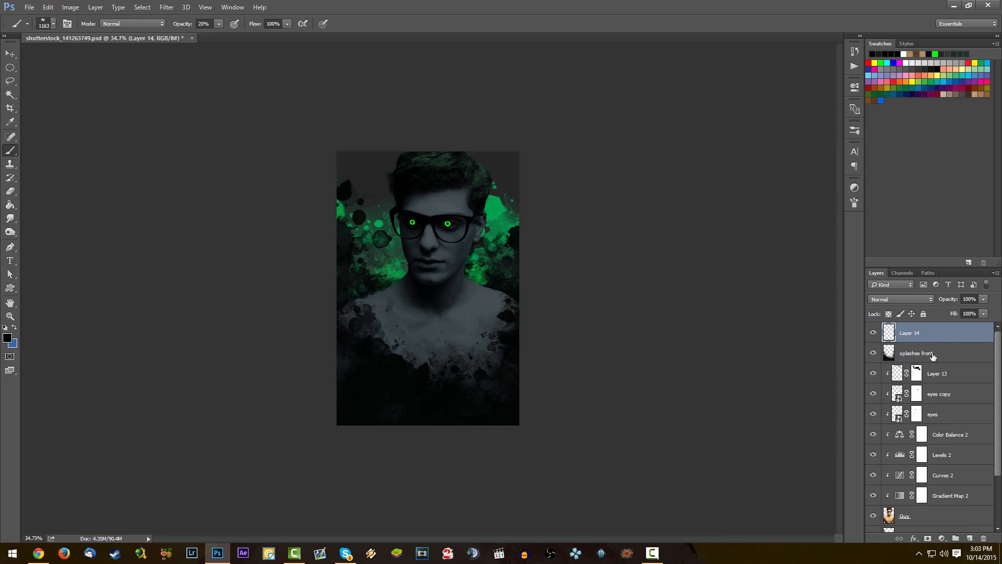
{"action": "left_click", "coordinate": [901, 299]}
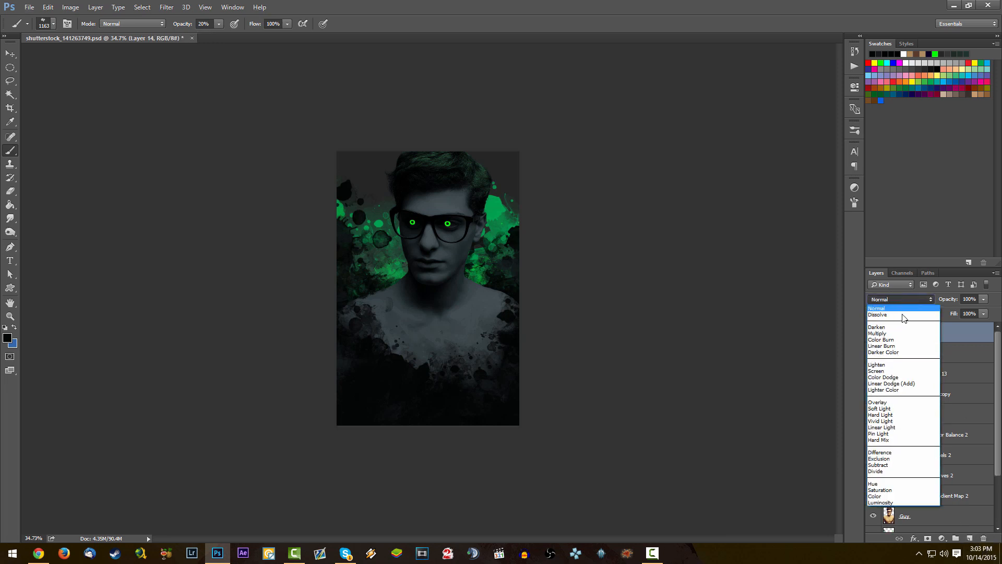
{"action": "left_click", "coordinate": [913, 378]}
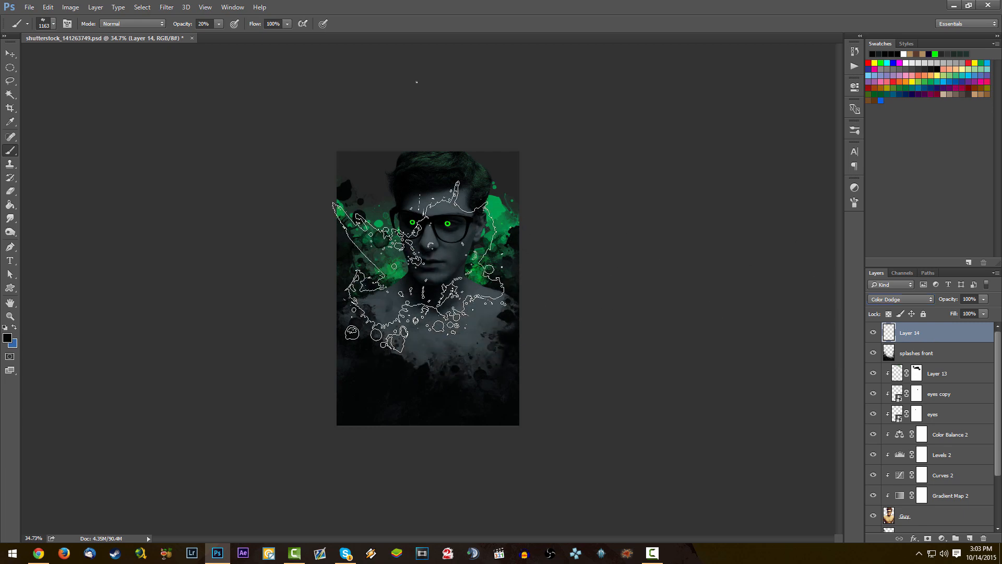
- Choose a soft round brush with 0% hardness and set its size to 436 px
{"action": "right_click", "coordinate": [519, 236]}
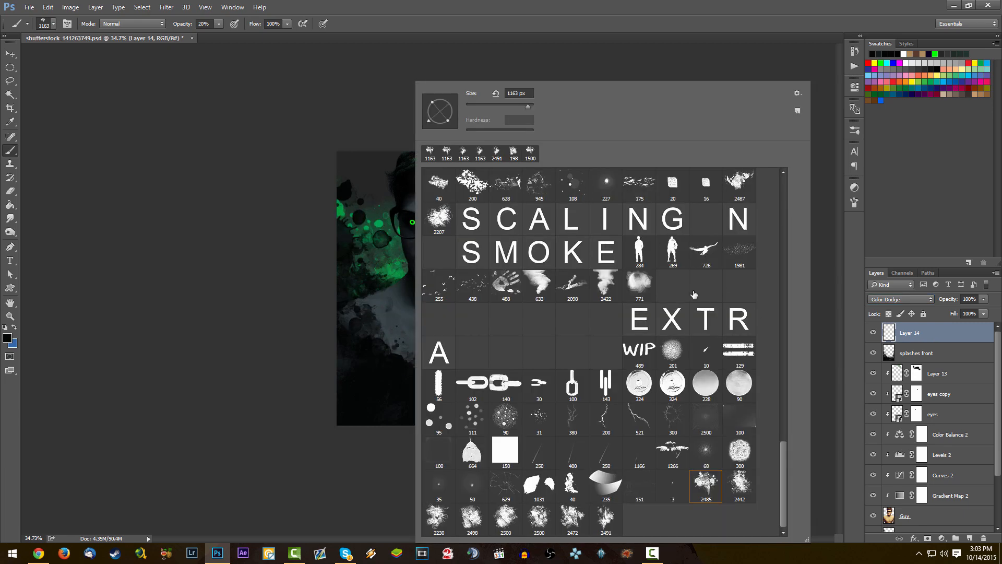
{"action": "left_click_drag", "start_coordinate": [786, 455], "coordinate": [790, 261]}
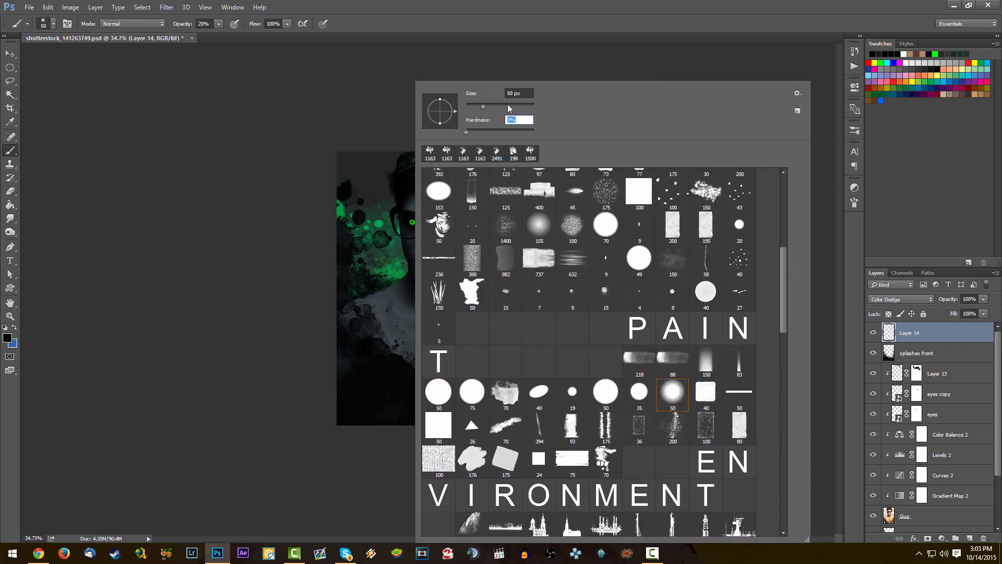
{"action": "left_click_drag", "start_coordinate": [515, 105], "coordinate": [518, 105]}
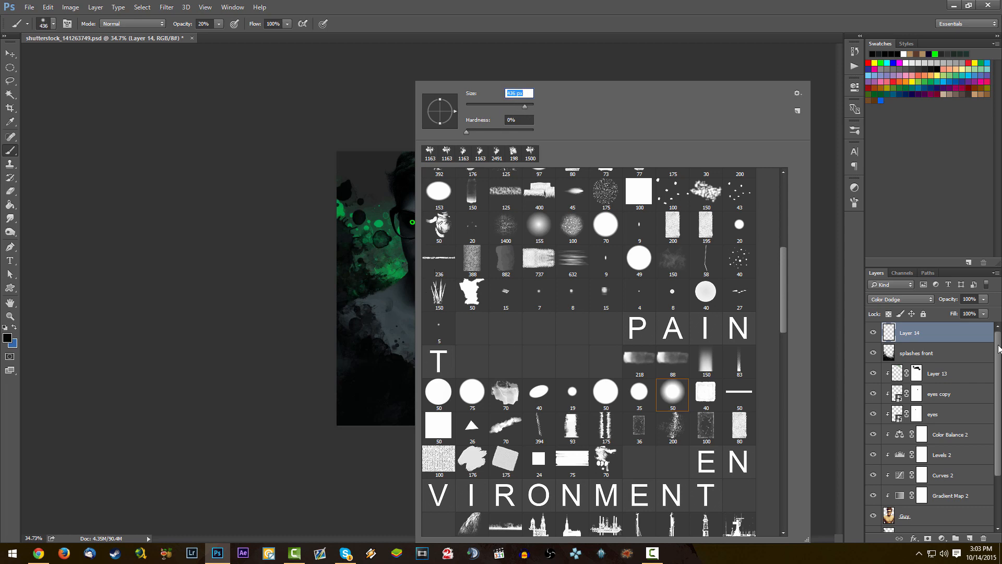
{"action": "left_click", "coordinate": [982, 334]}
- Sample the background green and paint a glow on both sides of the neck, first at 20% and then at 100% brush opacity
{"action": "scroll", "coordinate": [370, 303], "scroll_direction": "up", "scroll_amount": 9}
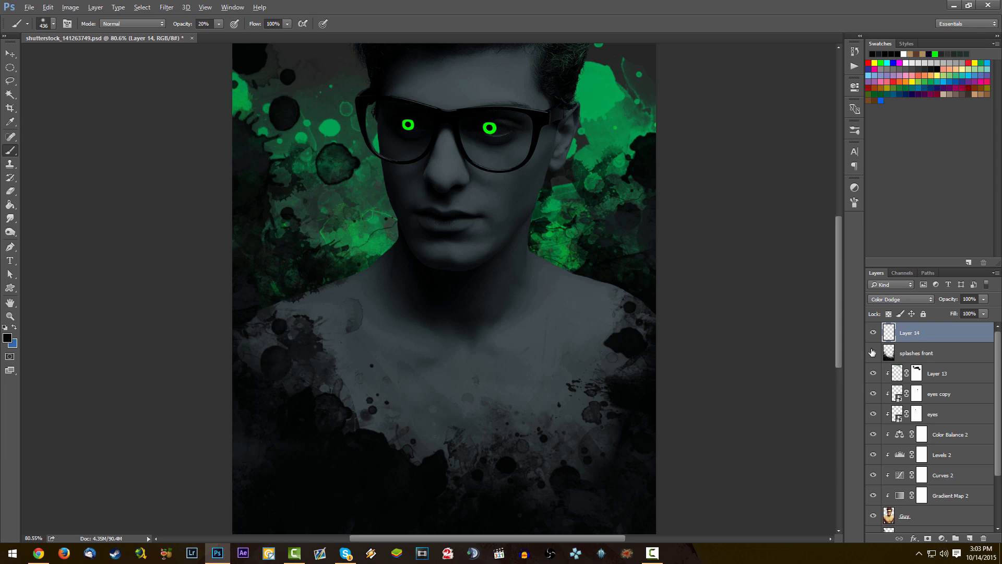
{"action": "left_click", "coordinate": [379, 215], "text": "alt"}
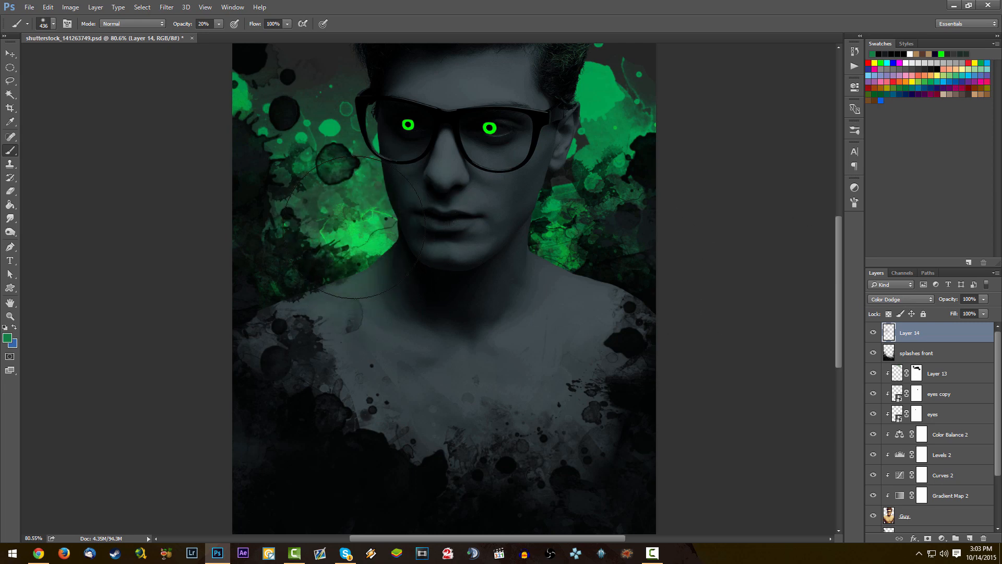
{"action": "left_click_drag", "start_coordinate": [557, 234], "coordinate": [585, 246]}
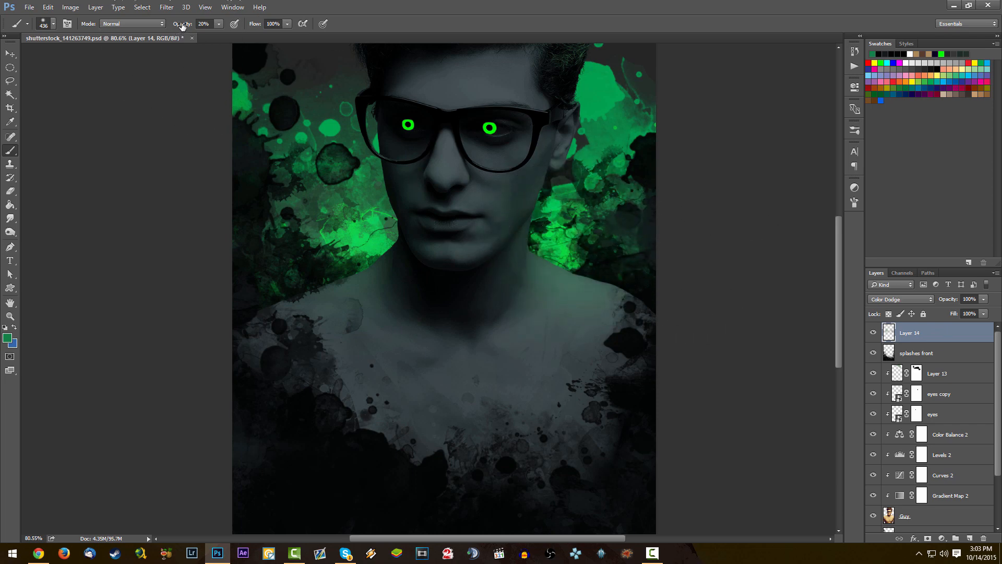
{"action": "left_click_drag", "start_coordinate": [182, 26], "coordinate": [230, 29]}
{"action": "left_click", "coordinate": [345, 235]}
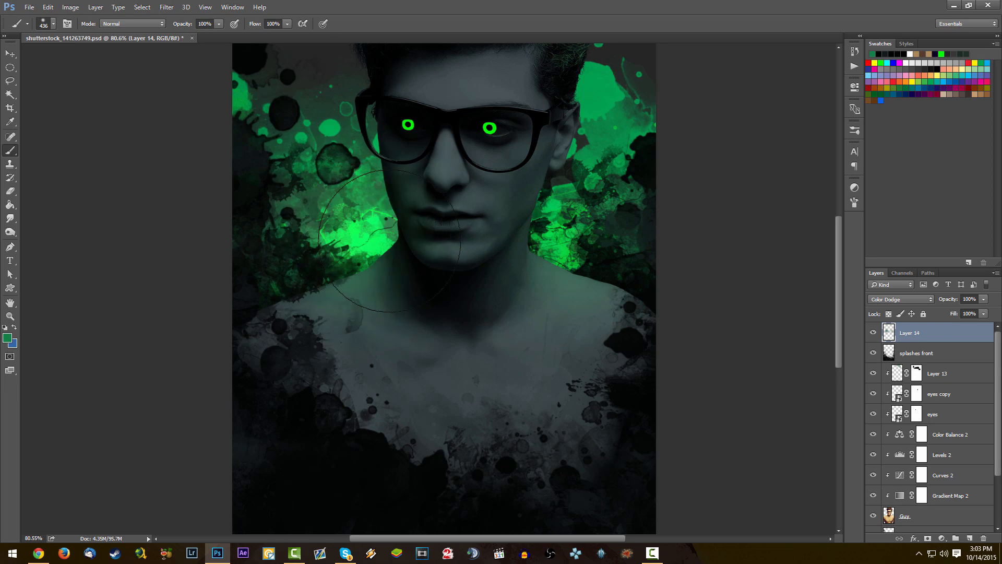
{"action": "left_click", "coordinate": [574, 243]}
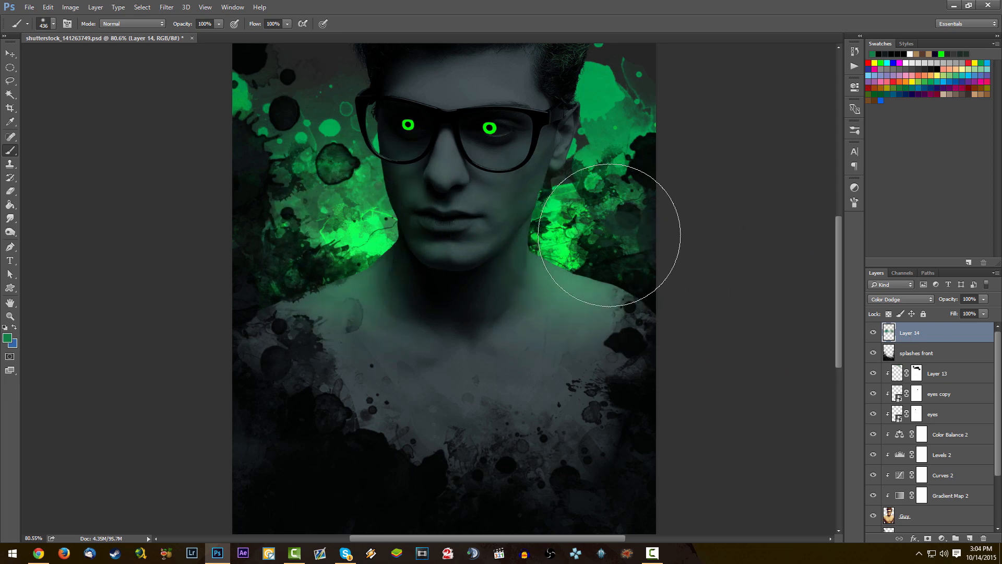
- Add another layer above the green glow layer, set it to Color Dodge, and save the document
{"action": "scroll", "coordinate": [412, 234], "scroll_direction": "down", "scroll_amount": 8}
{"action": "scroll", "coordinate": [400, 186], "scroll_direction": "up", "scroll_amount": 14}
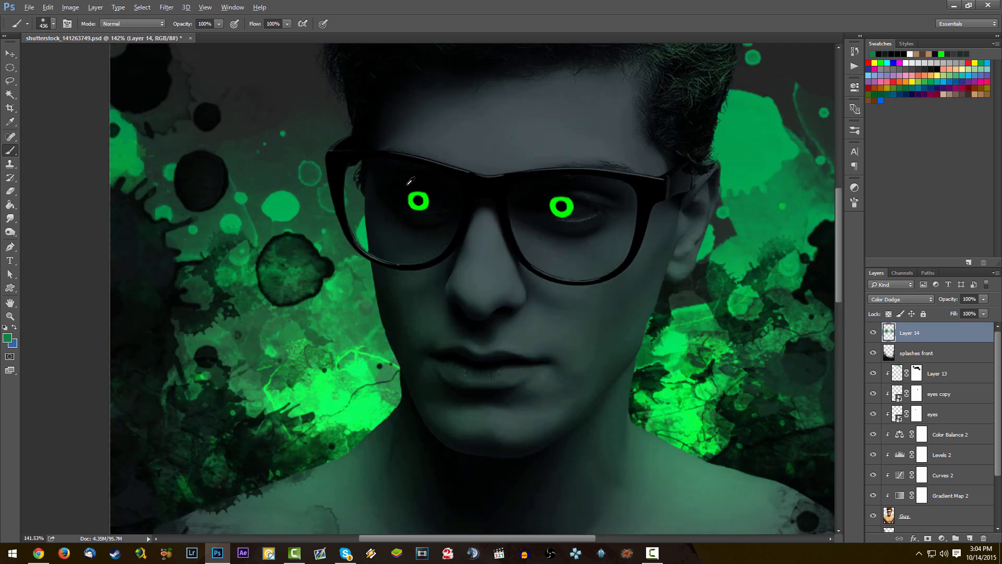
{"action": "scroll", "coordinate": [410, 181], "scroll_direction": "up", "scroll_amount": 3}
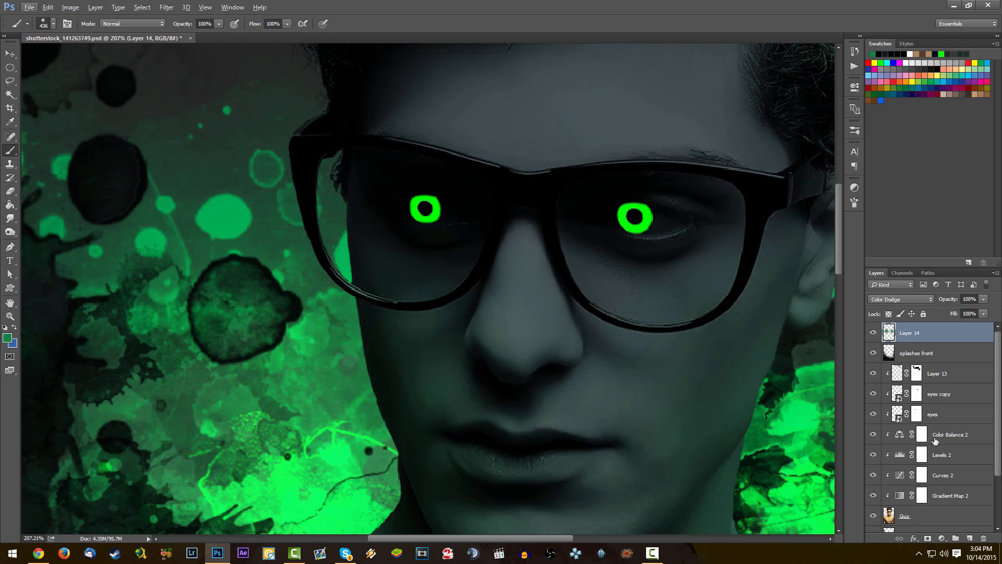
{"action": "left_click", "coordinate": [970, 537]}
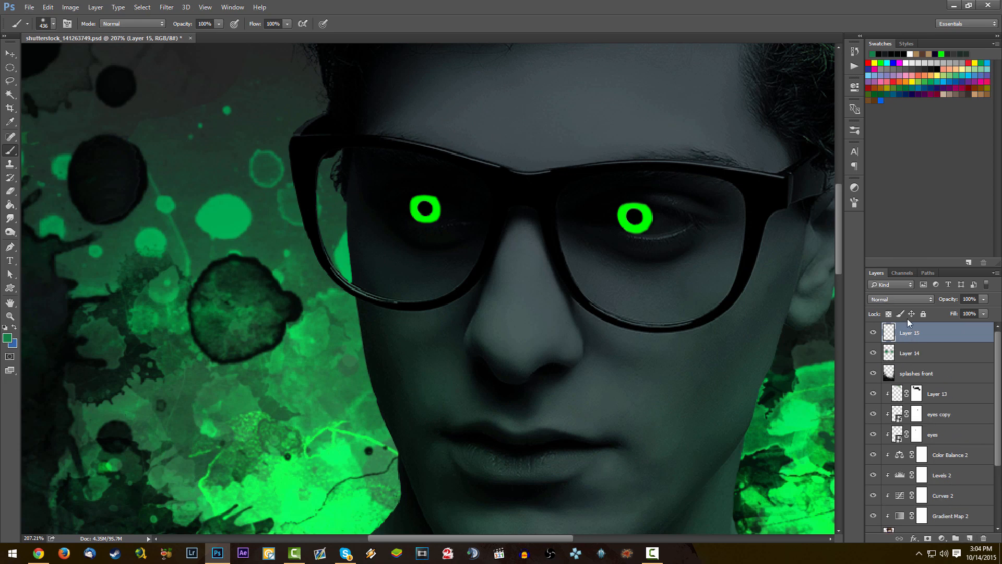
{"action": "left_click", "coordinate": [903, 299]}
{"action": "left_click", "coordinate": [892, 377]}
{"action": "key", "text": "ctrl+s"}
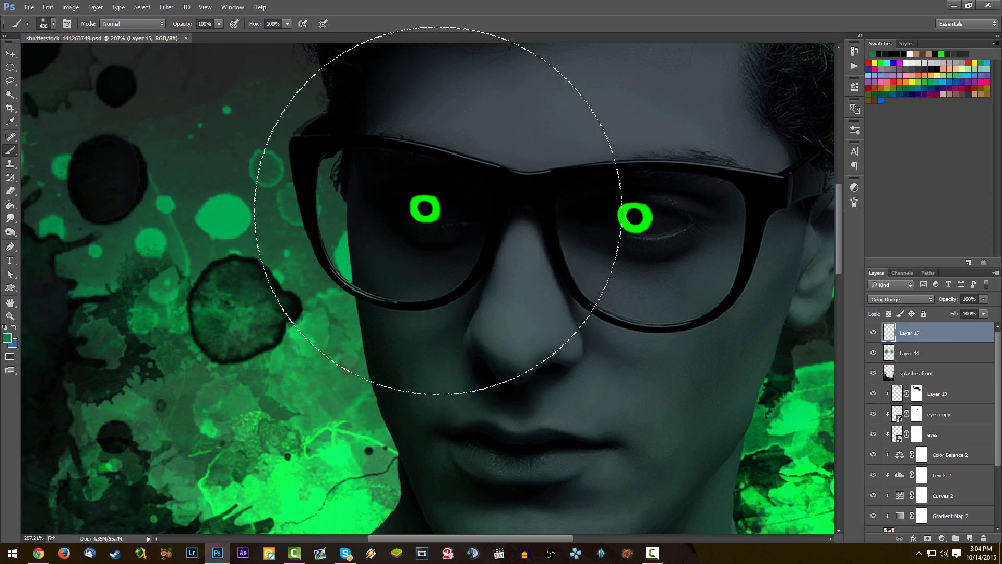
- Reduce the soft brush to 4 px and paint thin green highlights along the lower rims of both glasses lenses
{"action": "right_click", "coordinate": [439, 213]}
{"action": "left_click_drag", "start_coordinate": [500, 106], "coordinate": [496, 108]}
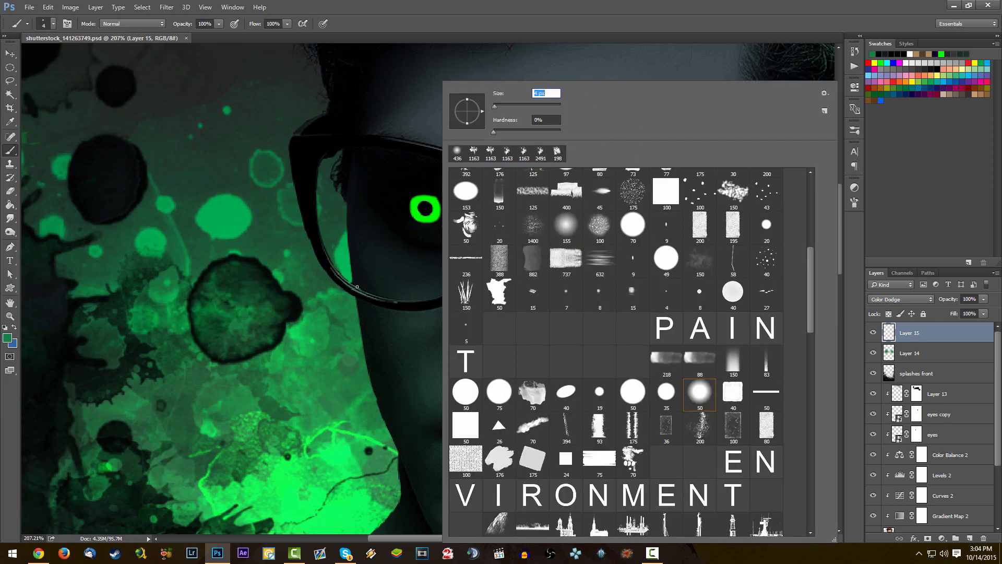
{"action": "mouse_move", "coordinate": [367, 288]}
{"action": "left_mouse_down"}
{"action": "mouse_move", "coordinate": [437, 288]}
{"action": "mouse_move", "coordinate": [402, 292]}
{"action": "left_mouse_up"}
{"action": "key", "text": "ctrl+z"}
{"action": "key", "text": "ctrl+z"}
{"action": "left_click_drag", "start_coordinate": [336, 273], "coordinate": [421, 304]}
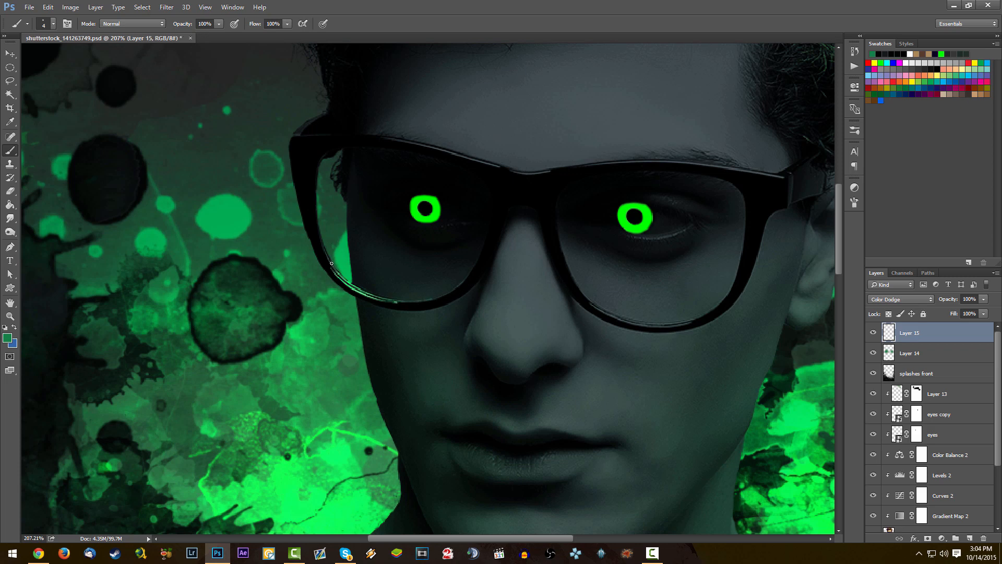
{"action": "left_click_drag", "start_coordinate": [345, 282], "coordinate": [328, 254]}
{"action": "key", "text": "ctrl+z"}
{"action": "scroll", "coordinate": [590, 269], "scroll_direction": "down", "scroll_amount": 5}
{"action": "scroll", "coordinate": [591, 294], "scroll_direction": "up", "scroll_amount": 8}
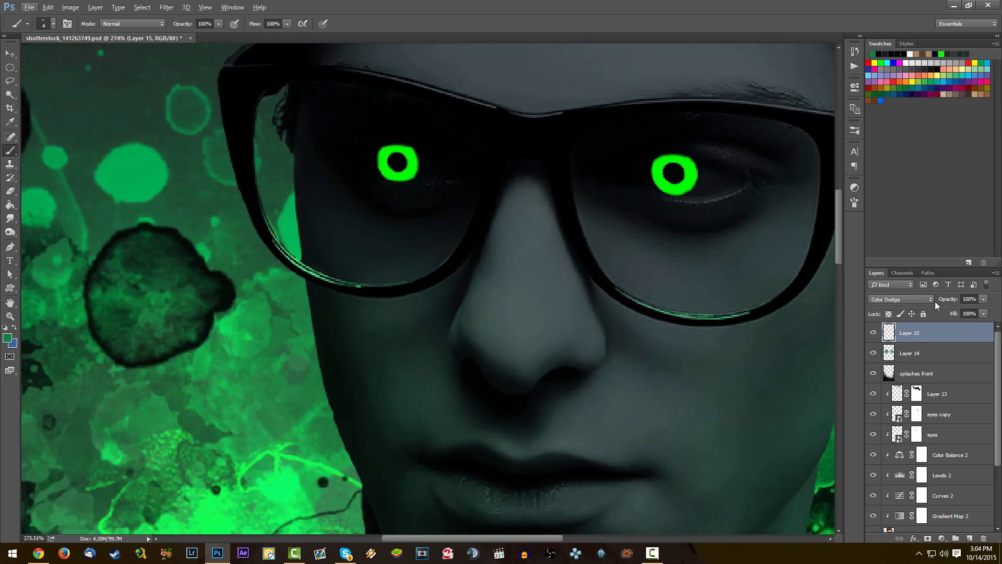
- Set the rim highlight layer's opacity to 46% and soften it with a 0.5 px Gaussian Blur
{"action": "left_click_drag", "start_coordinate": [940, 299], "coordinate": [920, 299]}
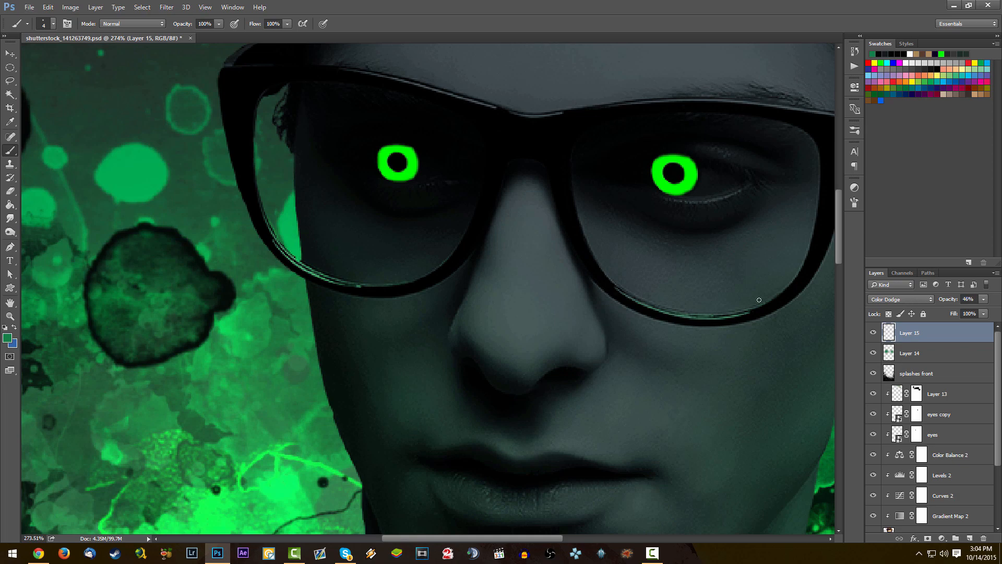
{"action": "left_click", "coordinate": [167, 8]}
{"action": "mouse_move", "coordinate": [189, 121]}
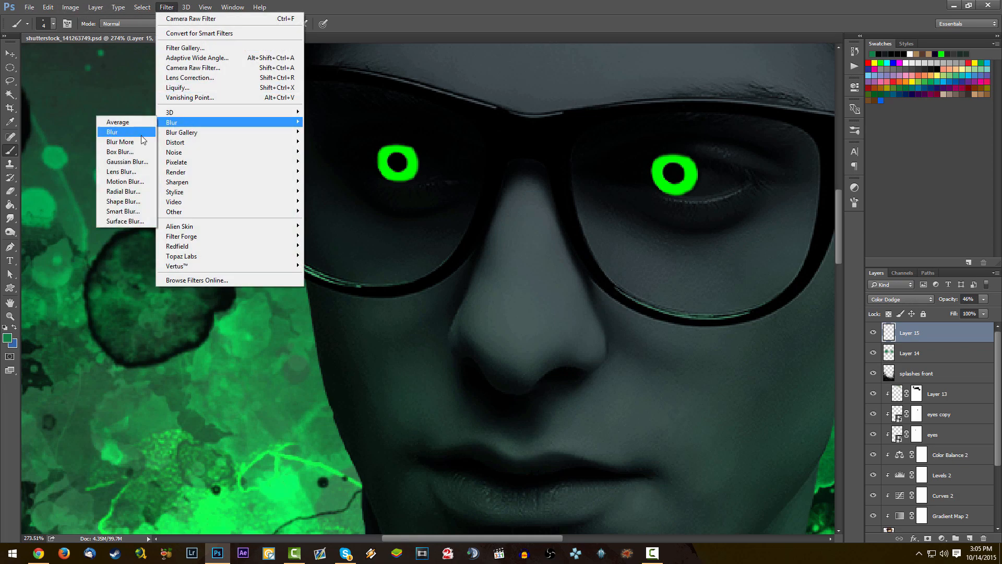
{"action": "left_click", "coordinate": [125, 160]}
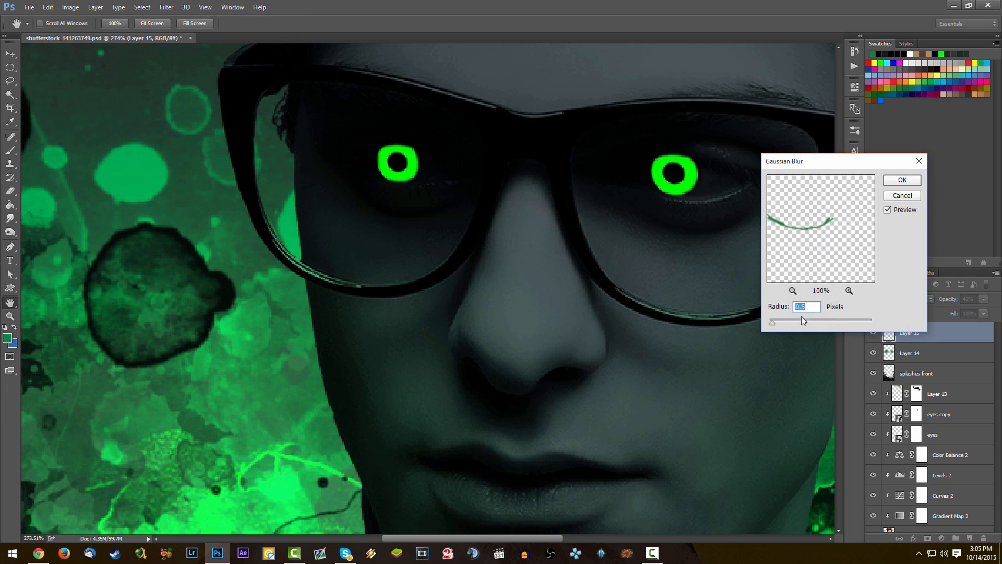
{"action": "left_click", "coordinate": [908, 182]}
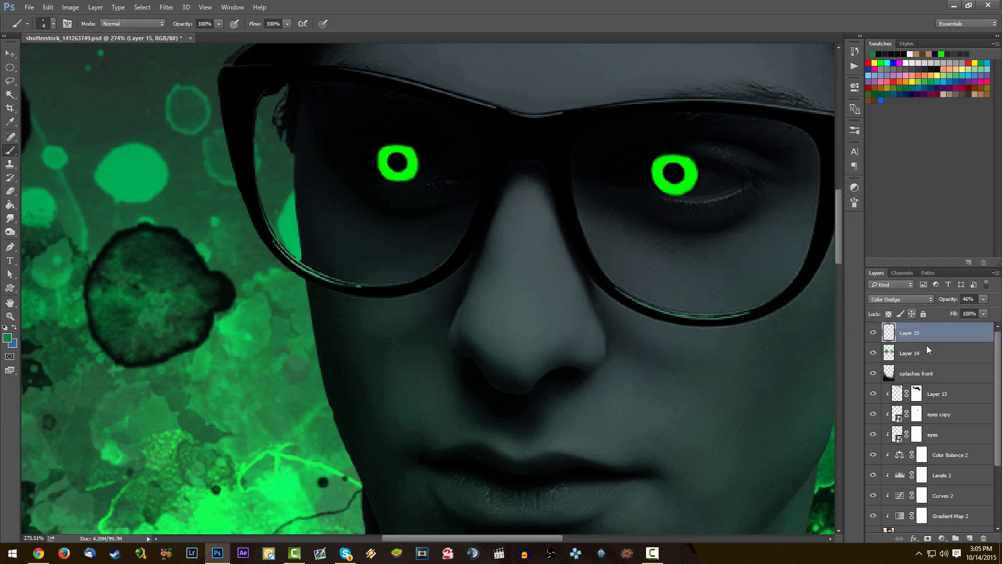
- Add a new layer above the rim highlights with the Color Dodge blend mode and name it "Color Dodge face"
{"action": "left_click", "coordinate": [969, 538]}
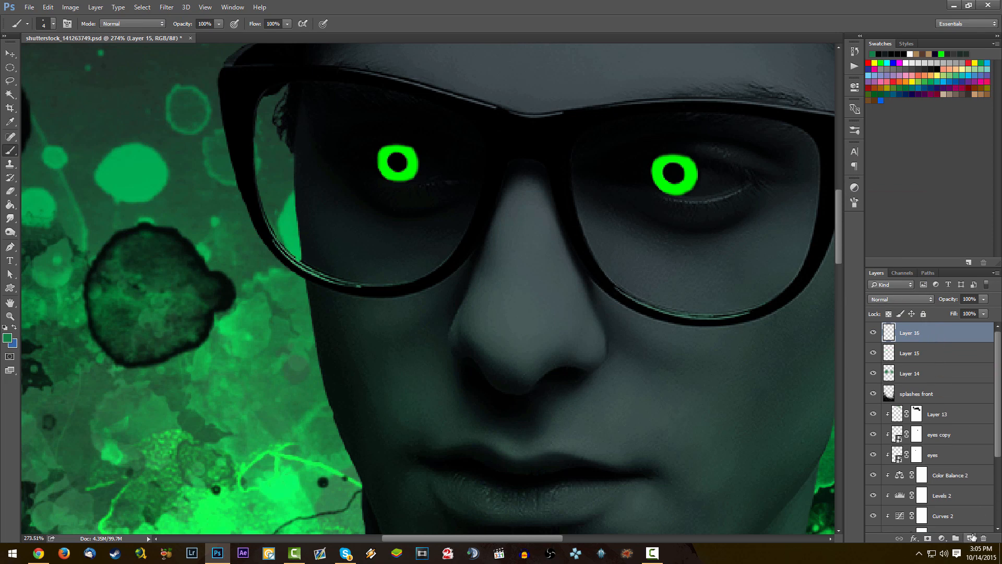
{"action": "left_click", "coordinate": [901, 299]}
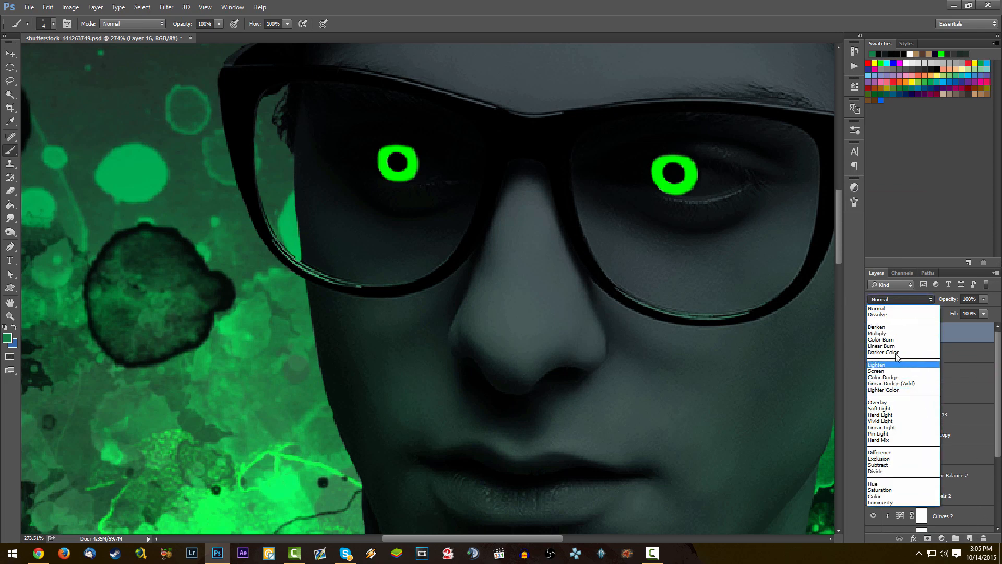
{"action": "left_click", "coordinate": [898, 377]}
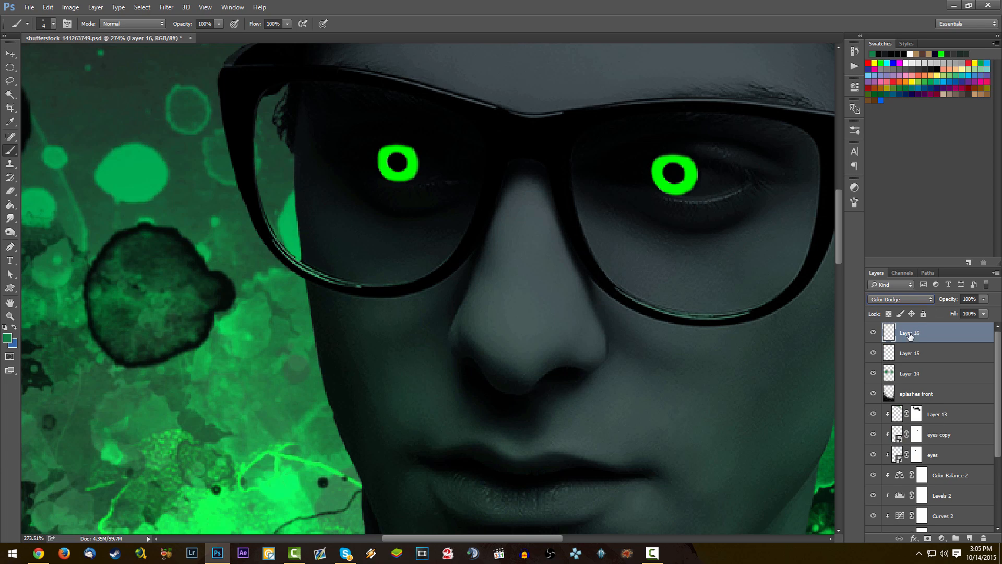
{"action": "double_click", "coordinate": [910, 333]}
{"action": "type", "text": "color Dodge face"}
{"action": "key", "text": "Return"}
- Rename the rim highlight layer "Glasses", reselect the Color Dodge face layer, and save the document
{"action": "left_click", "coordinate": [919, 353]}
{"action": "double_click", "coordinate": [915, 354]}
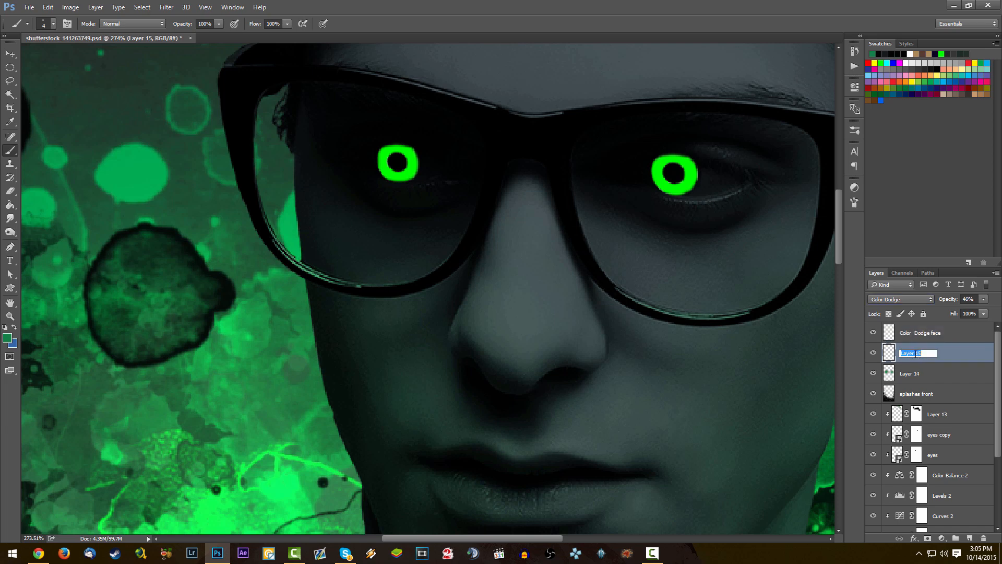
{"action": "type", "text": "Glasses"}
{"action": "left_click", "coordinate": [954, 333]}
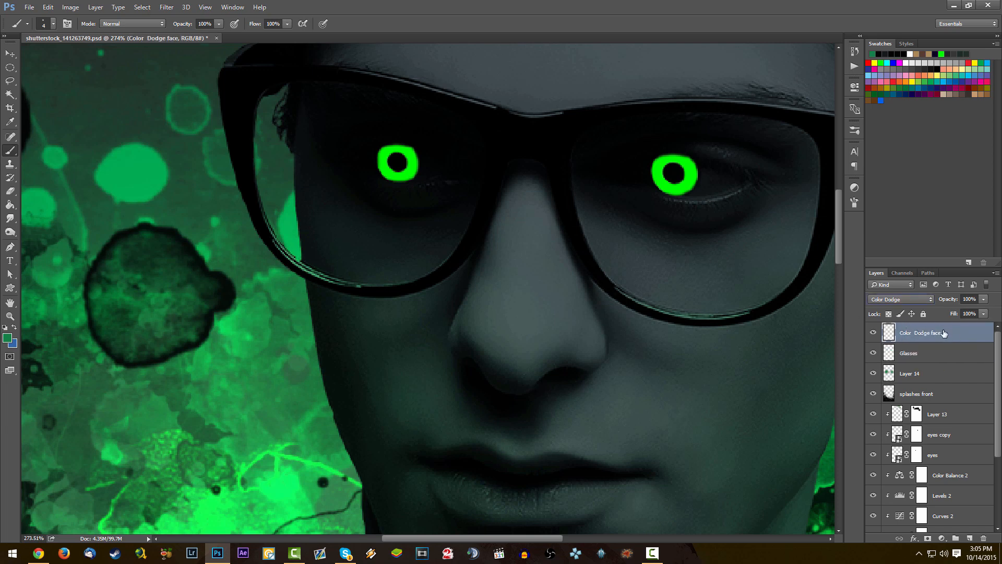
{"action": "key", "text": "ctrl+s"}
- With a soft 164 px brush at 10% opacity, paint a faint green glow on the skin below both eyes
{"action": "right_click", "coordinate": [376, 158]}
{"action": "left_click_drag", "start_coordinate": [483, 107], "coordinate": [477, 106]}
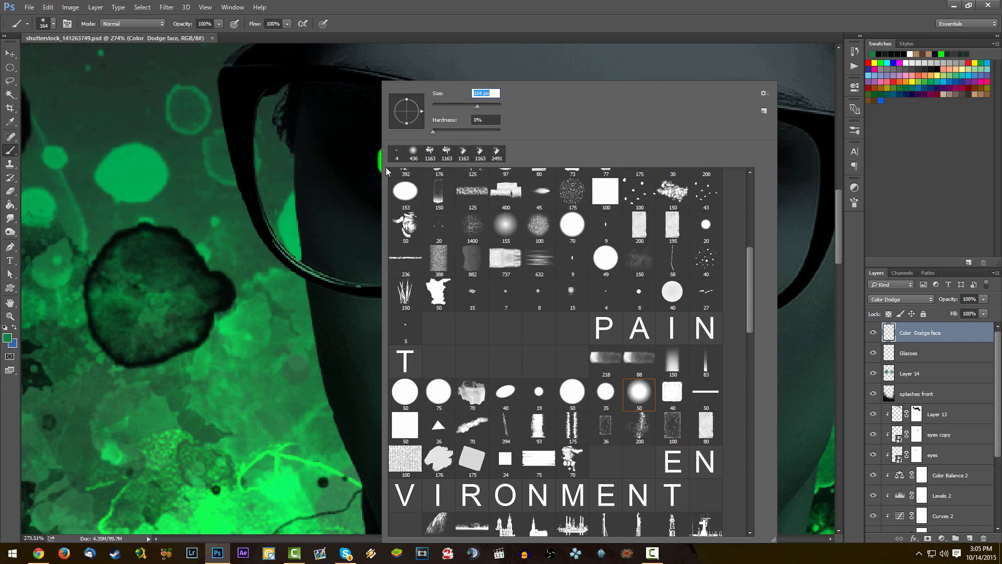
{"action": "left_click", "coordinate": [934, 335]}
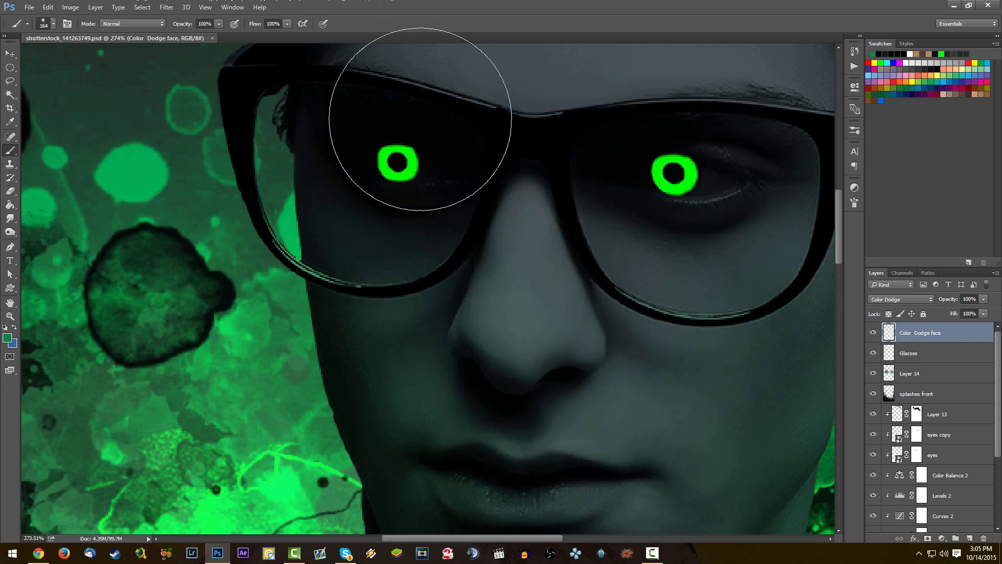
{"action": "key", "text": "1"}
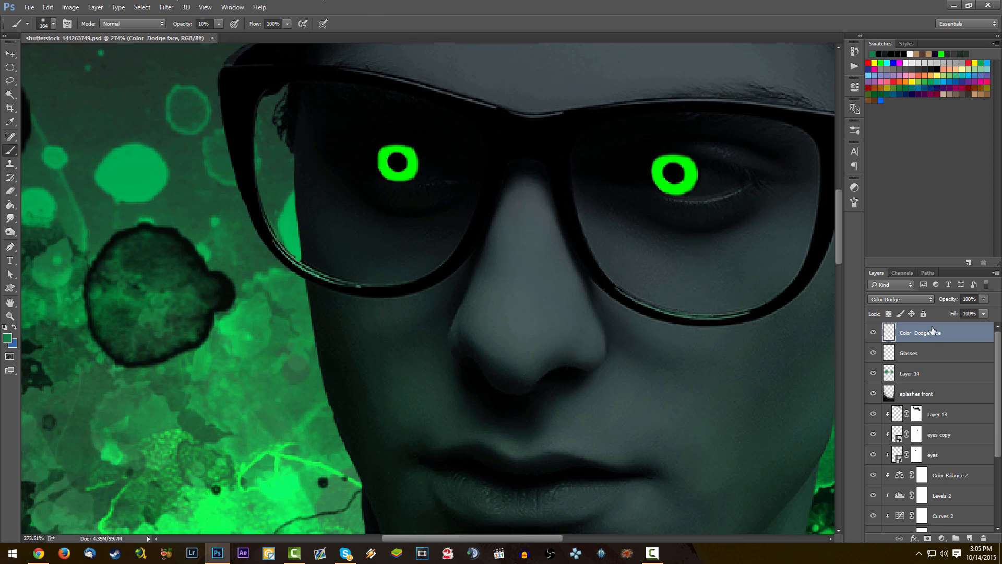
{"action": "mouse_move", "coordinate": [407, 237]}
{"action": "left_mouse_down"}
{"action": "mouse_move", "coordinate": [375, 209]}
{"action": "mouse_move", "coordinate": [407, 216]}
{"action": "mouse_move", "coordinate": [362, 202]}
{"action": "mouse_move", "coordinate": [375, 207]}
{"action": "left_mouse_up"}
{"action": "mouse_move", "coordinate": [675, 238]}
{"action": "left_mouse_down"}
{"action": "mouse_move", "coordinate": [729, 245]}
{"action": "mouse_move", "coordinate": [735, 237]}
{"action": "mouse_move", "coordinate": [730, 222]}
{"action": "mouse_move", "coordinate": [673, 238]}
{"action": "mouse_move", "coordinate": [641, 225]}
{"action": "mouse_move", "coordinate": [748, 237]}
{"action": "mouse_move", "coordinate": [644, 230]}
{"action": "left_mouse_up"}
{"action": "key", "text": "space"}
{"action": "left_click_drag", "start_coordinate": [634, 302], "coordinate": [542, 235]}
{"action": "mouse_move", "coordinate": [548, 136]}
{"action": "left_mouse_down"}
{"action": "mouse_move", "coordinate": [692, 146]}
{"action": "mouse_move", "coordinate": [561, 151]}
{"action": "left_mouse_up"}
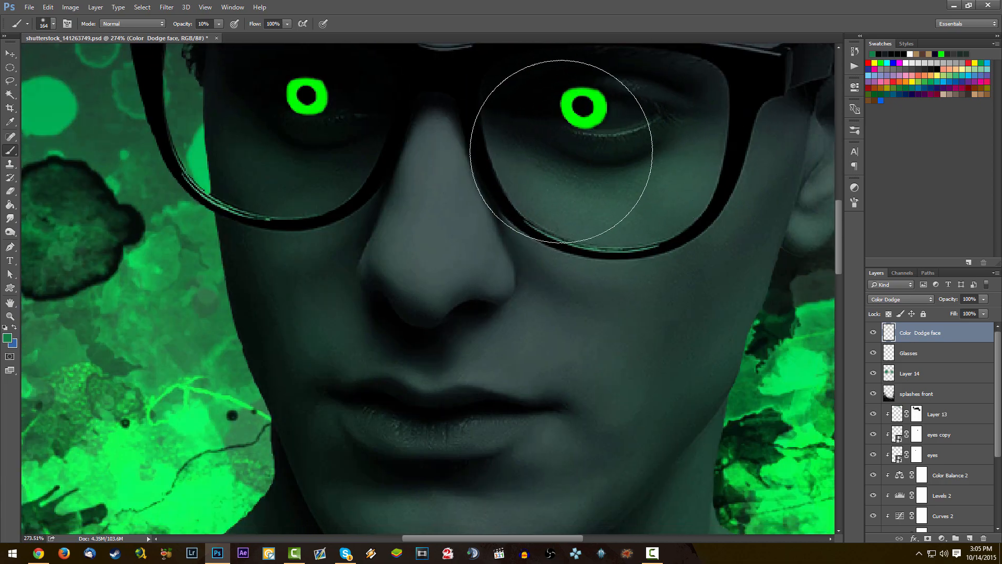
- Reduce the brush to 69 px and paint a faint green glow along both sides of the nose
{"action": "key", "text": "ctrl+space"}
{"action": "left_click_drag", "start_coordinate": [531, 259], "coordinate": [579, 263]}
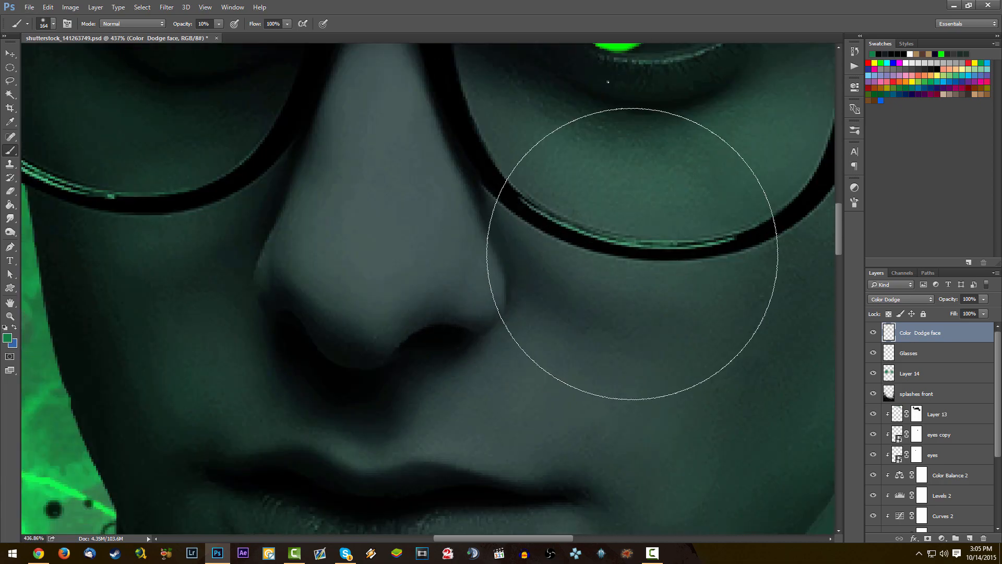
{"action": "right_click", "coordinate": [655, 251]}
{"action": "mouse_move", "coordinate": [702, 108]}
{"action": "left_mouse_down"}
{"action": "mouse_move", "coordinate": [689, 107]}
{"action": "mouse_move", "coordinate": [685, 133]}
{"action": "mouse_move", "coordinate": [682, 108]}
{"action": "left_mouse_up"}
{"action": "mouse_move", "coordinate": [483, 279]}
{"action": "left_mouse_down"}
{"action": "mouse_move", "coordinate": [460, 176]}
{"action": "mouse_move", "coordinate": [479, 286]}
{"action": "mouse_move", "coordinate": [440, 175]}
{"action": "left_mouse_up"}
{"action": "left_click_drag", "start_coordinate": [342, 264], "coordinate": [498, 307]}
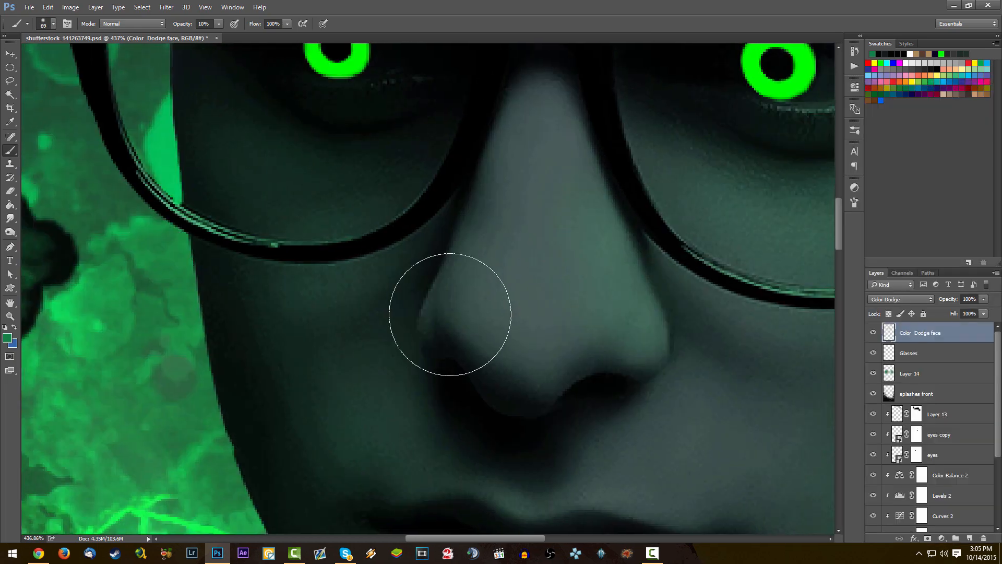
- Check the face glow against the whole portrait and save the document
{"action": "scroll", "coordinate": [521, 264], "scroll_direction": "down", "scroll_amount": 10}
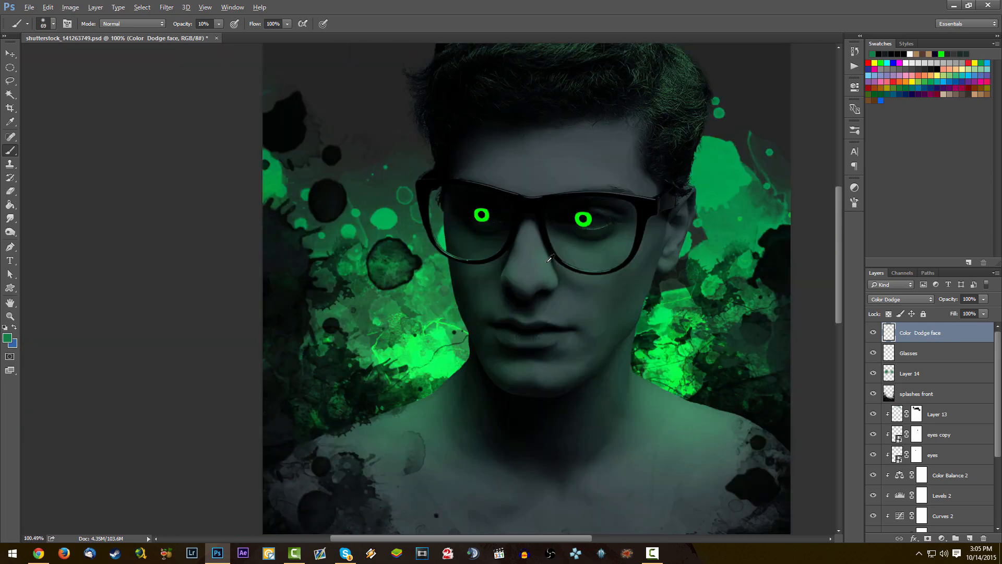
{"action": "scroll", "coordinate": [416, 175], "scroll_direction": "up", "scroll_amount": 4}
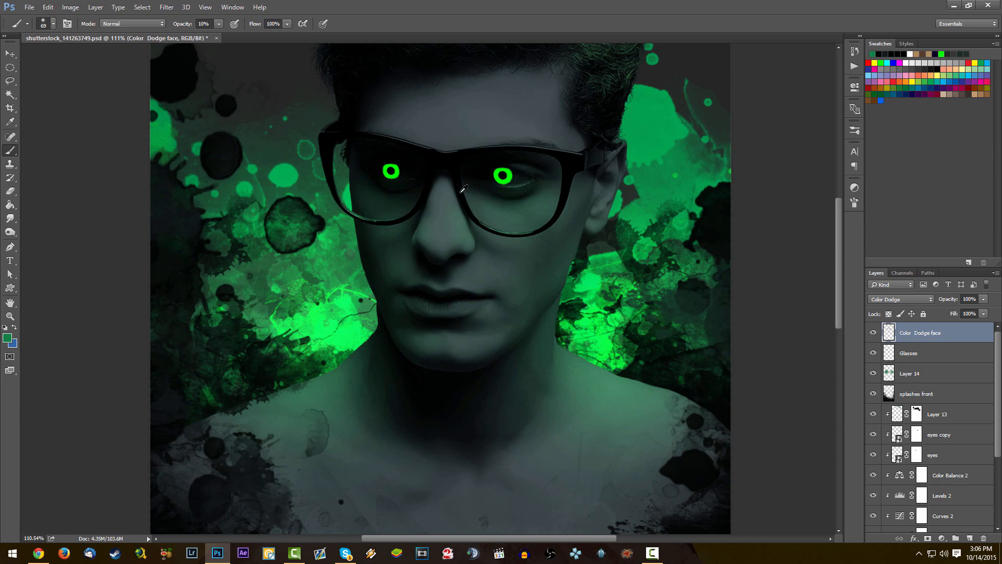
{"action": "scroll", "coordinate": [463, 189], "scroll_direction": "down", "scroll_amount": 4}
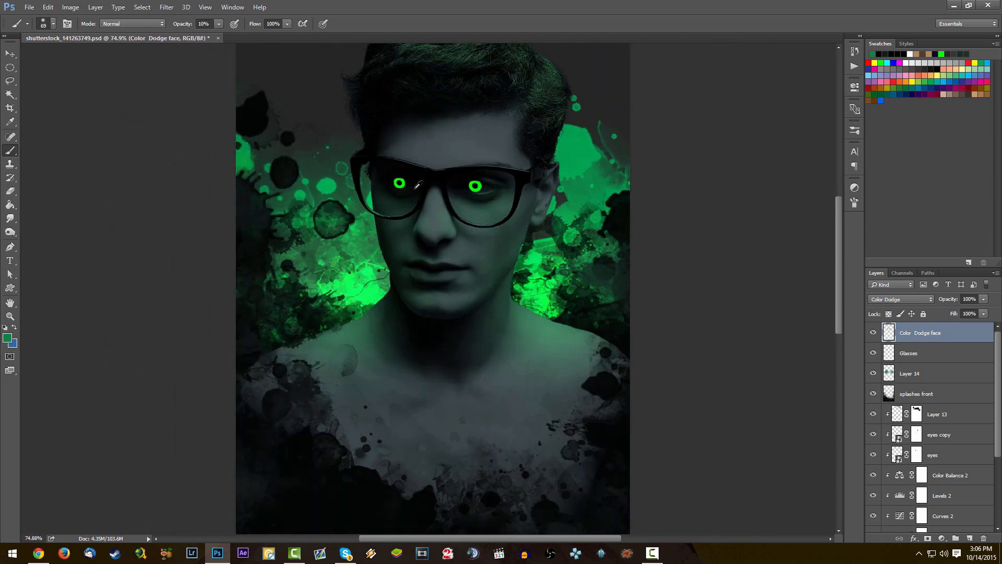
{"action": "scroll", "coordinate": [421, 187], "scroll_direction": "down", "scroll_amount": 1}
{"action": "scroll", "coordinate": [381, 187], "scroll_direction": "down", "scroll_amount": 1}
{"action": "scroll", "coordinate": [394, 194], "scroll_direction": "up", "scroll_amount": 2}
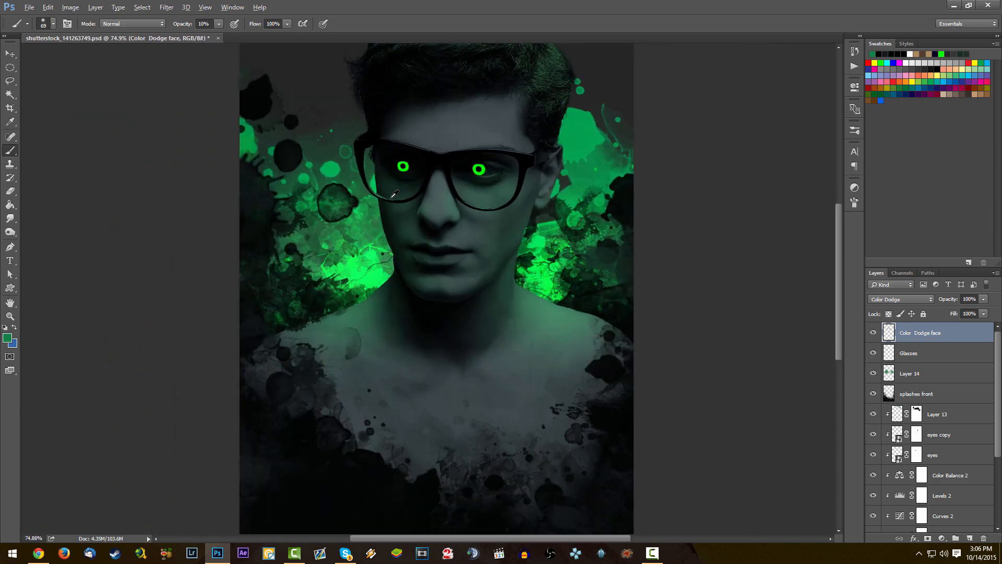
{"action": "scroll", "coordinate": [394, 194], "scroll_direction": "down", "scroll_amount": 1}
{"action": "scroll", "coordinate": [386, 196], "scroll_direction": "up", "scroll_amount": 2}
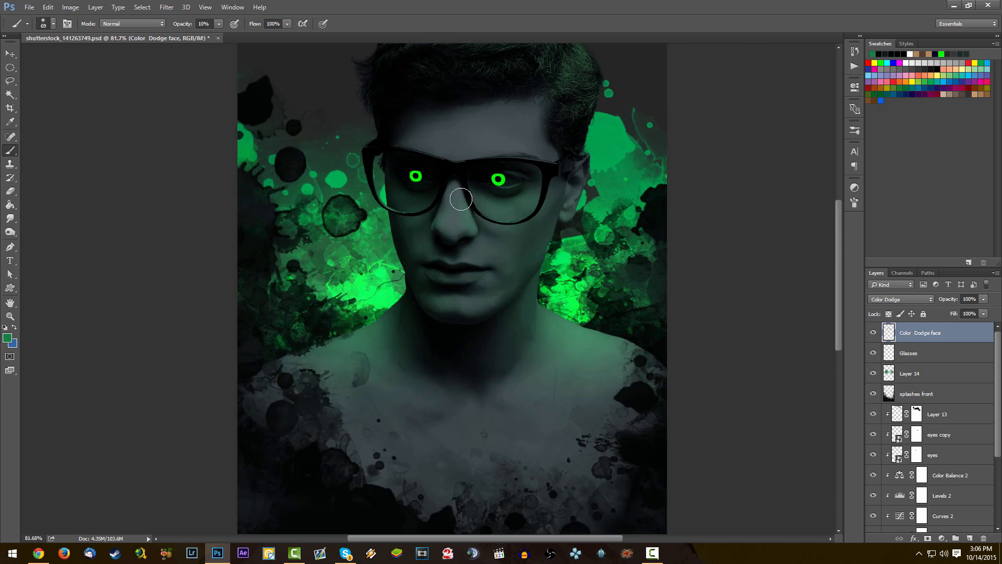
{"action": "key", "text": "ctrl+s"}
{"action": "scroll", "coordinate": [593, 281], "scroll_direction": "down", "scroll_amount": 2}
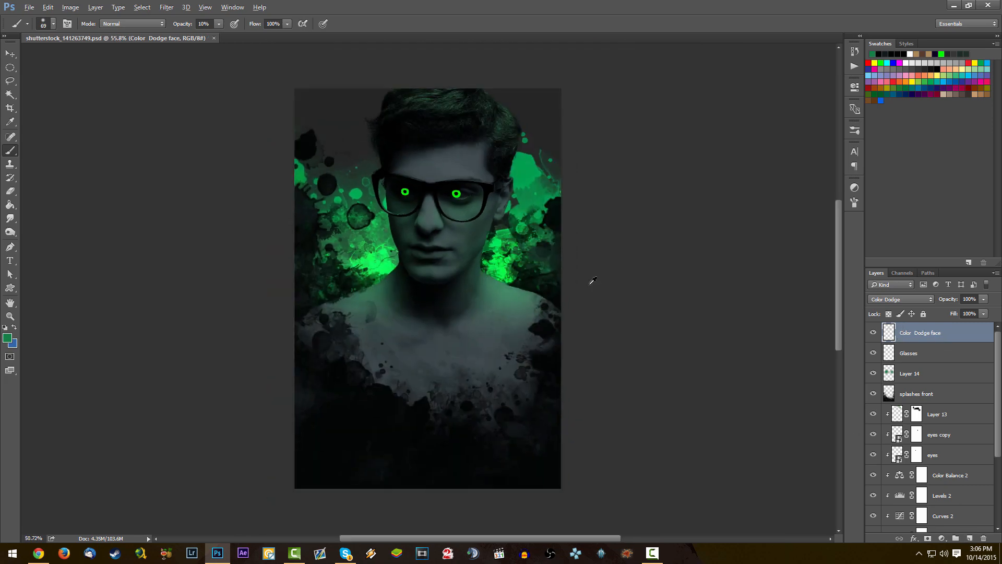
{"action": "scroll", "coordinate": [495, 298], "scroll_direction": "up", "scroll_amount": 2}
{"action": "scroll", "coordinate": [494, 301], "scroll_direction": "down", "scroll_amount": 1}
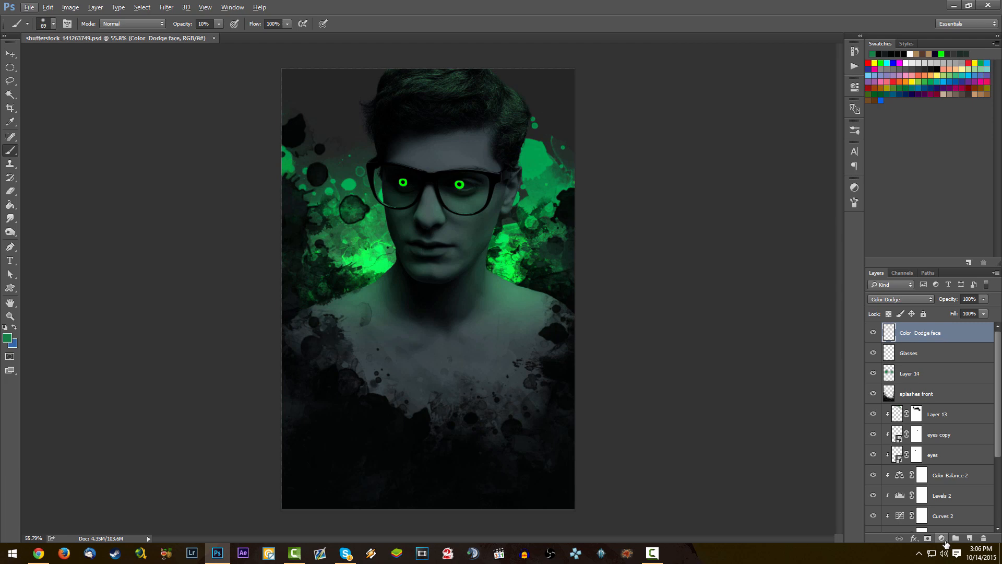
- Add a new top layer, fill it with the merged composite using Apply Image, and save the document
{"action": "left_click", "coordinate": [942, 538]}
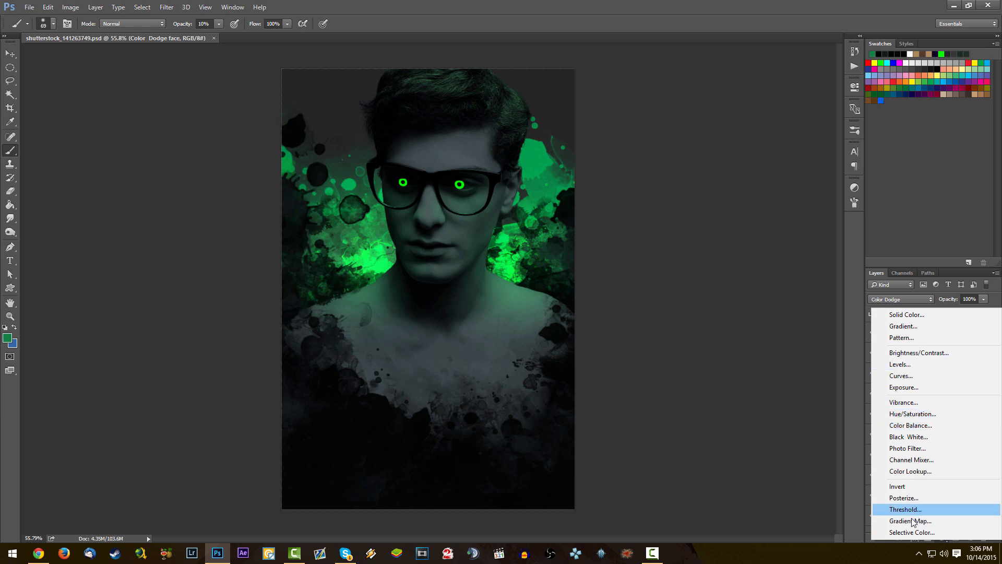
{"action": "left_click", "coordinate": [904, 554]}
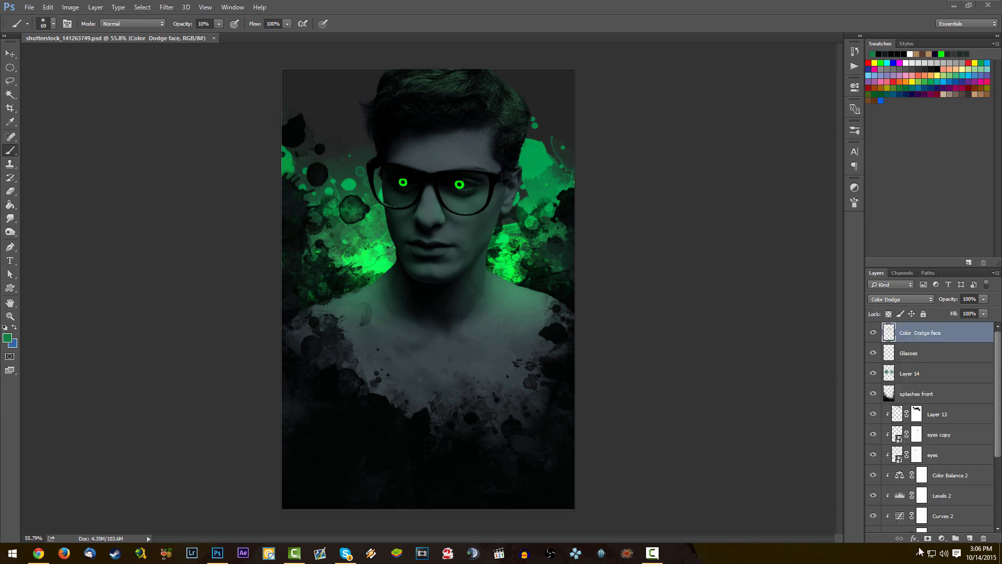
{"action": "left_click", "coordinate": [970, 538]}
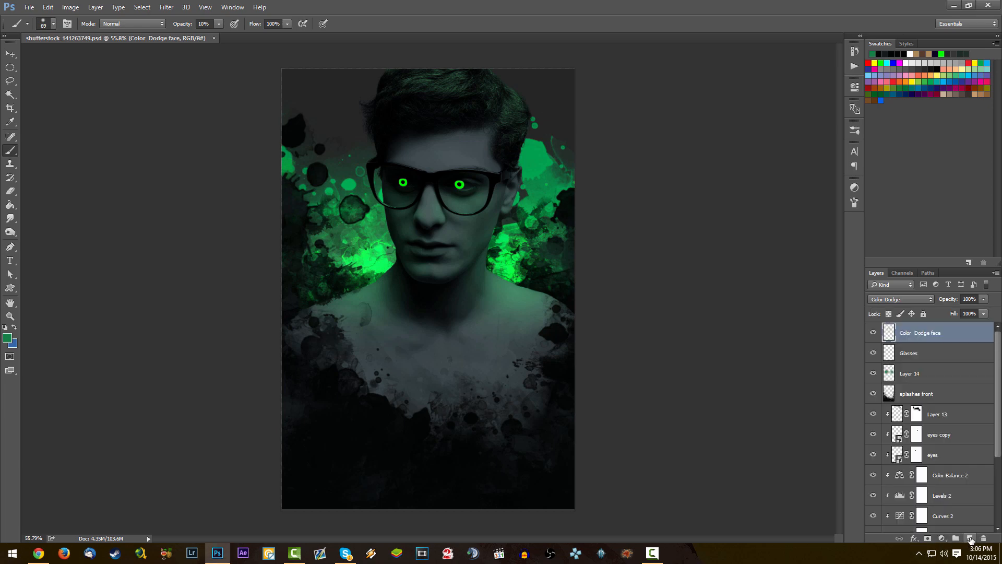
{"action": "left_click", "coordinate": [971, 538]}
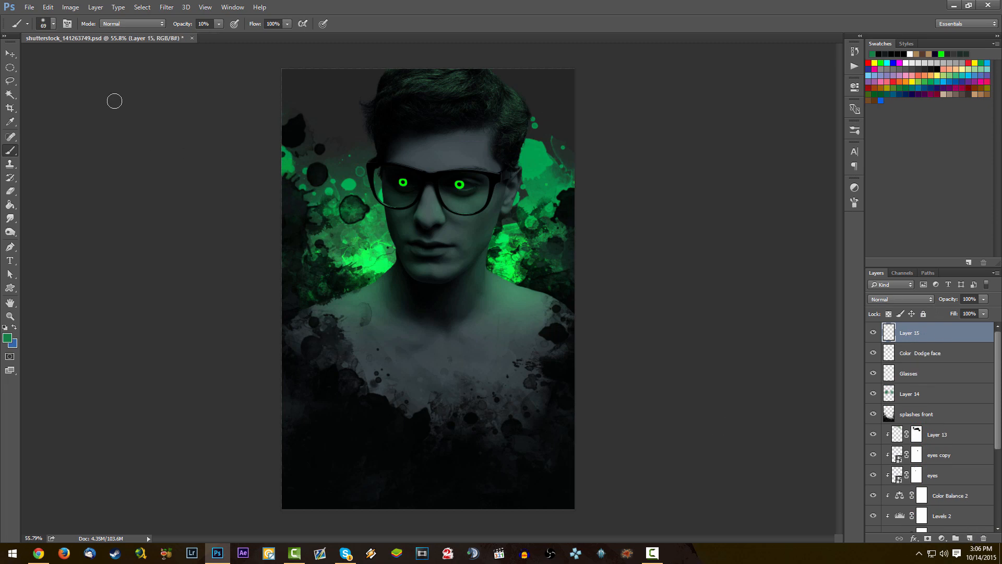
{"action": "left_click", "coordinate": [71, 7]}
{"action": "left_click", "coordinate": [88, 157]}
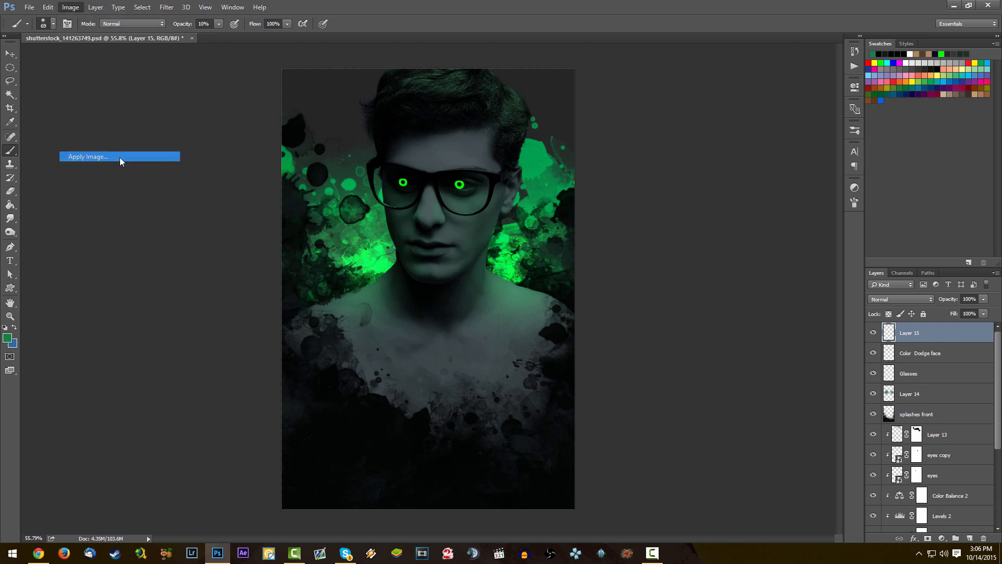
{"action": "left_click", "coordinate": [594, 159]}
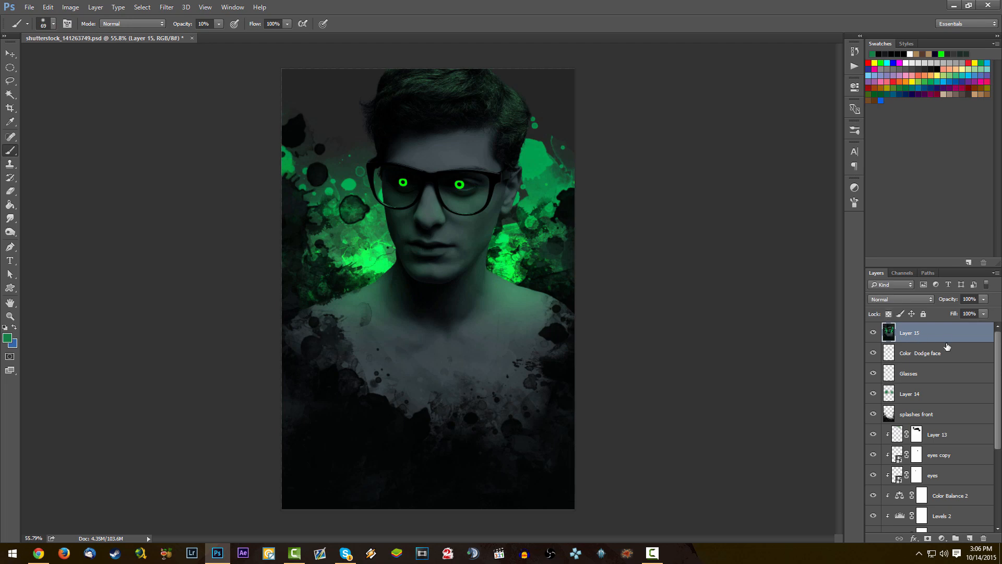
{"action": "key", "text": "ctrl+s"}
- Apply the Camera Raw Filter to the merged layer with Exposure -0.35, Contrast +8, Highlights +2, Clarity +27, Vibrance +21 and Temperature about -8
{"action": "left_click", "coordinate": [168, 8]}
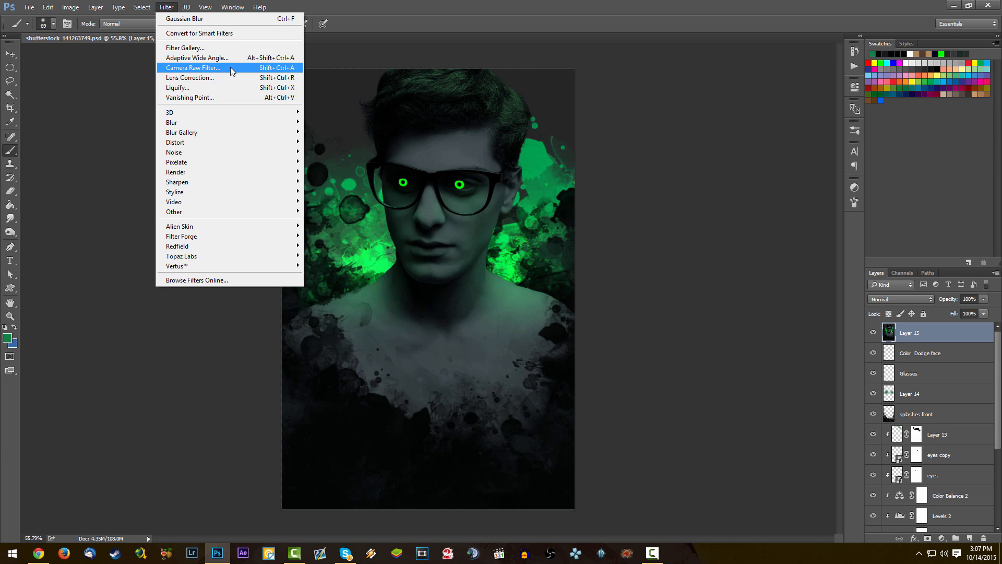
{"action": "left_click", "coordinate": [230, 67]}
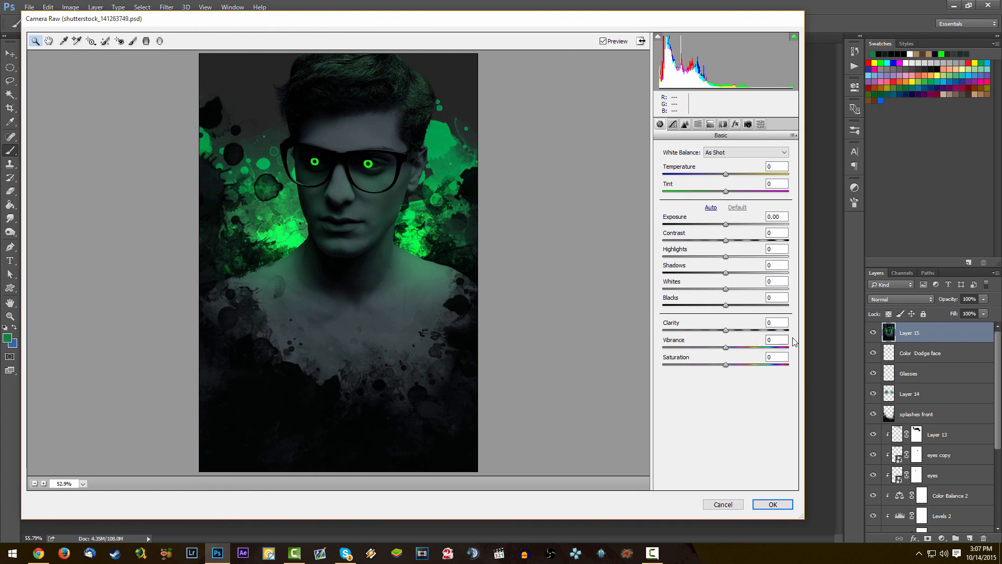
{"action": "left_click_drag", "start_coordinate": [804, 344], "coordinate": [984, 358]}
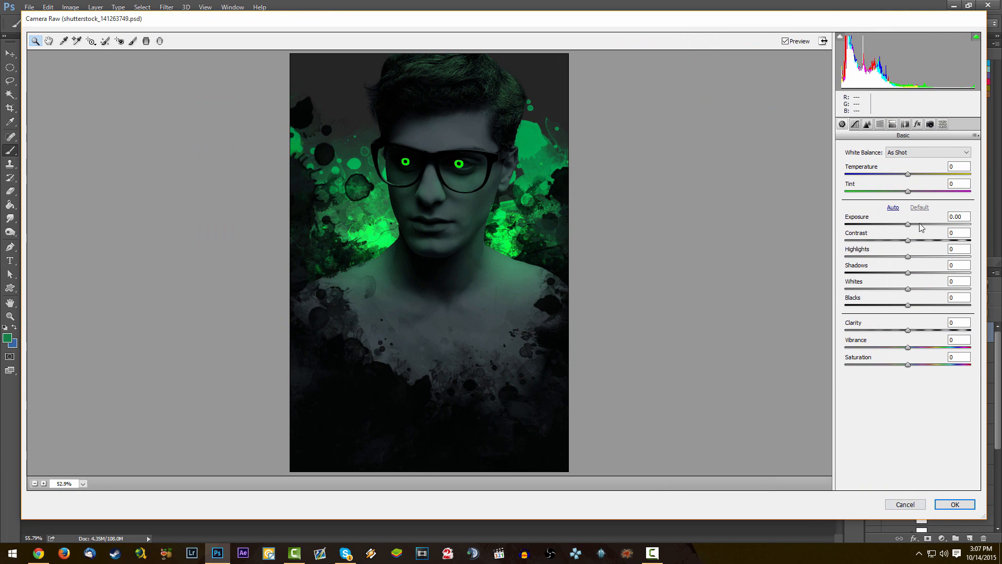
{"action": "left_click_drag", "start_coordinate": [909, 226], "coordinate": [911, 262]}
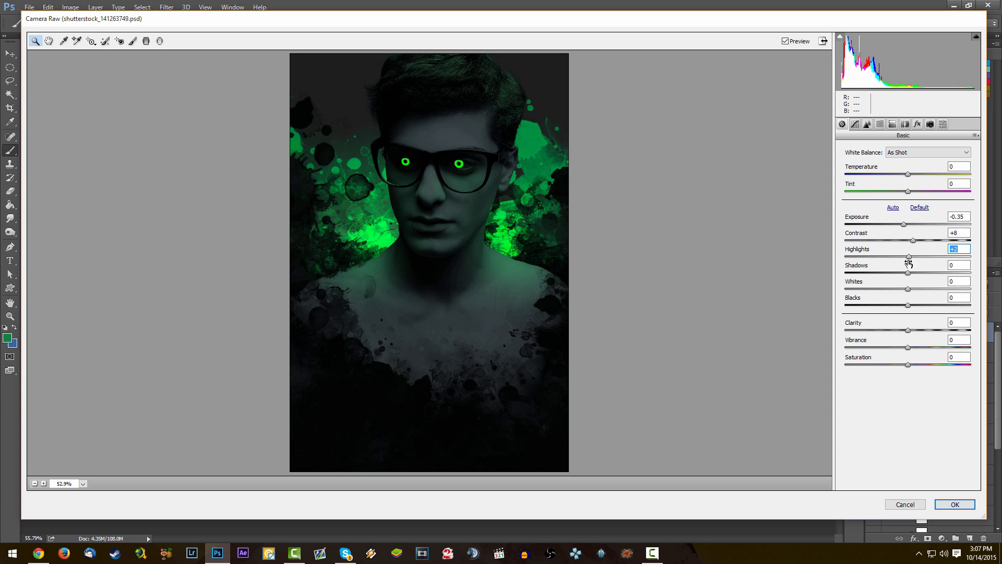
{"action": "left_click_drag", "start_coordinate": [909, 330], "coordinate": [922, 348]}
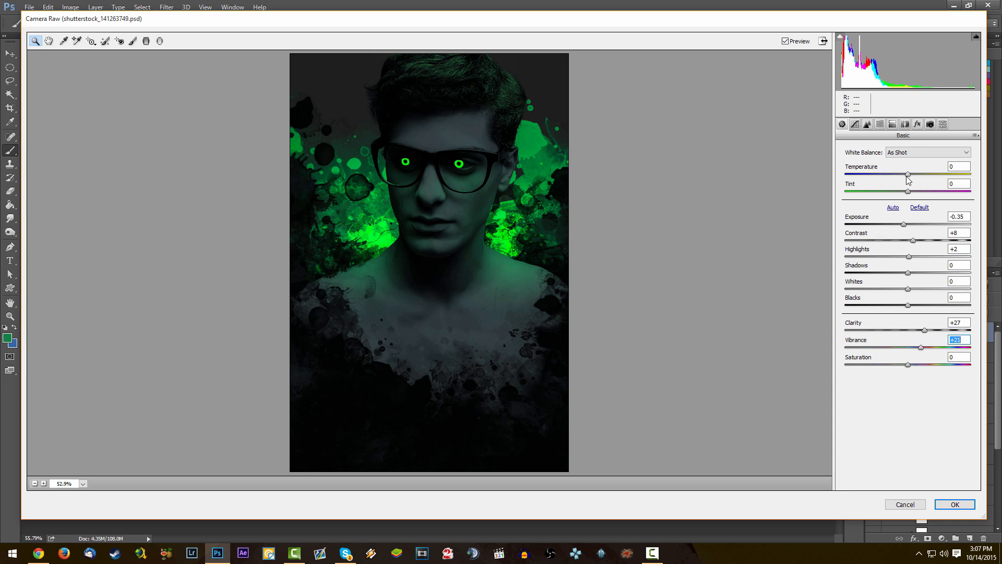
{"action": "left_click_drag", "start_coordinate": [907, 177], "coordinate": [903, 177]}
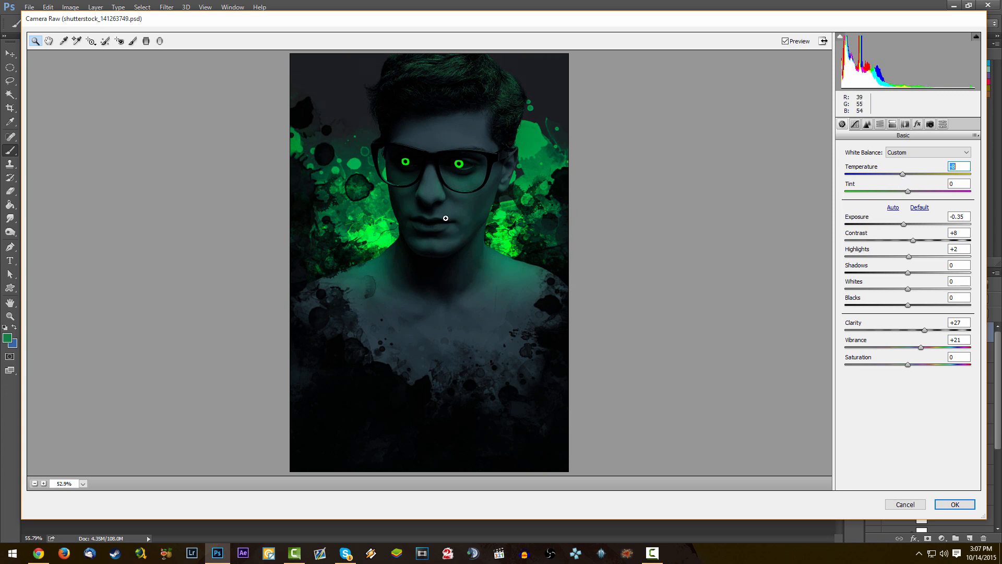
- Set the sharpening amount to about 45 and add film grain with an amount of 10
{"action": "left_click", "coordinate": [867, 124]}
{"action": "left_click_drag", "start_coordinate": [874, 167], "coordinate": [886, 167]}
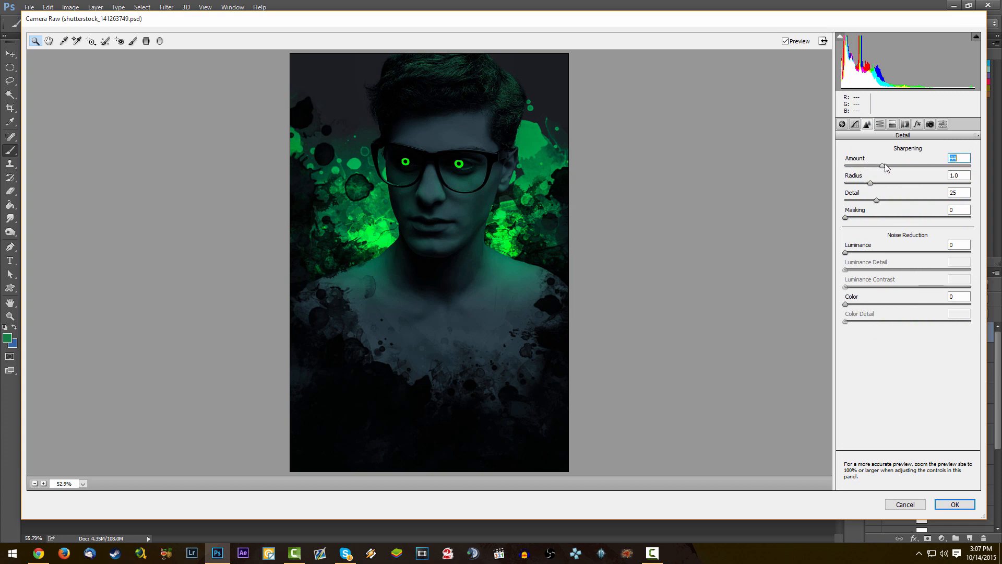
{"action": "left_click", "coordinate": [917, 124]}
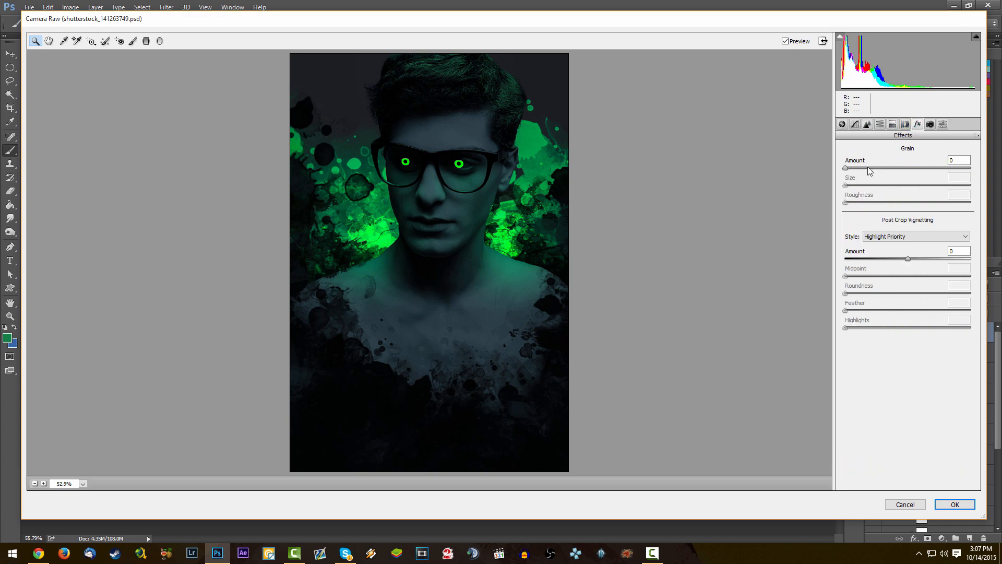
{"action": "left_click_drag", "start_coordinate": [846, 169], "coordinate": [859, 168]}
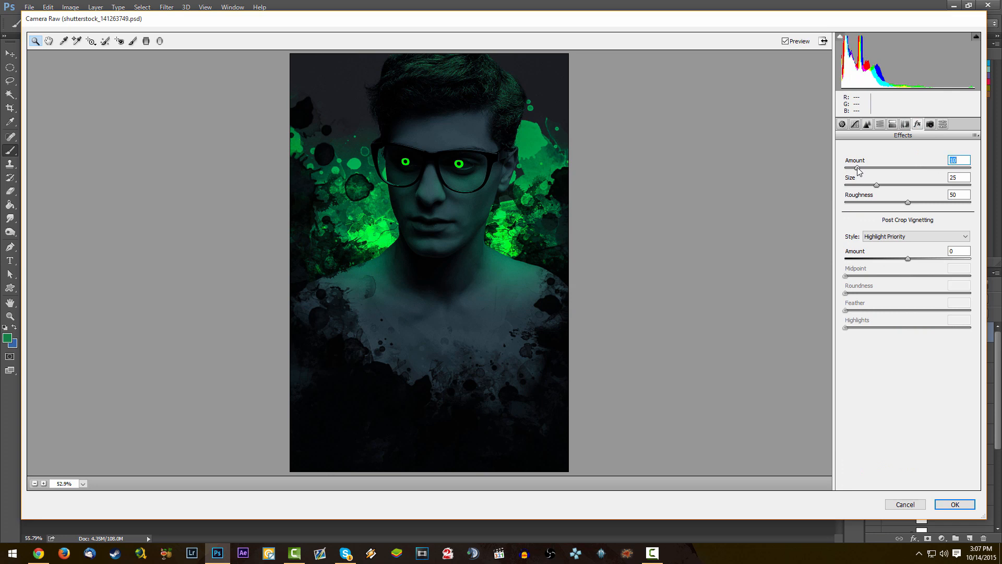
- Shift the HSL hues, setting Greens to -22 and Aquas to +30
{"action": "left_click", "coordinate": [880, 125]}
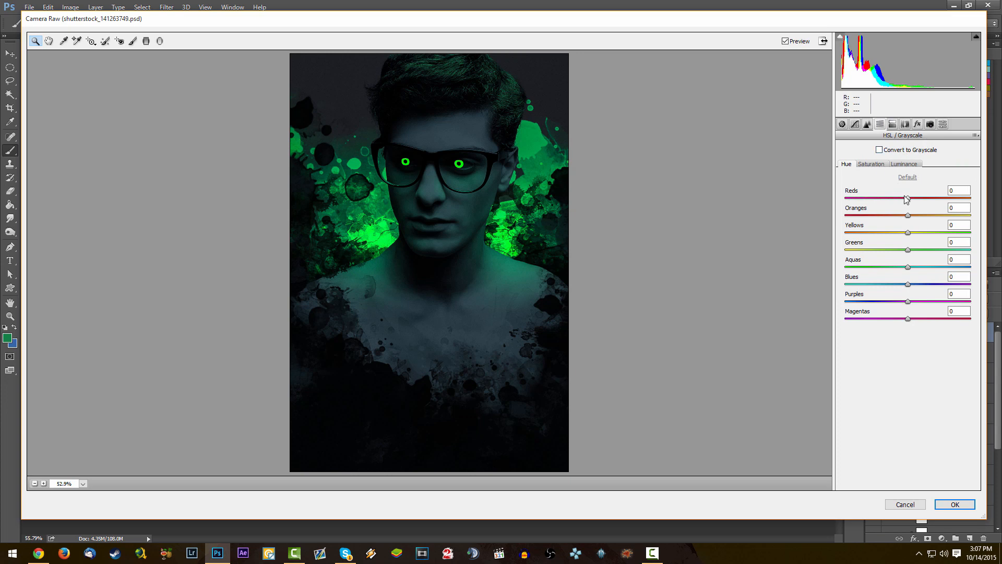
{"action": "mouse_move", "coordinate": [909, 249]}
{"action": "left_mouse_down"}
{"action": "mouse_move", "coordinate": [845, 255]}
{"action": "mouse_move", "coordinate": [909, 263]}
{"action": "mouse_move", "coordinate": [894, 260]}
{"action": "left_mouse_up"}
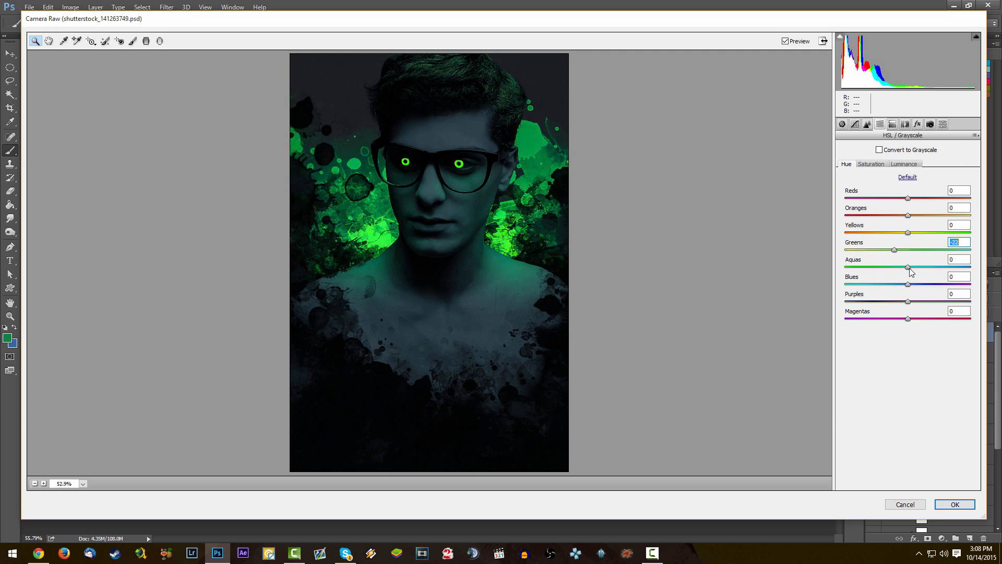
{"action": "left_click_drag", "start_coordinate": [910, 269], "coordinate": [929, 276]}
{"action": "left_click", "coordinate": [927, 267]}
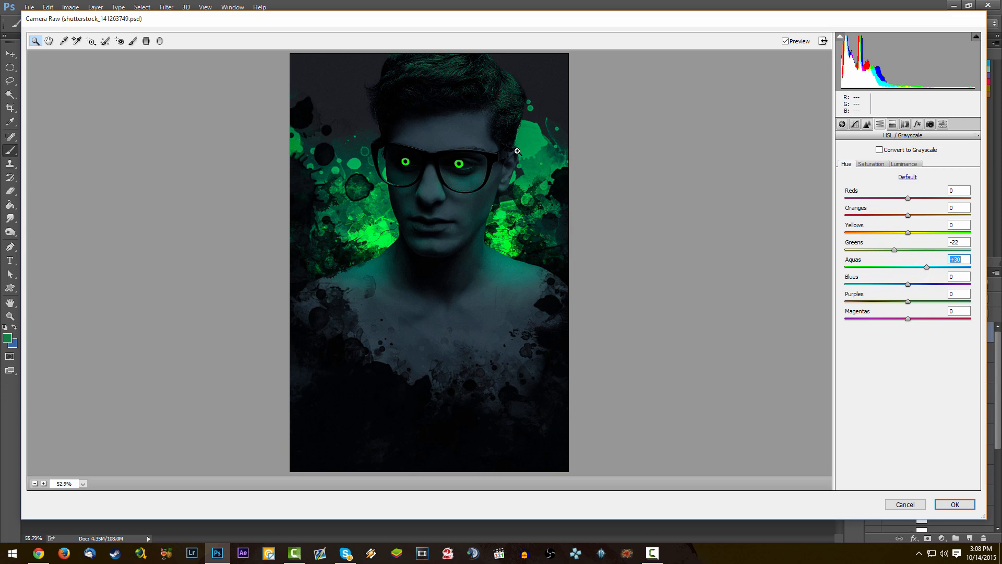
{"action": "mouse_move", "coordinate": [910, 285]}
{"action": "left_mouse_down"}
{"action": "mouse_move", "coordinate": [922, 289]}
{"action": "mouse_move", "coordinate": [909, 290]}
{"action": "left_mouse_up"}
- Adjust the HSL saturation, setting Greens to +14, Aquas to +2 and Blues to +16
{"action": "left_click", "coordinate": [872, 165]}
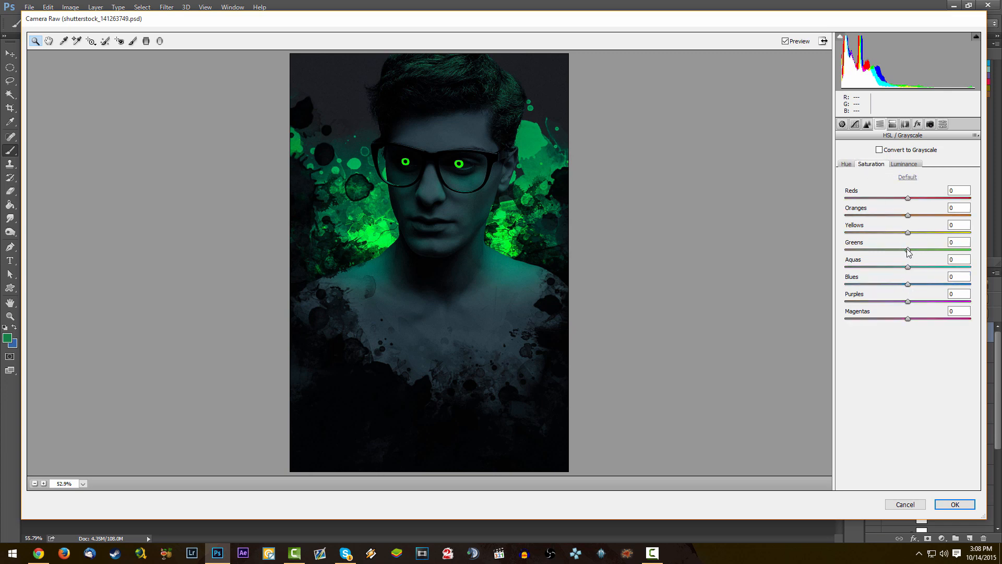
{"action": "left_click_drag", "start_coordinate": [908, 251], "coordinate": [927, 253]}
{"action": "left_click", "coordinate": [909, 267]}
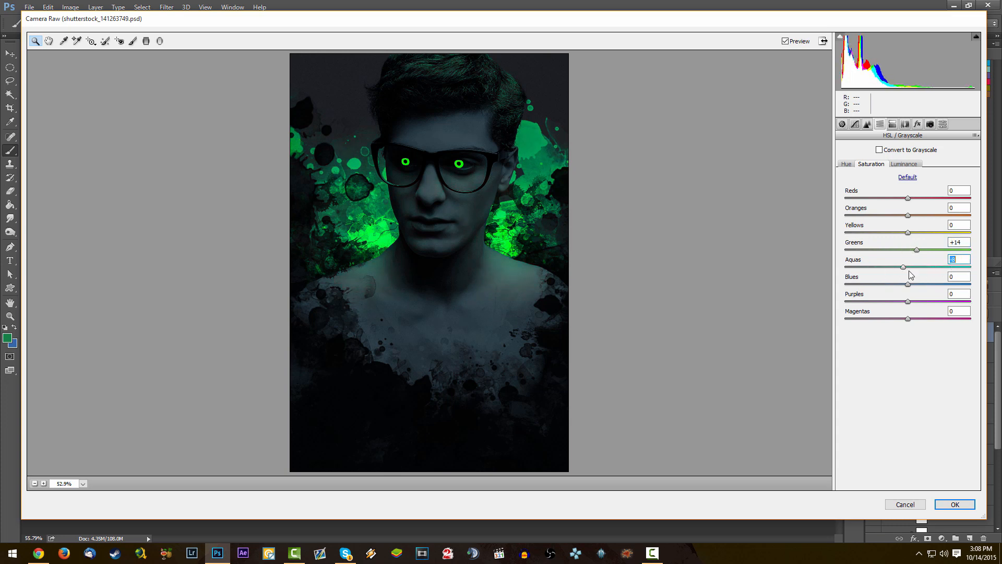
{"action": "mouse_move", "coordinate": [909, 285]}
{"action": "left_mouse_down"}
{"action": "mouse_move", "coordinate": [940, 285]}
{"action": "mouse_move", "coordinate": [917, 285]}
{"action": "left_mouse_up"}
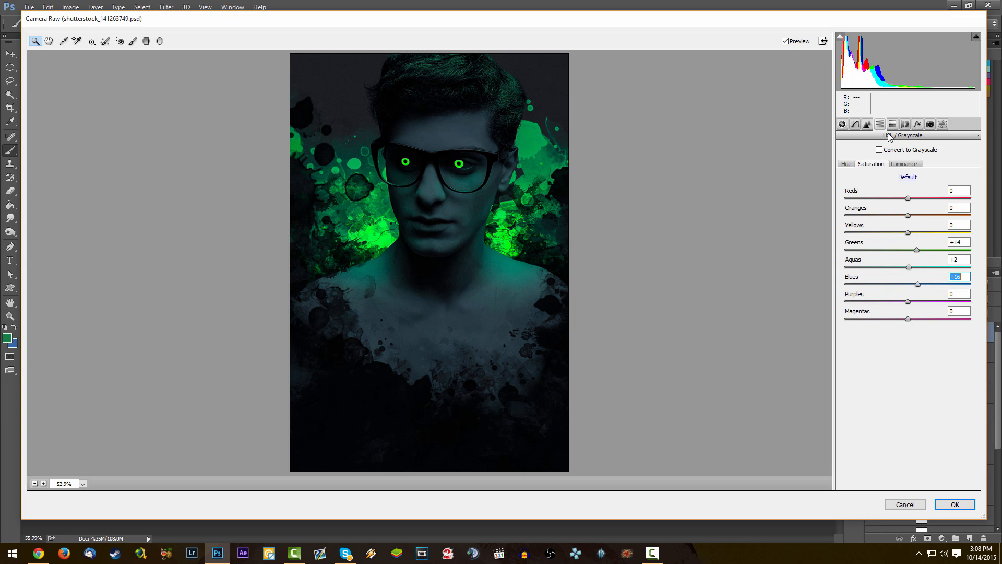
{"action": "left_click", "coordinate": [917, 124]}
{"action": "left_click", "coordinate": [905, 124]}
{"action": "left_click", "coordinate": [892, 125]}
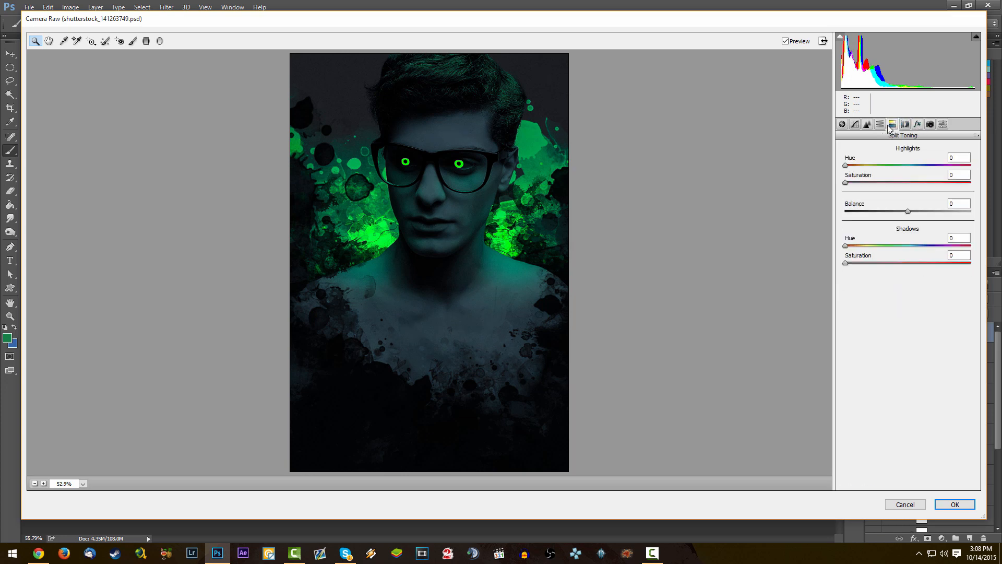
{"action": "left_click", "coordinate": [879, 125]}
{"action": "left_click", "coordinate": [892, 125]}
{"action": "left_click", "coordinate": [855, 124]}
{"action": "left_click", "coordinate": [867, 124]}
{"action": "left_click", "coordinate": [880, 124]}
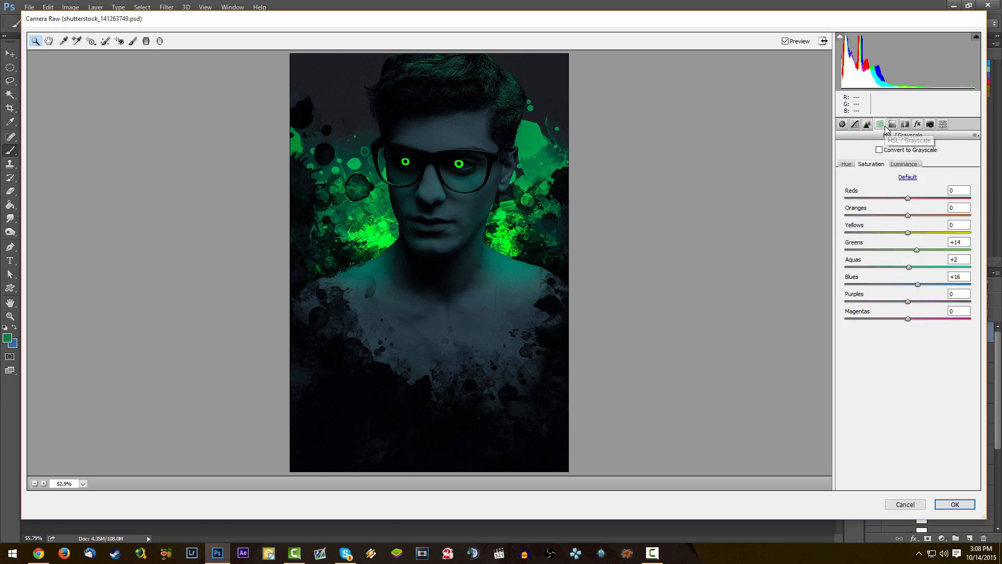
{"action": "left_click", "coordinate": [893, 124]}
- In the manual lens corrections, set Distortion to +17 and Scale to 106 so the warped image fills the frame
{"action": "left_click", "coordinate": [905, 124]}
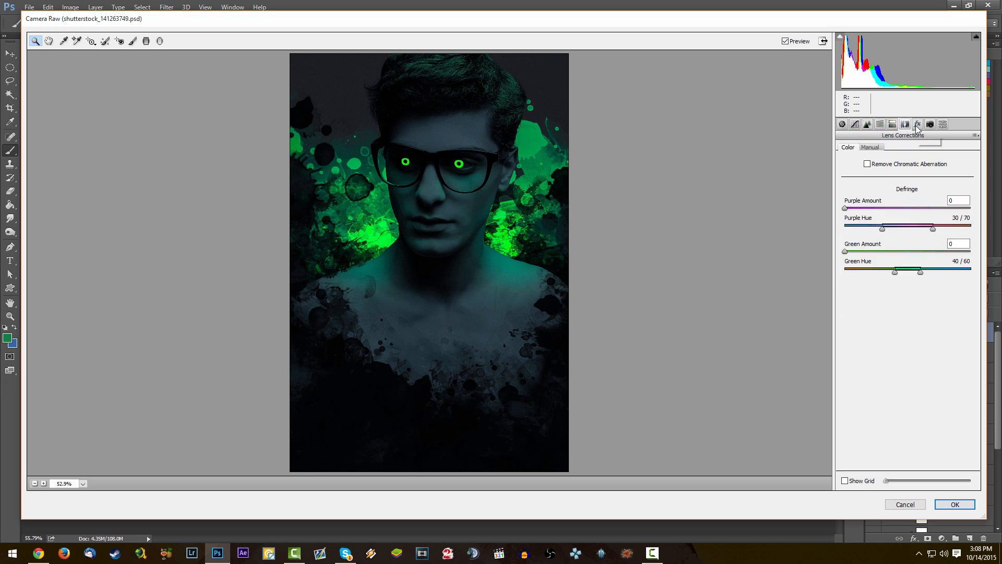
{"action": "left_click", "coordinate": [871, 149]}
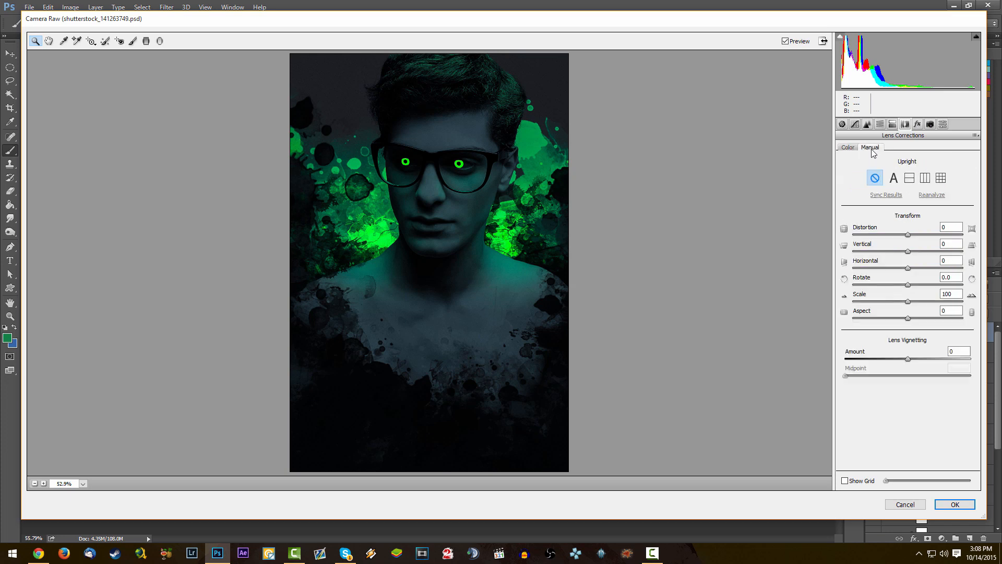
{"action": "left_click_drag", "start_coordinate": [909, 237], "coordinate": [917, 240]}
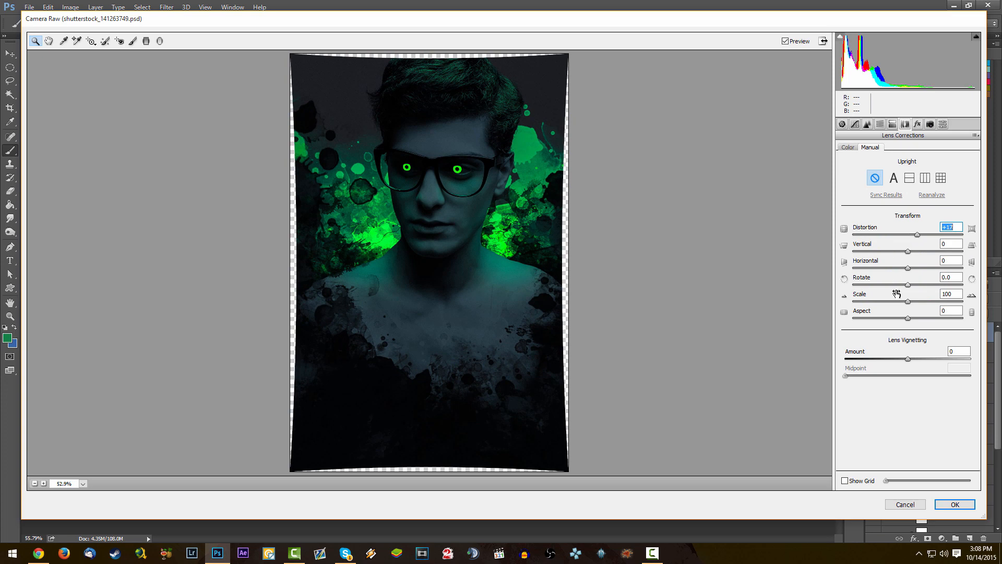
{"action": "left_click_drag", "start_coordinate": [909, 302], "coordinate": [915, 303]}
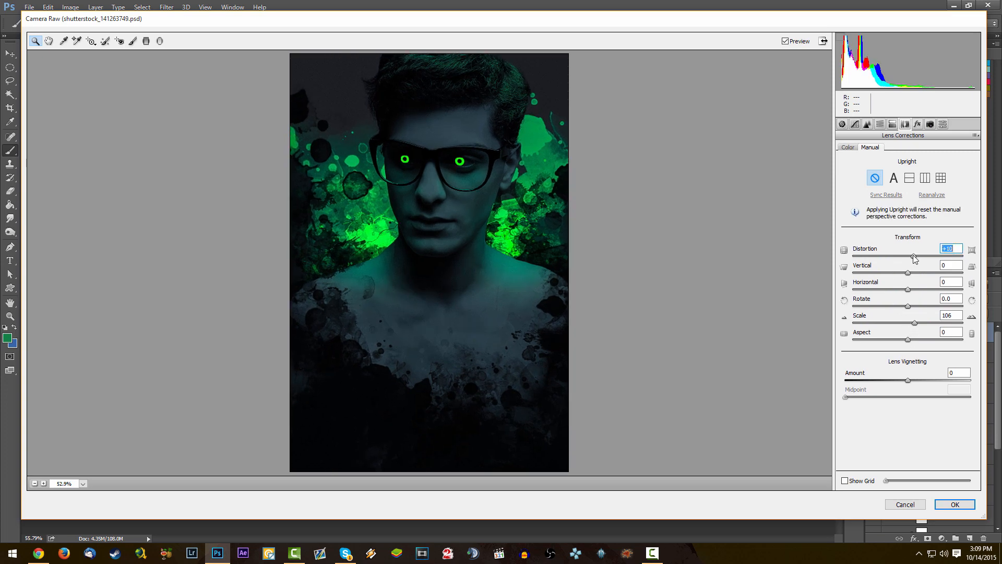
{"action": "left_click_drag", "start_coordinate": [914, 260], "coordinate": [919, 260]}
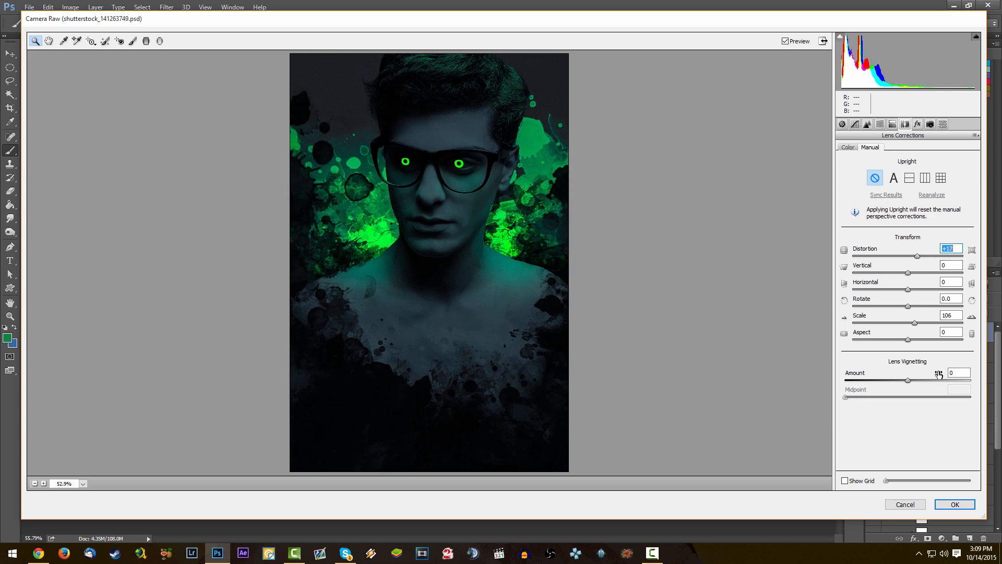
{"action": "mouse_move", "coordinate": [908, 381]}
{"action": "left_mouse_down"}
{"action": "mouse_move", "coordinate": [879, 381]}
{"action": "mouse_move", "coordinate": [931, 381]}
{"action": "mouse_move", "coordinate": [897, 387]}
{"action": "mouse_move", "coordinate": [907, 389]}
{"action": "left_mouse_up"}
- Add a Highlight Priority post-crop vignette with an amount of -21 and apply the Camera Raw adjustments
{"action": "left_click", "coordinate": [917, 124]}
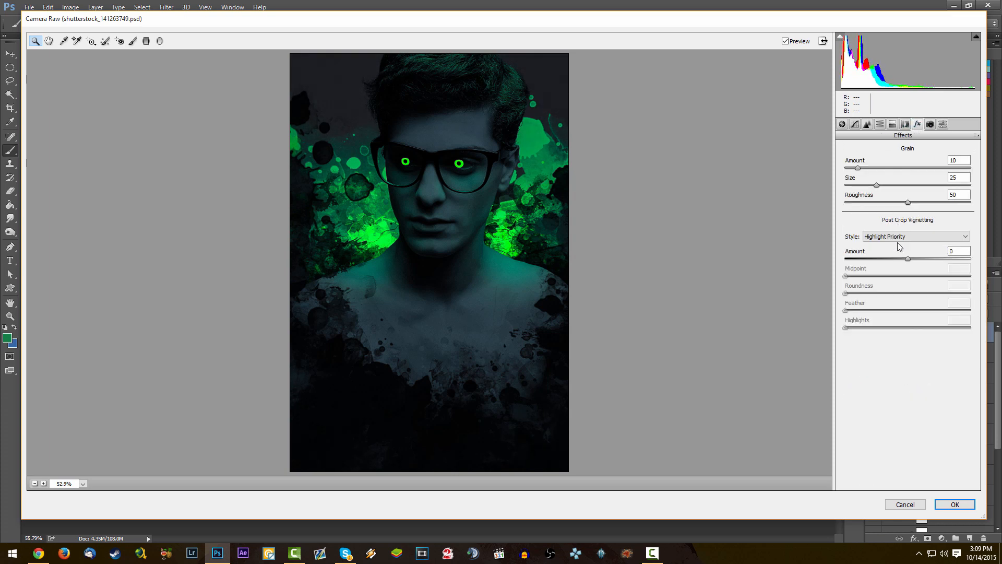
{"action": "left_click_drag", "start_coordinate": [908, 261], "coordinate": [895, 261]}
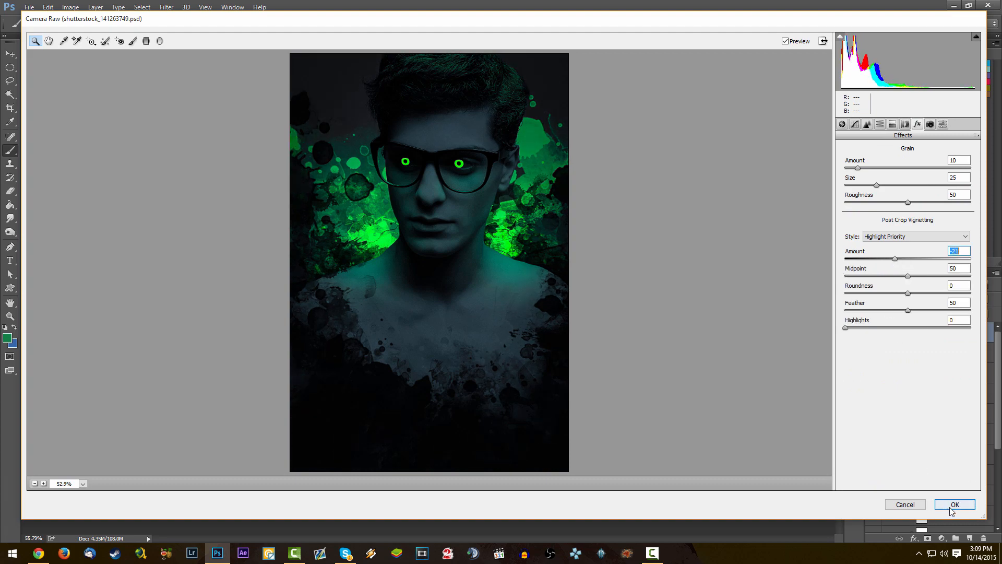
{"action": "left_click", "coordinate": [955, 504]}
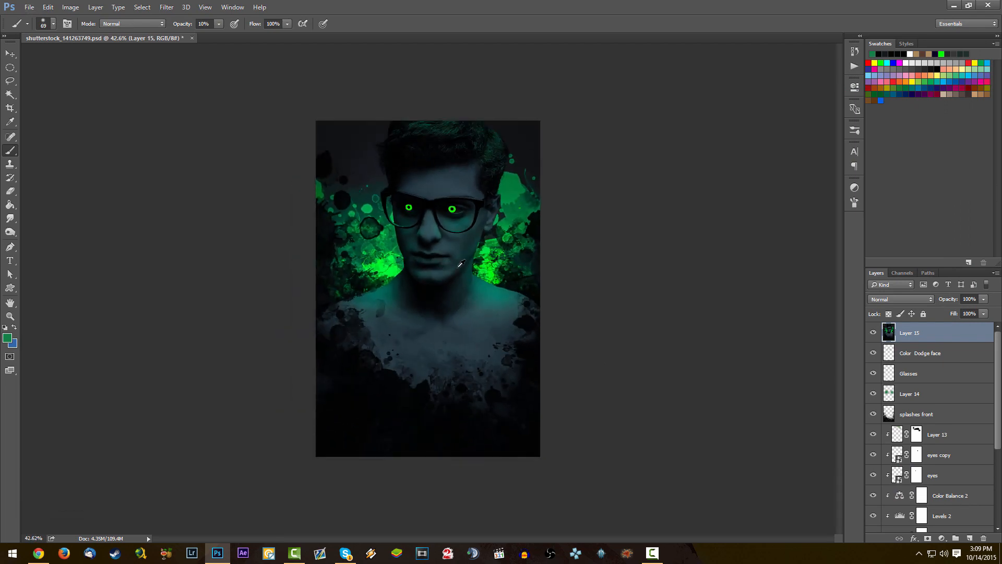
- Check the graded portrait as a whole and save the document
{"action": "scroll", "coordinate": [365, 243], "scroll_direction": "up", "scroll_amount": 2}
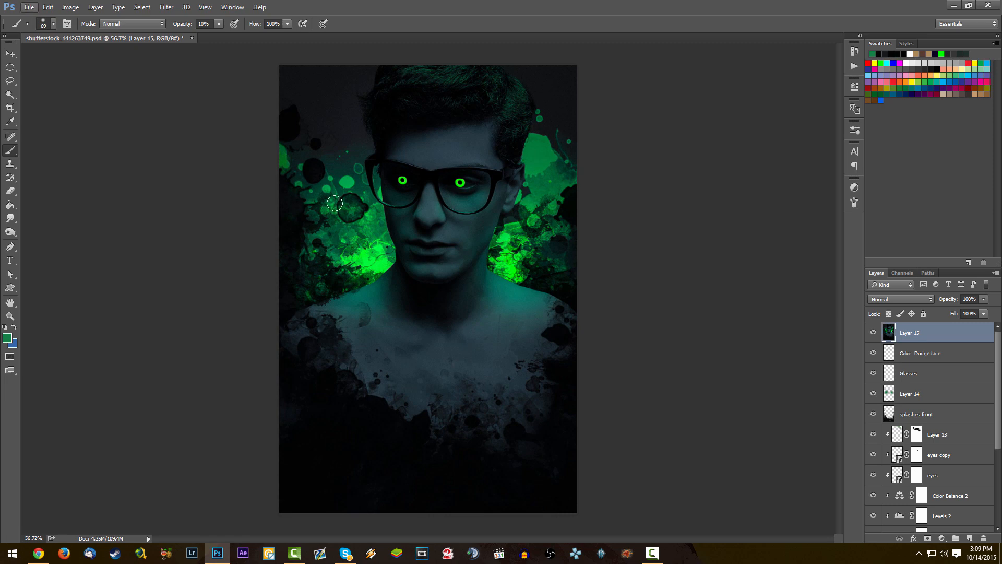
{"action": "scroll", "coordinate": [400, 260], "scroll_direction": "down", "scroll_amount": 1}
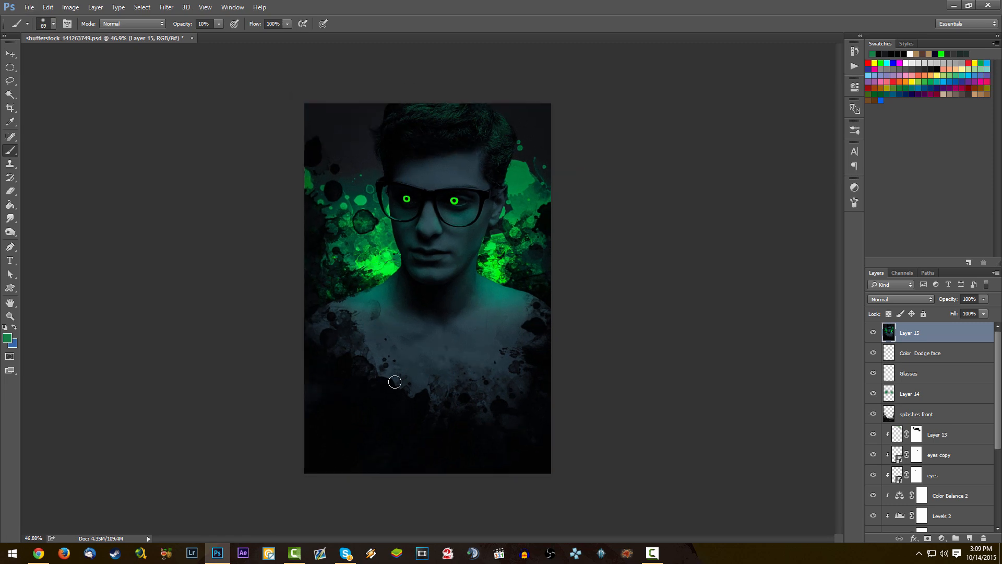
{"action": "key", "text": "ctrl+s"}
{"action": "scroll", "coordinate": [439, 180], "scroll_direction": "down", "scroll_amount": 1}
{"action": "scroll", "coordinate": [439, 180], "scroll_direction": "up", "scroll_amount": 2}
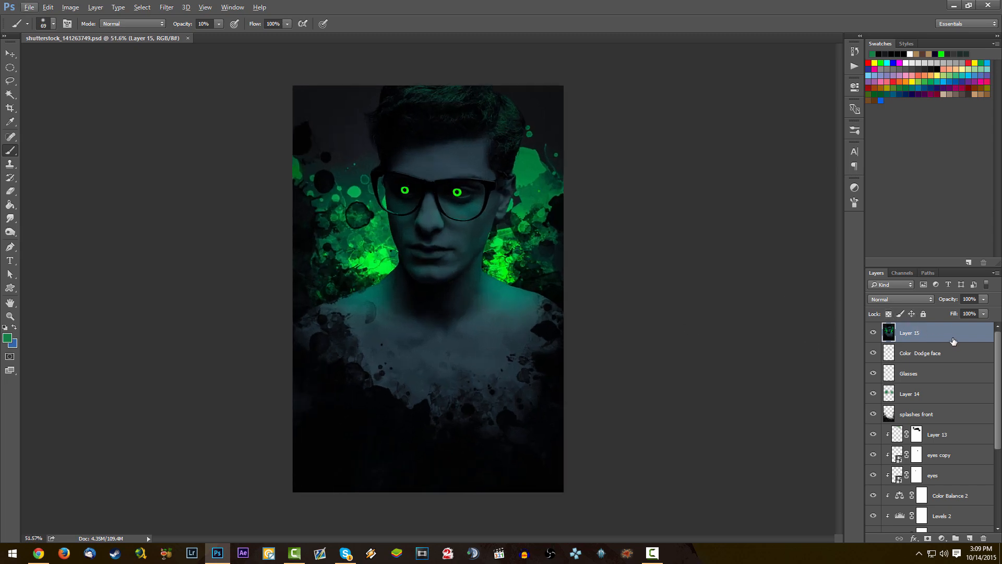